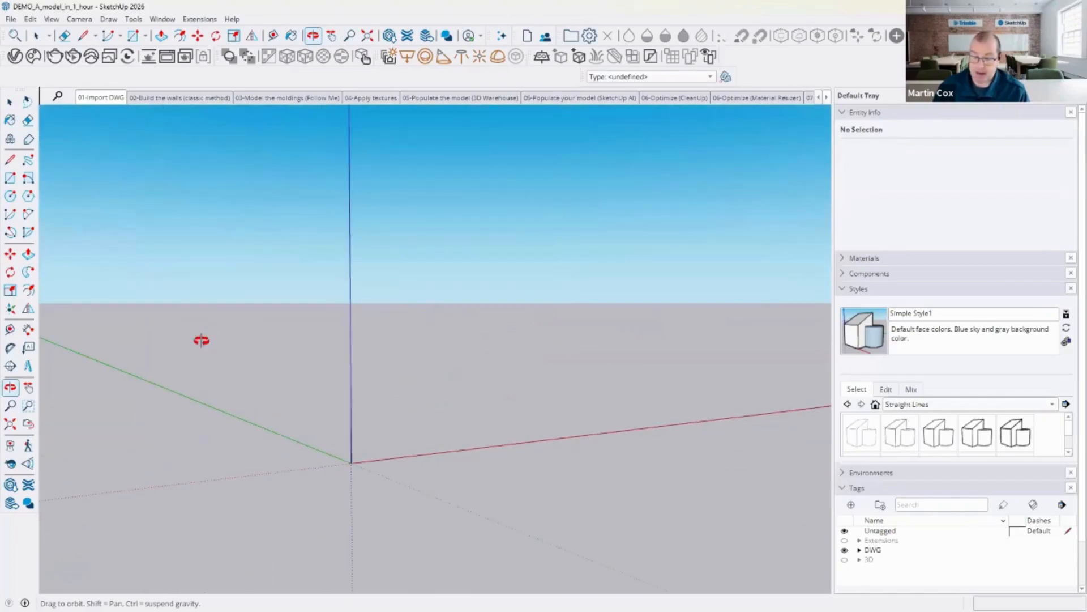
{"action": "left_click_drag", "start_coordinate": [201, 345], "coordinate": [181, 378]}
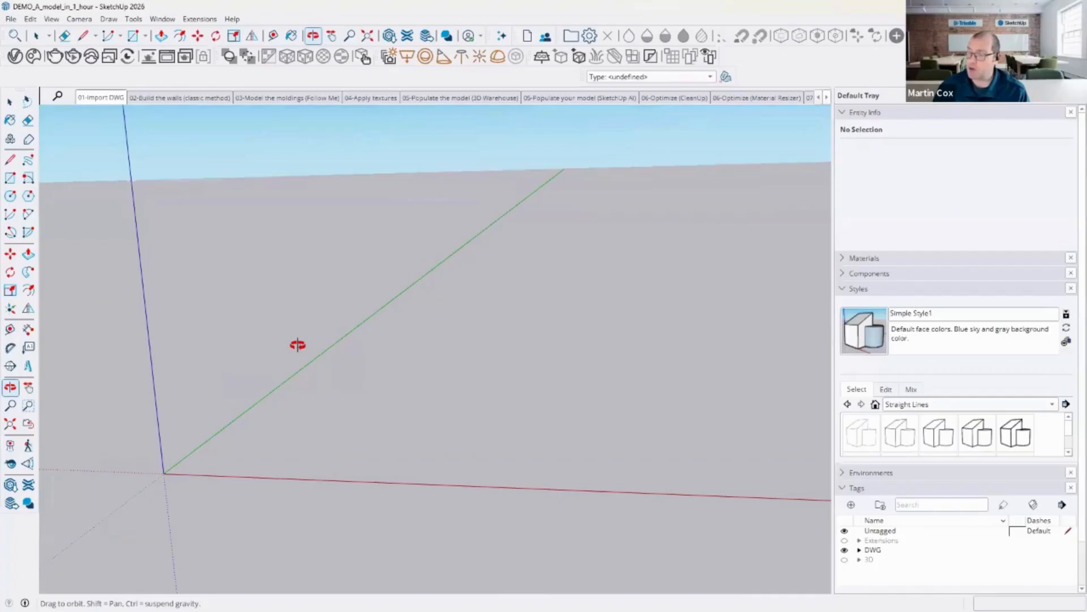
{"action": "middle_click_drag", "start_coordinate": [200, 358], "coordinate": [262, 385]}
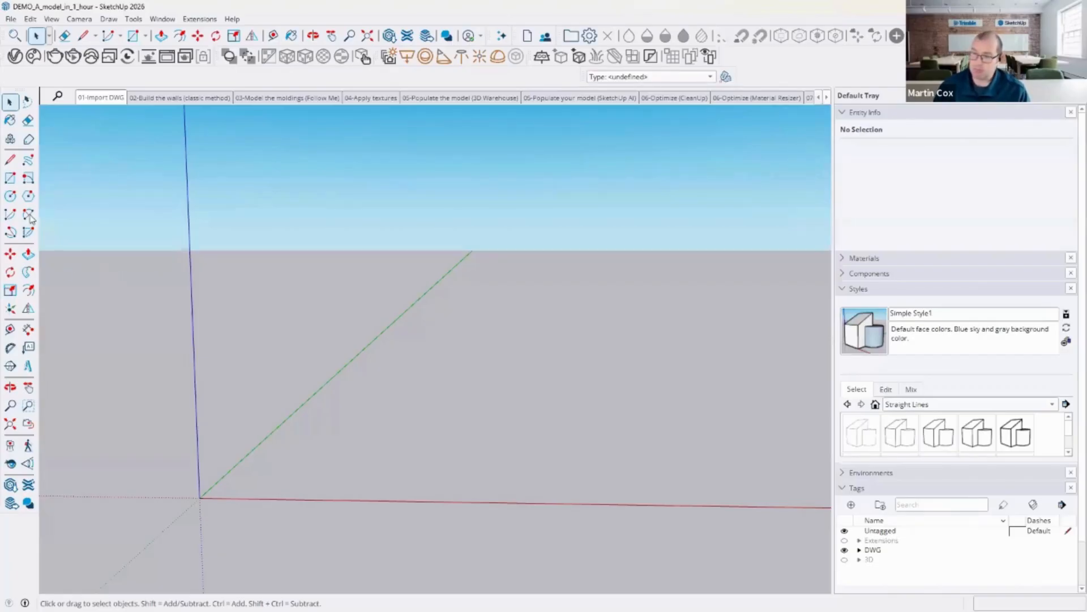
{"action": "left_click", "coordinate": [10, 159]}
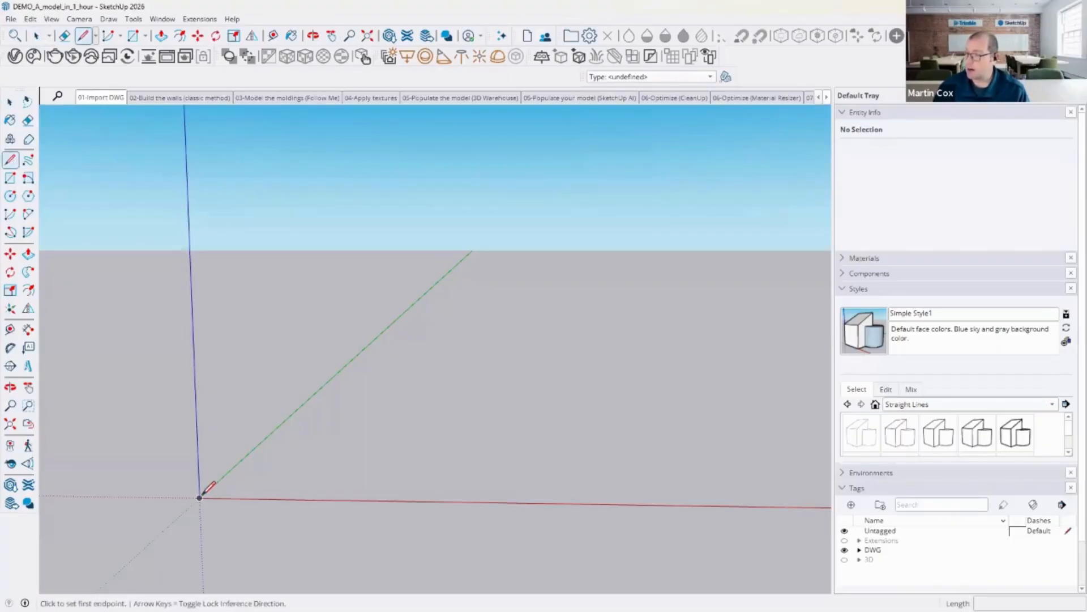
{"action": "left_click", "coordinate": [200, 498]}
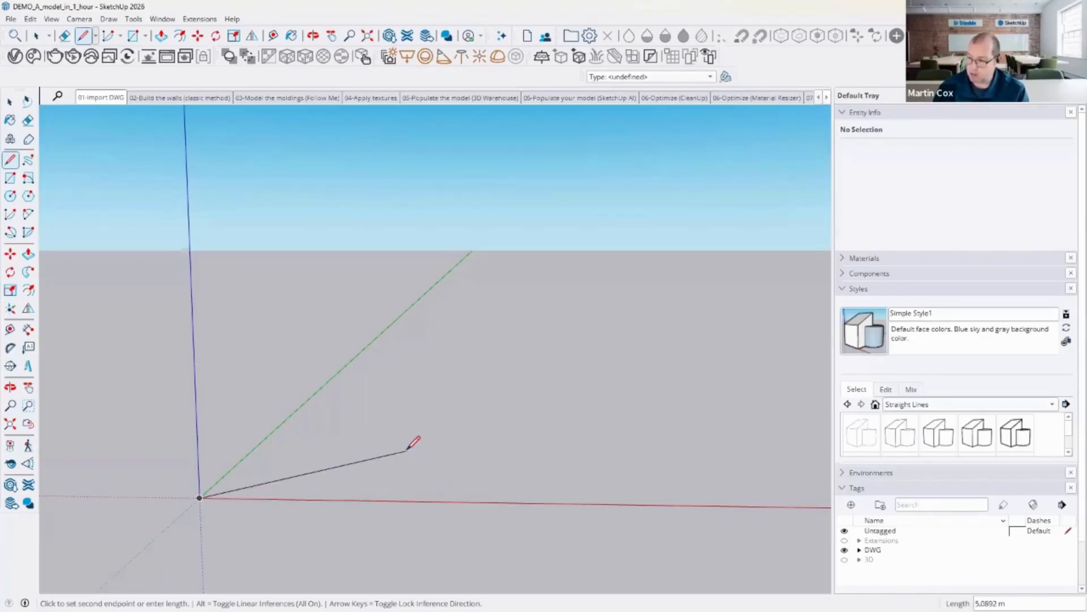
{"action": "key", "text": "Escape"}
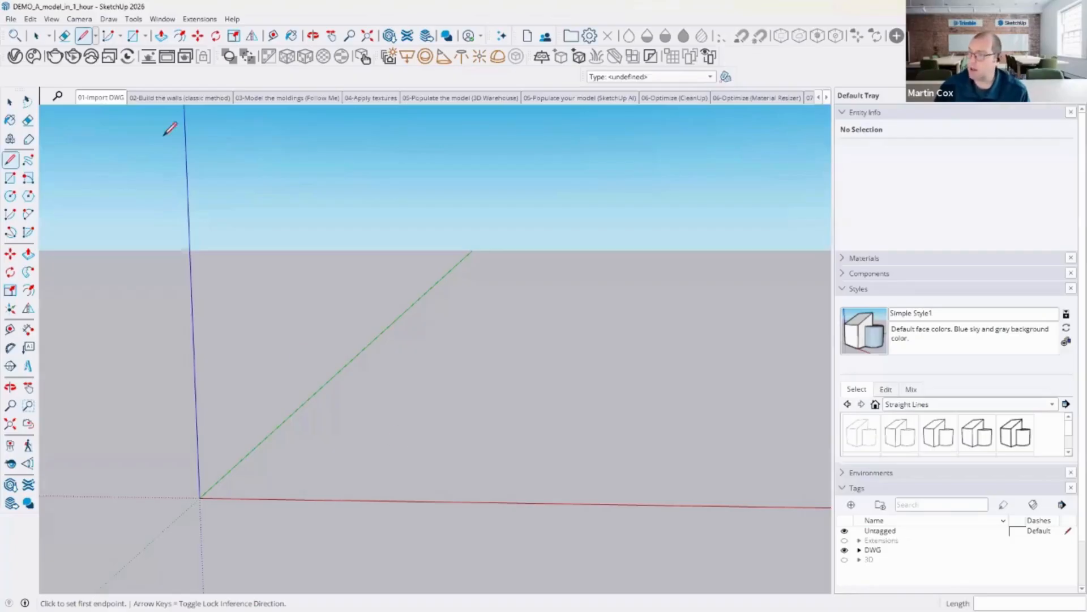
Step: Import the Interior_DESS_plan_FINAL.dwg floor plan with the default AutoCAD import options
{"action": "left_click", "coordinate": [11, 20]}
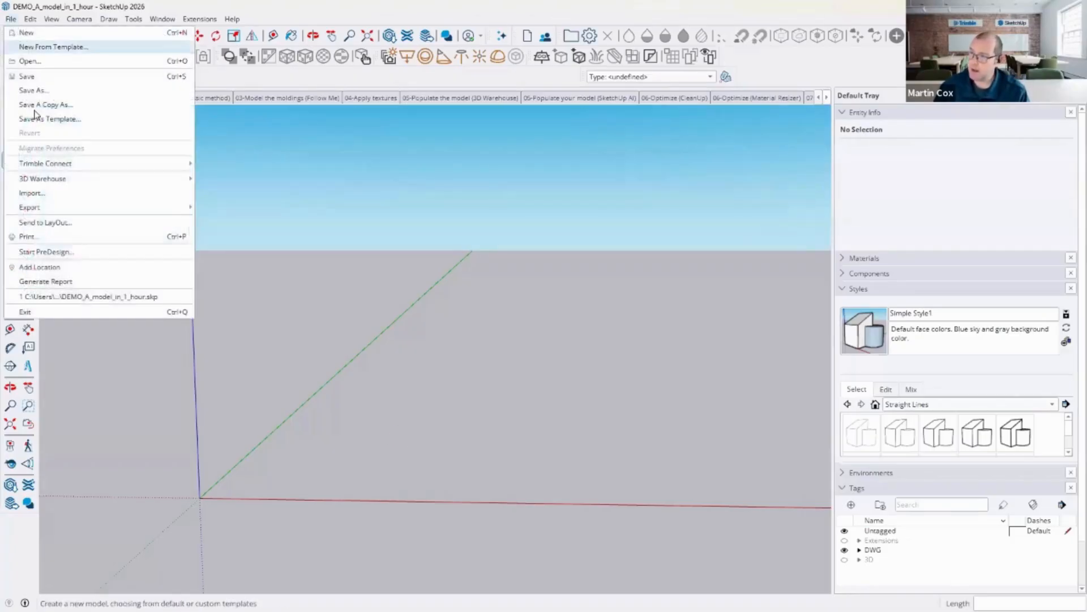
{"action": "left_click", "coordinate": [63, 193]}
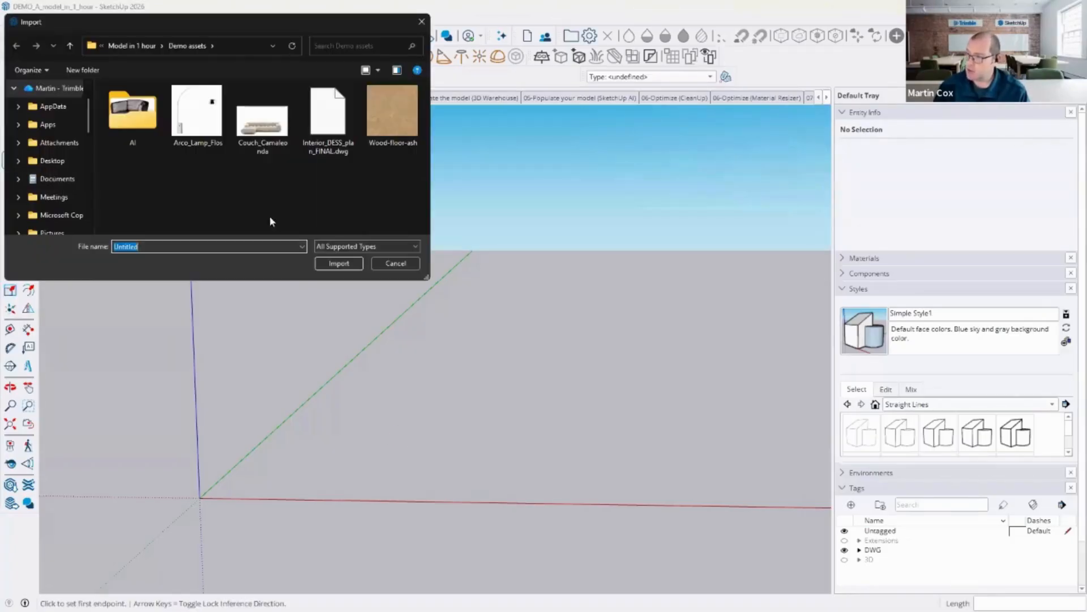
{"action": "left_click", "coordinate": [386, 246]}
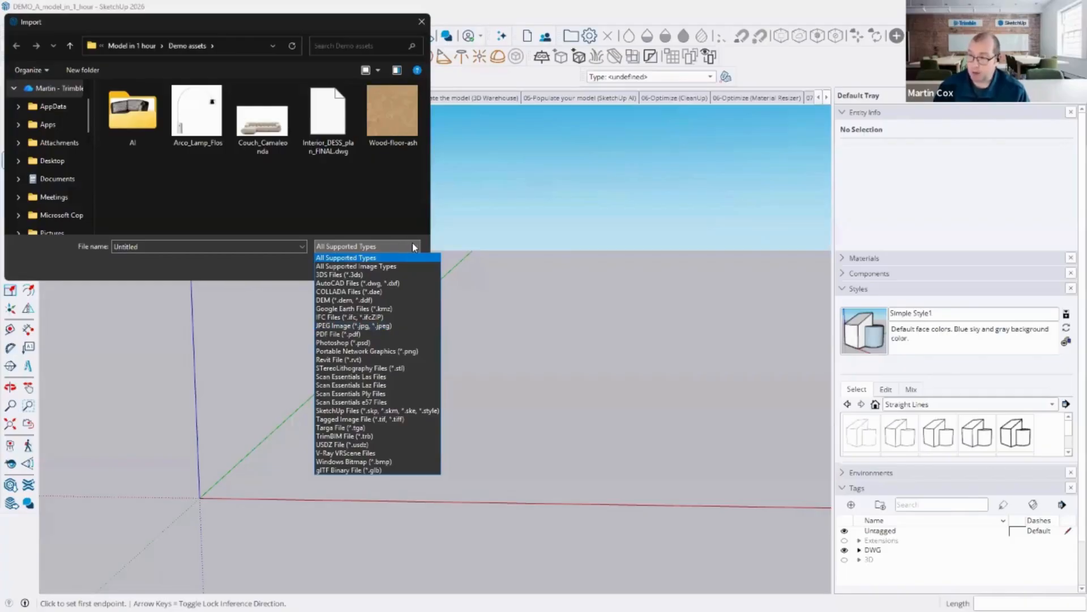
{"action": "left_click", "coordinate": [339, 123]}
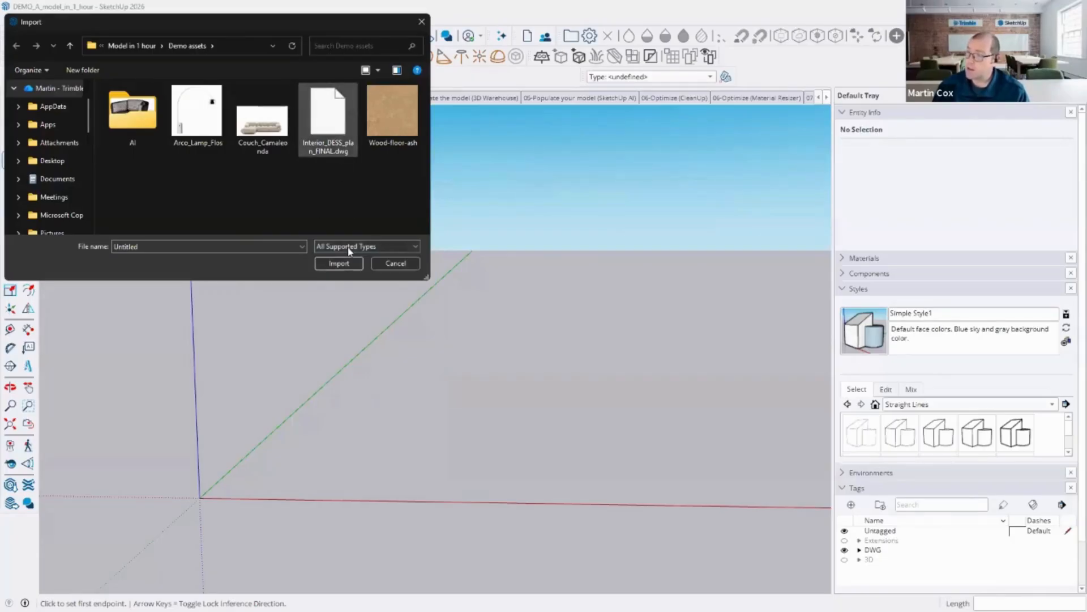
{"action": "left_click", "coordinate": [297, 263]}
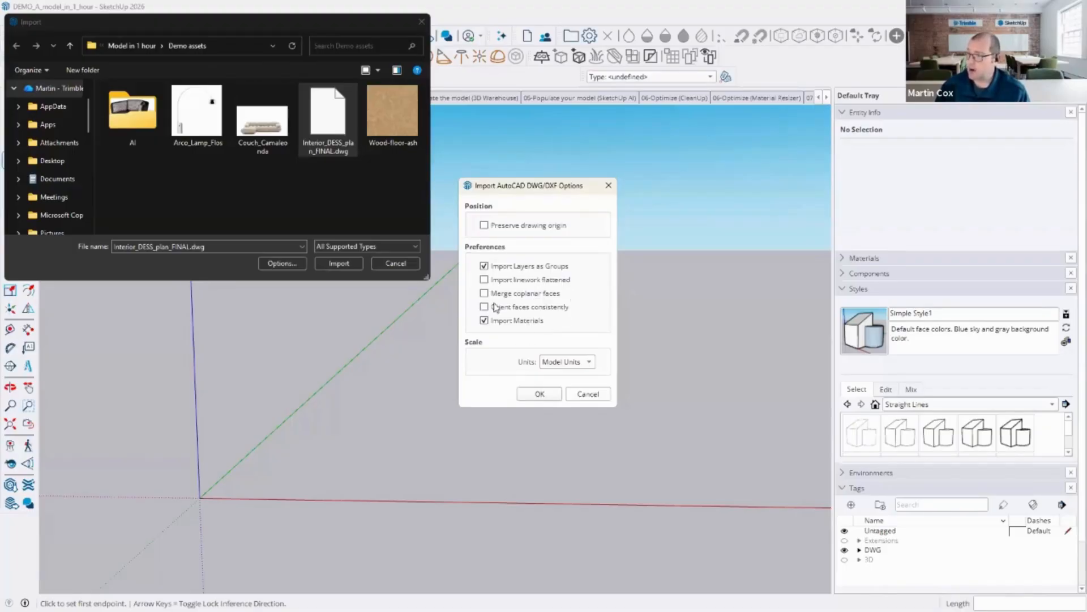
{"action": "left_click", "coordinate": [544, 392]}
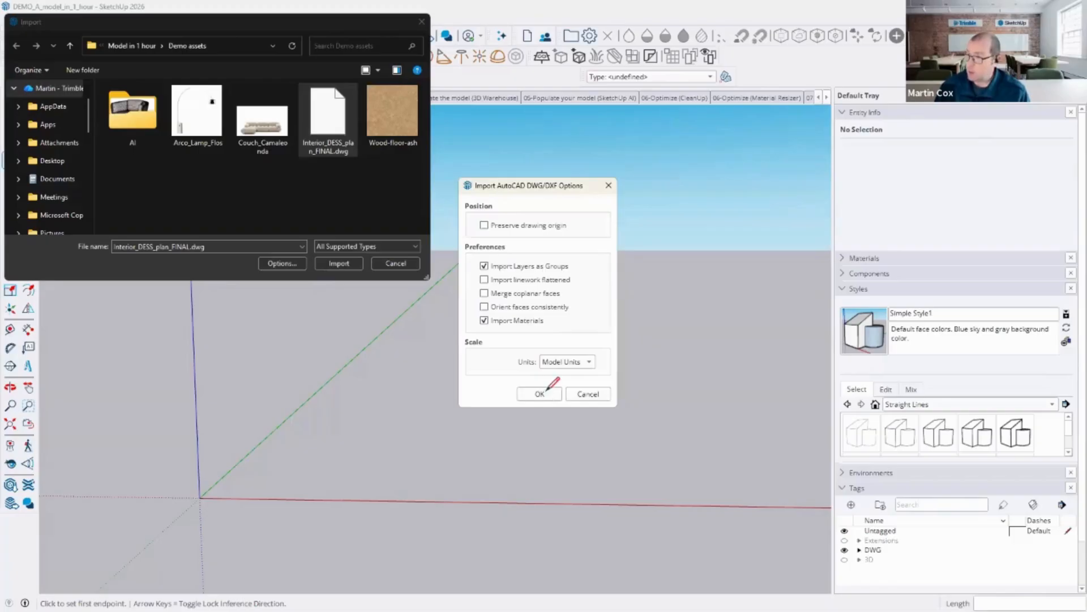
{"action": "left_click", "coordinate": [350, 264]}
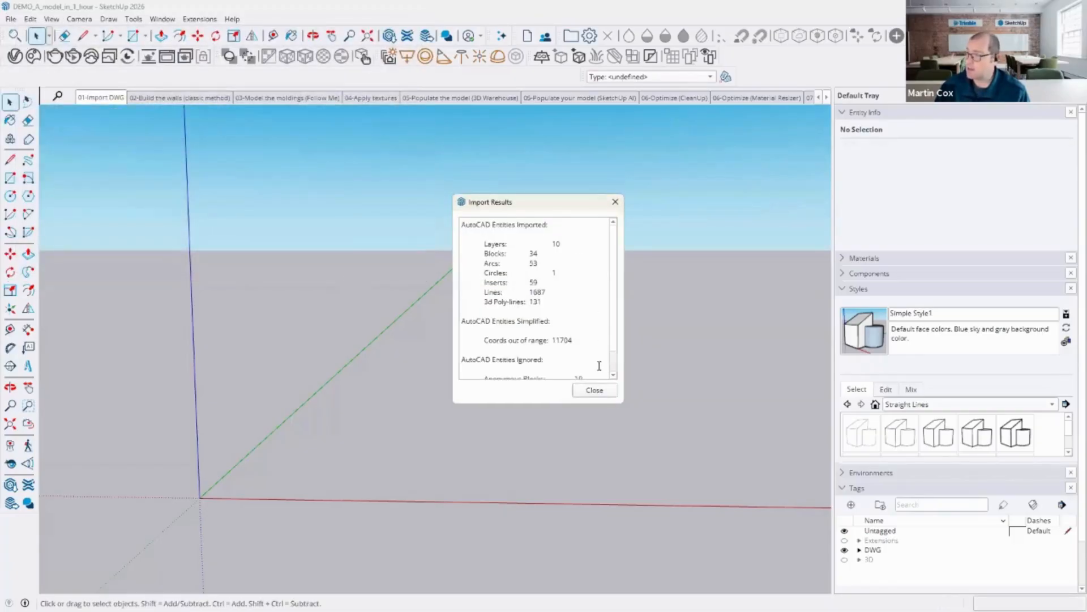
{"action": "scroll", "coordinate": [599, 366], "scroll_direction": "down", "scroll_amount": 2}
{"action": "left_click", "coordinate": [595, 390]}
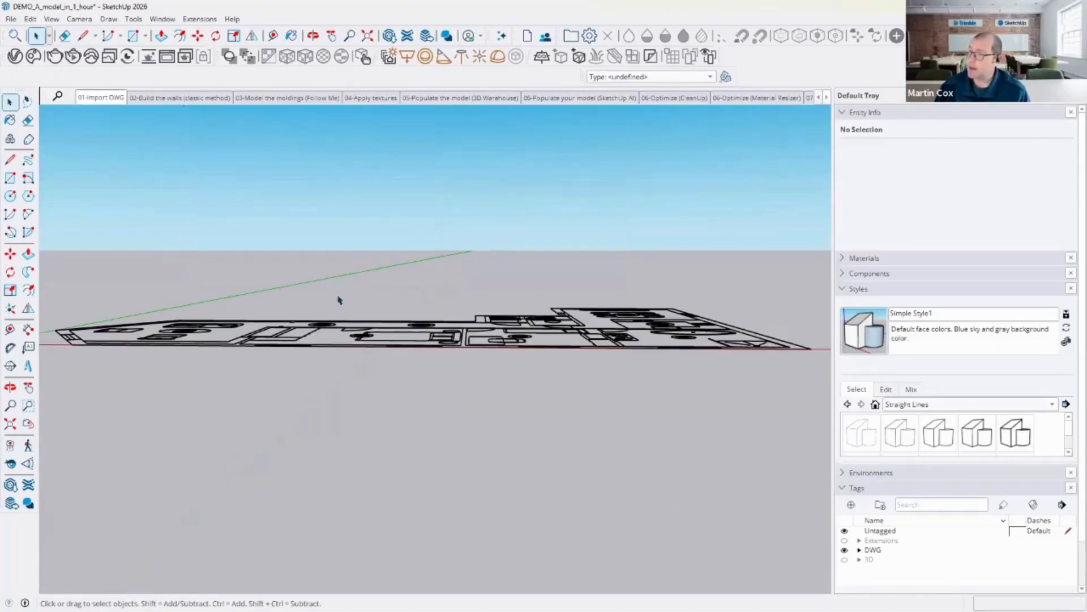
Step: Expand the DWG tag folder and hide the 2D Windows and 2D WC tags
{"action": "key", "text": "o"}
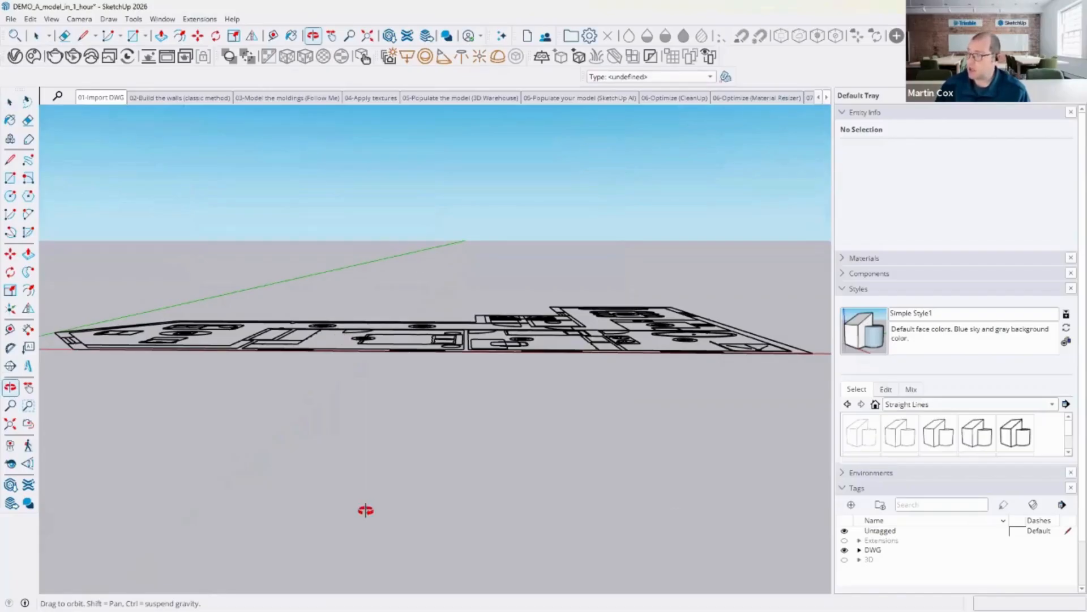
{"action": "middle_click_drag", "start_coordinate": [365, 510], "coordinate": [366, 513]}
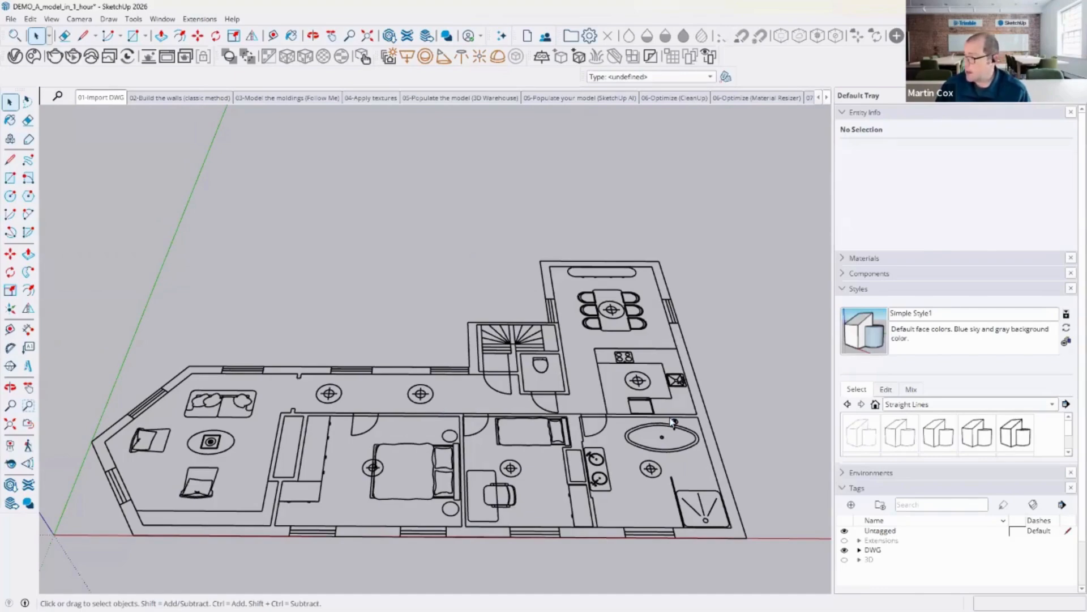
{"action": "left_click", "coordinate": [860, 550]}
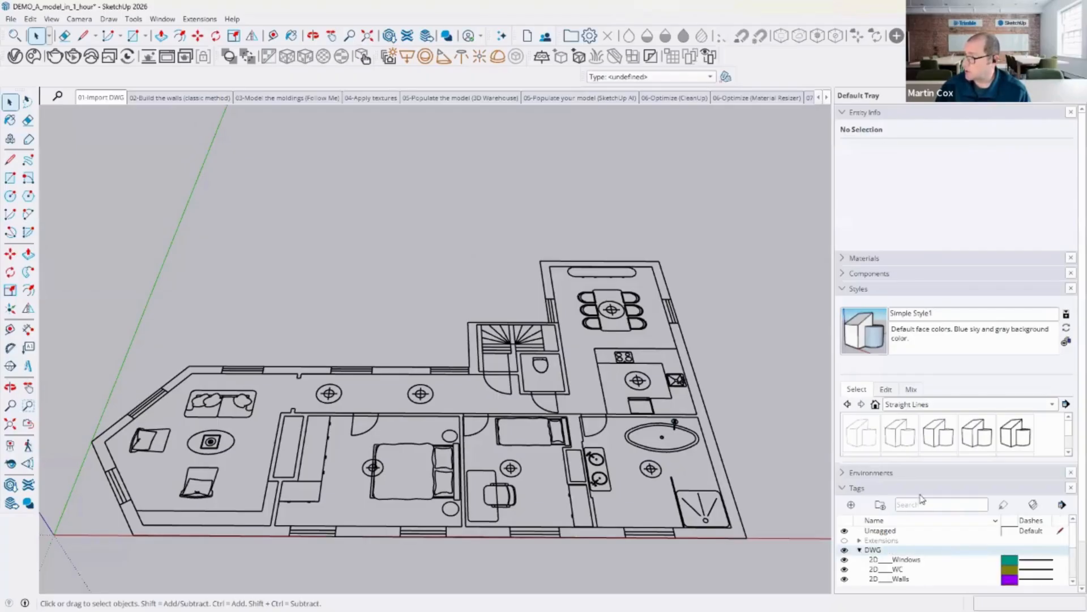
{"action": "left_click", "coordinate": [845, 289]}
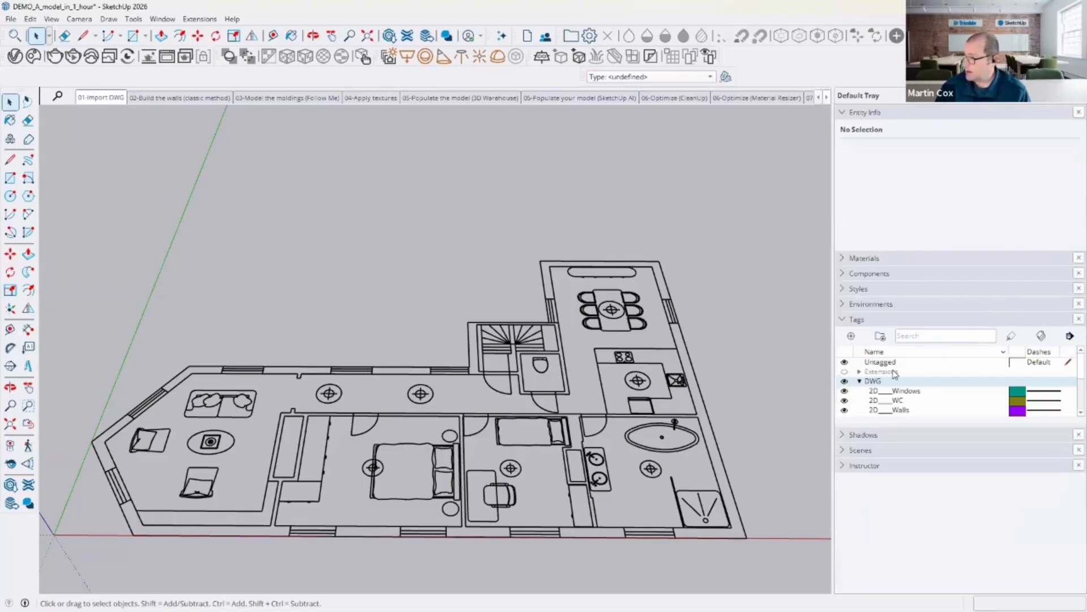
{"action": "left_click_drag", "start_coordinate": [960, 423], "coordinate": [972, 479]}
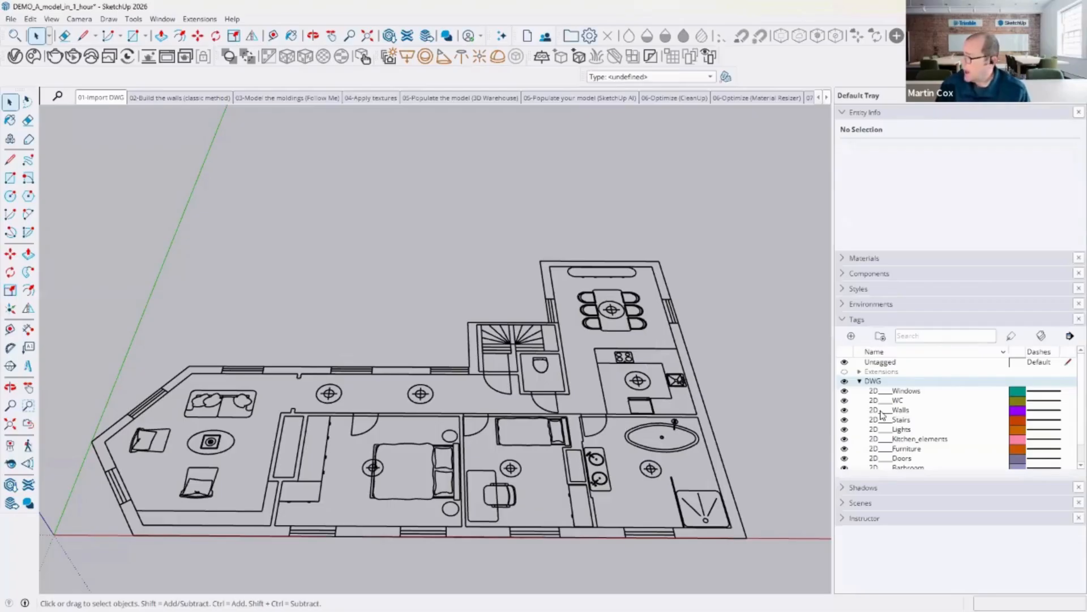
{"action": "left_click", "coordinate": [845, 391]}
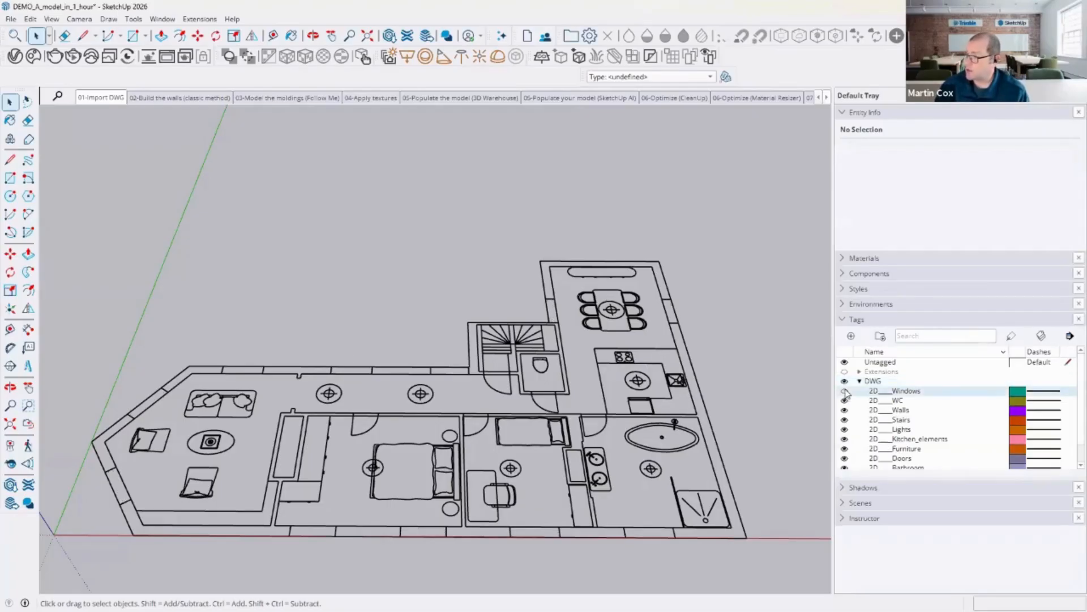
{"action": "left_click", "coordinate": [845, 399]}
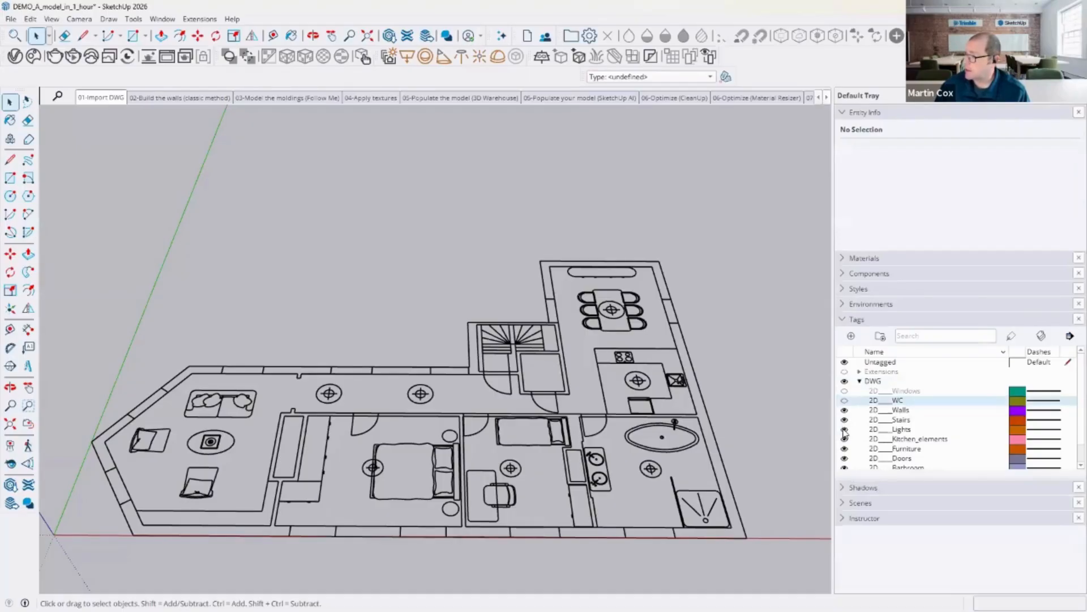
Step: Hide the 2D Stairs, Lights, Kitchen_elements, Furniture, Doors and Bathroom tags, leaving only 2D Walls visible
{"action": "left_click", "coordinate": [845, 420]}
{"action": "left_click", "coordinate": [845, 429]}
{"action": "left_click", "coordinate": [844, 439]}
{"action": "left_click", "coordinate": [845, 449]}
{"action": "left_click", "coordinate": [844, 458]}
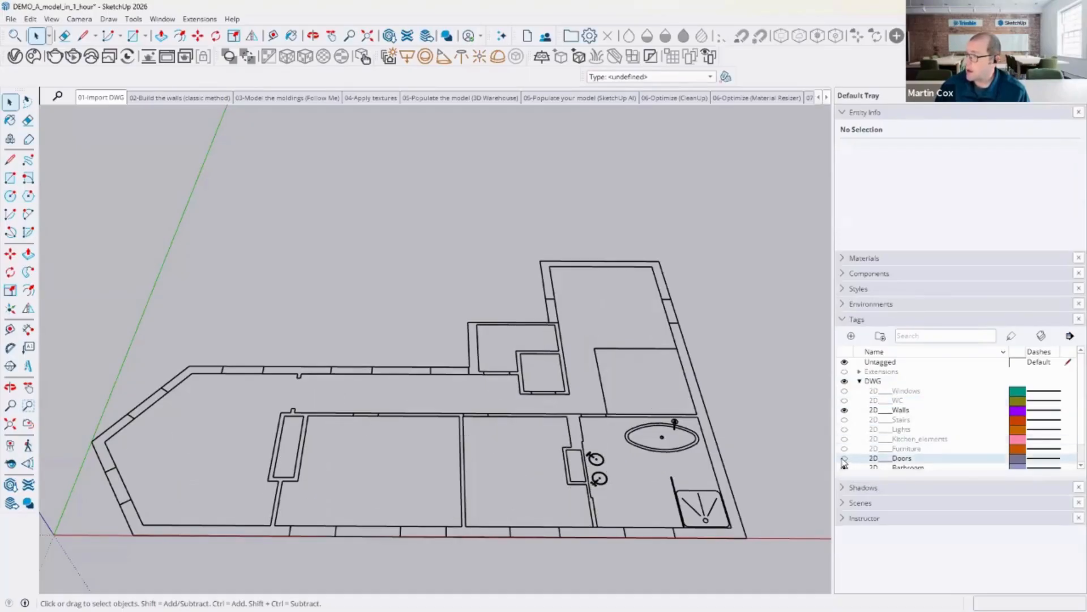
{"action": "scroll", "coordinate": [858, 434], "scroll_direction": "down", "scroll_amount": 1}
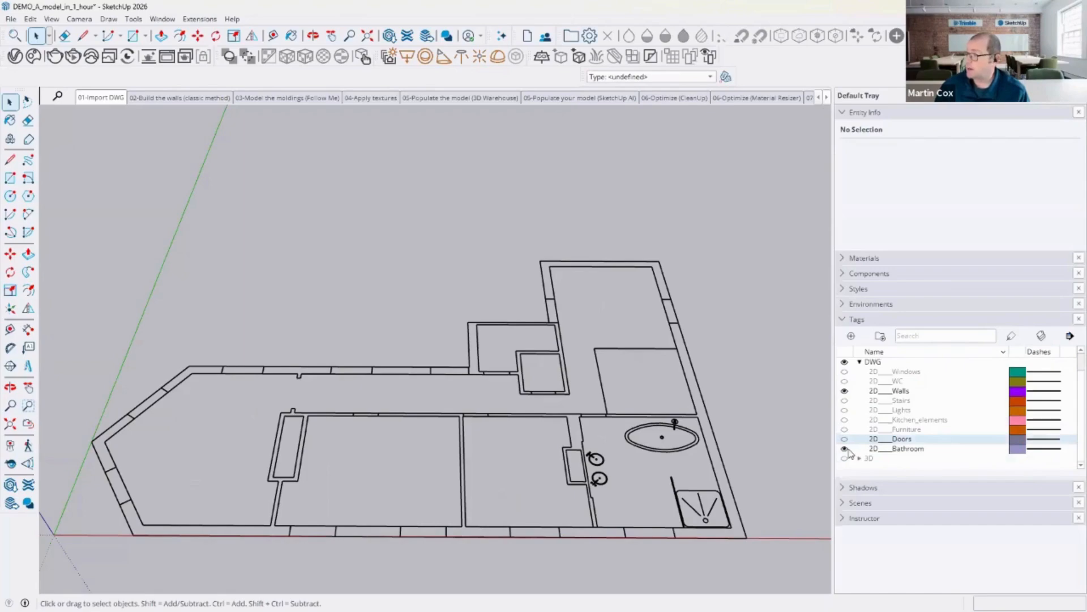
{"action": "left_click", "coordinate": [845, 448]}
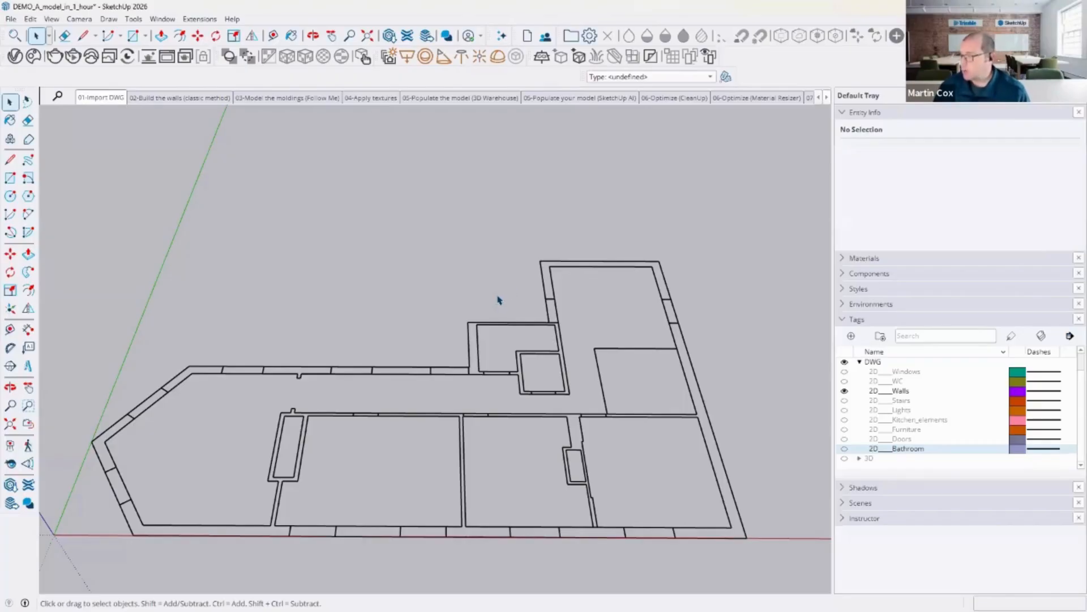
Step: Draw a line about 0.34 m long across a wall segment in the upper wall to close a face
{"action": "left_click", "coordinate": [469, 372]}
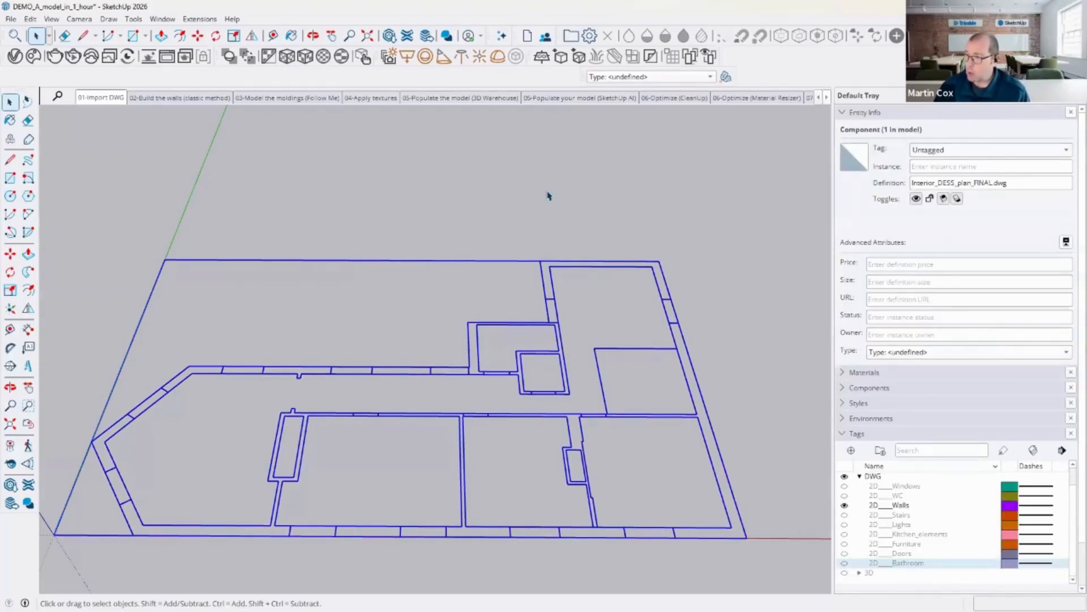
{"action": "left_click", "coordinate": [339, 229]}
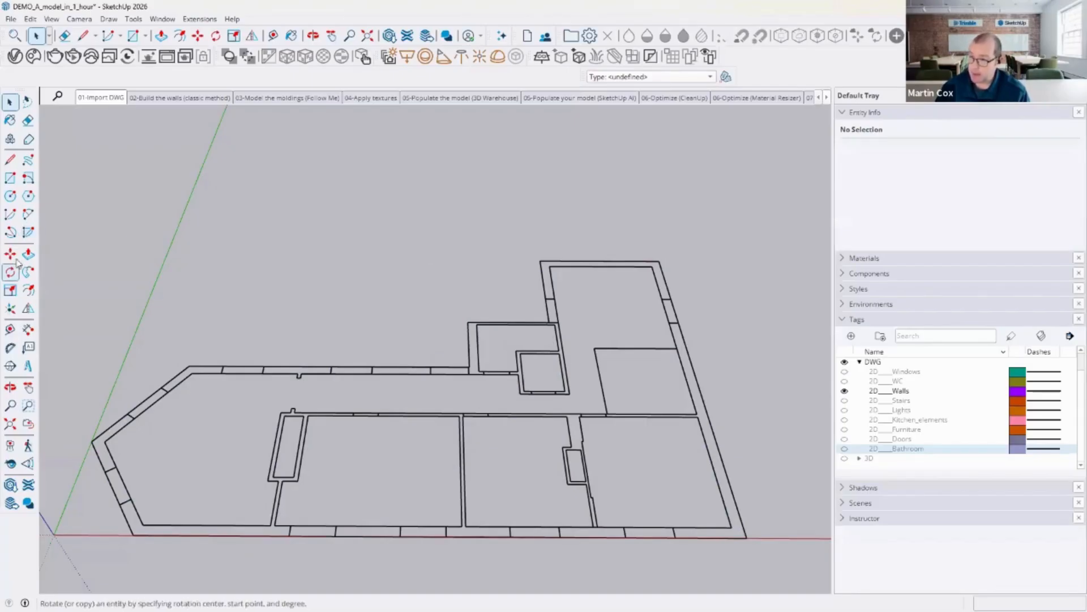
{"action": "left_click", "coordinate": [9, 159]}
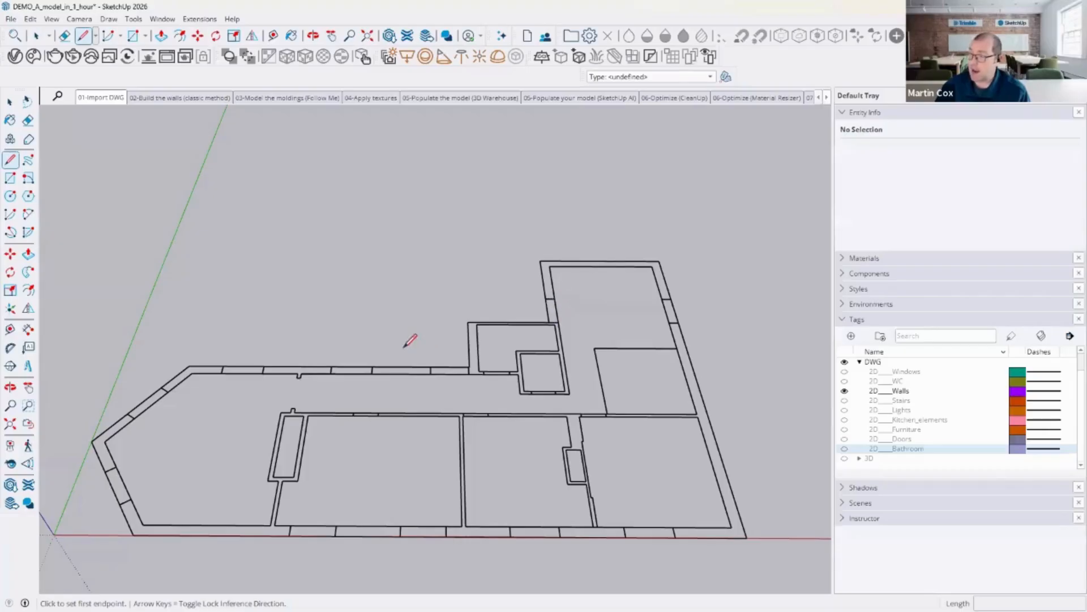
{"action": "left_click", "coordinate": [430, 373]}
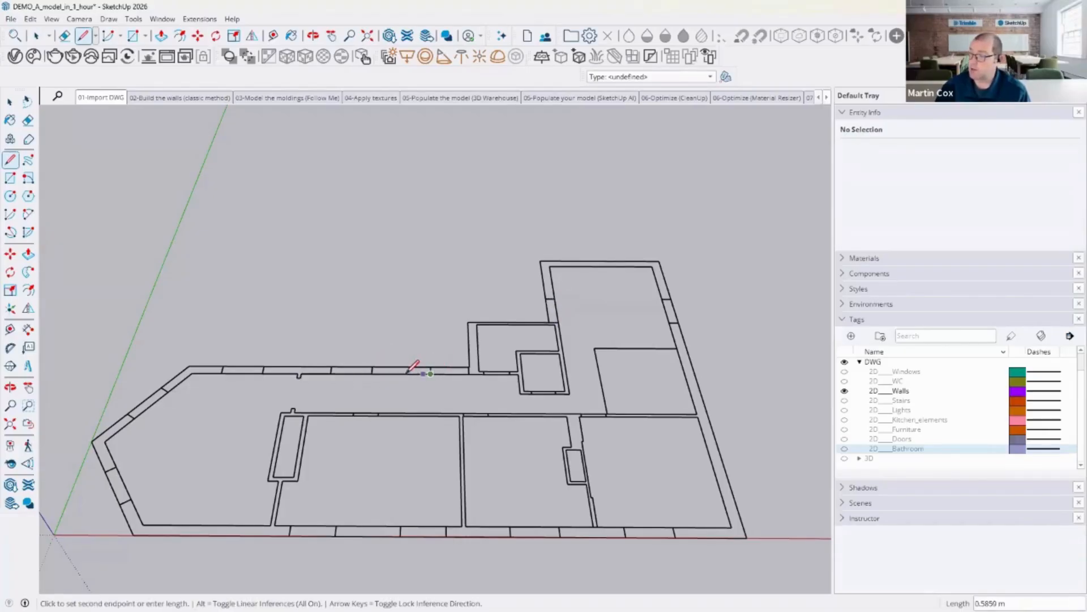
{"action": "left_click", "coordinate": [375, 372]}
Step: Try to push/pull the newly closed wall face upward
{"action": "left_click", "coordinate": [28, 253]}
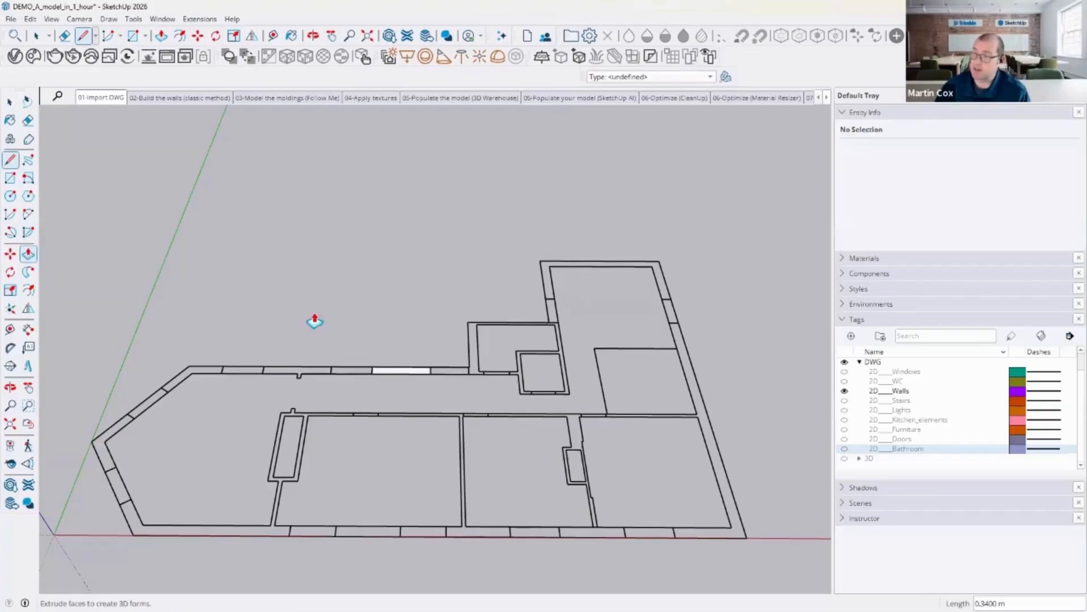
{"action": "left_click", "coordinate": [411, 371]}
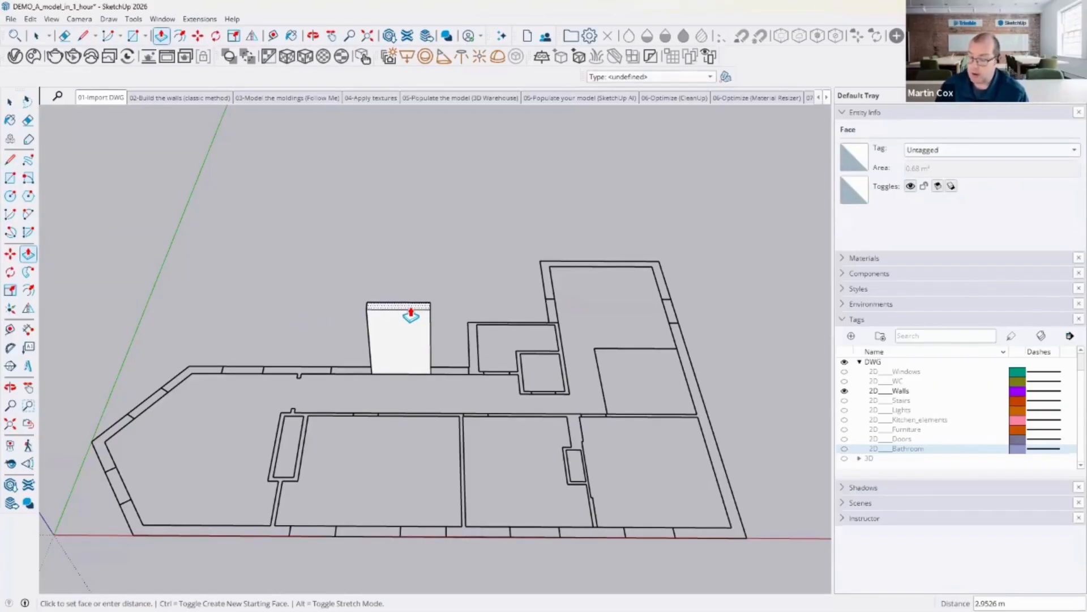
{"action": "key", "text": "Escape"}
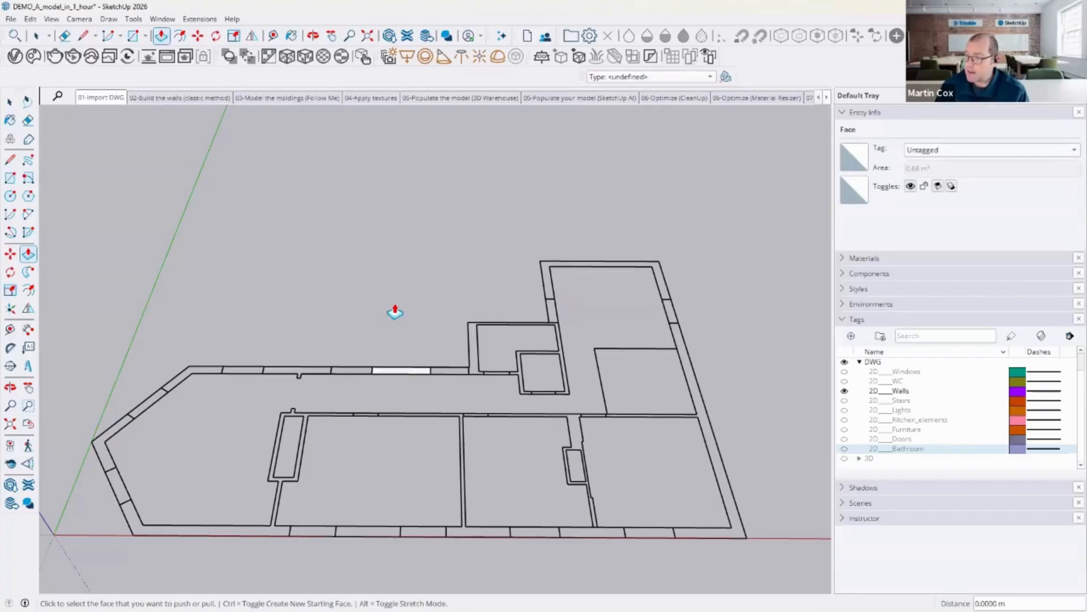
Step: Open the imported plan component and select the 2D Walls group inside it
{"action": "left_click", "coordinate": [5, 97]}
{"action": "left_click_drag", "start_coordinate": [368, 355], "coordinate": [450, 389]}
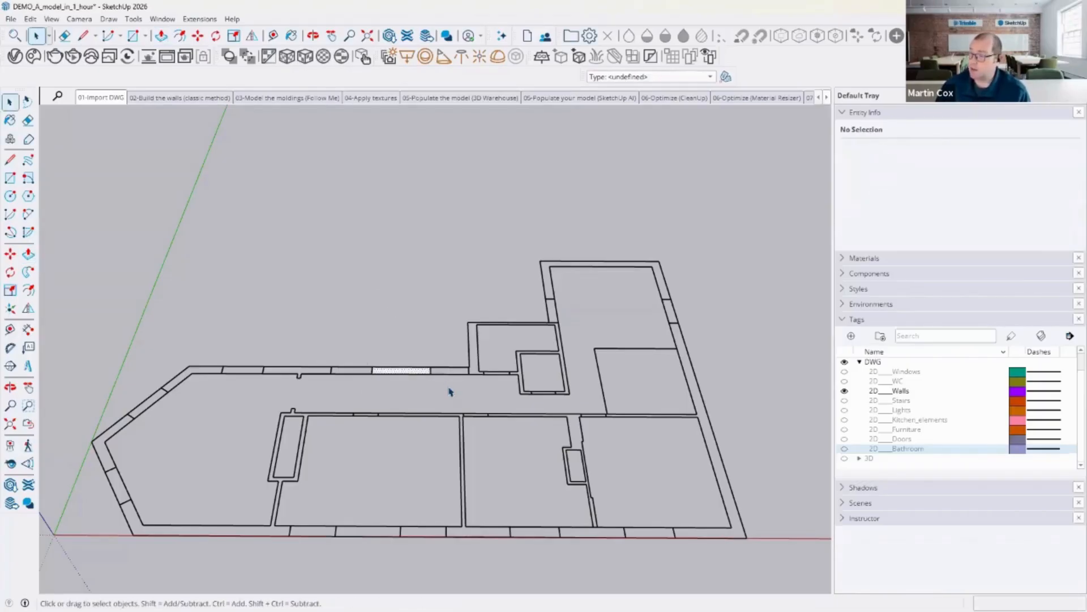
{"action": "left_click", "coordinate": [451, 390]}
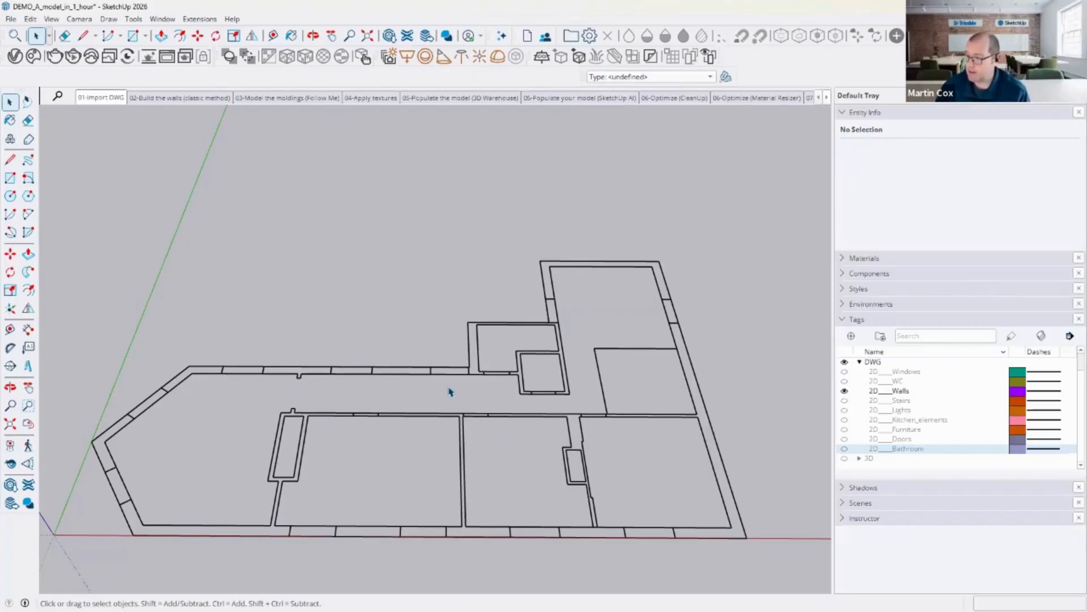
{"action": "left_click", "coordinate": [432, 378]}
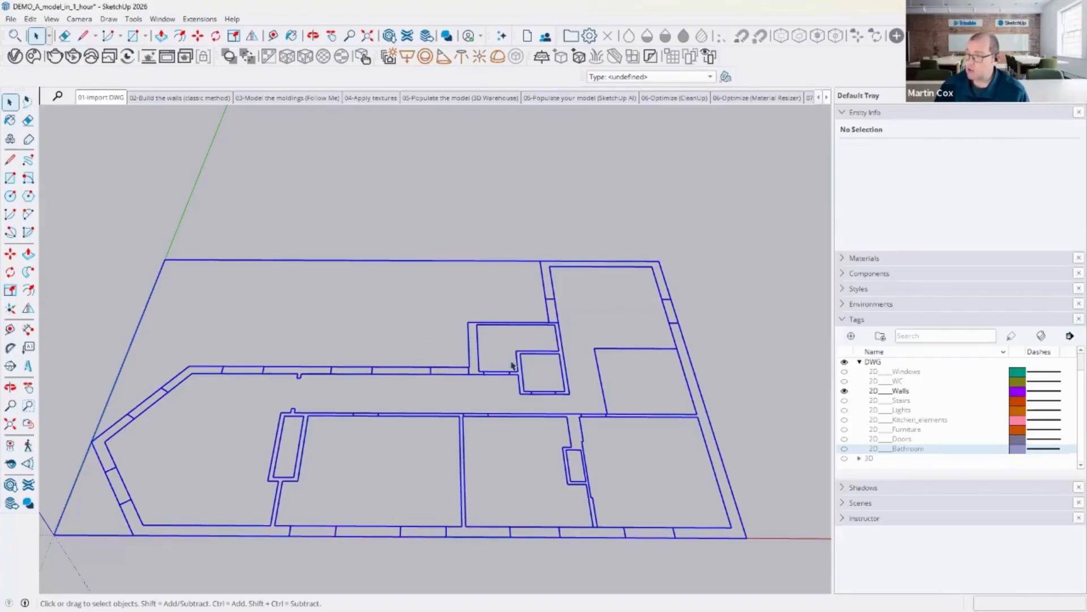
{"action": "left_click", "coordinate": [505, 255]}
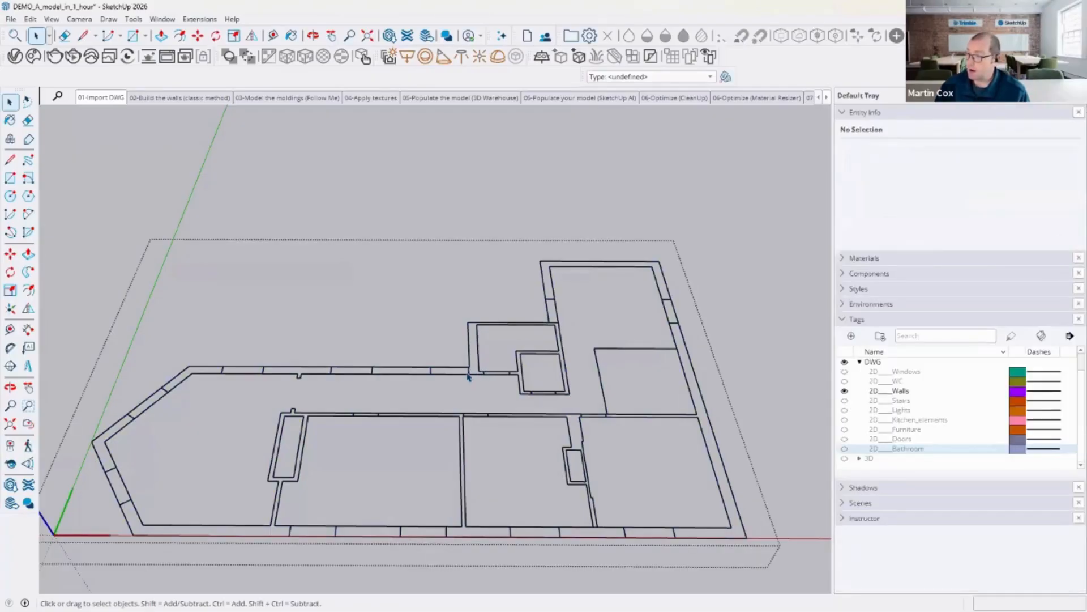
{"action": "left_click", "coordinate": [468, 375]}
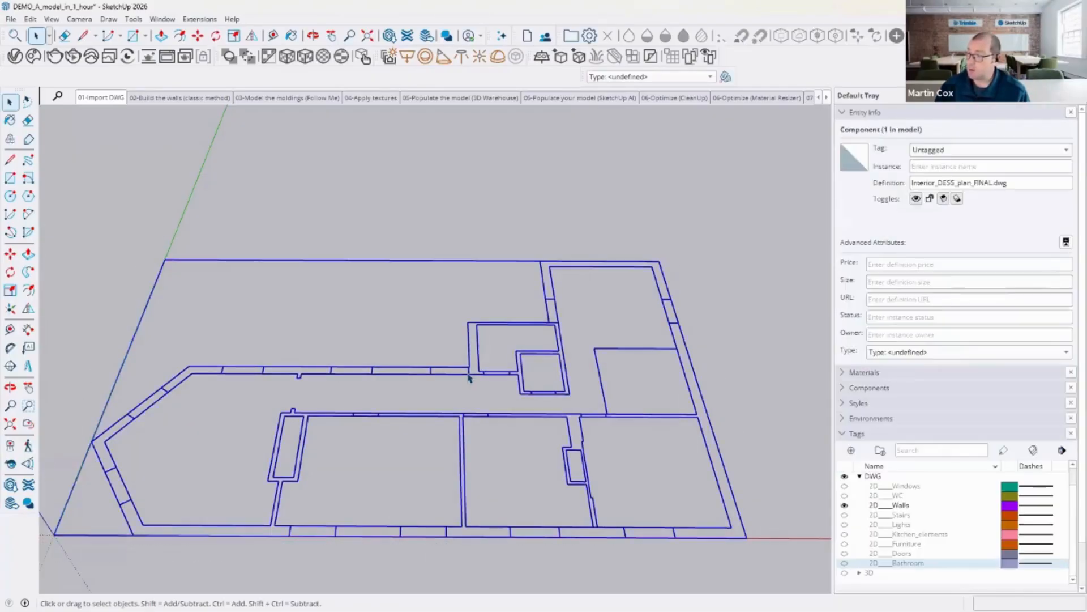
{"action": "left_click", "coordinate": [470, 377]}
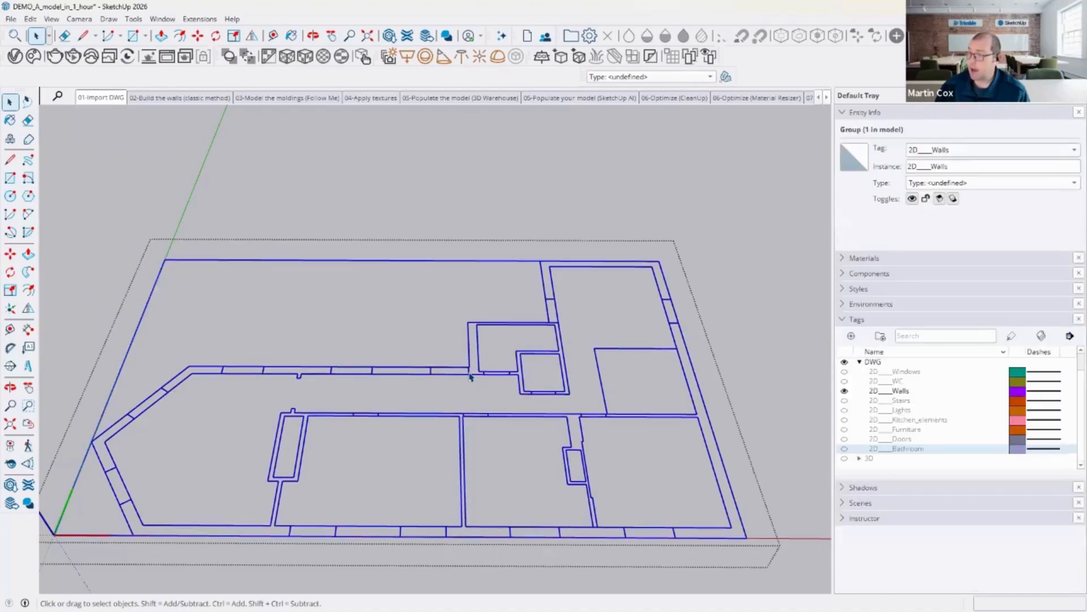
Step: Open the 2D Walls group, select all of its wall edges and copy them
{"action": "double_click", "coordinate": [470, 376]}
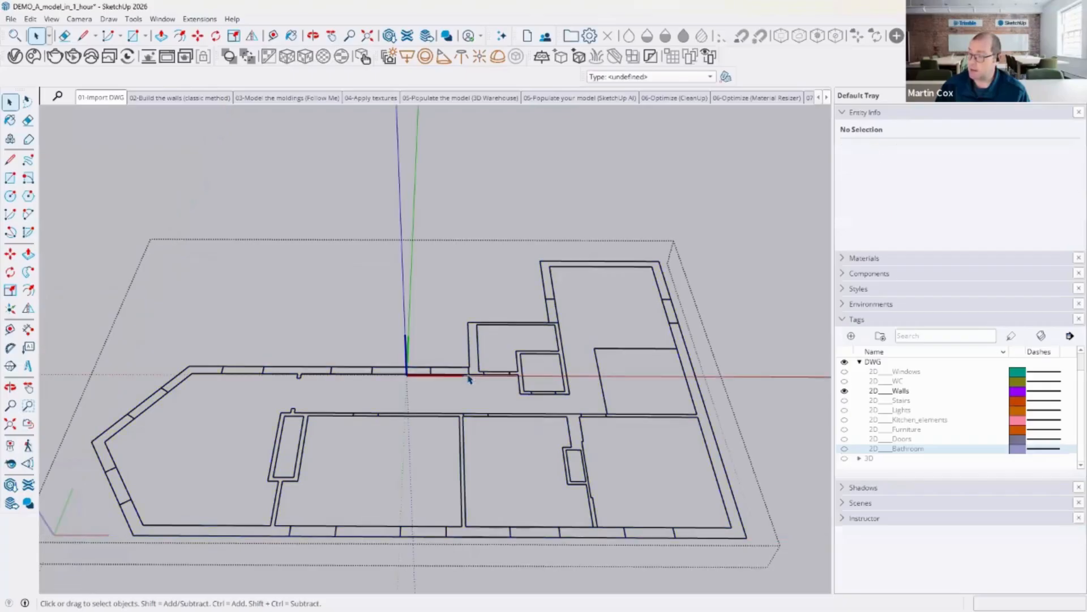
{"action": "left_click", "coordinate": [447, 375]}
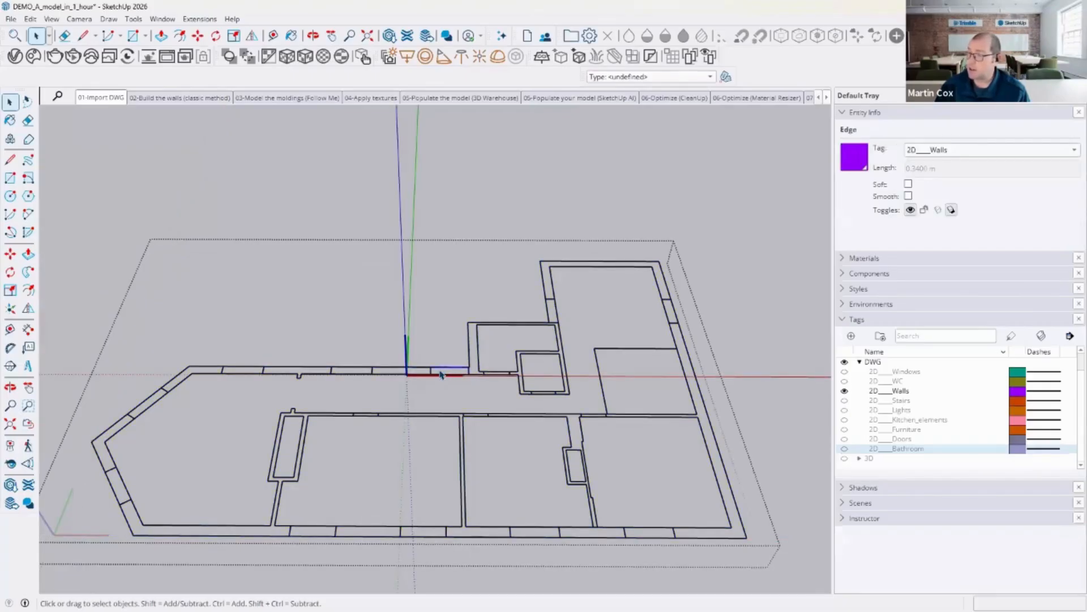
{"action": "left_click", "coordinate": [430, 371]}
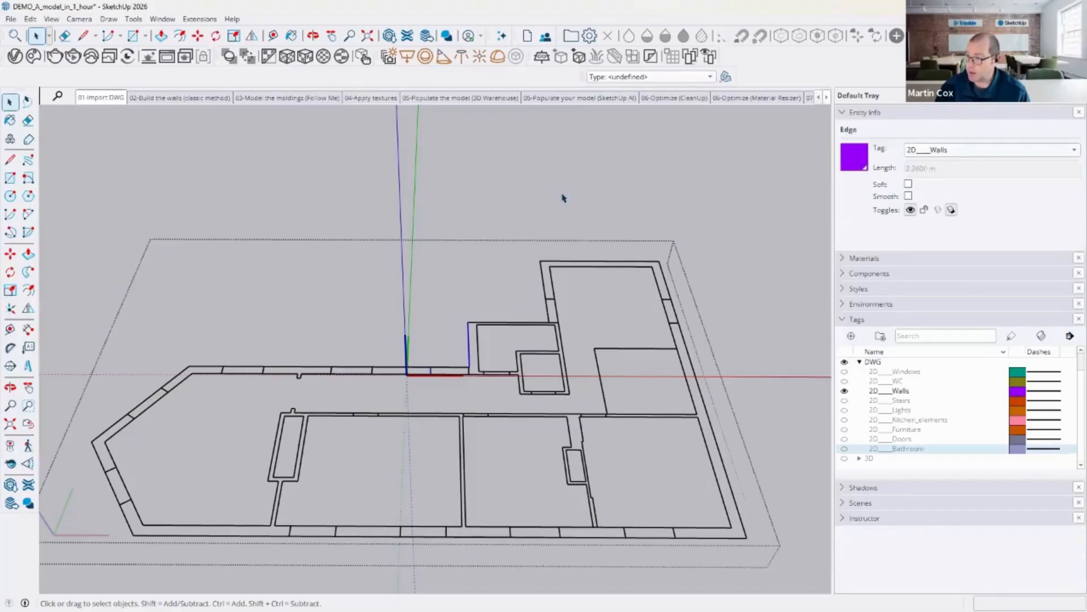
{"action": "scroll", "coordinate": [571, 214], "scroll_direction": "down", "scroll_amount": 2}
{"action": "left_click_drag", "start_coordinate": [213, 195], "coordinate": [714, 492]}
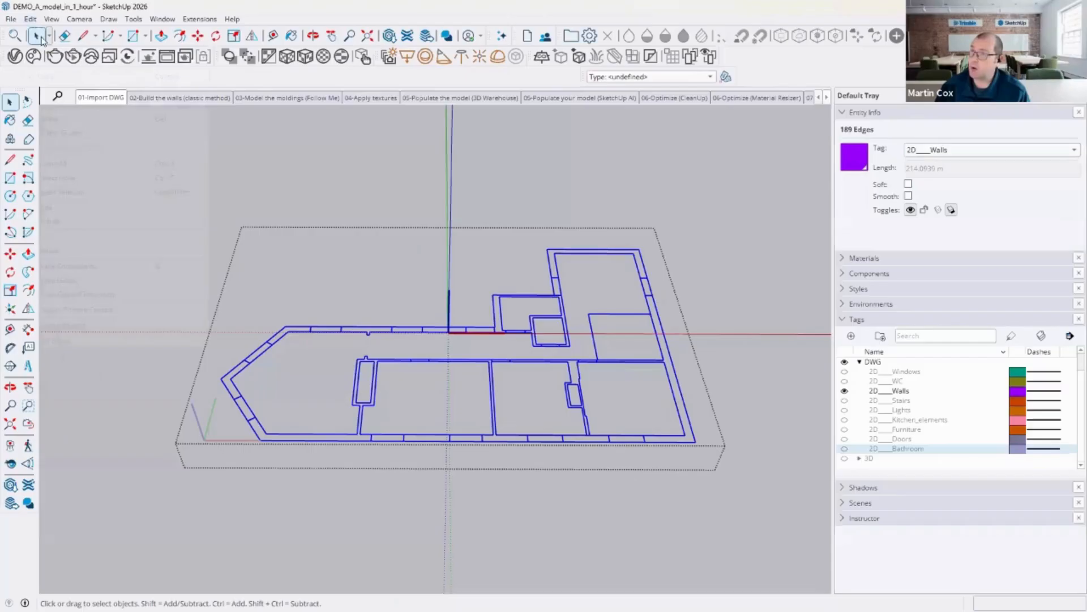
{"action": "left_click", "coordinate": [33, 21]}
{"action": "left_click", "coordinate": [59, 78]}
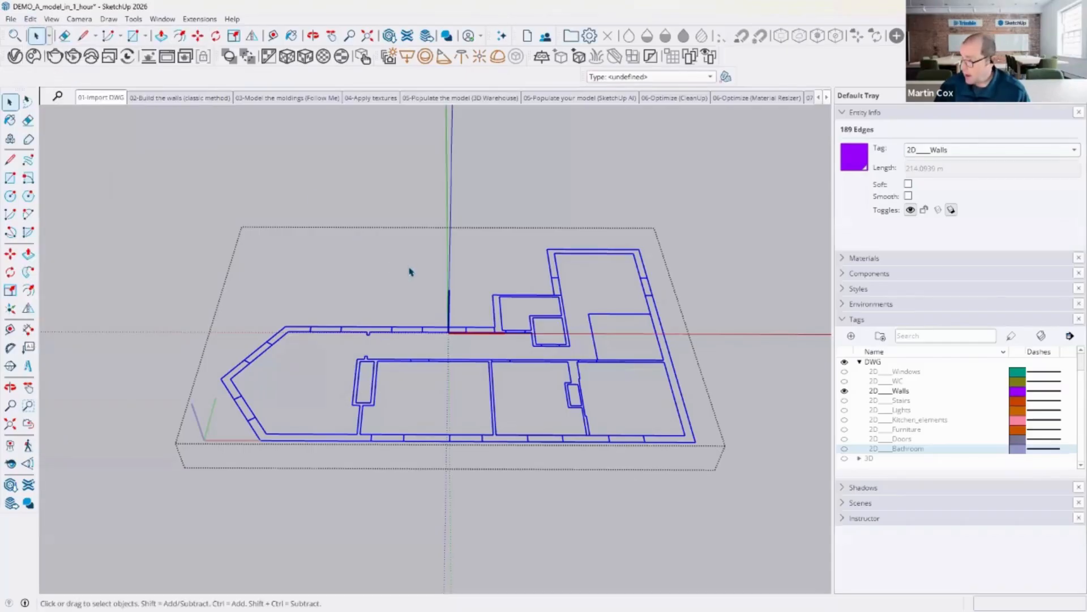
Step: Close the group and paste the copied wall edges as a separate plan above the original
{"action": "scroll", "coordinate": [385, 175], "scroll_direction": "up", "scroll_amount": 1}
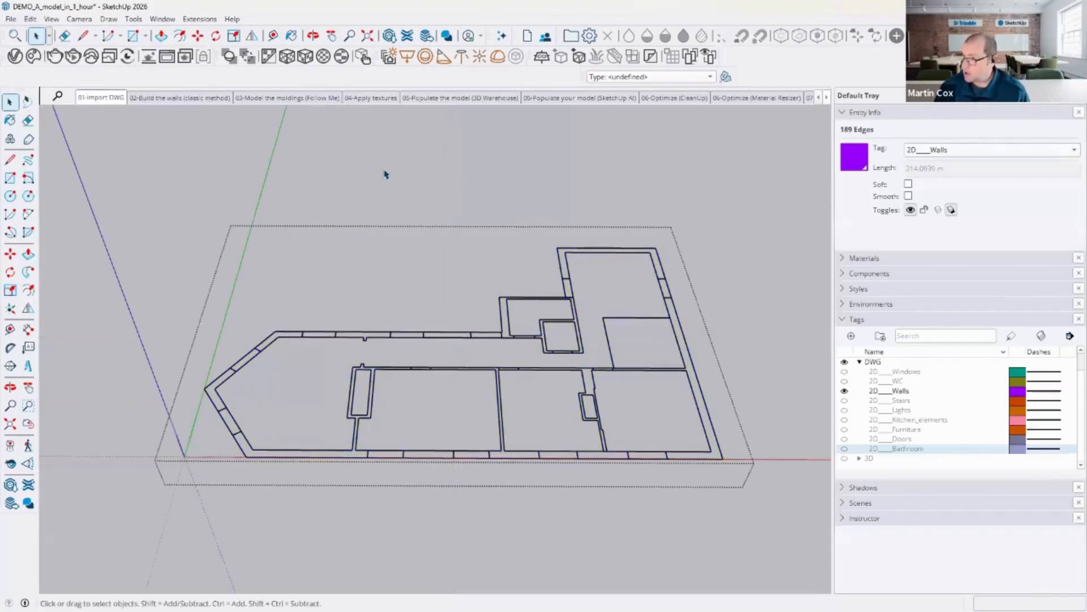
{"action": "left_click", "coordinate": [378, 182]}
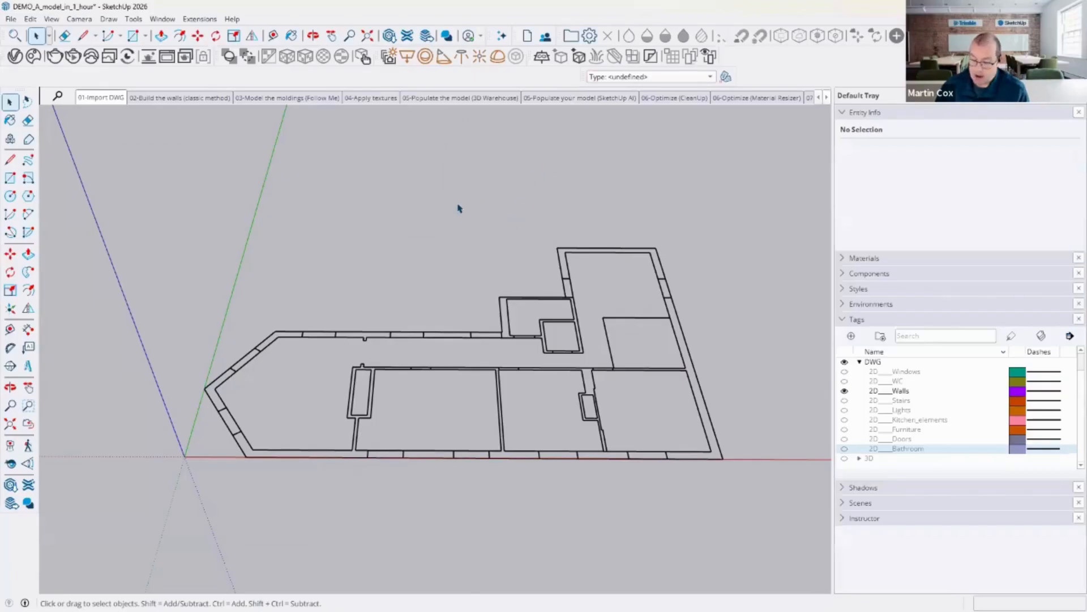
{"action": "key", "text": "ctrl+v"}
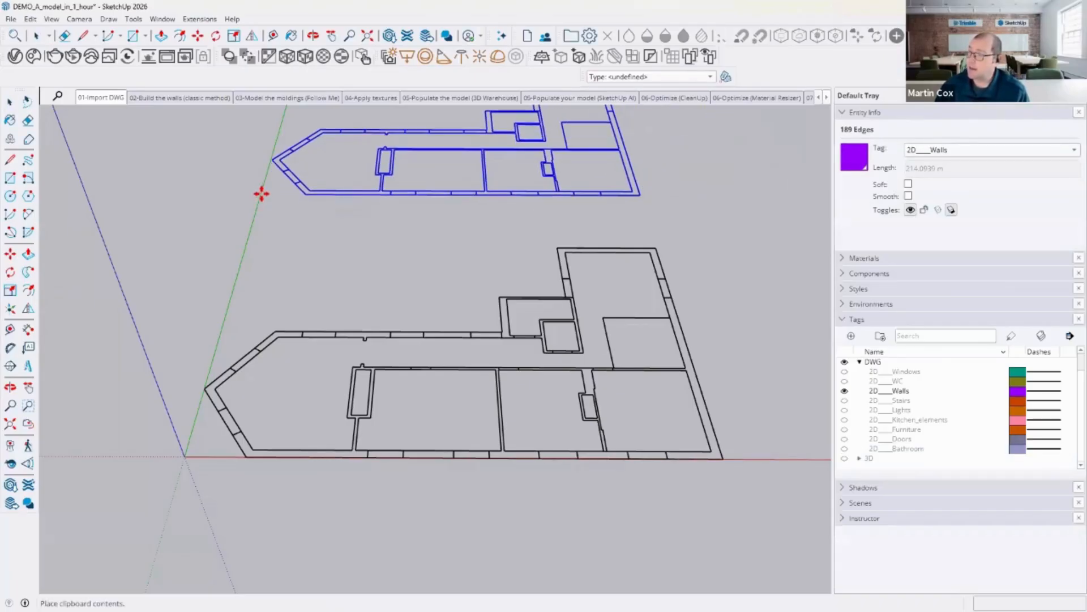
{"action": "left_click", "coordinate": [280, 190]}
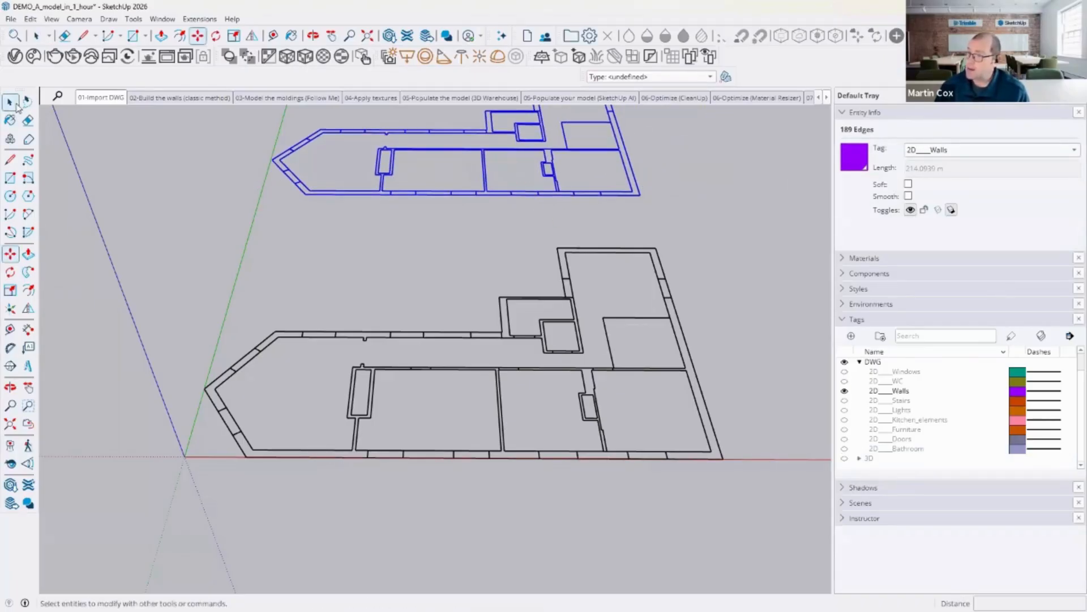
Step: Draw lines along the bottom and angled outer wall edges of the pasted plan to form wall faces
{"action": "key", "text": "space"}
{"action": "middle_click_drag", "start_coordinate": [491, 292], "coordinate": [486, 318]}
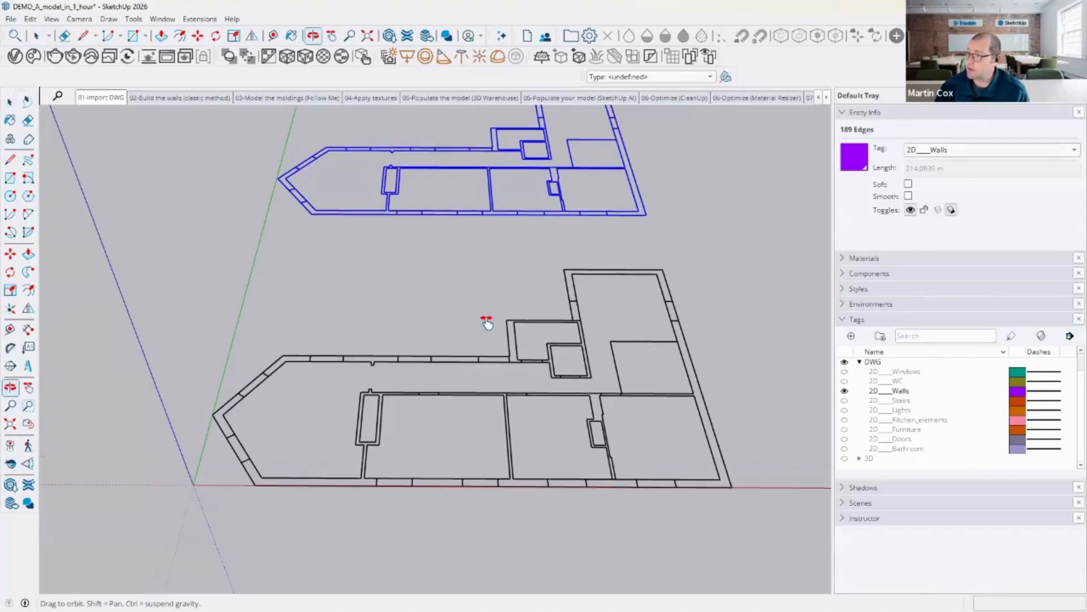
{"action": "left_click", "coordinate": [389, 331]}
{"action": "scroll", "coordinate": [390, 331], "scroll_direction": "up", "scroll_amount": 4}
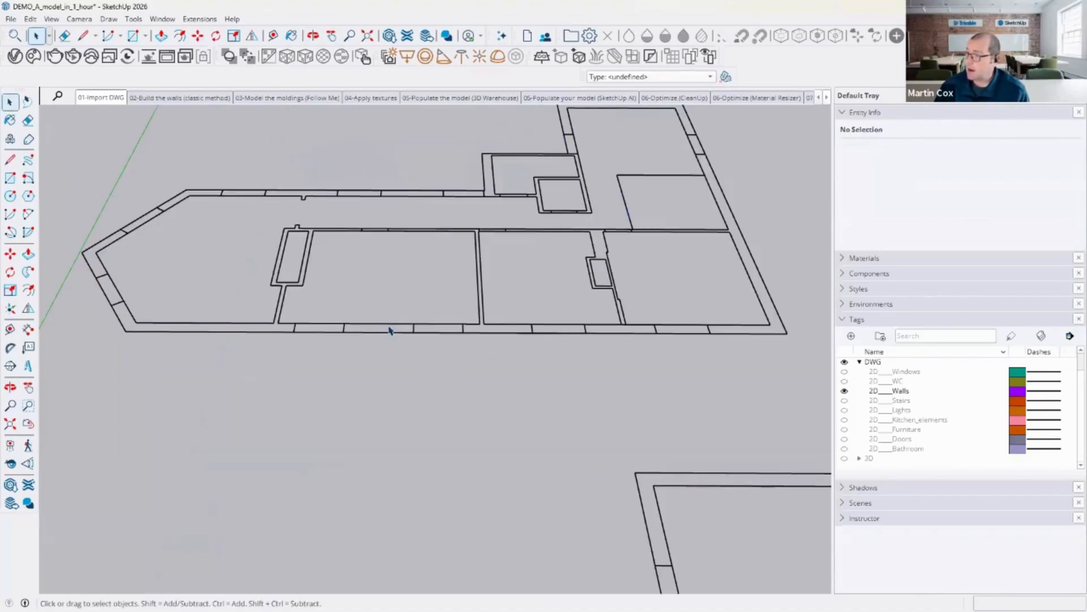
{"action": "left_click", "coordinate": [389, 325]}
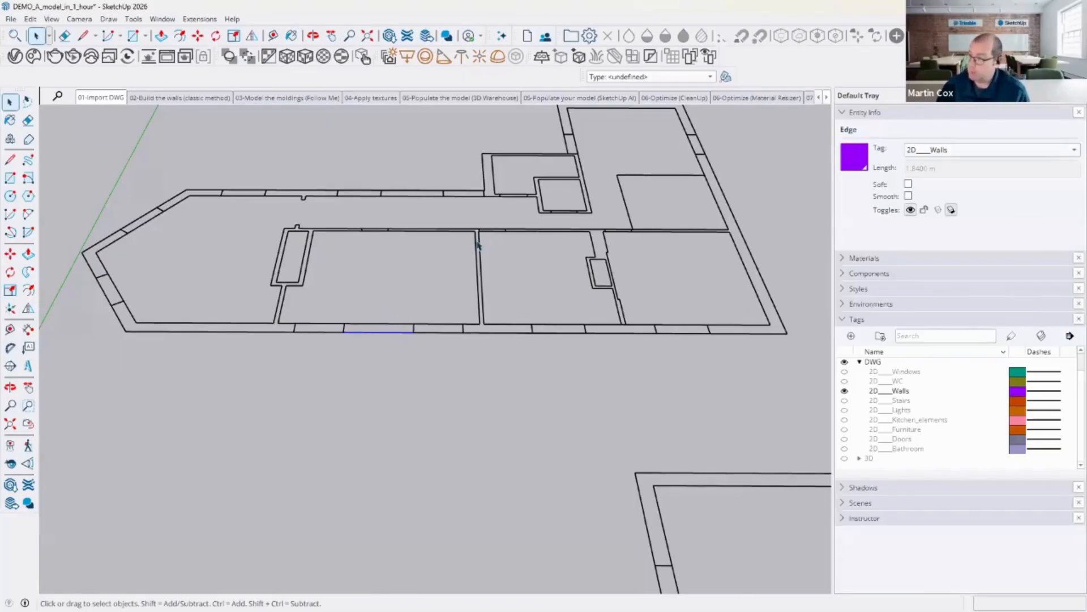
{"action": "middle_click_drag", "start_coordinate": [456, 288], "coordinate": [466, 320]}
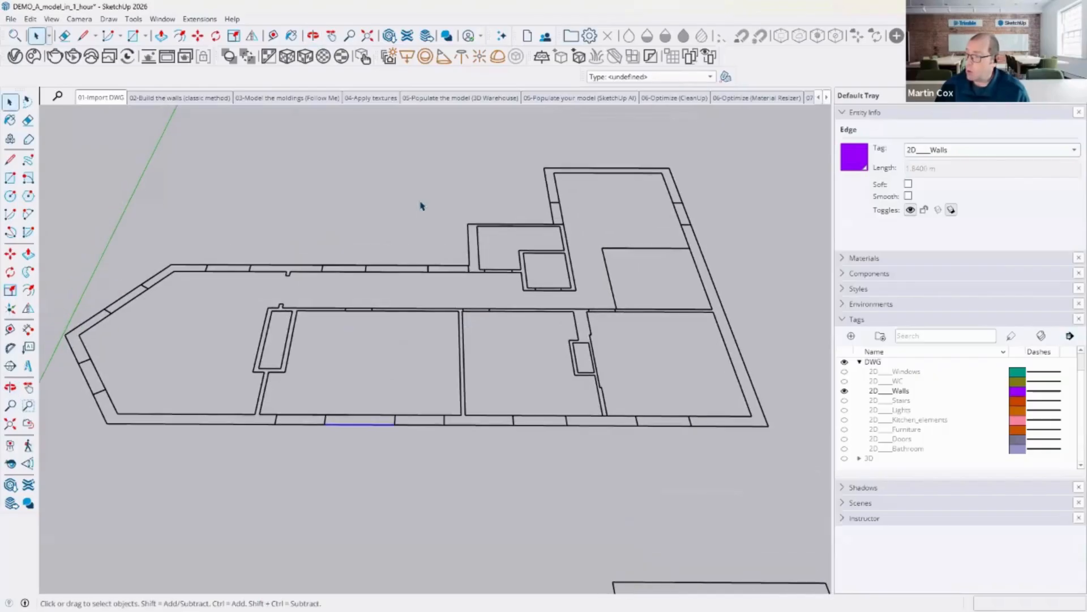
{"action": "left_click", "coordinate": [10, 159]}
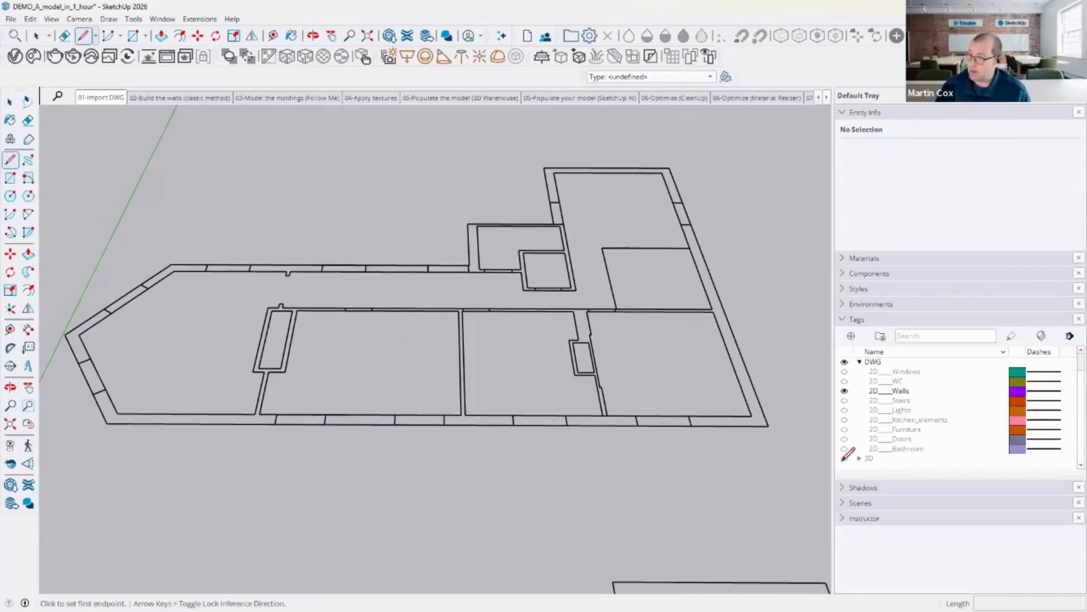
{"action": "left_click", "coordinate": [768, 425]}
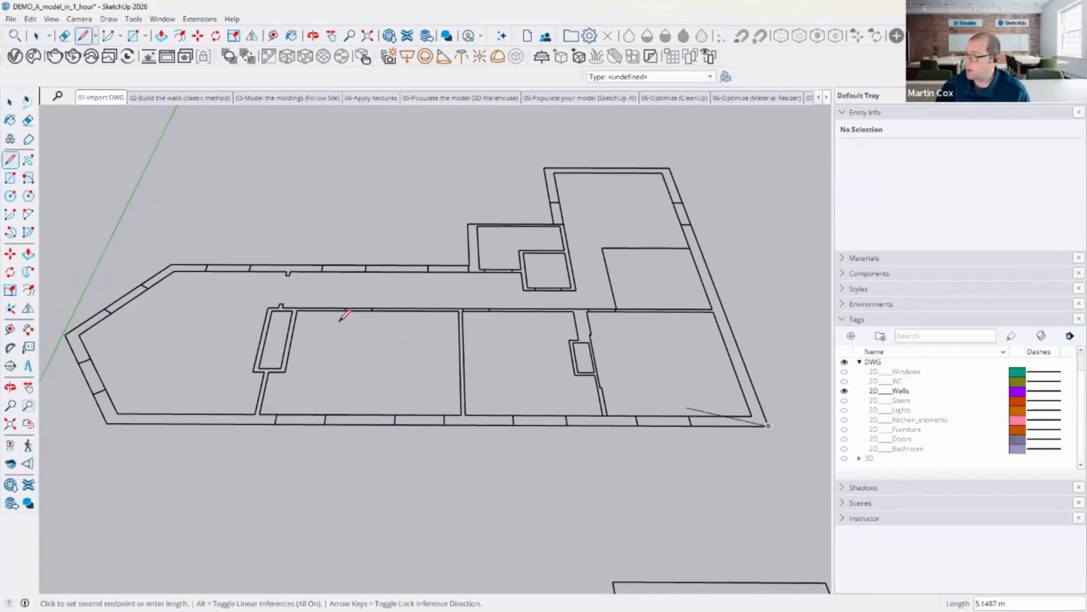
{"action": "left_click", "coordinate": [107, 423]}
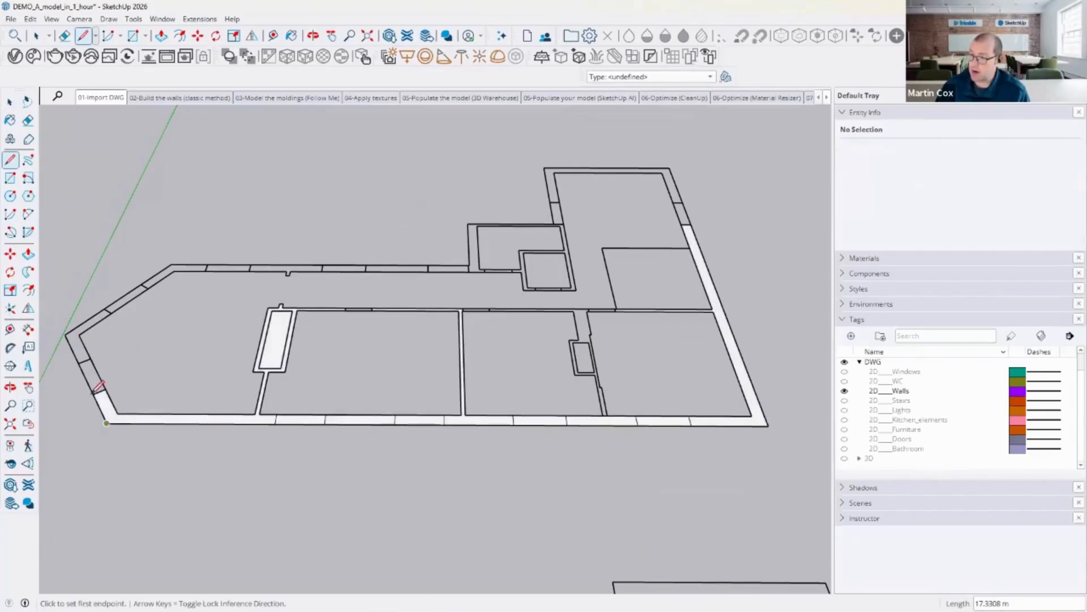
{"action": "left_click", "coordinate": [65, 334]}
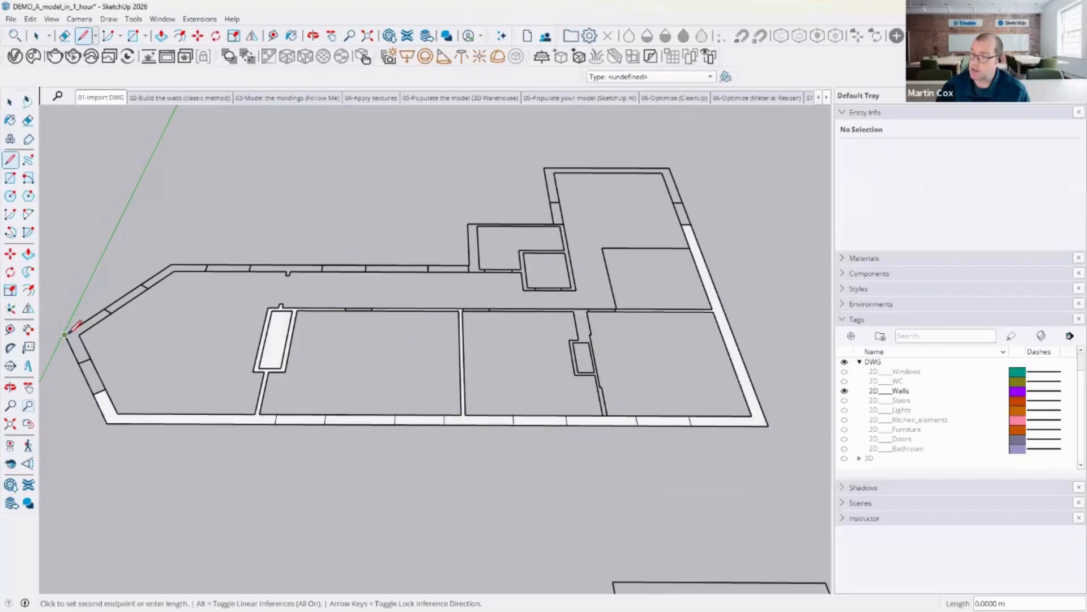
{"action": "left_click", "coordinate": [172, 264]}
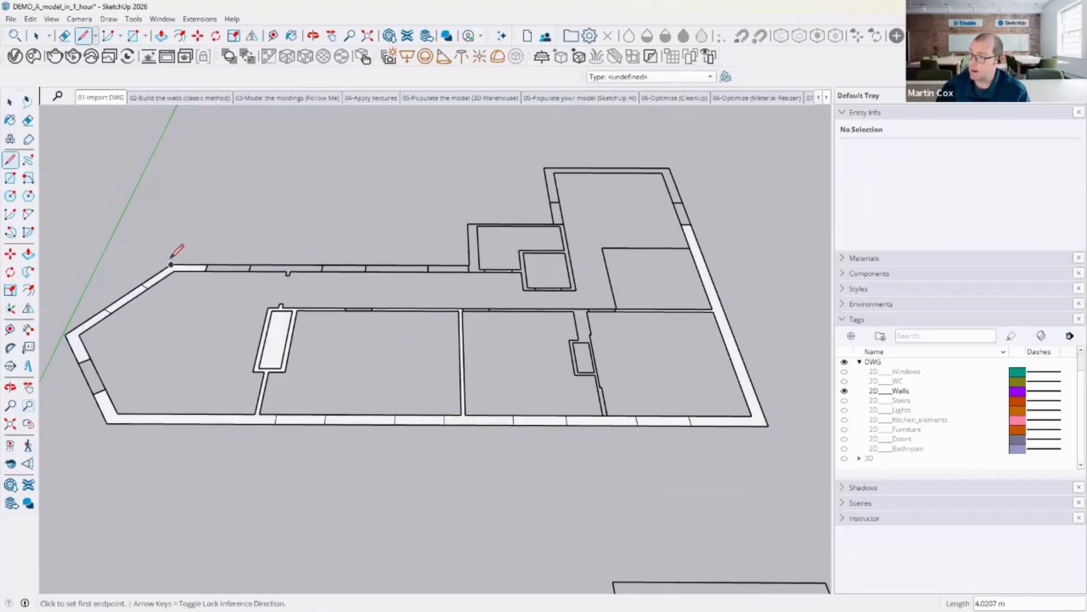
Step: Draw lines along the upper, right and remaining outer wall edges to close the other wall faces
{"action": "left_click", "coordinate": [172, 264]}
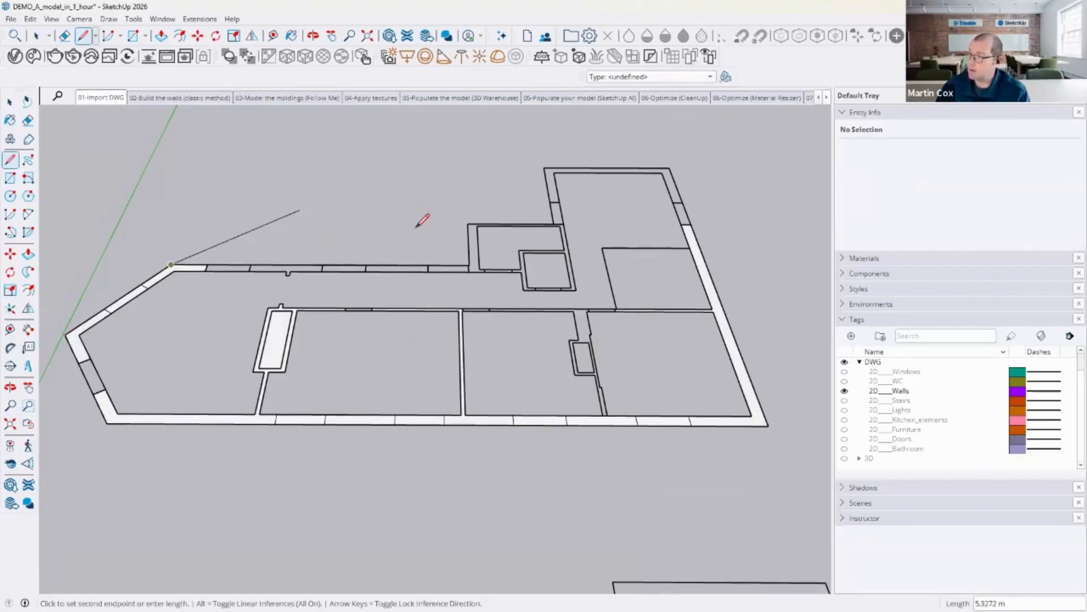
{"action": "left_click", "coordinate": [470, 249]}
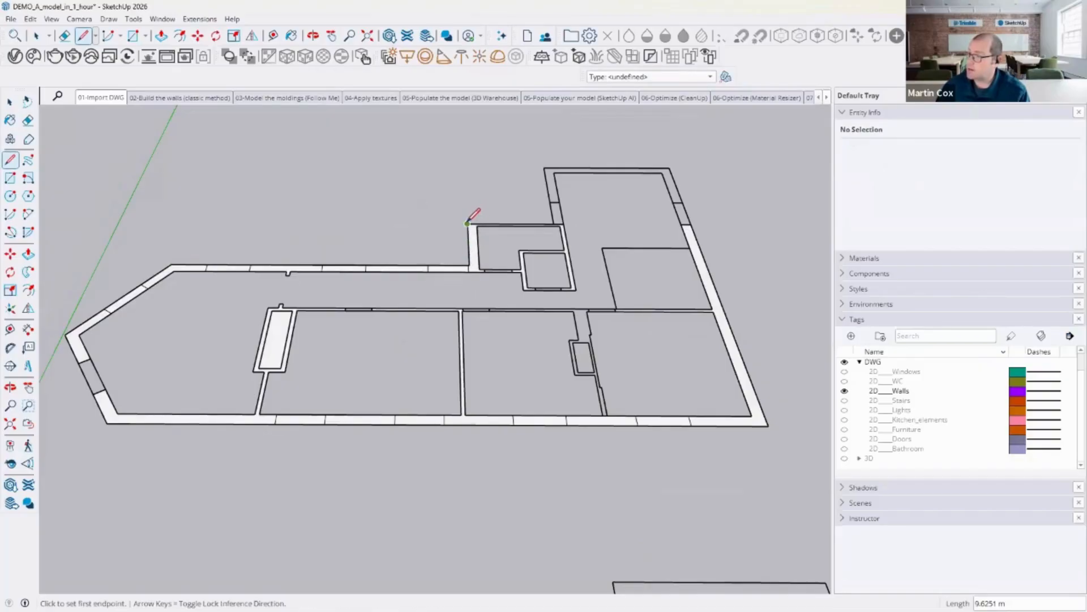
{"action": "left_click", "coordinate": [467, 224]}
{"action": "left_click", "coordinate": [553, 224]}
{"action": "left_click", "coordinate": [553, 223]}
{"action": "left_click", "coordinate": [544, 168]}
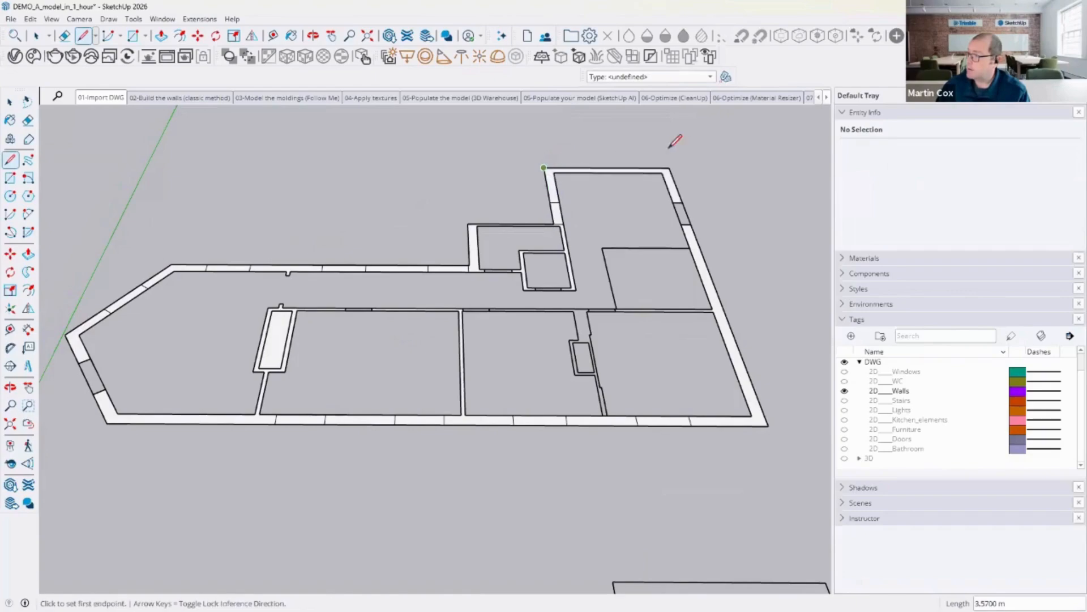
{"action": "left_click", "coordinate": [669, 168]}
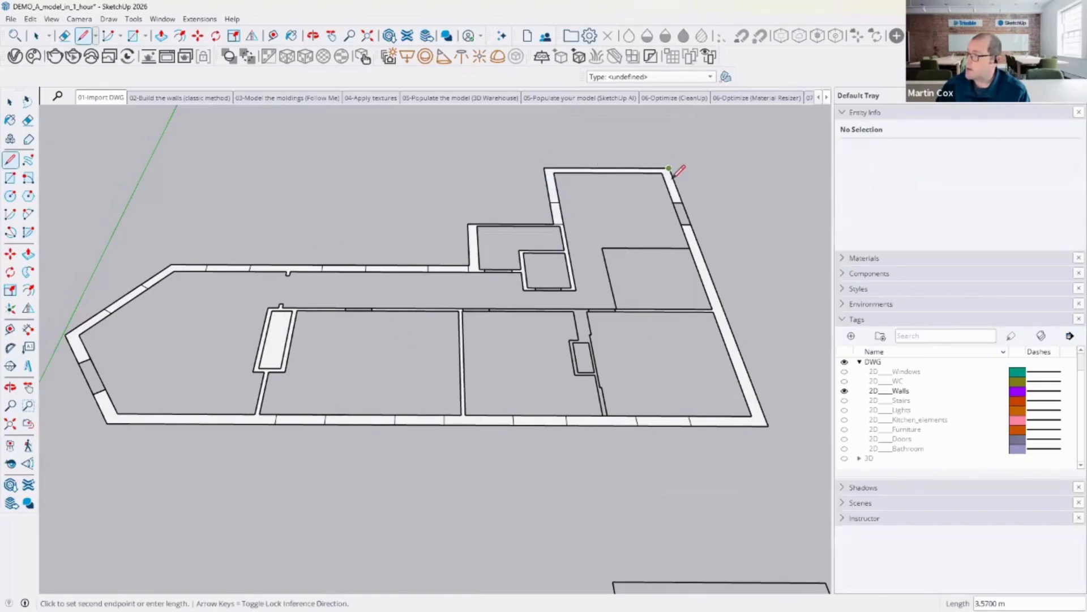
{"action": "left_click", "coordinate": [768, 426]}
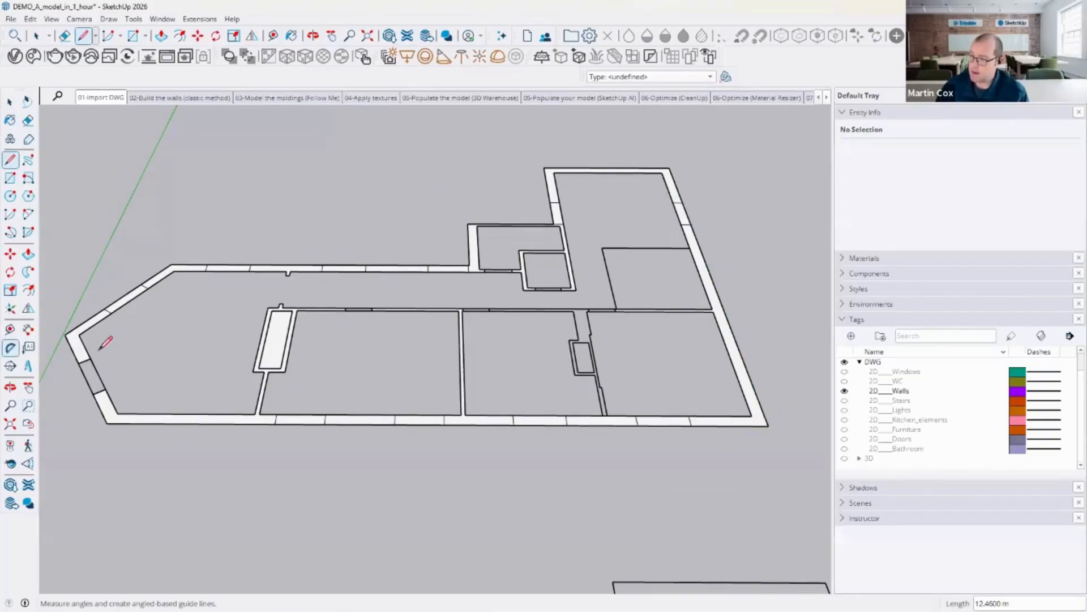
{"action": "left_click", "coordinate": [82, 361]}
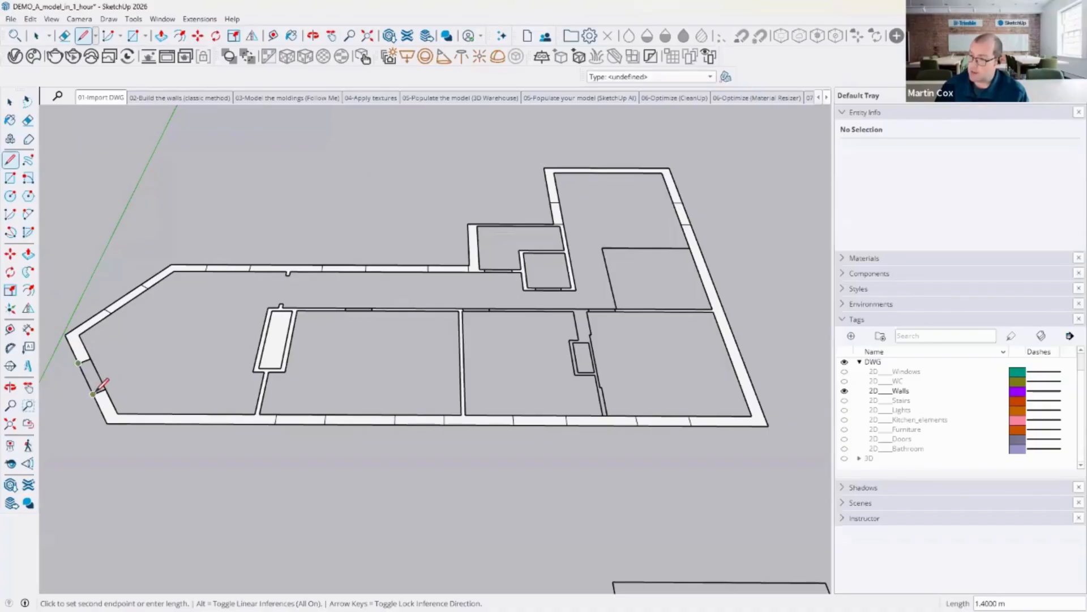
{"action": "left_click", "coordinate": [92, 393]}
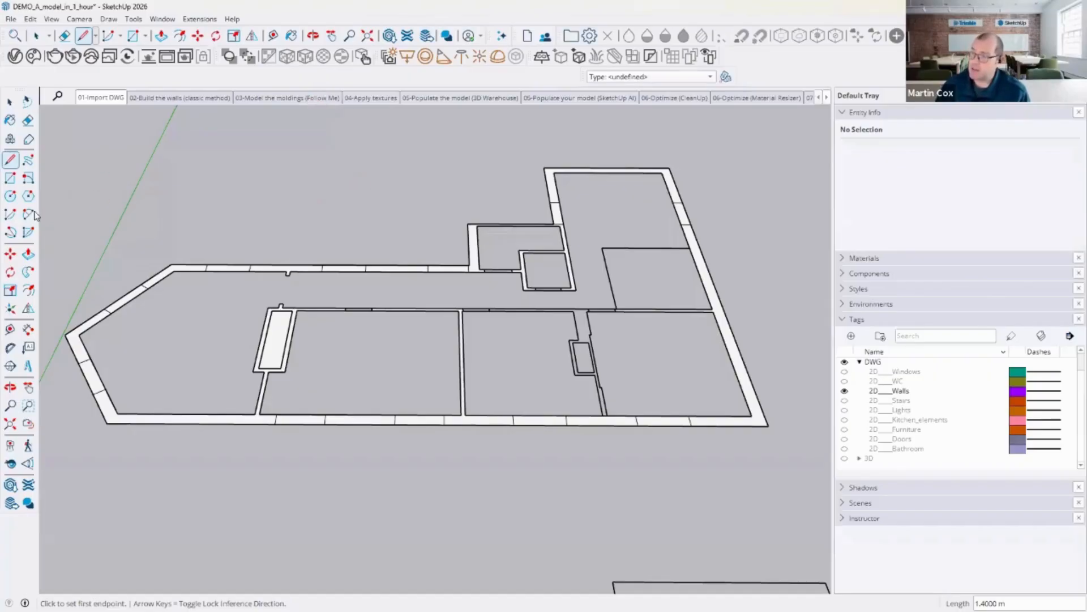
Step: Push/pull the lower-left wall face up to a height of 3 m
{"action": "left_click", "coordinate": [28, 254]}
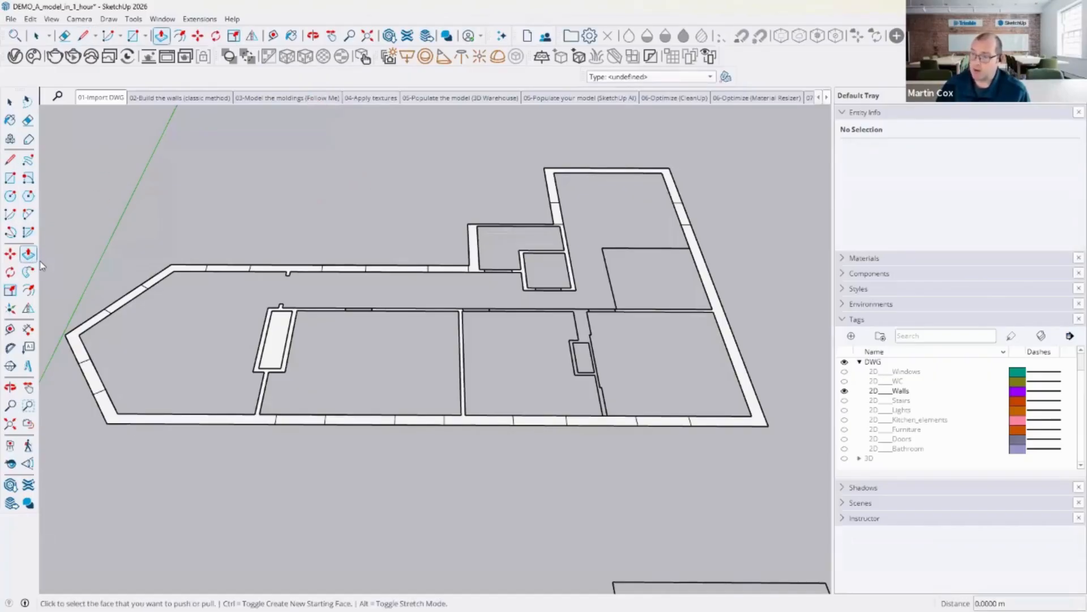
{"action": "left_click", "coordinate": [101, 389]}
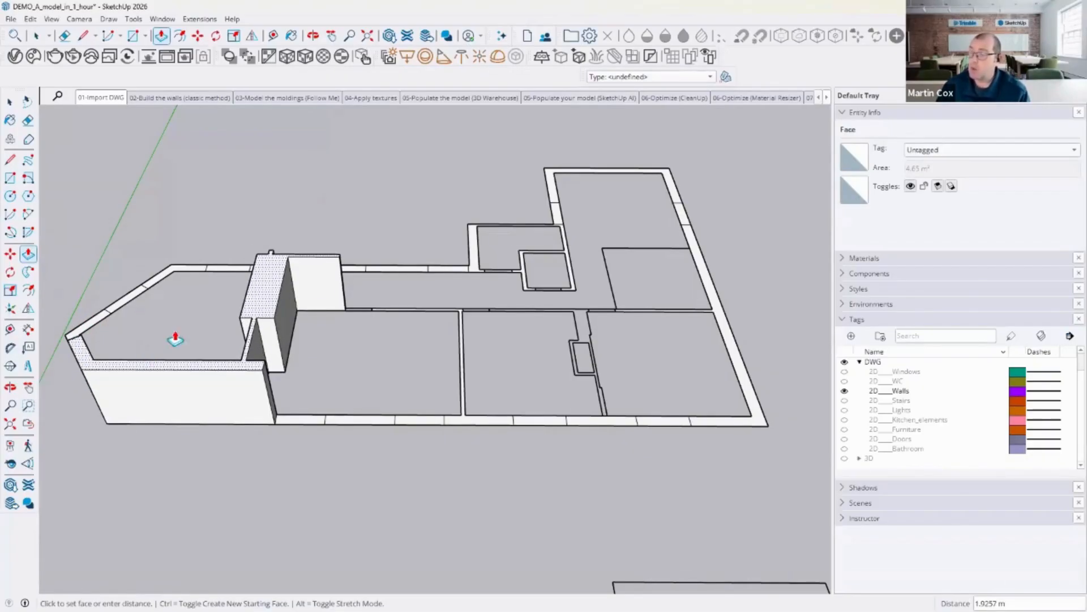
{"action": "key", "text": "Escape"}
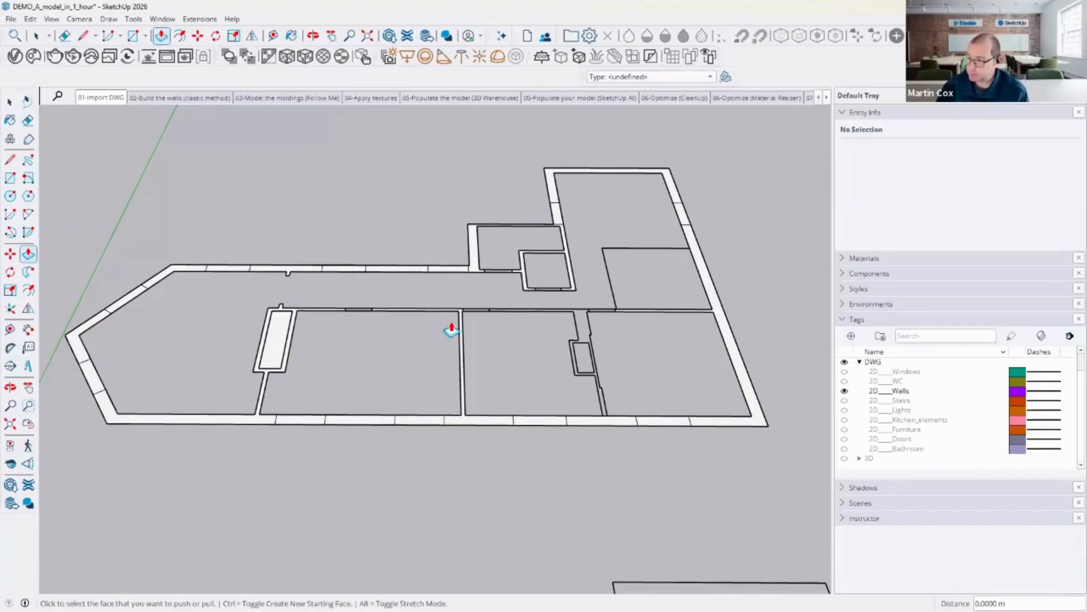
{"action": "middle_click_drag", "start_coordinate": [474, 269], "coordinate": [456, 278]}
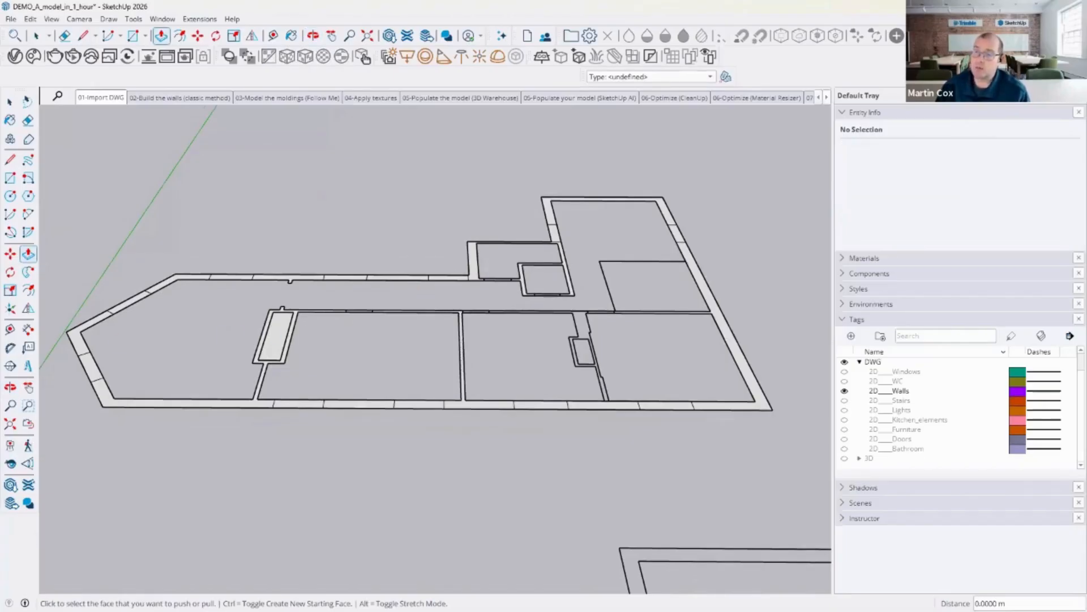
{"action": "left_click", "coordinate": [175, 309]}
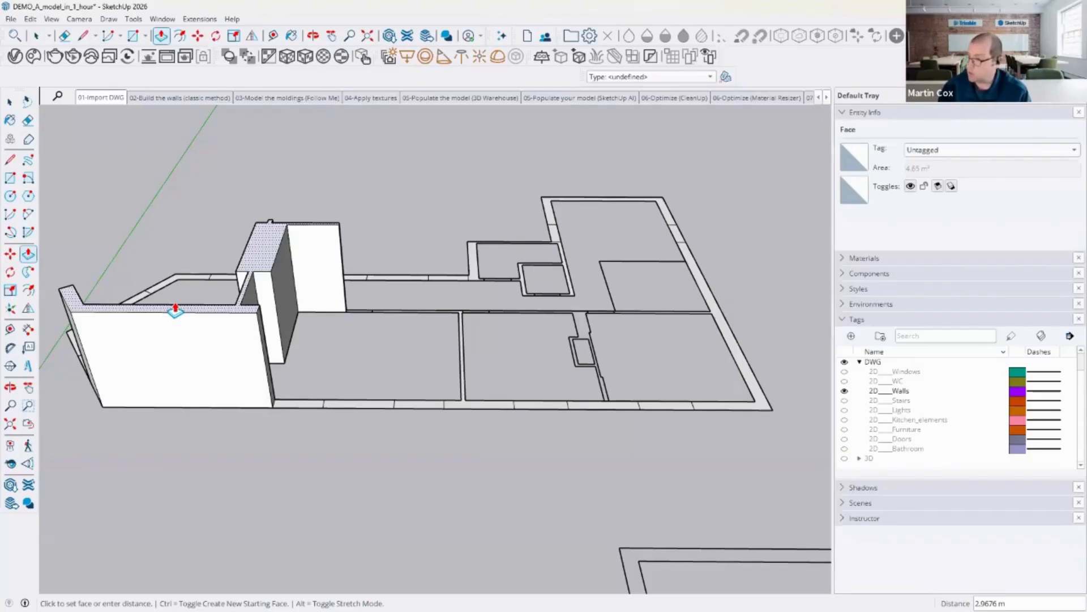
{"action": "type", "text": "3"}
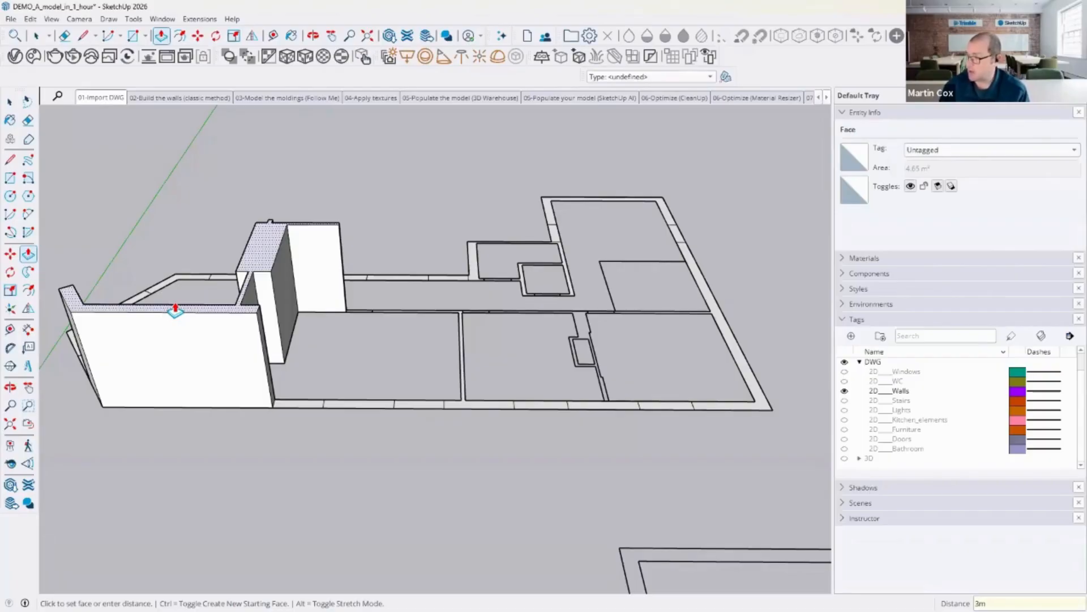
{"action": "type", "text": "m"}
{"action": "key", "text": "Return"}
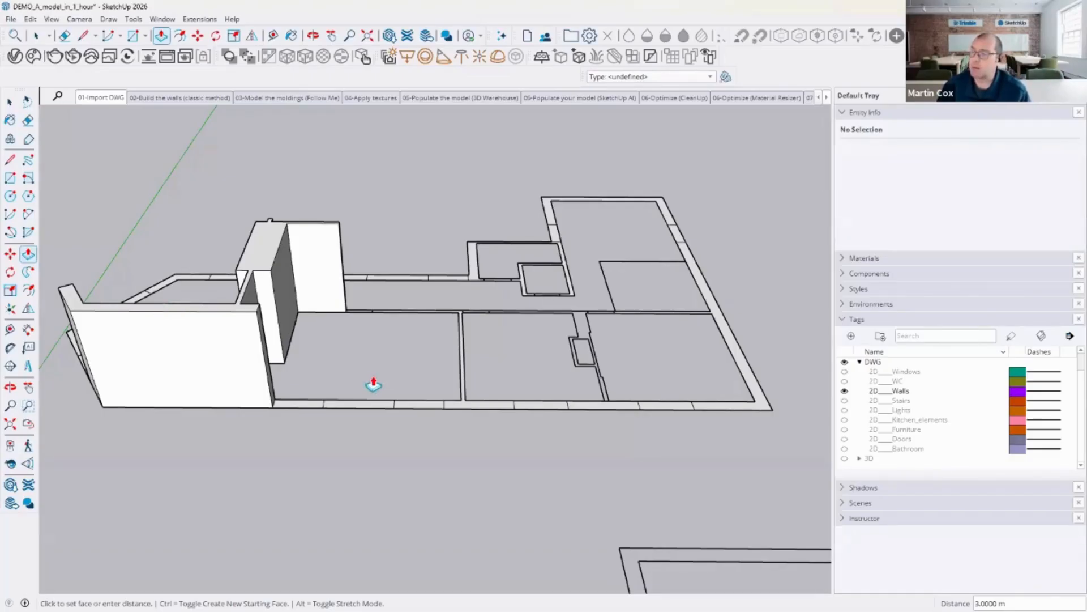
Step: Repeat the 3 m push/pull on the remaining bottom, right and upper wall faces
{"action": "double_click", "coordinate": [368, 407]}
{"action": "double_click", "coordinate": [490, 407]}
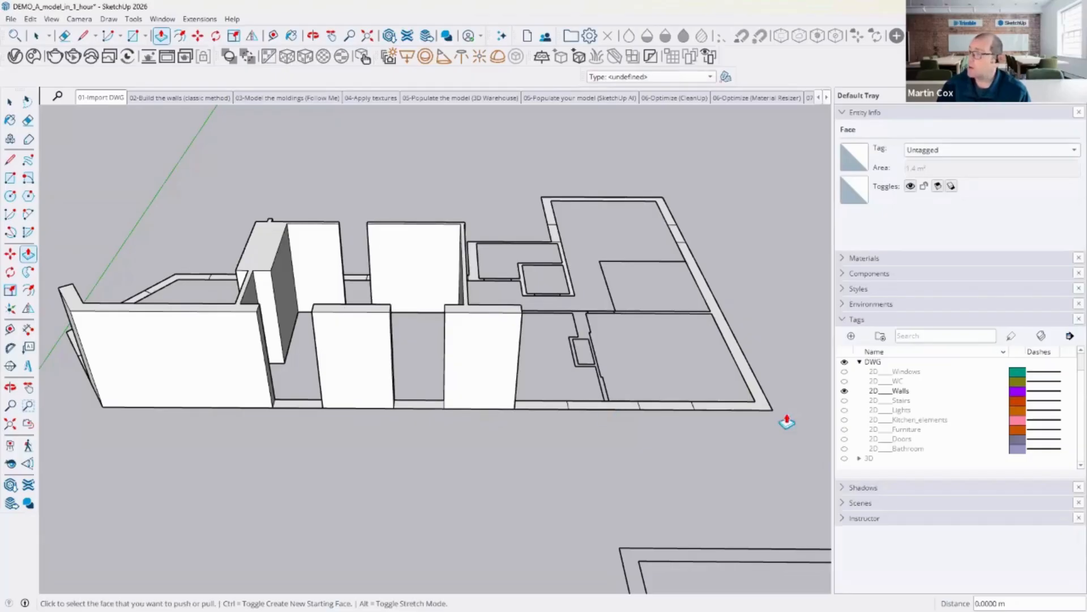
{"action": "double_click", "coordinate": [765, 410]}
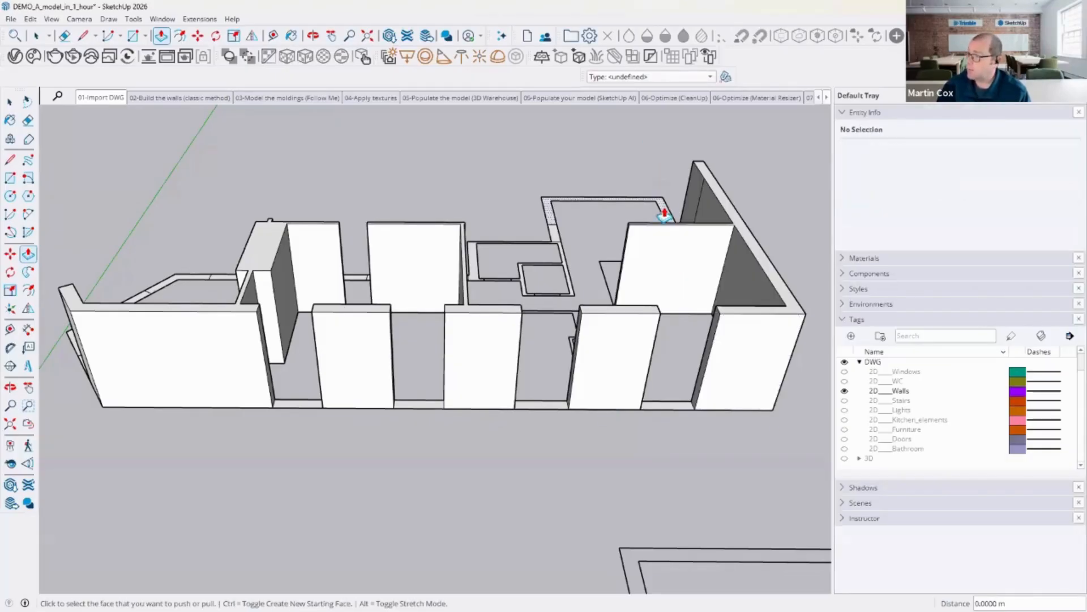
{"action": "double_click", "coordinate": [661, 205]}
{"action": "middle_click_drag", "start_coordinate": [500, 166], "coordinate": [491, 262]}
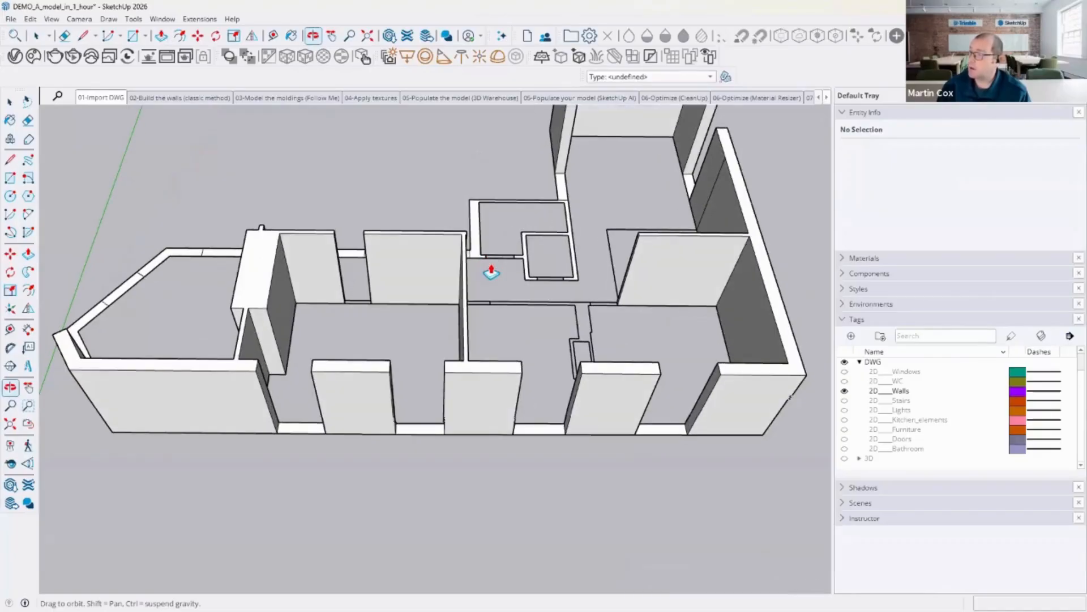
{"action": "middle_click_drag", "start_coordinate": [253, 169], "coordinate": [372, 273]}
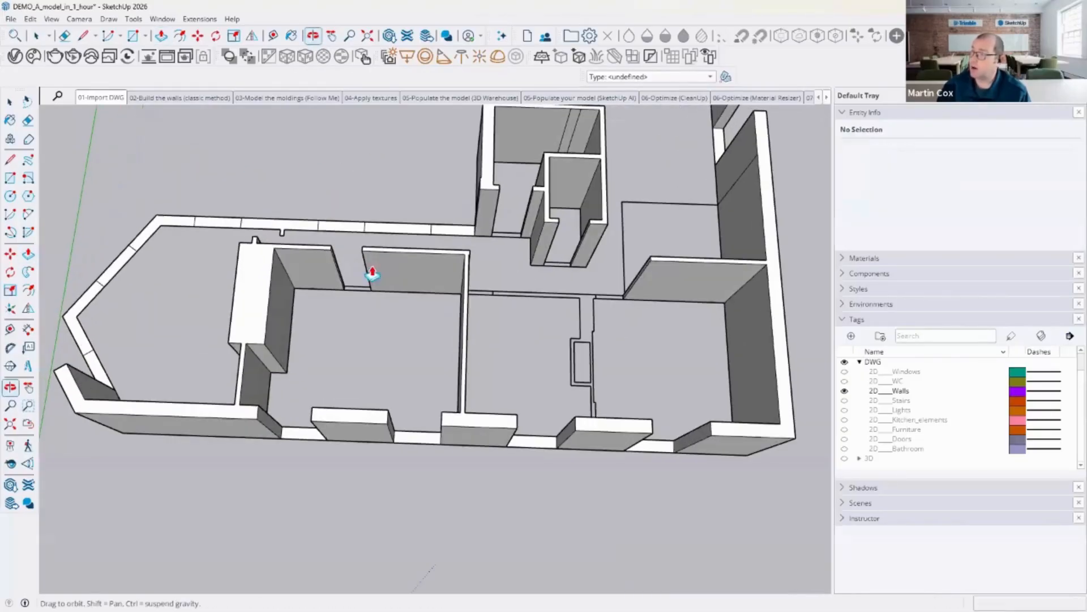
Step: Push/pull the remaining upper and angled left wall faces up to the same 3 m height
{"action": "double_click", "coordinate": [400, 231]}
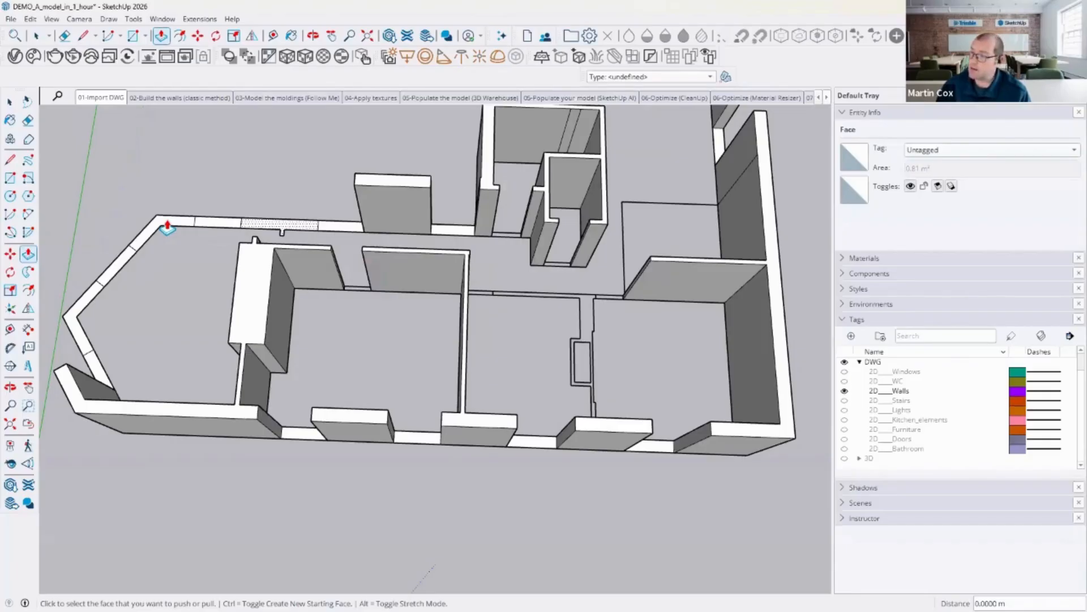
{"action": "double_click", "coordinate": [167, 226]}
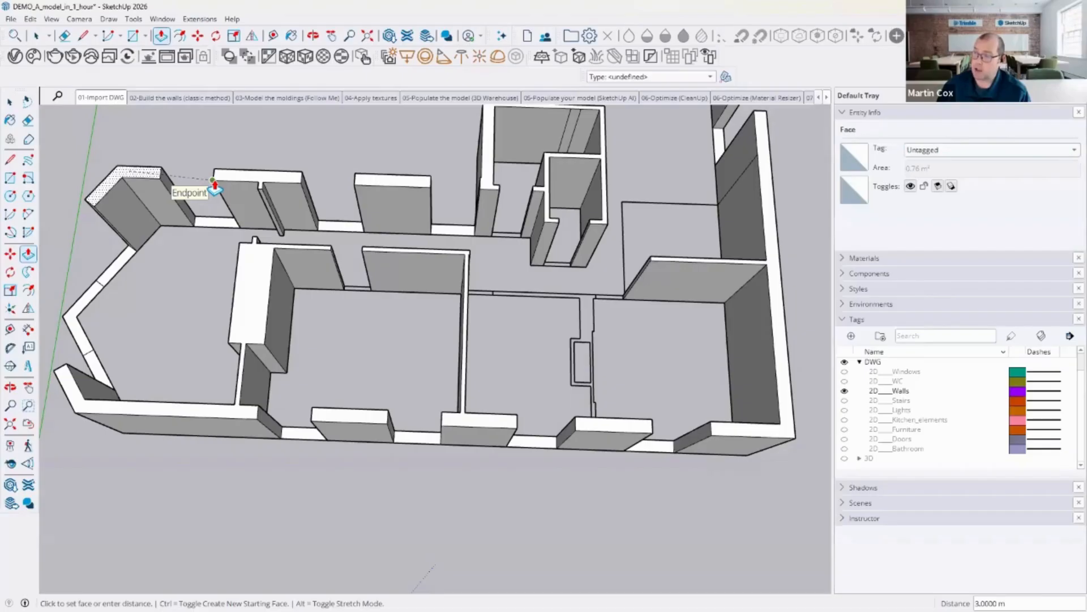
{"action": "left_click", "coordinate": [214, 181]}
{"action": "left_click", "coordinate": [94, 297]}
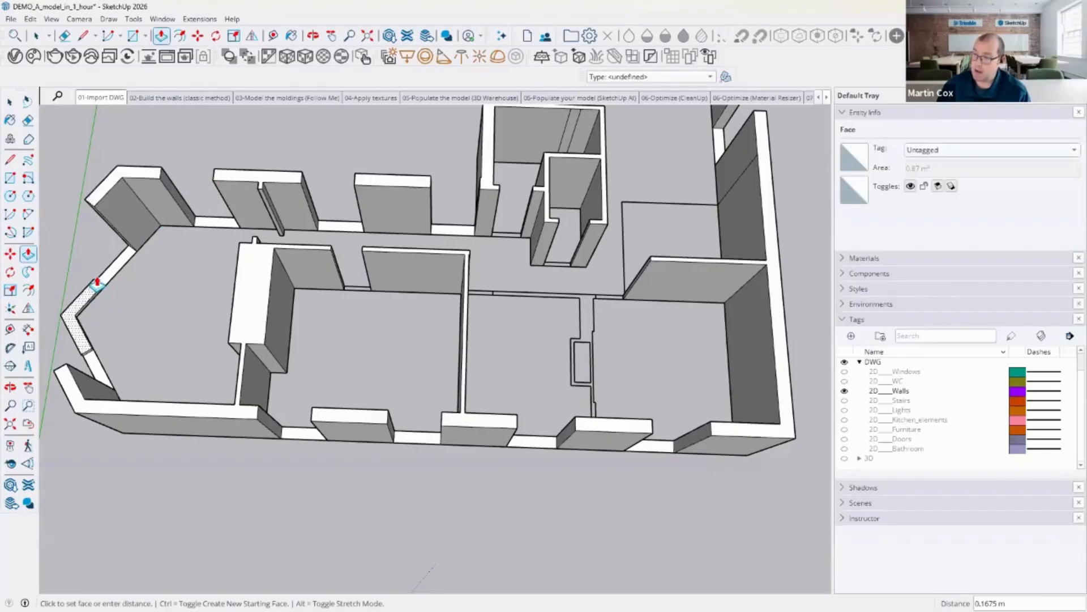
{"action": "left_click", "coordinate": [92, 209]}
Step: Raise the floor faces of the three openings in the front wall by 48 cm
{"action": "middle_click_drag", "start_coordinate": [307, 277], "coordinate": [238, 170]}
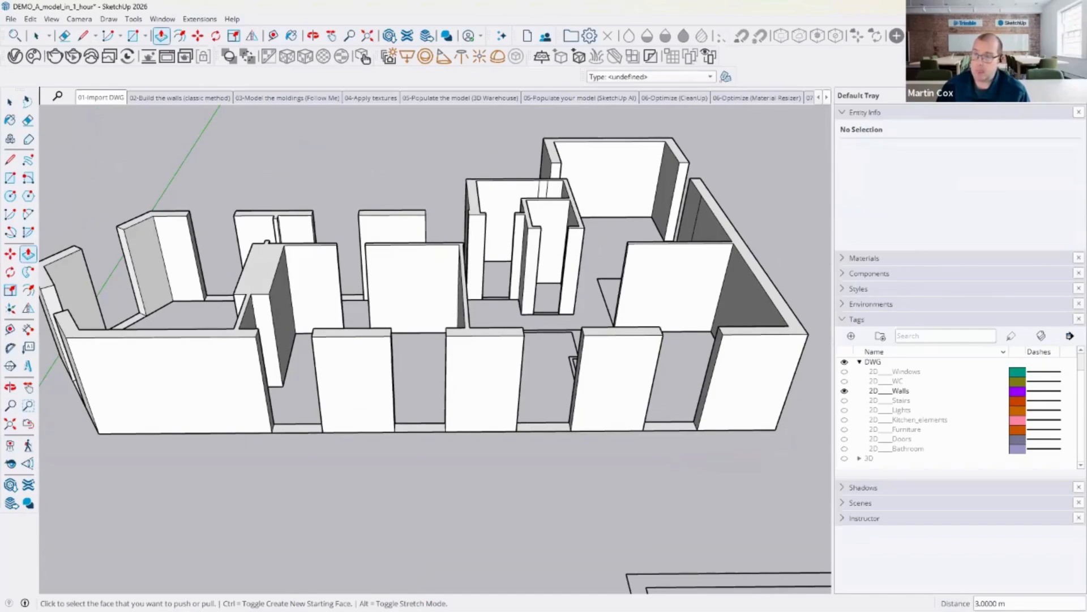
{"action": "left_click", "coordinate": [307, 426]}
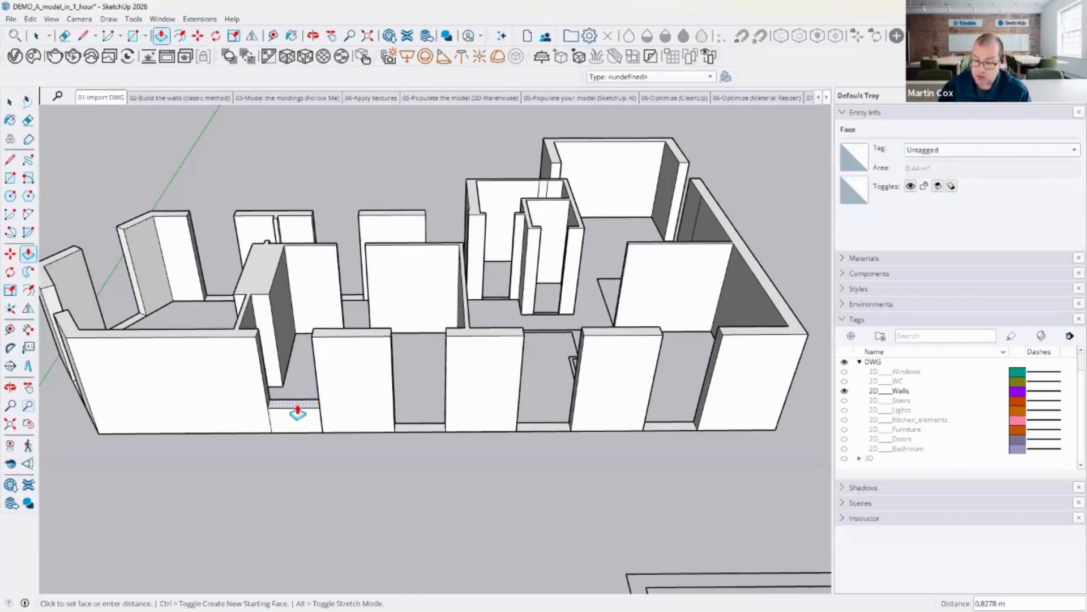
{"action": "type", "text": "48cm"}
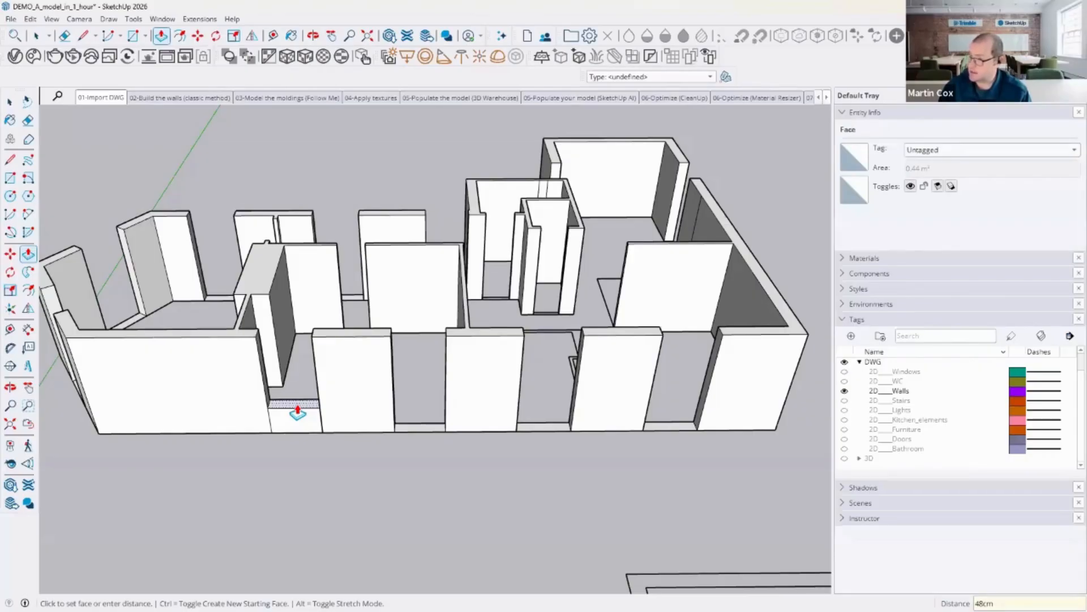
{"action": "key", "text": "Return"}
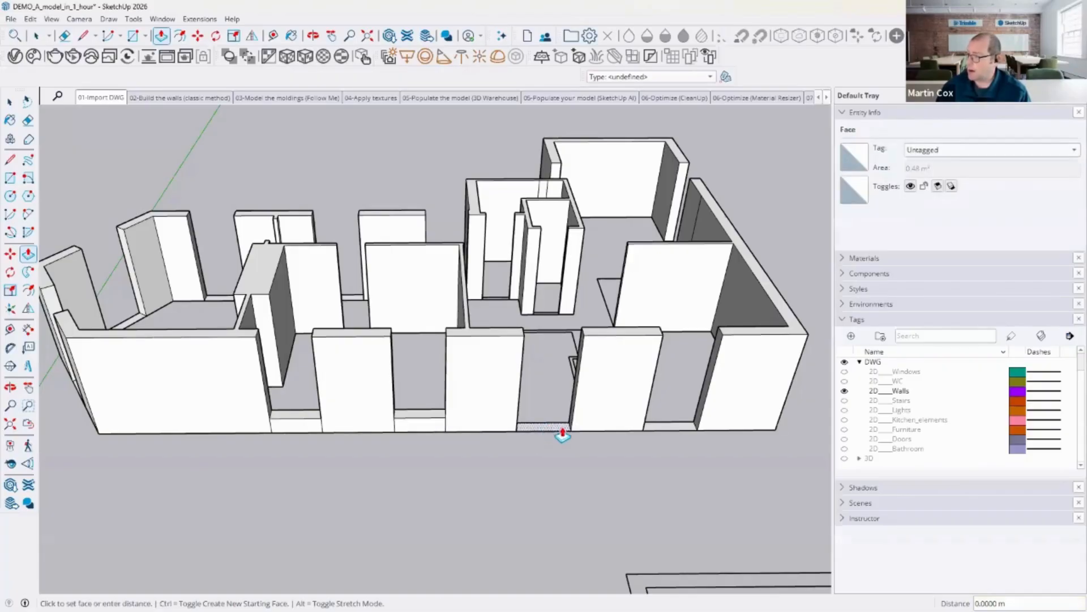
{"action": "double_click", "coordinate": [557, 432]}
{"action": "double_click", "coordinate": [677, 432]}
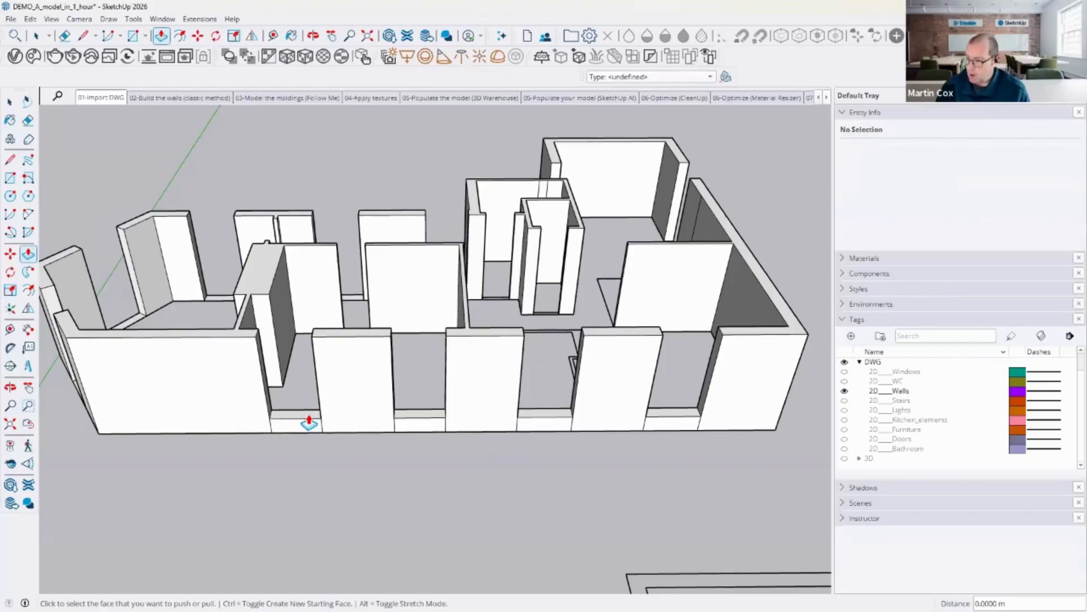
Step: Build above the first opening's sill: push its face up 1.8 m, then extrude the new top face to the wall top
{"action": "left_click", "coordinate": [309, 422]}
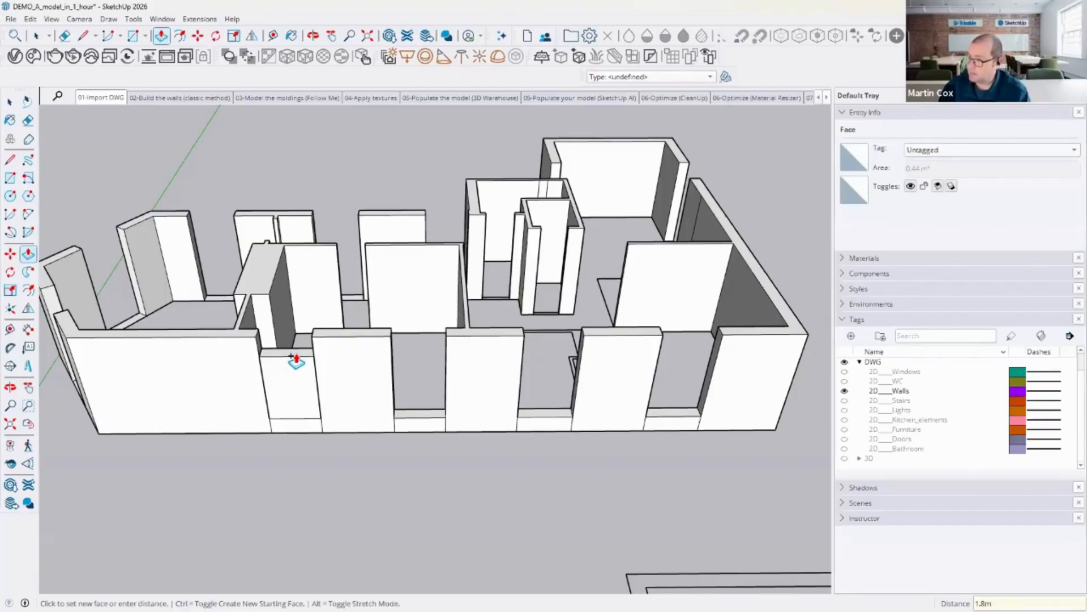
{"action": "key", "text": "Return"}
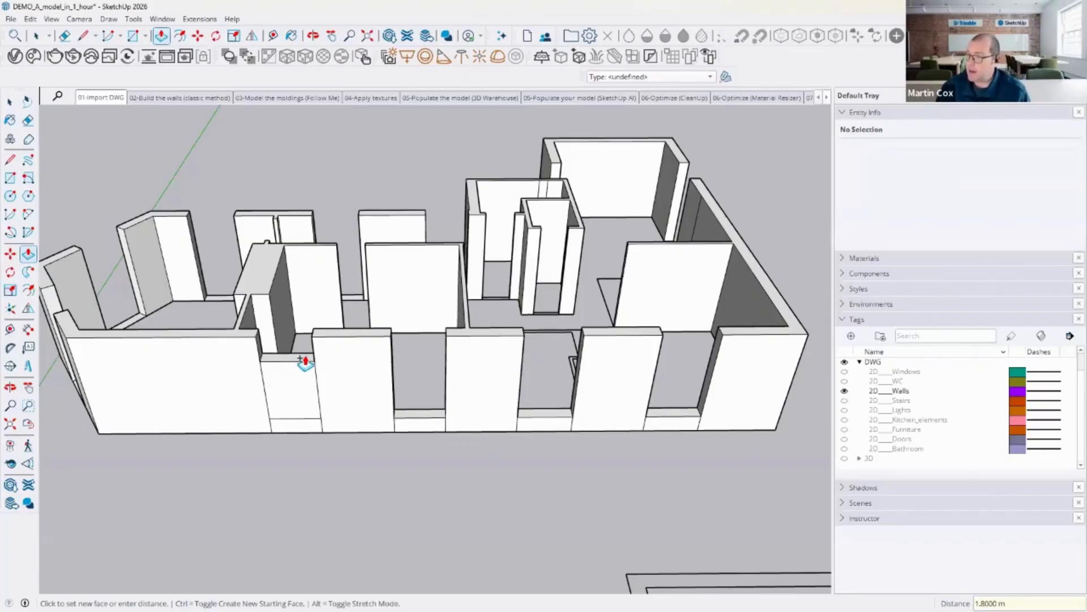
{"action": "left_click", "coordinate": [310, 338]}
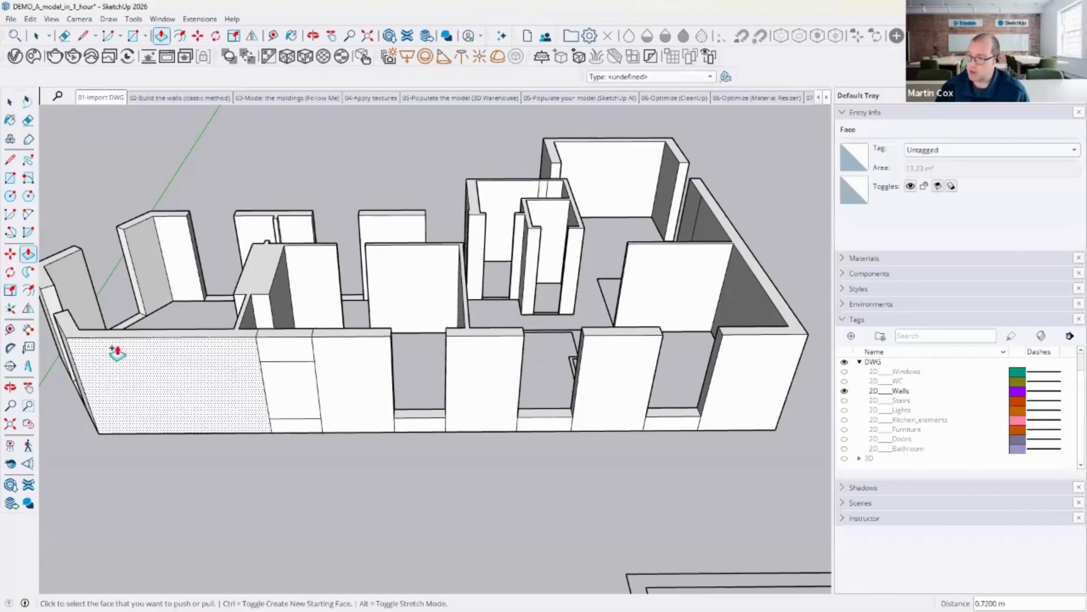
Step: Select and delete the face filling the new window opening
{"action": "left_click", "coordinate": [9, 102]}
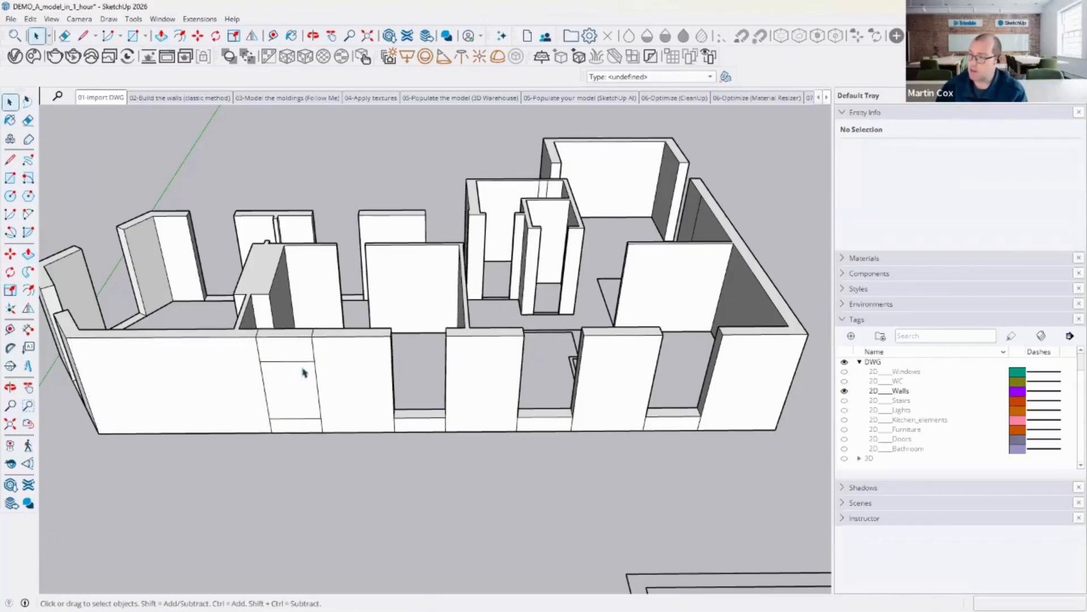
{"action": "left_click", "coordinate": [296, 389]}
{"action": "key", "text": "Delete"}
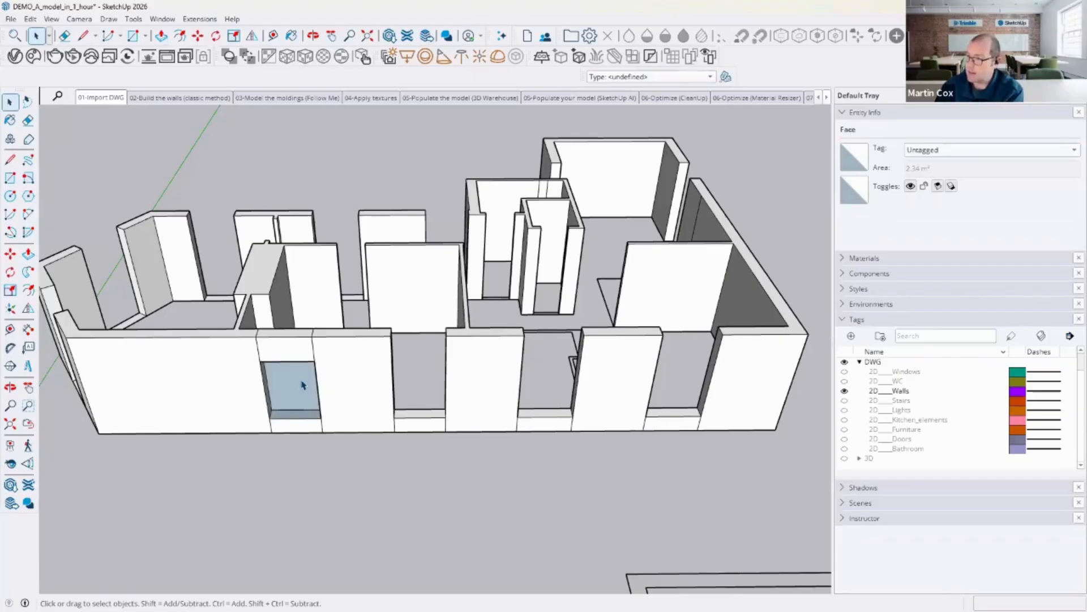
Step: Erase the leftover vertical seam edges on the front wall around the window
{"action": "key", "text": "o"}
{"action": "left_click_drag", "start_coordinate": [340, 415], "coordinate": [352, 296]}
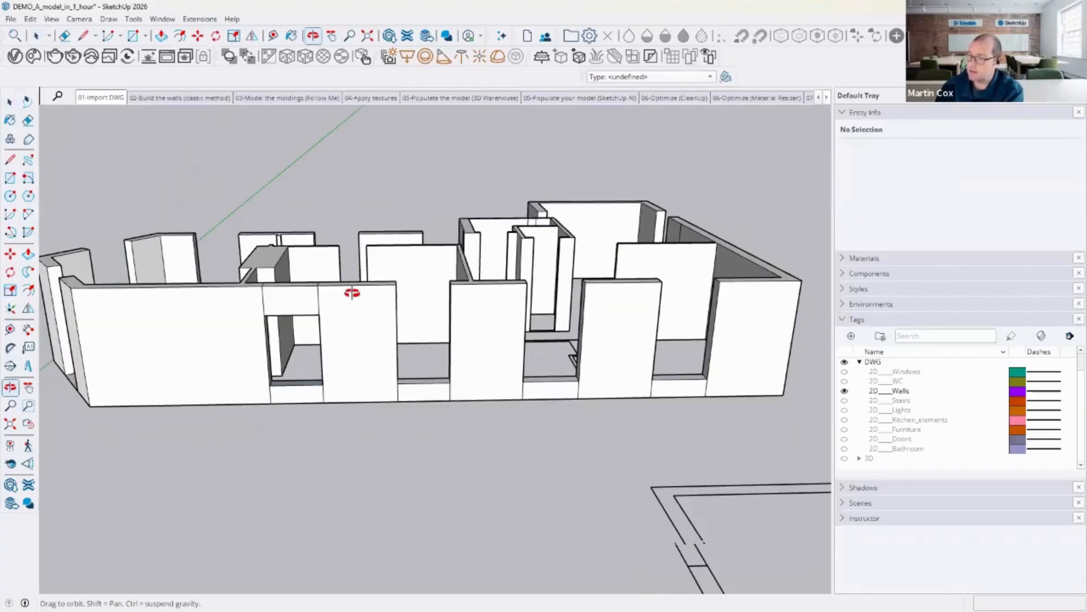
{"action": "middle_click_drag", "start_coordinate": [404, 368], "coordinate": [424, 420]}
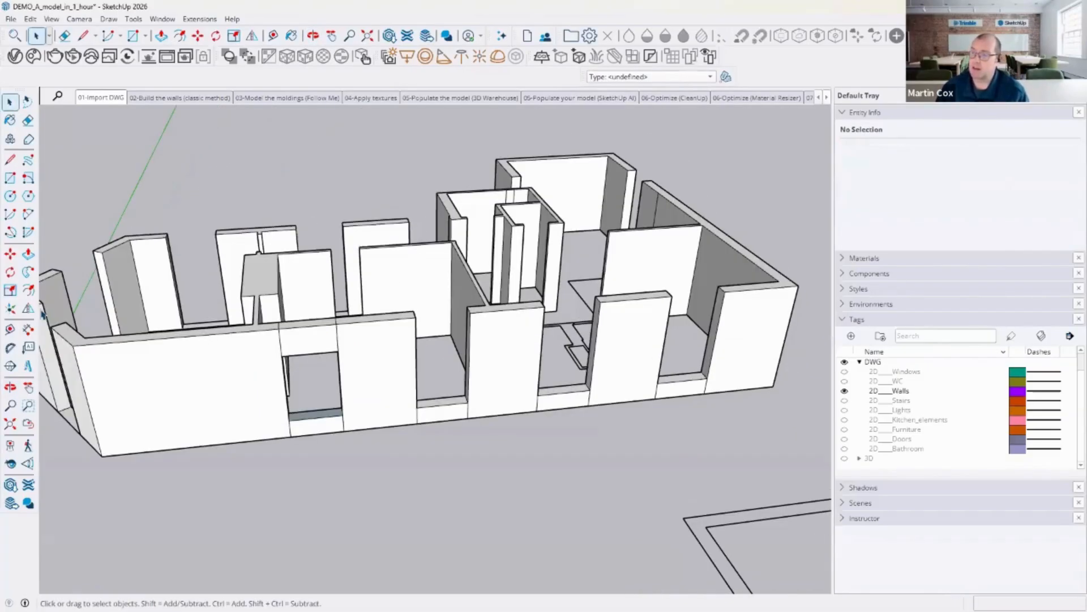
{"action": "left_click", "coordinate": [30, 118]}
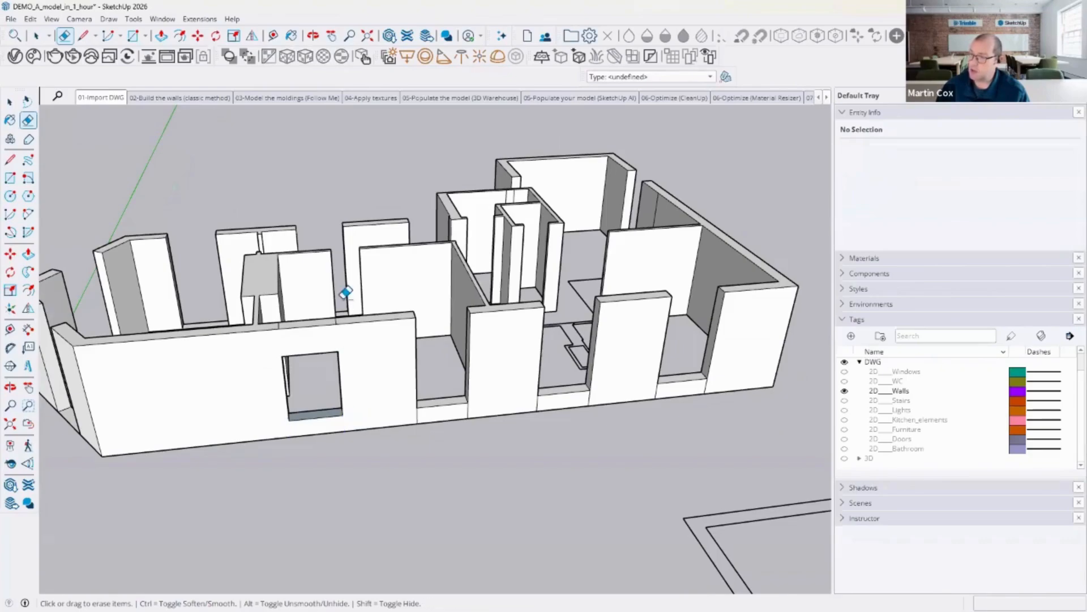
{"action": "middle_click_drag", "start_coordinate": [347, 291], "coordinate": [292, 402]}
Step: Erase the remaining seam edges on top of the wall and along the base of the door openings
{"action": "scroll", "coordinate": [292, 403], "scroll_direction": "up", "scroll_amount": 5}
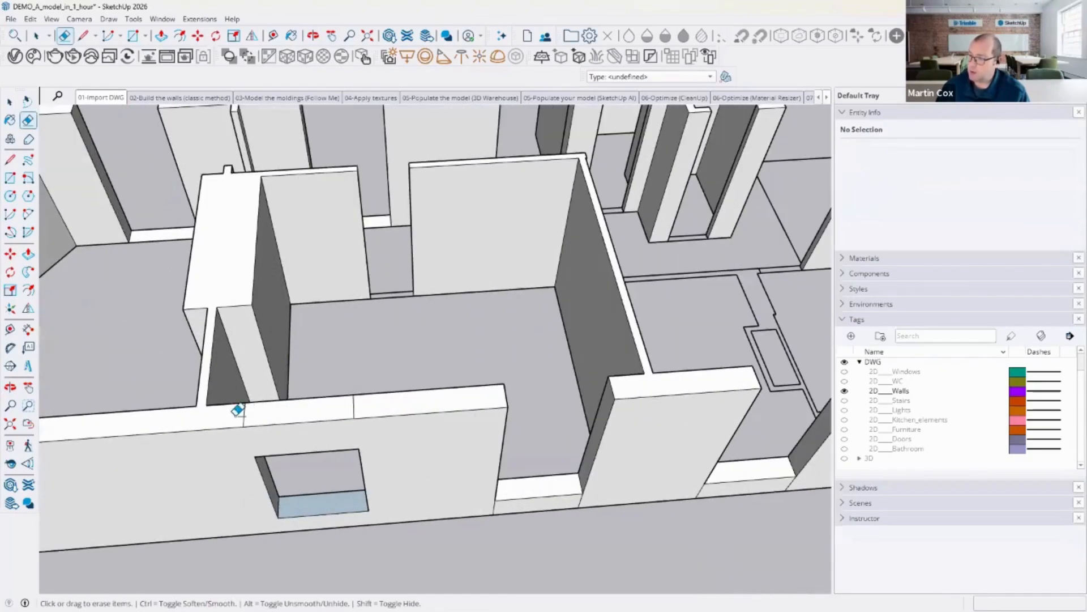
{"action": "left_click_drag", "start_coordinate": [341, 405], "coordinate": [381, 395]}
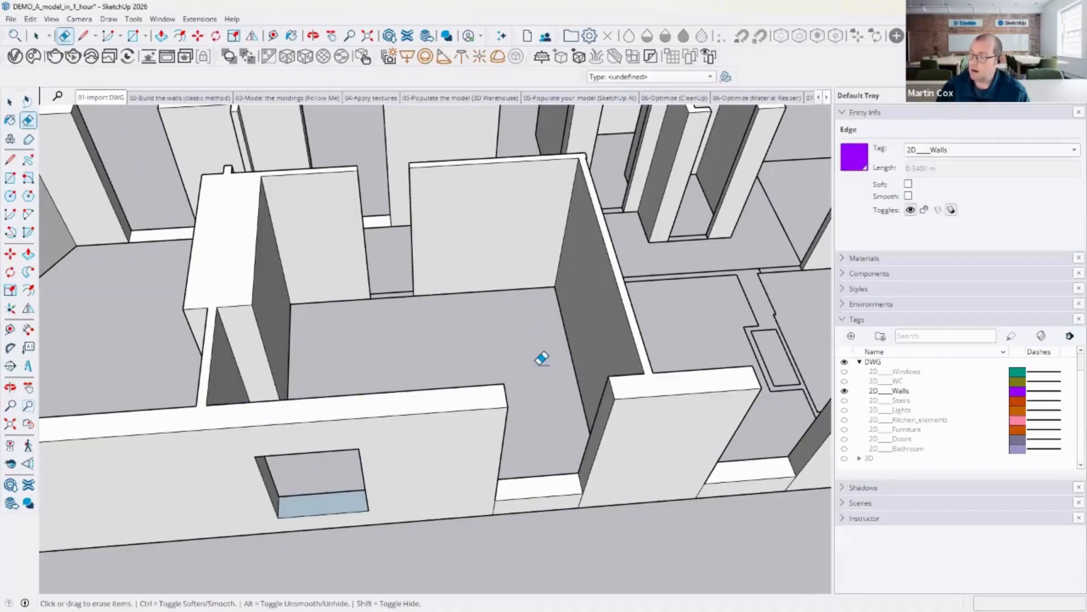
{"action": "mouse_move", "coordinate": [486, 362]}
{"action": "middle_mouse_down"}
{"action": "mouse_move", "coordinate": [197, 360]}
{"action": "mouse_move", "coordinate": [109, 141]}
{"action": "mouse_move", "coordinate": [359, 121]}
{"action": "middle_mouse_up"}
{"action": "mouse_move", "coordinate": [371, 123]}
{"action": "left_mouse_down"}
{"action": "mouse_move", "coordinate": [328, 162]}
{"action": "mouse_move", "coordinate": [360, 177]}
{"action": "mouse_move", "coordinate": [340, 271]}
{"action": "mouse_move", "coordinate": [376, 233]}
{"action": "left_mouse_up"}
{"action": "mouse_move", "coordinate": [377, 234]}
{"action": "middle_mouse_down"}
{"action": "mouse_move", "coordinate": [485, 242]}
{"action": "mouse_move", "coordinate": [646, 223]}
{"action": "mouse_move", "coordinate": [552, 219]}
{"action": "middle_mouse_up"}
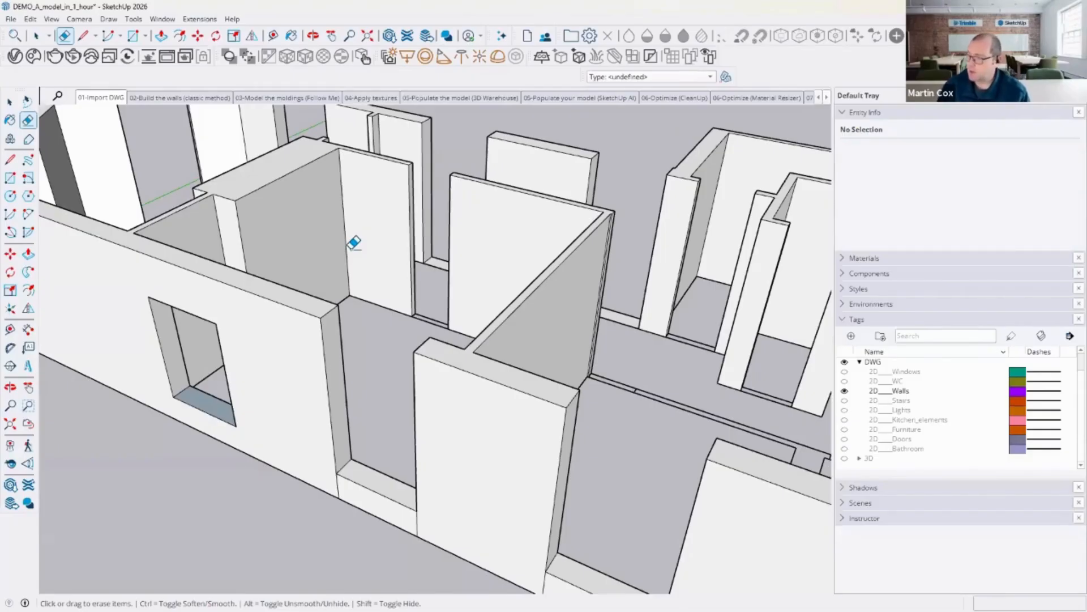
{"action": "mouse_move", "coordinate": [500, 321]}
{"action": "middle_mouse_down"}
{"action": "mouse_move", "coordinate": [510, 328]}
{"action": "mouse_move", "coordinate": [498, 257]}
{"action": "mouse_move", "coordinate": [371, 418]}
{"action": "middle_mouse_up"}
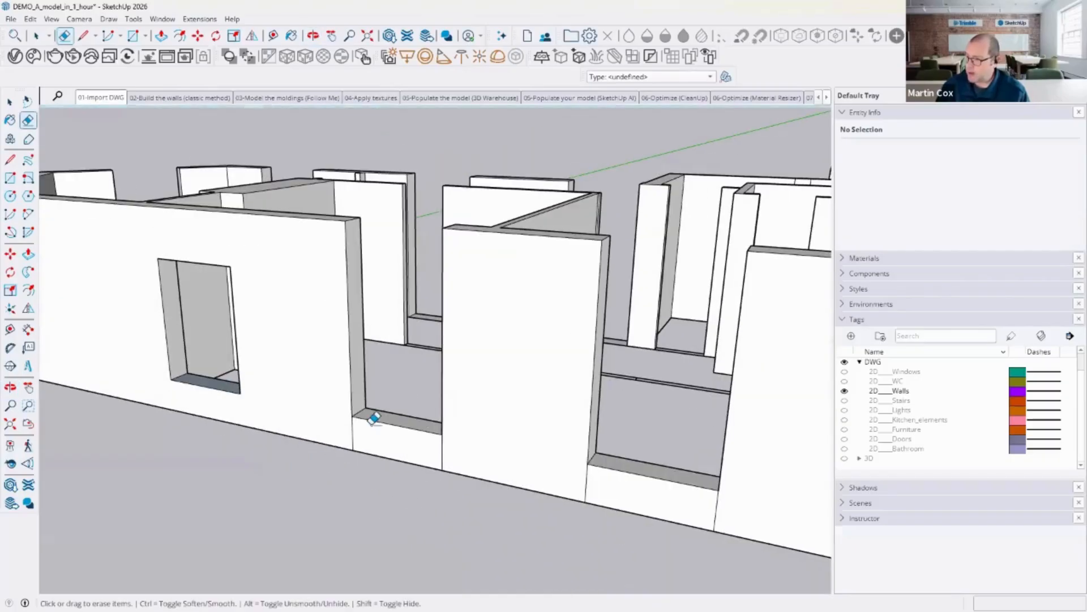
{"action": "mouse_move", "coordinate": [343, 424]}
{"action": "left_mouse_down"}
{"action": "mouse_move", "coordinate": [733, 501]}
{"action": "mouse_move", "coordinate": [665, 454]}
{"action": "left_mouse_up"}
{"action": "scroll", "coordinate": [548, 303], "scroll_direction": "down", "scroll_amount": 3}
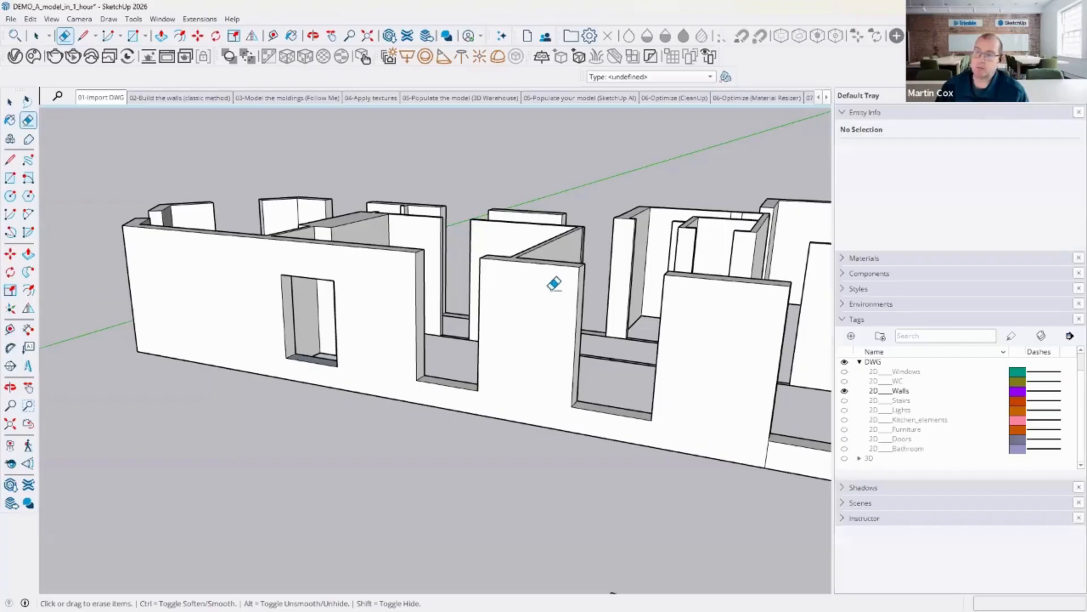
{"action": "scroll", "coordinate": [372, 213], "scroll_direction": "down", "scroll_amount": 1}
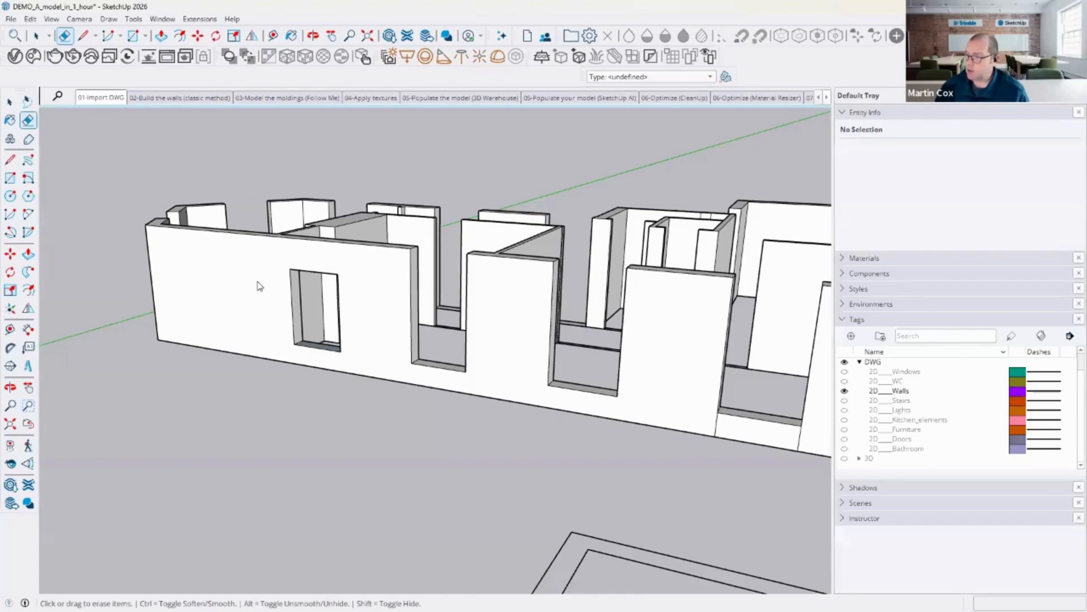
Step: Orbit around the model to inspect the finished walls and openings
{"action": "key", "text": "space"}
{"action": "left_click", "coordinate": [367, 321]}
{"action": "left_click", "coordinate": [412, 283]}
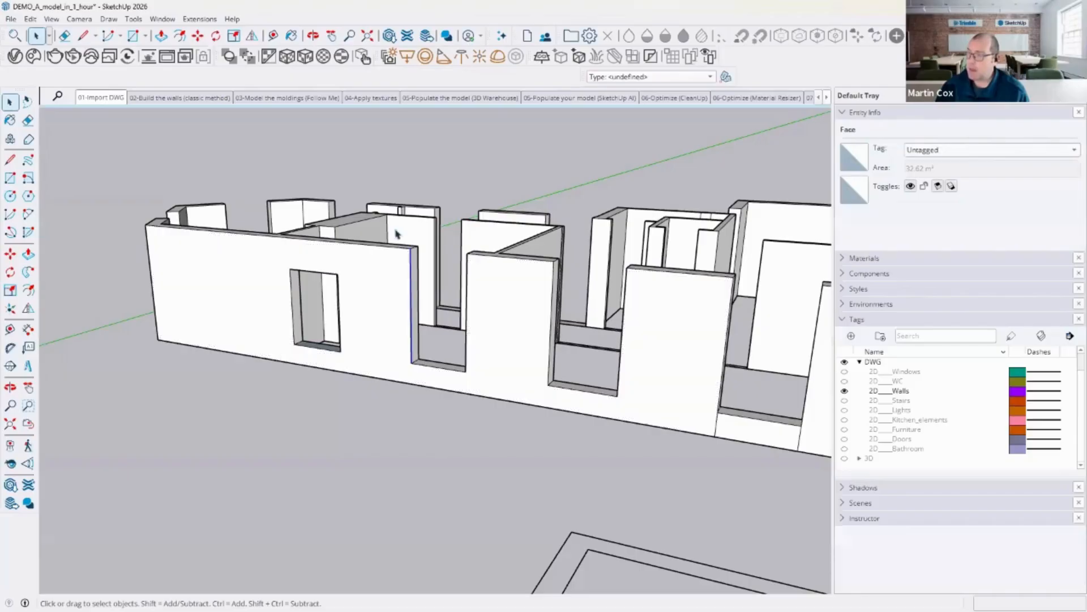
{"action": "key", "text": "o"}
{"action": "left_click_drag", "start_coordinate": [409, 215], "coordinate": [521, 306]}
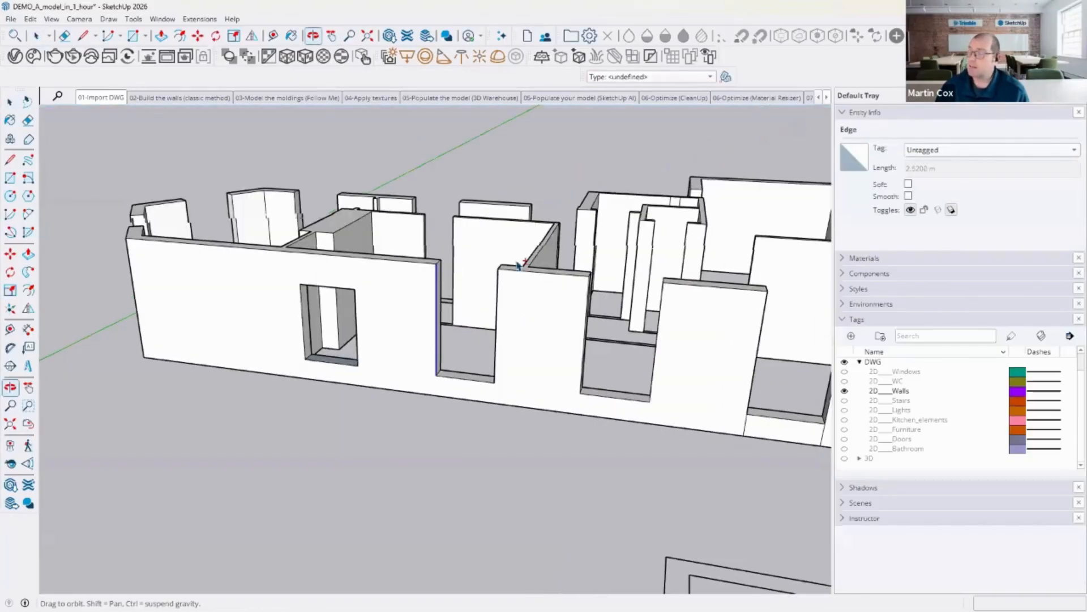
{"action": "middle_click_drag", "start_coordinate": [518, 265], "coordinate": [381, 274]}
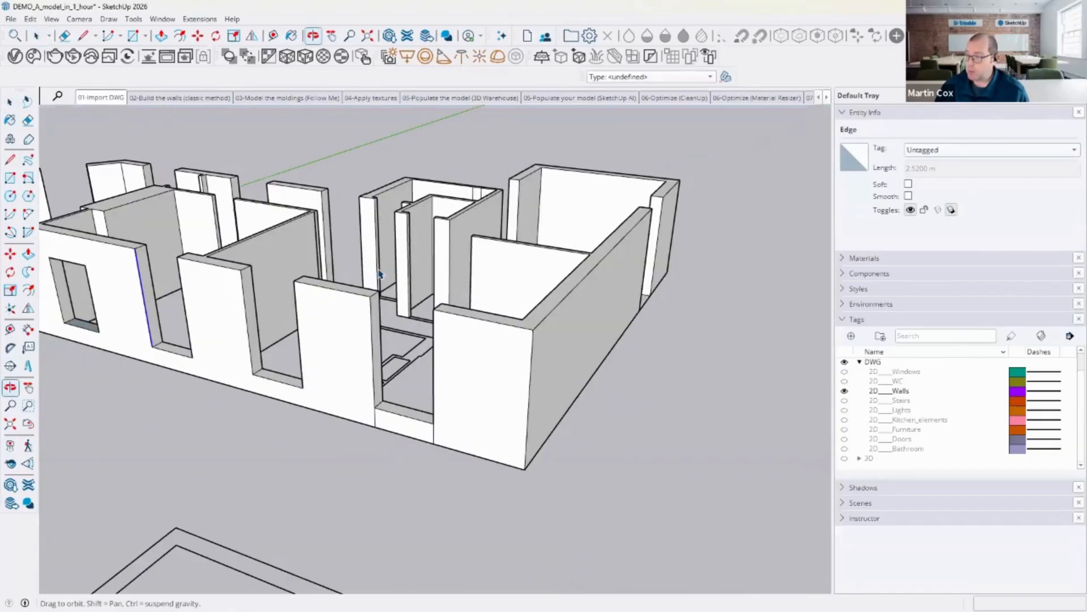
{"action": "left_click", "coordinate": [699, 348]}
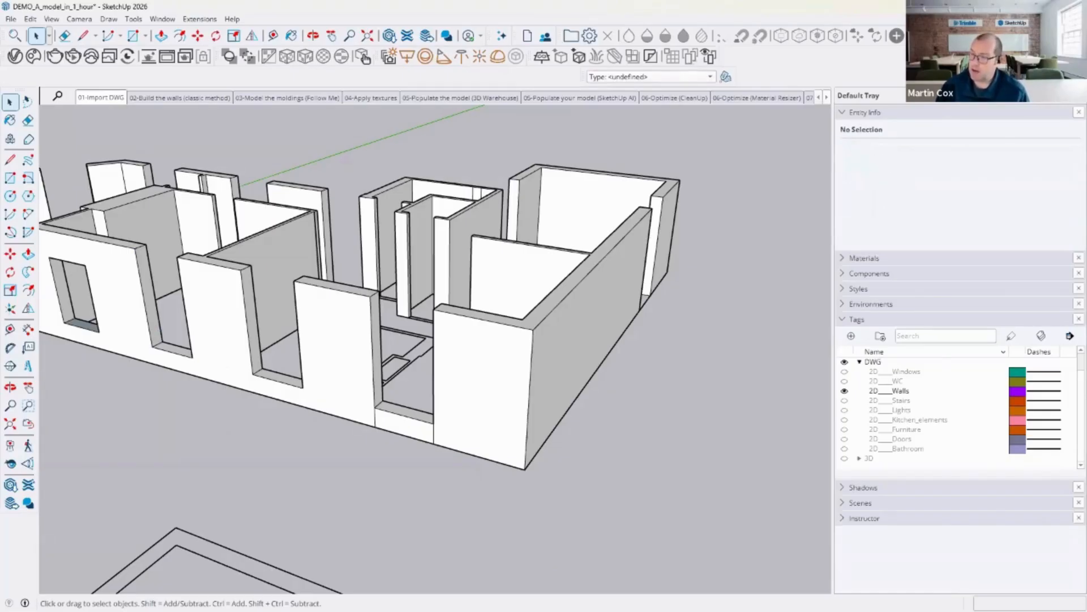
{"action": "key", "text": "m"}
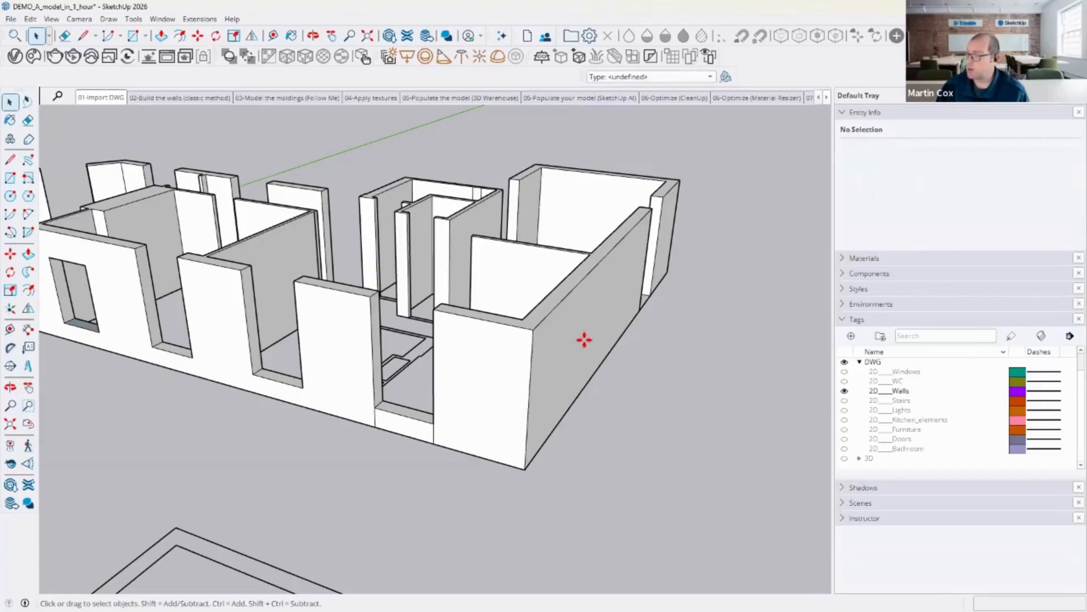
{"action": "left_click", "coordinate": [586, 337]}
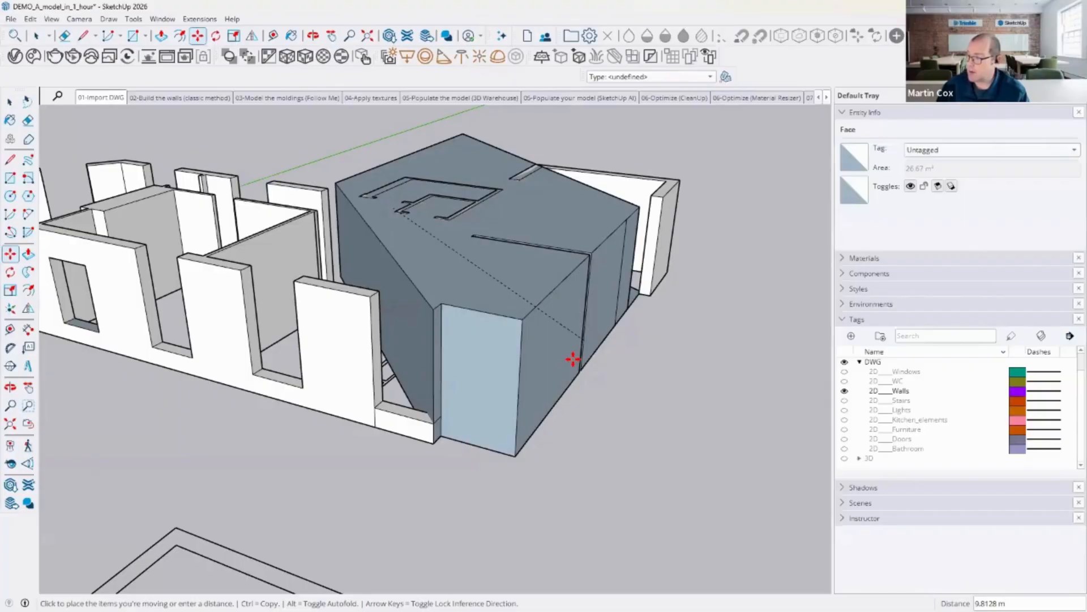
{"action": "key", "text": "Escape"}
{"action": "left_click", "coordinate": [532, 366]}
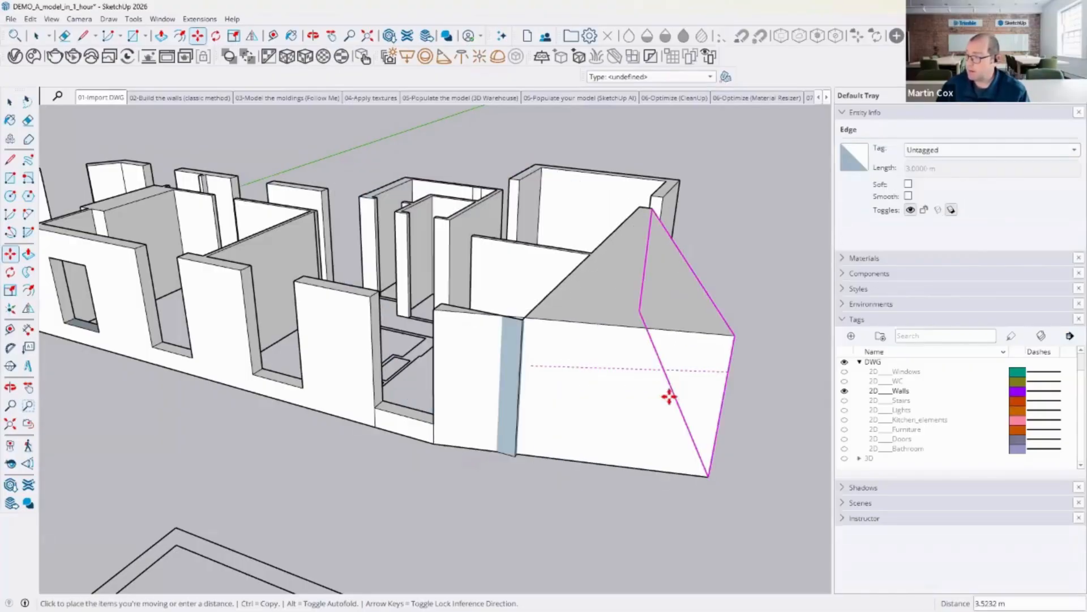
{"action": "key", "text": "Escape"}
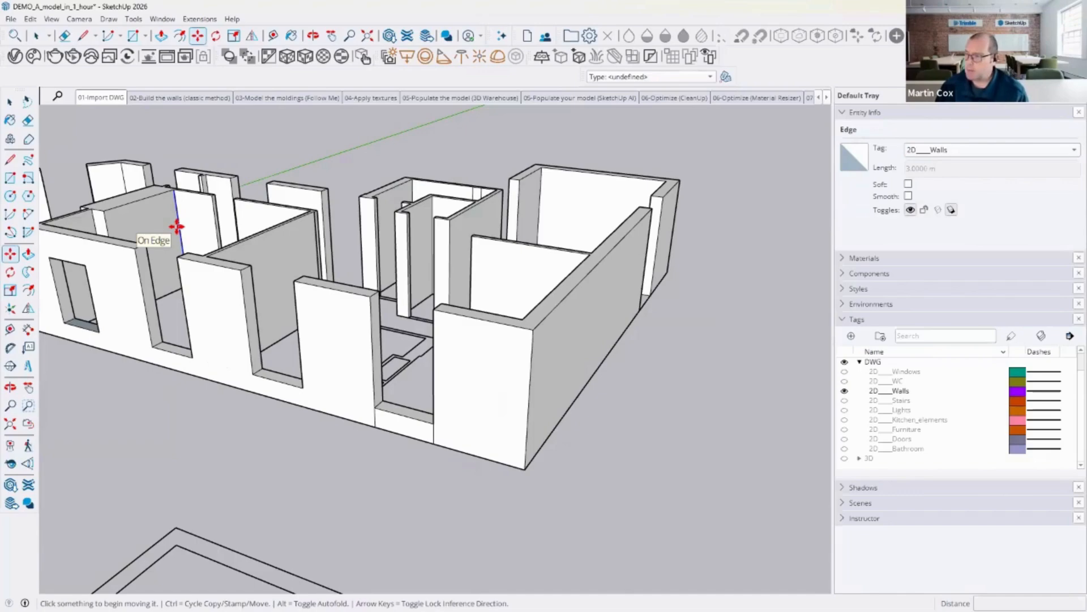
Step: Select all the connected wall geometry and make it a group
{"action": "scroll", "coordinate": [425, 225], "scroll_direction": "down", "scroll_amount": 1}
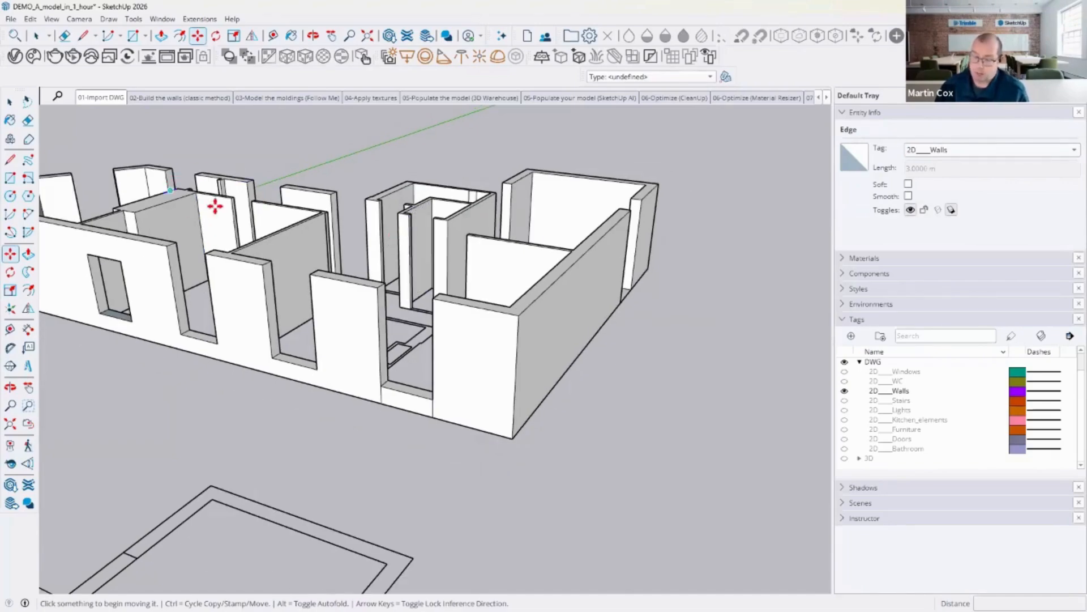
{"action": "middle_click_drag", "start_coordinate": [187, 189], "coordinate": [168, 182]}
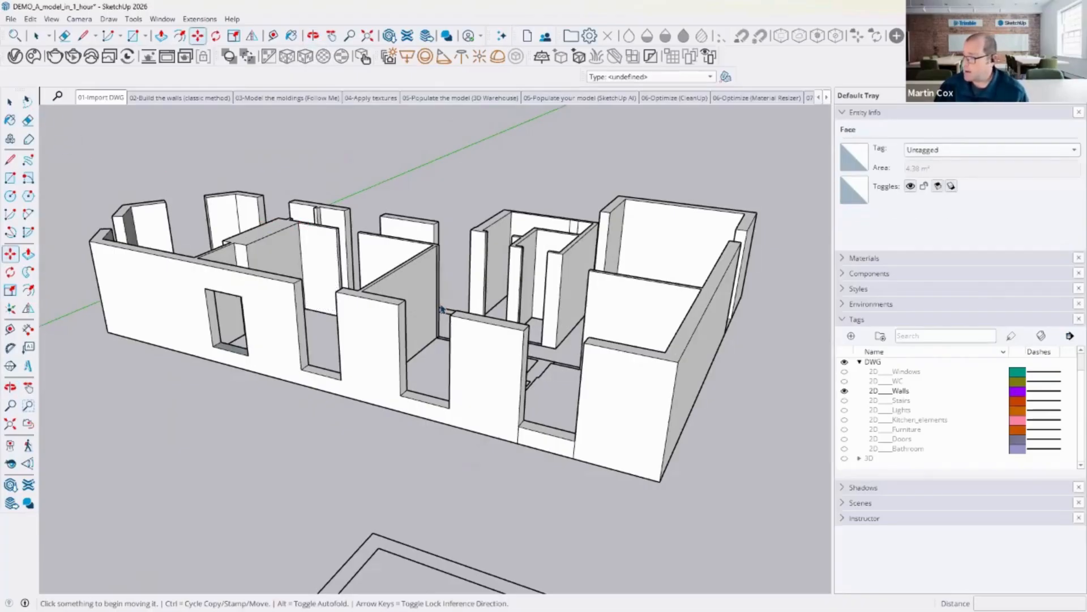
{"action": "key", "text": "space"}
{"action": "triple_click", "coordinate": [628, 408]}
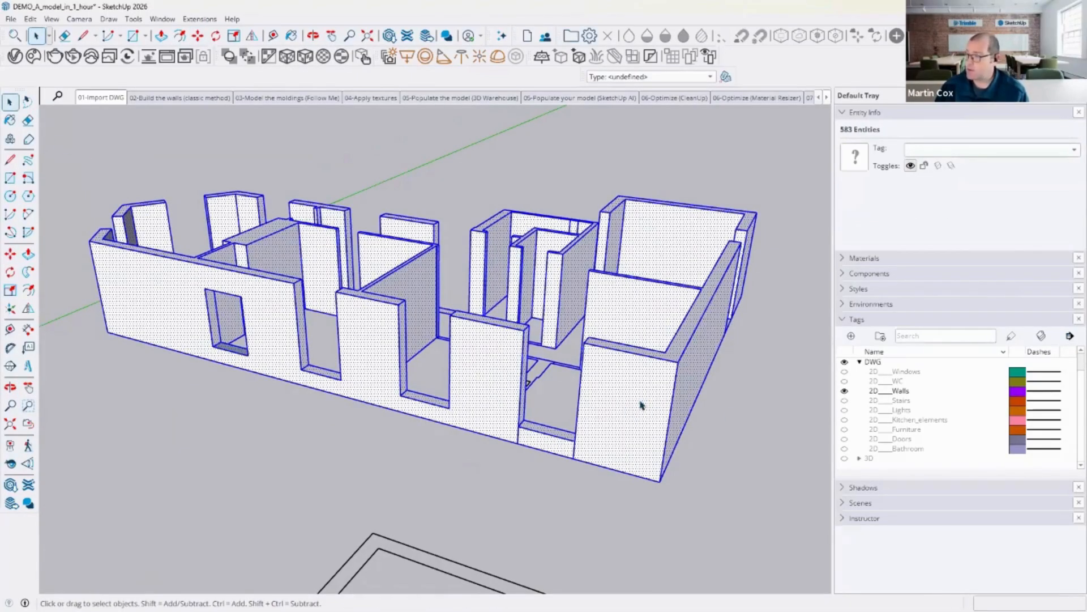
{"action": "right_click", "coordinate": [641, 401]}
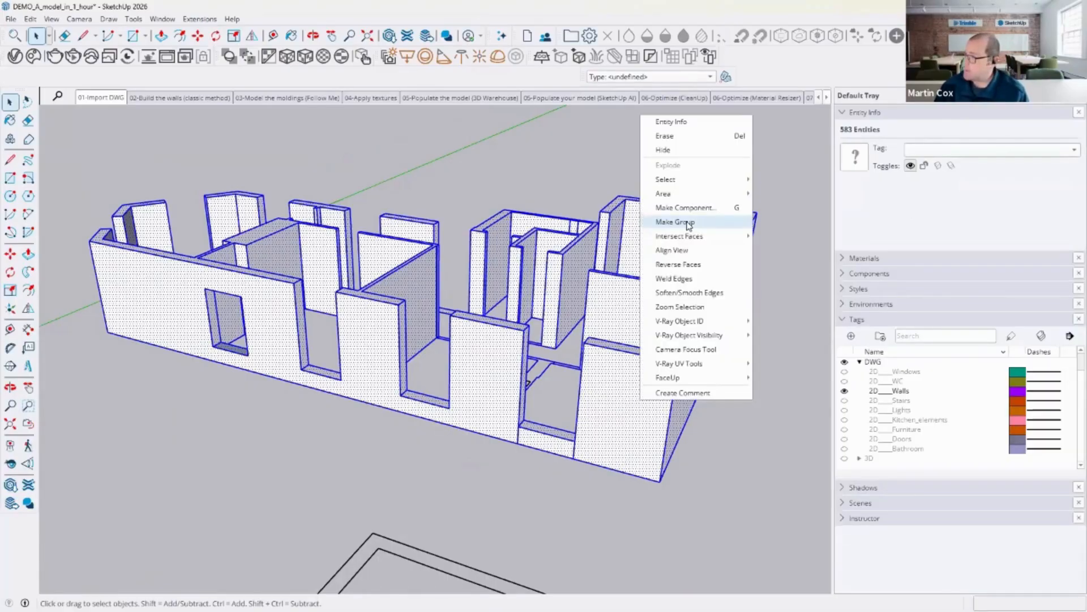
{"action": "left_click", "coordinate": [675, 222]}
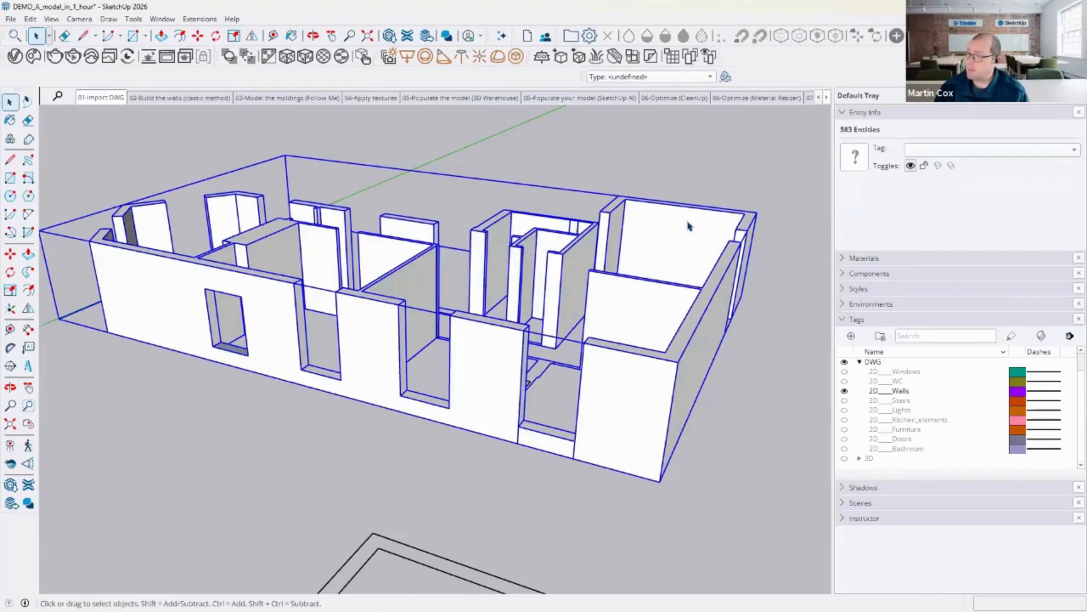
{"action": "left_click", "coordinate": [10, 254]}
{"action": "left_click", "coordinate": [641, 401]}
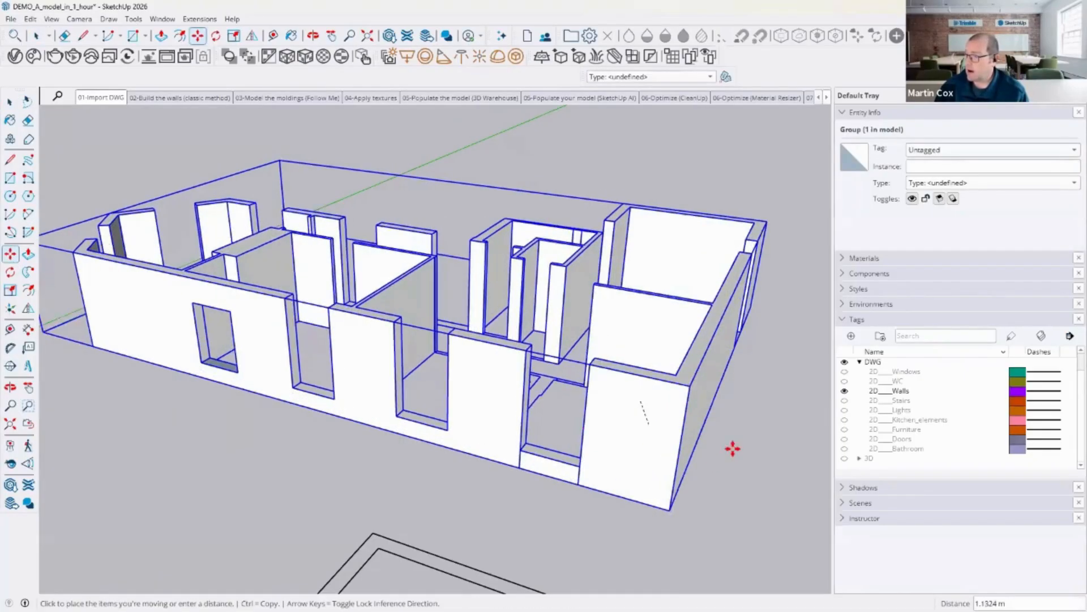
{"action": "key", "text": "Escape"}
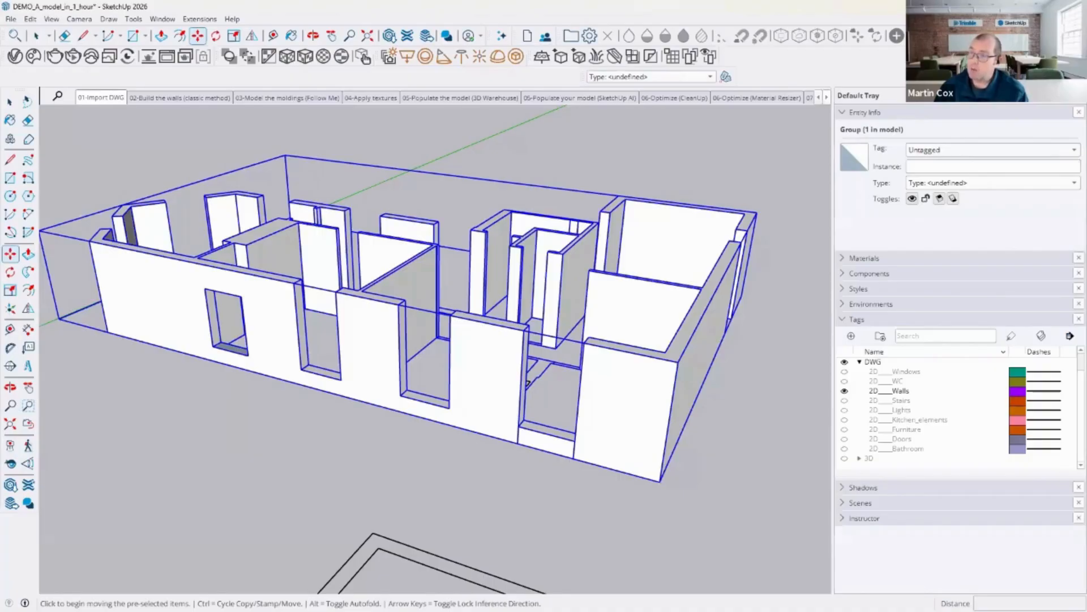
Step: Open the wall group for editing and inspect its faces and edges
{"action": "key", "text": "space"}
{"action": "double_click", "coordinate": [198, 297]}
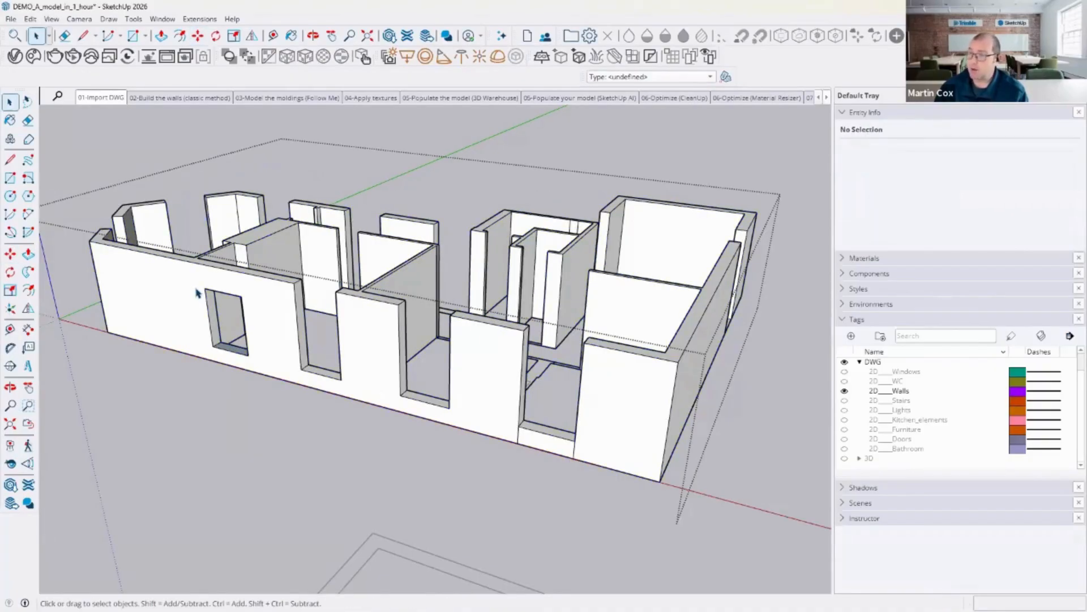
{"action": "left_click", "coordinate": [197, 293]}
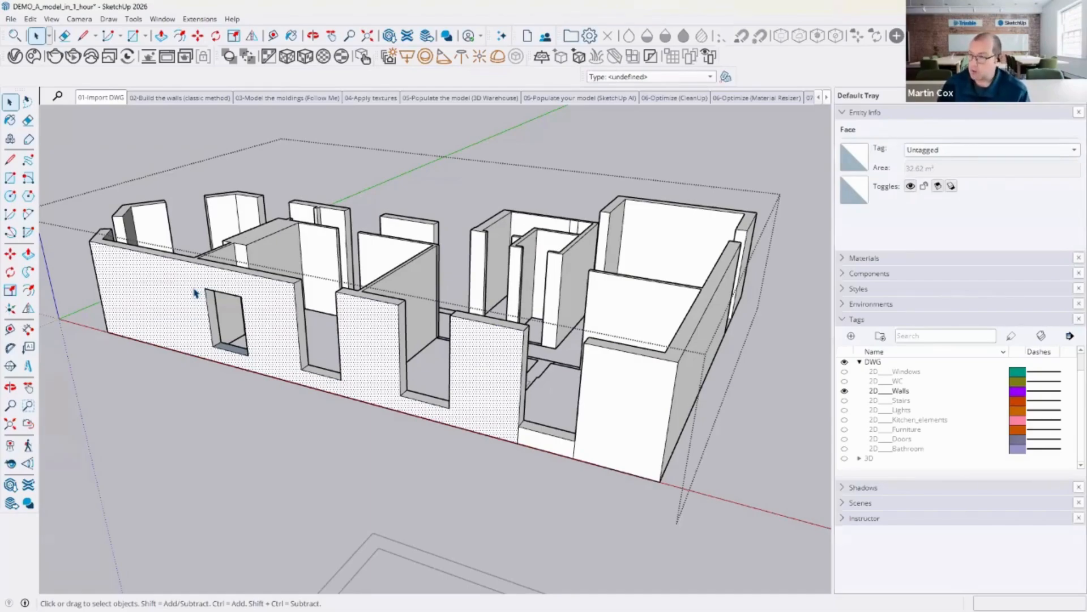
{"action": "key", "text": "Escape"}
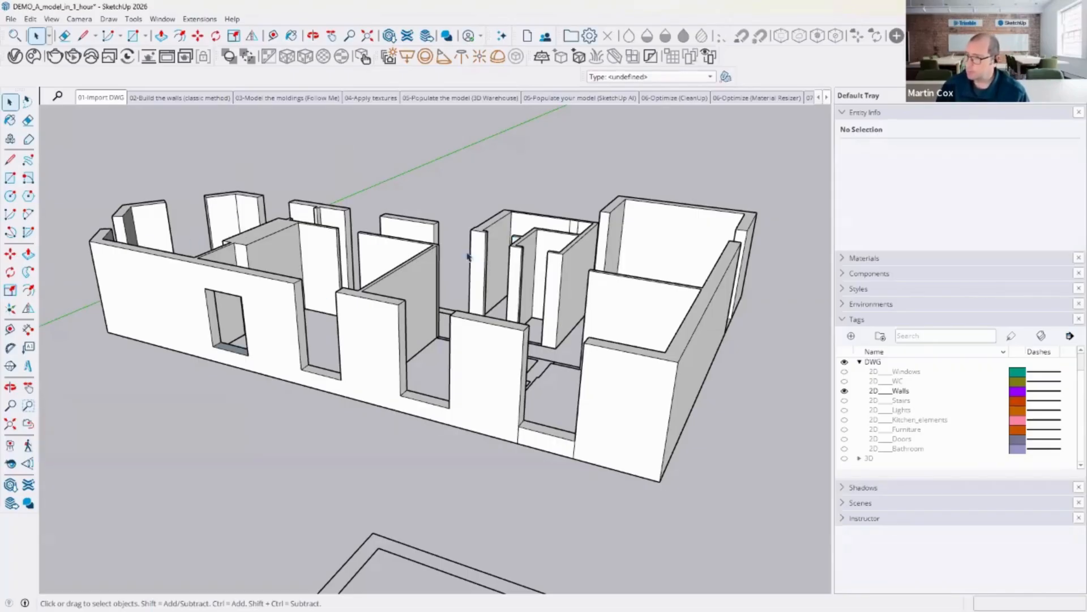
{"action": "double_click", "coordinate": [274, 305]}
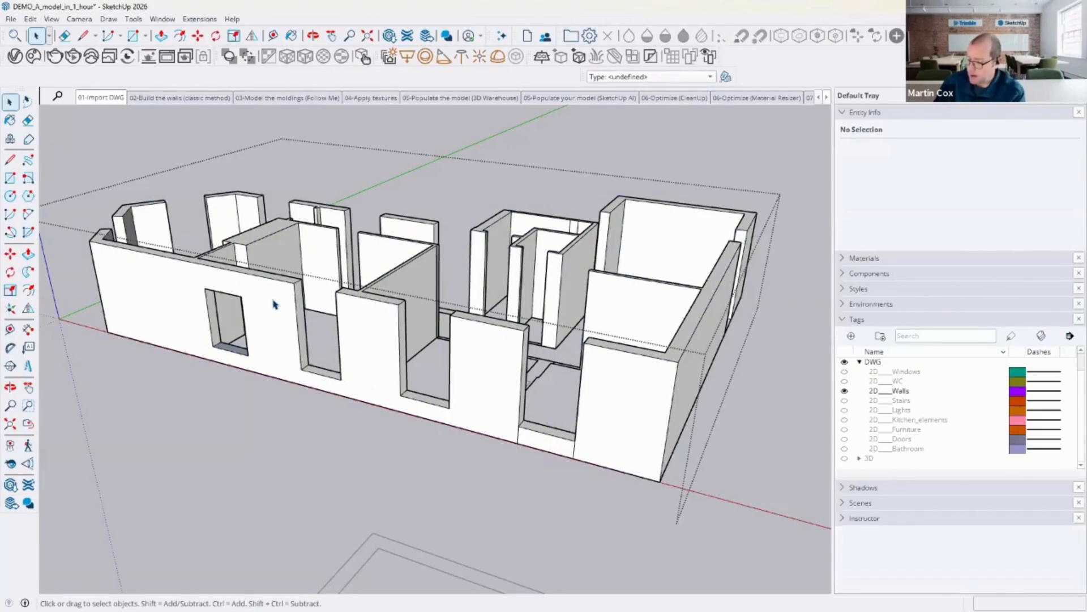
{"action": "double_click", "coordinate": [274, 305]}
{"action": "left_click", "coordinate": [261, 381]}
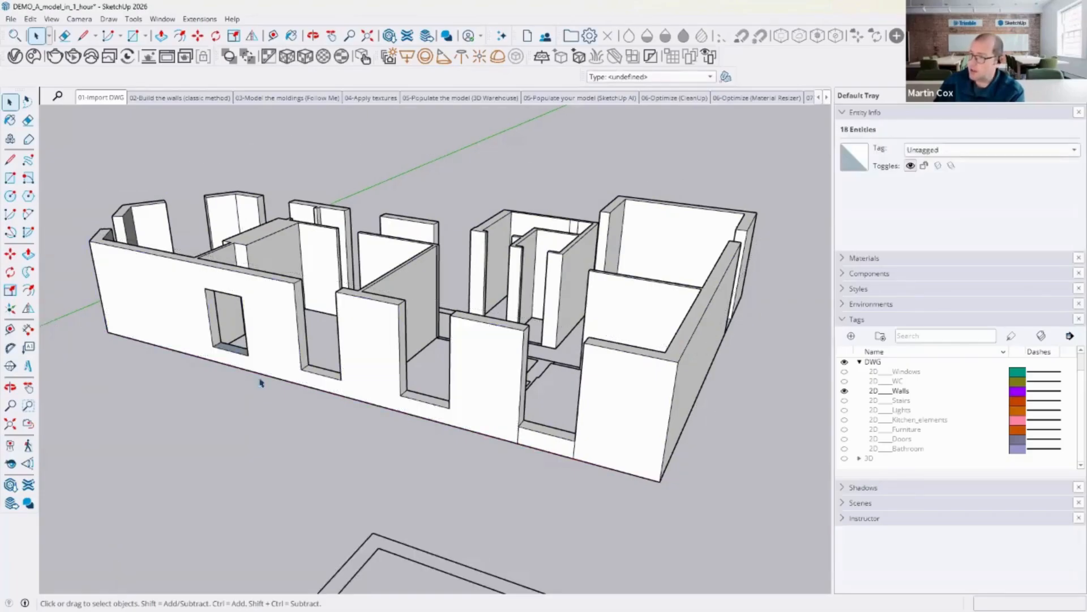
Step: Select the whole walls group and delete it from the model
{"action": "left_click", "coordinate": [193, 283]}
{"action": "scroll", "coordinate": [182, 204], "scroll_direction": "down", "scroll_amount": 5}
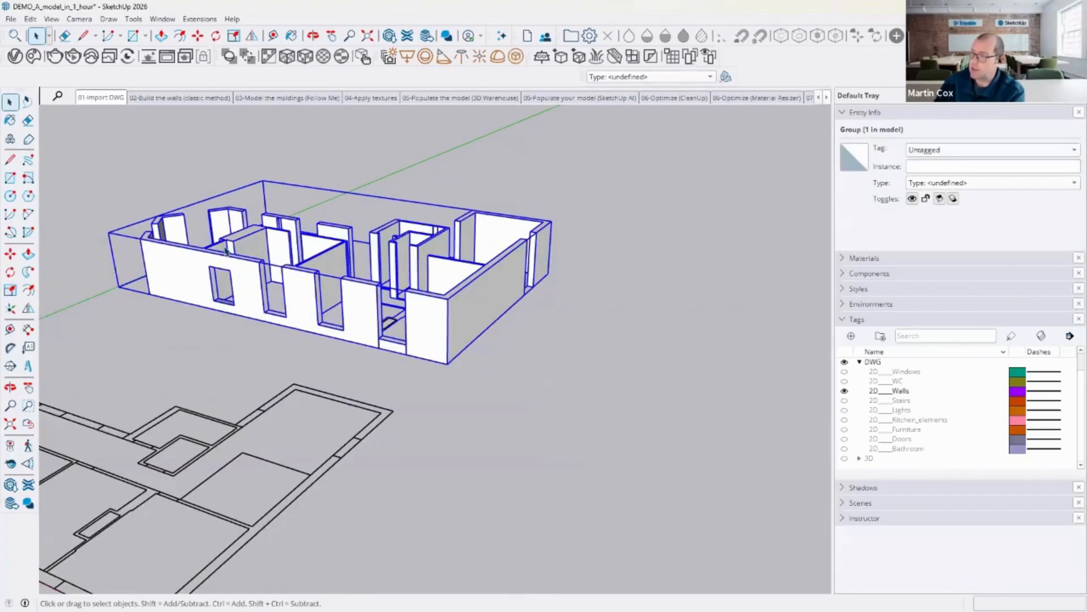
{"action": "left_click_drag", "start_coordinate": [100, 149], "coordinate": [588, 397]}
{"action": "key", "text": "Delete"}
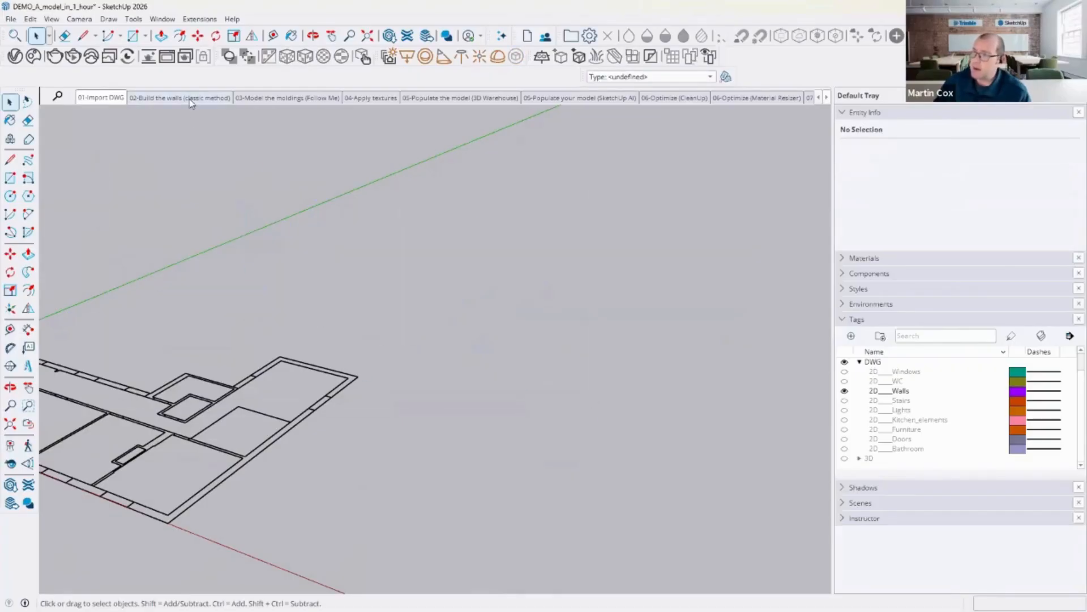
Step: Switch between the prepared scenes to preview the later modelling stages, ending on the classic walls scene
{"action": "left_click", "coordinate": [191, 98]}
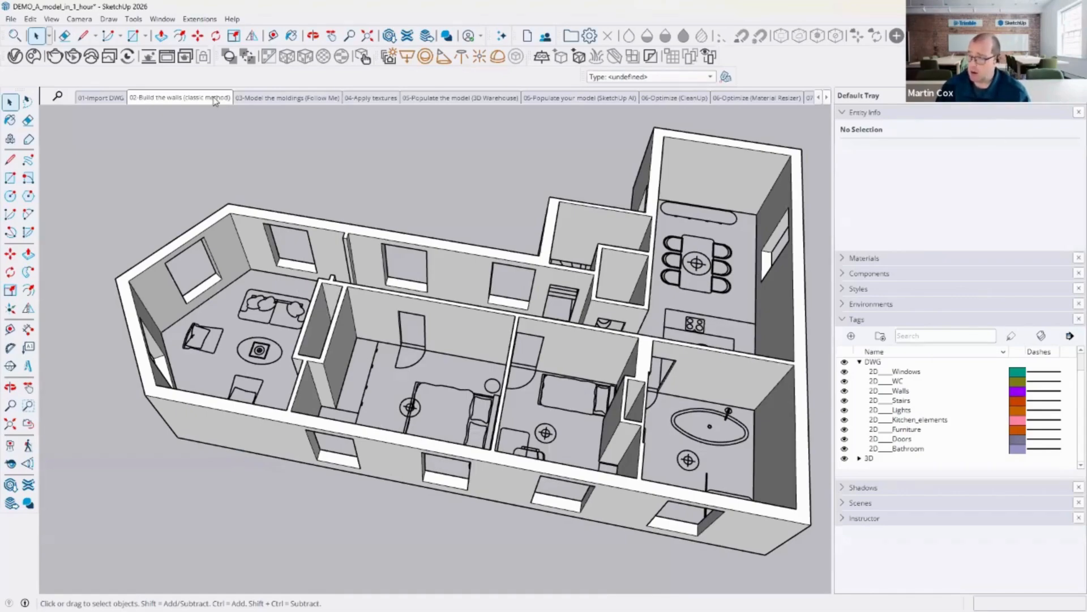
{"action": "left_click", "coordinate": [287, 98]}
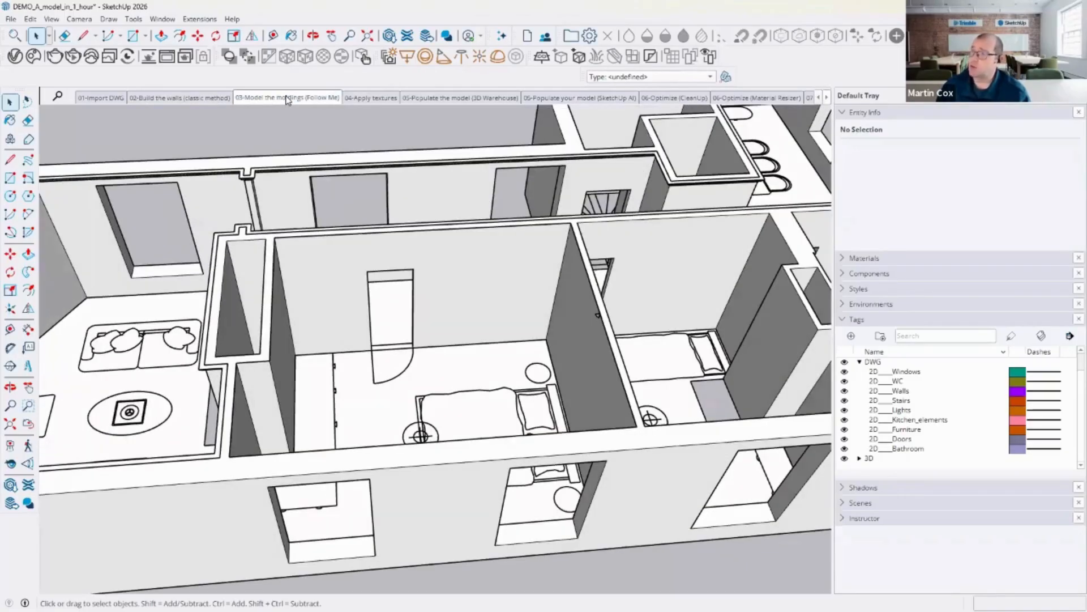
{"action": "left_click", "coordinate": [413, 99]}
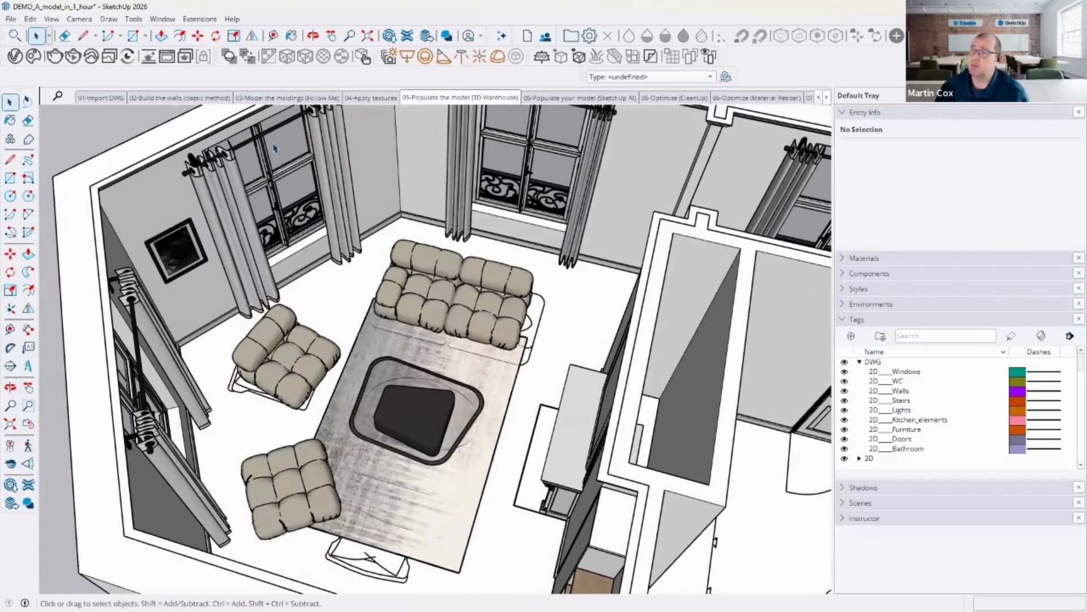
{"action": "left_click", "coordinate": [222, 99]}
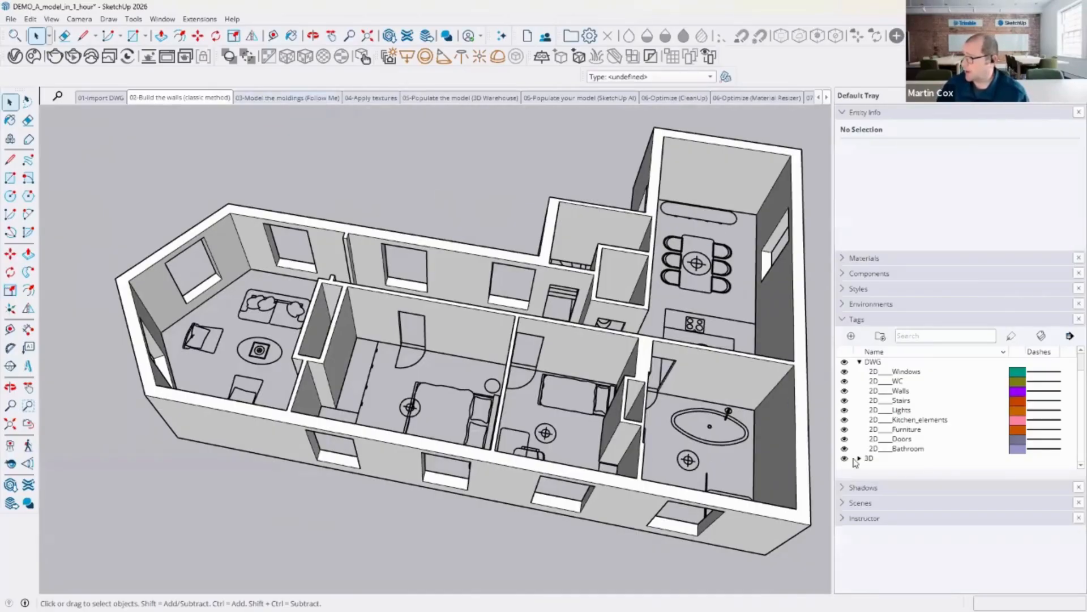
Step: Collapse the Tags panel and expand the Scenes and Shadows panels
{"action": "left_click", "coordinate": [842, 319]}
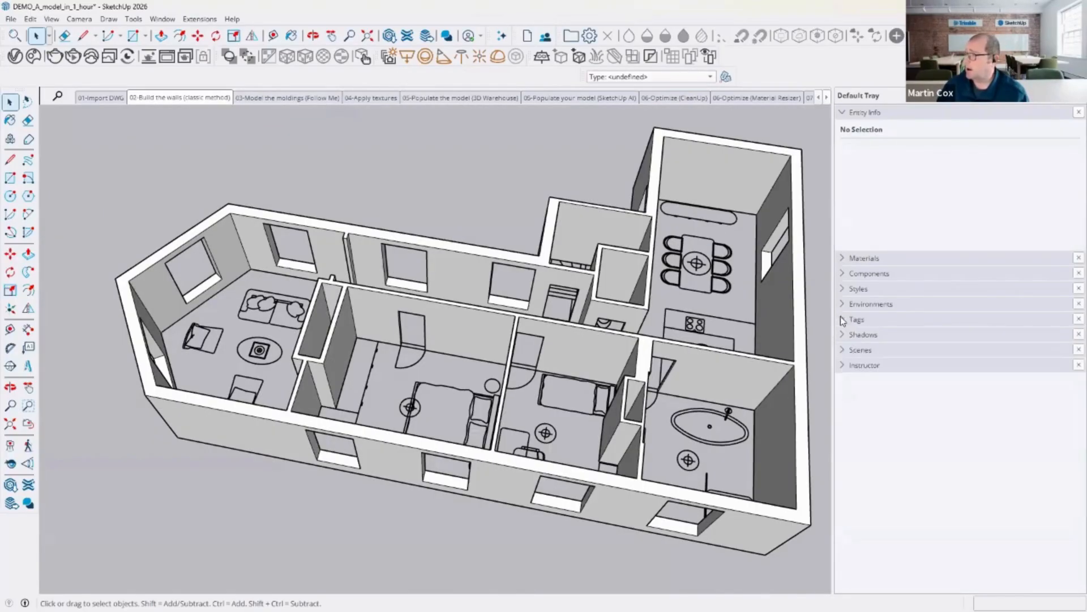
{"action": "left_click", "coordinate": [844, 351]}
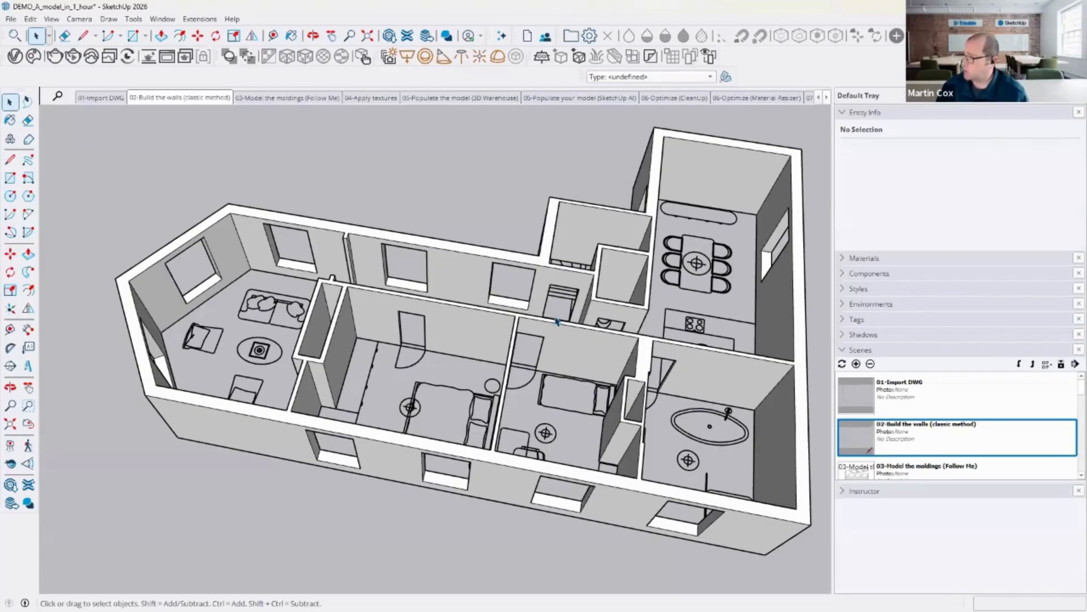
{"action": "left_click", "coordinate": [843, 335]}
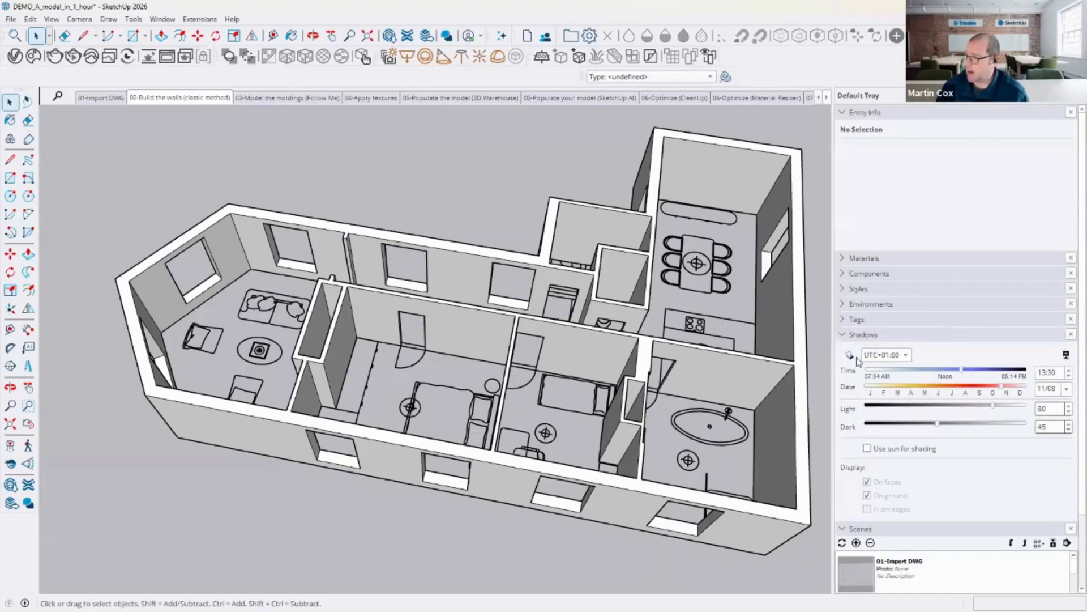
{"action": "left_click", "coordinate": [849, 356]}
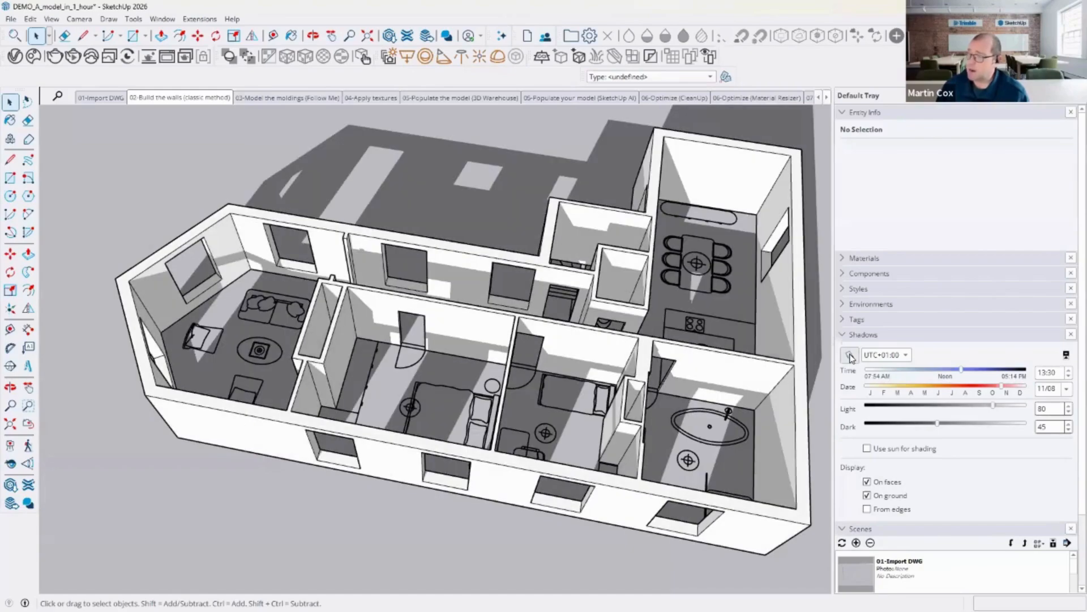
{"action": "left_click", "coordinate": [906, 356]}
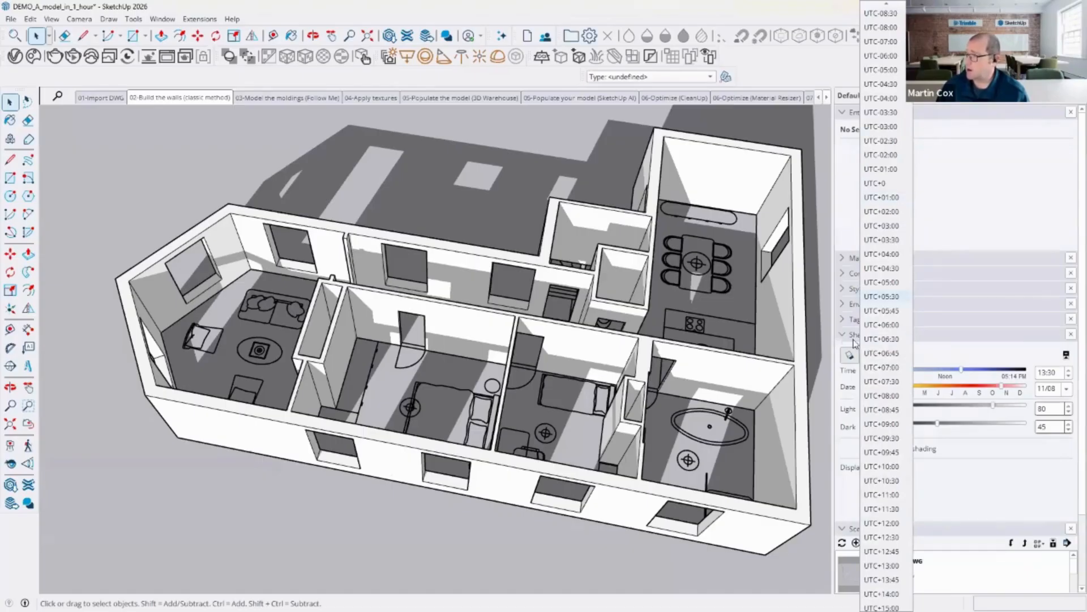
{"action": "left_click", "coordinate": [945, 375]}
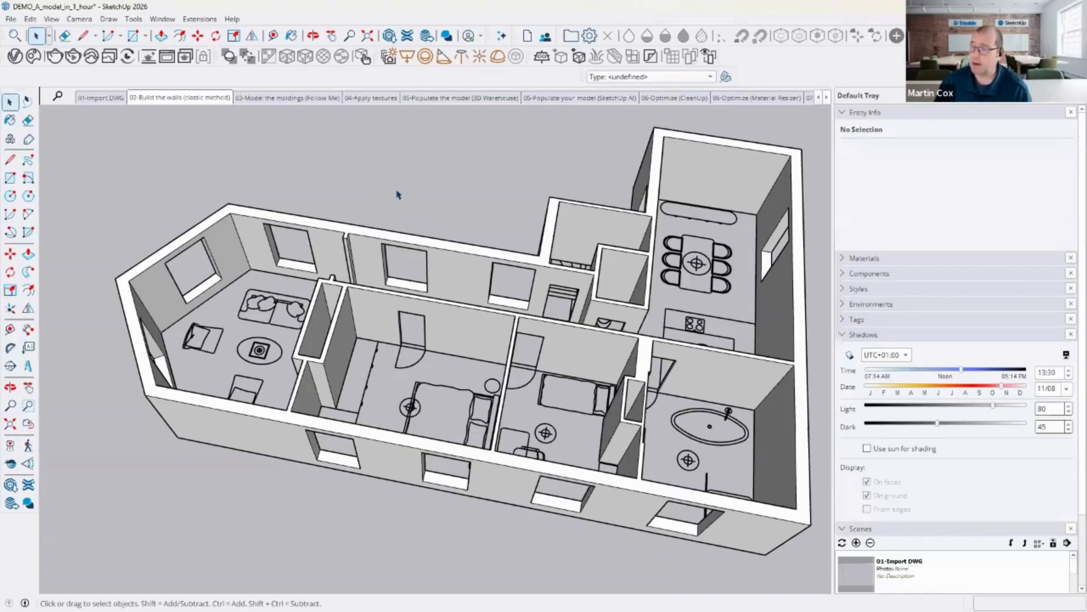
Step: Draw a three-segment line in empty space beside the model
{"action": "key", "text": "o"}
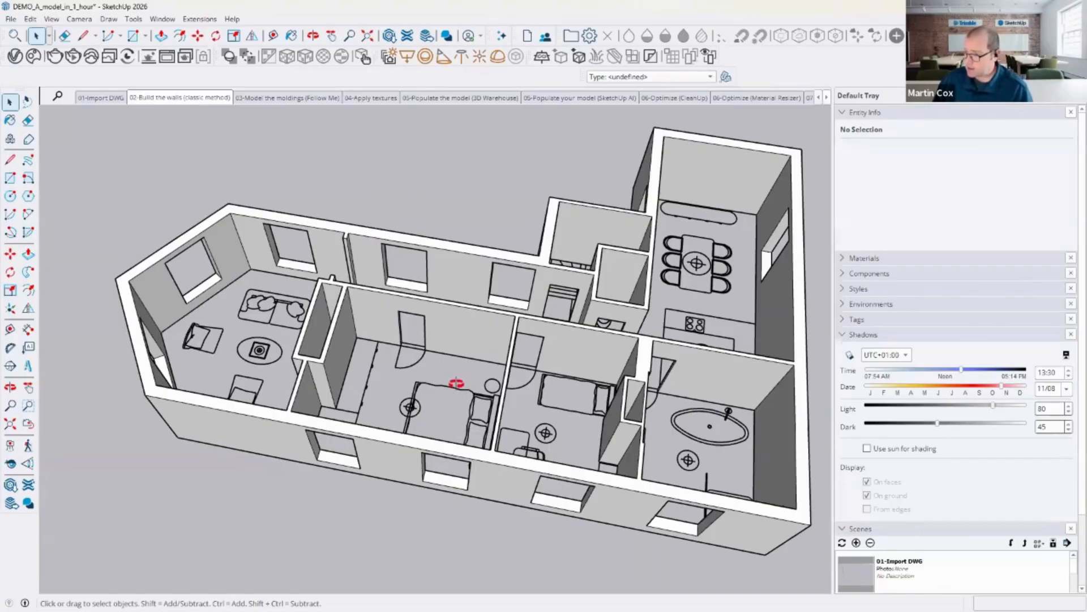
{"action": "left_click_drag", "start_coordinate": [525, 371], "coordinate": [417, 319]}
{"action": "key", "text": "space"}
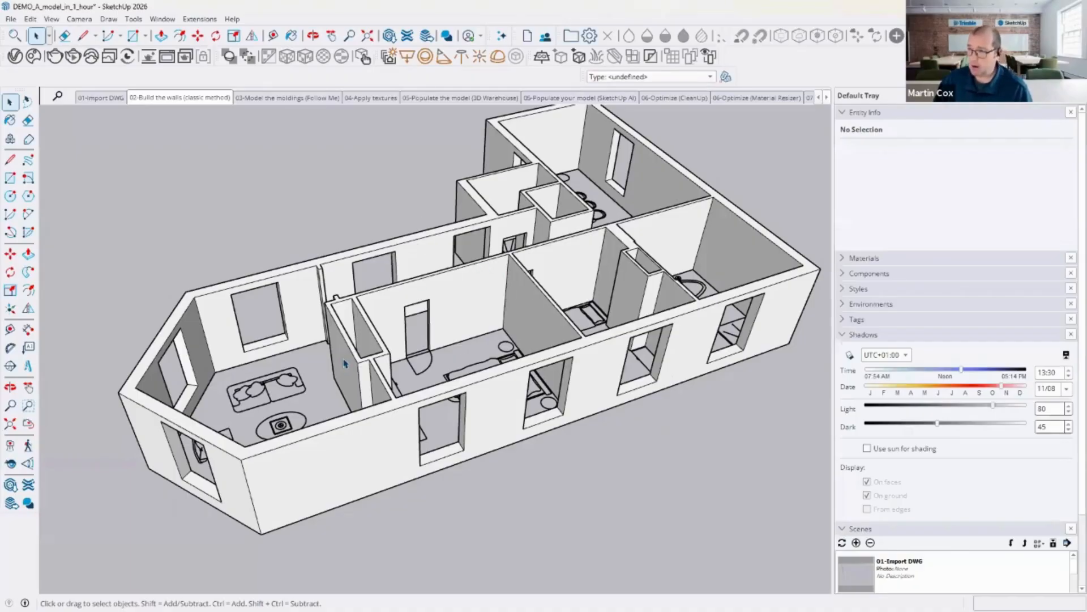
{"action": "middle_click_drag", "start_coordinate": [416, 309], "coordinate": [491, 344], "text": "shift"}
{"action": "middle_click_drag", "start_coordinate": [324, 402], "coordinate": [255, 367]}
{"action": "key", "text": "l"}
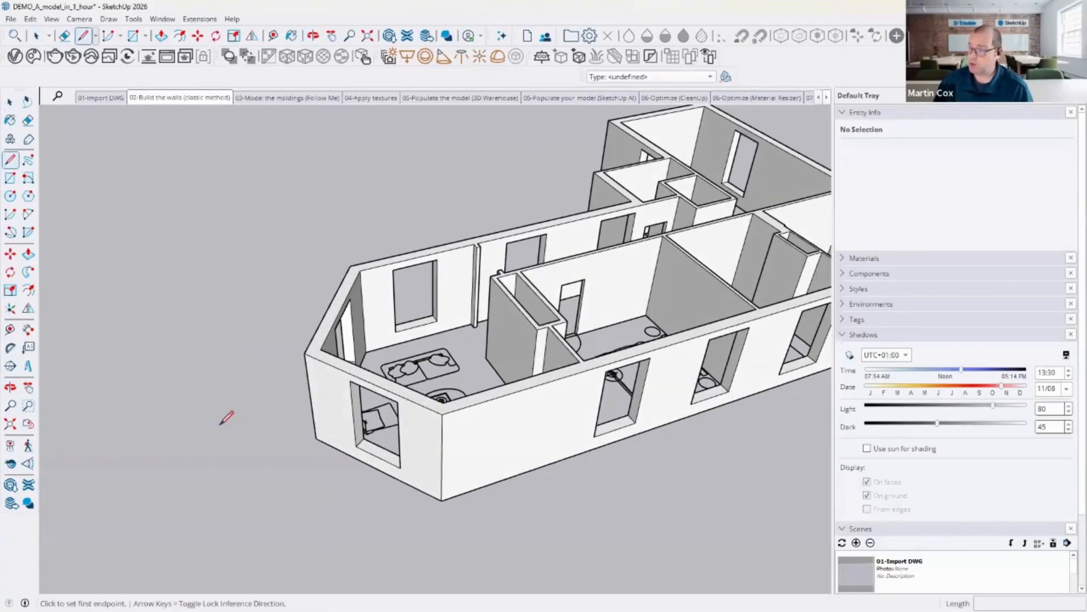
{"action": "left_click", "coordinate": [202, 441]}
{"action": "left_click", "coordinate": [186, 387]}
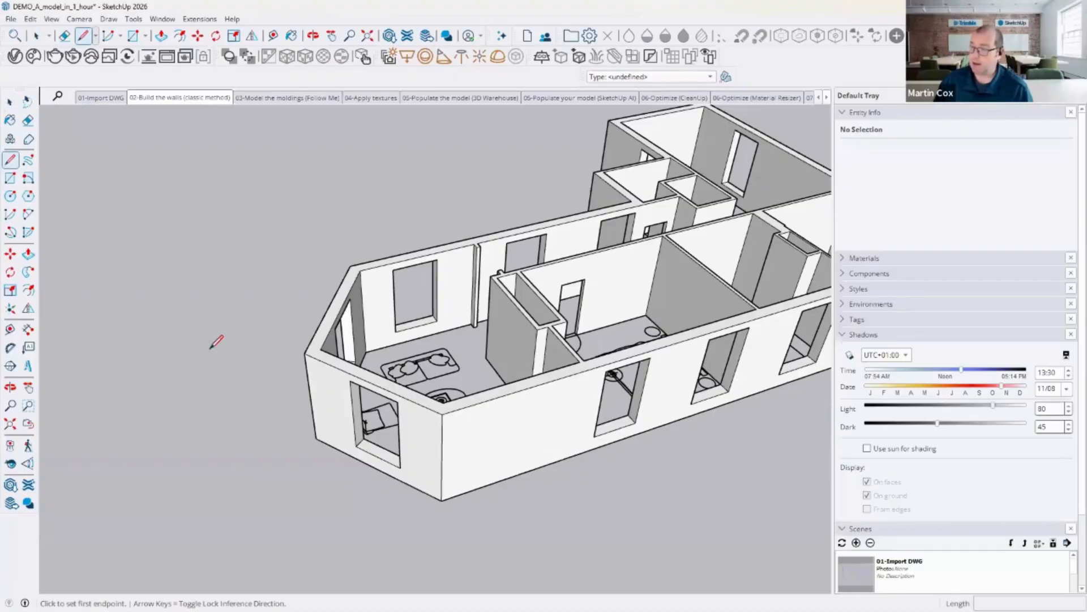
{"action": "left_click", "coordinate": [210, 346]}
{"action": "left_click", "coordinate": [192, 294]}
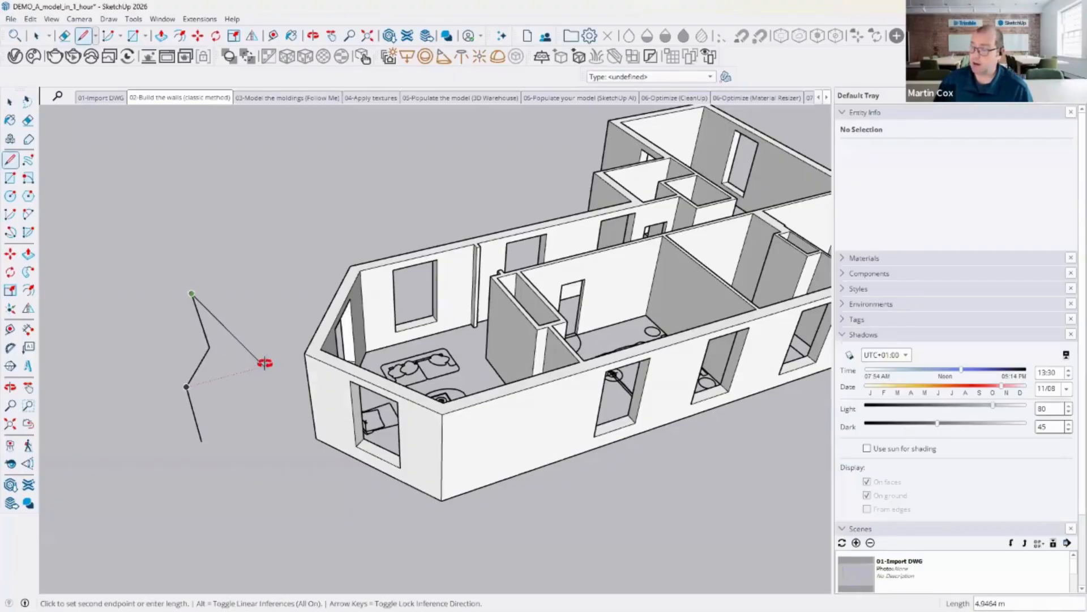
Step: Select the three drawn edges and weld them into a single curve
{"action": "middle_click_drag", "start_coordinate": [262, 364], "coordinate": [240, 233]}
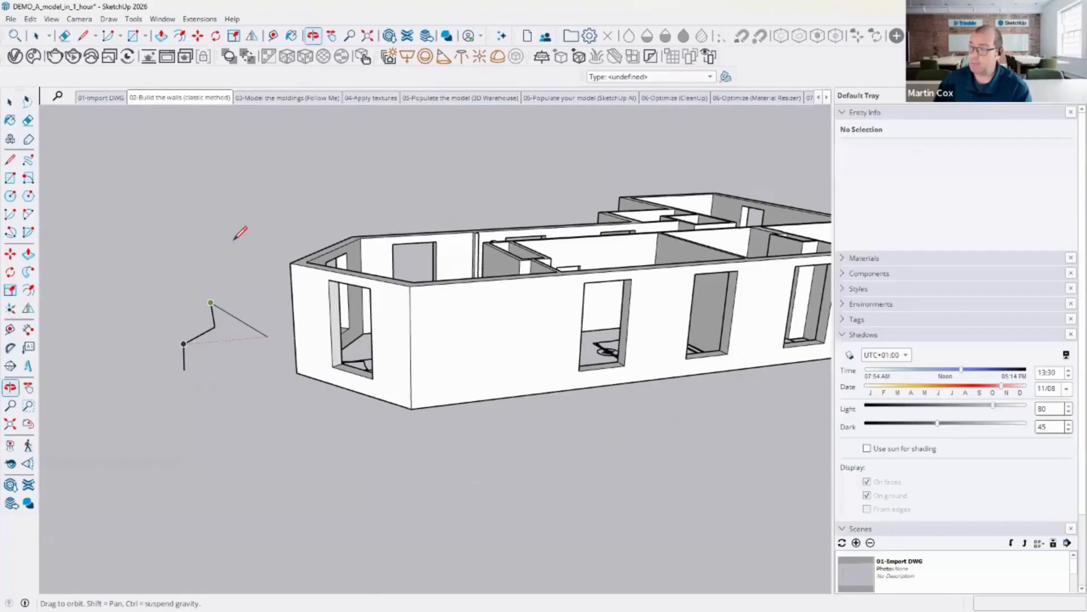
{"action": "scroll", "coordinate": [204, 339], "scroll_direction": "up", "scroll_amount": 5}
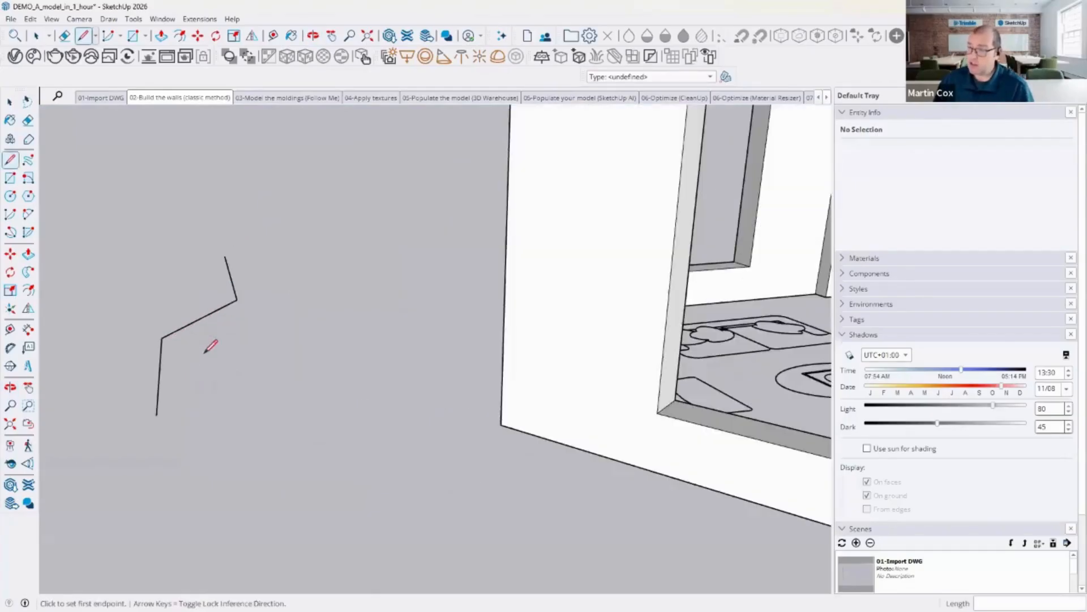
{"action": "left_click", "coordinate": [9, 101]}
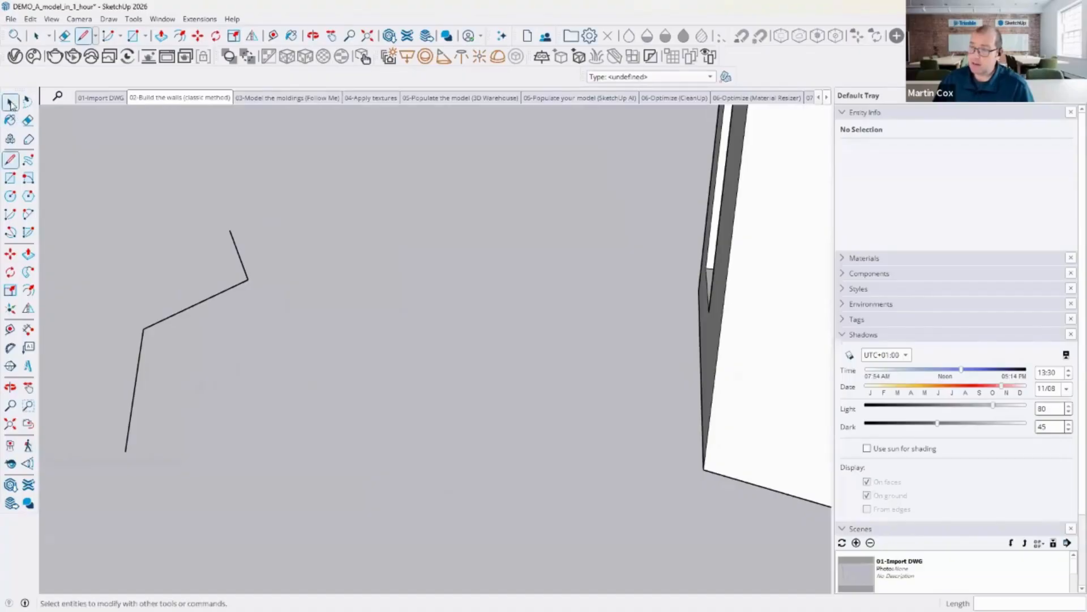
{"action": "left_click", "coordinate": [142, 358]}
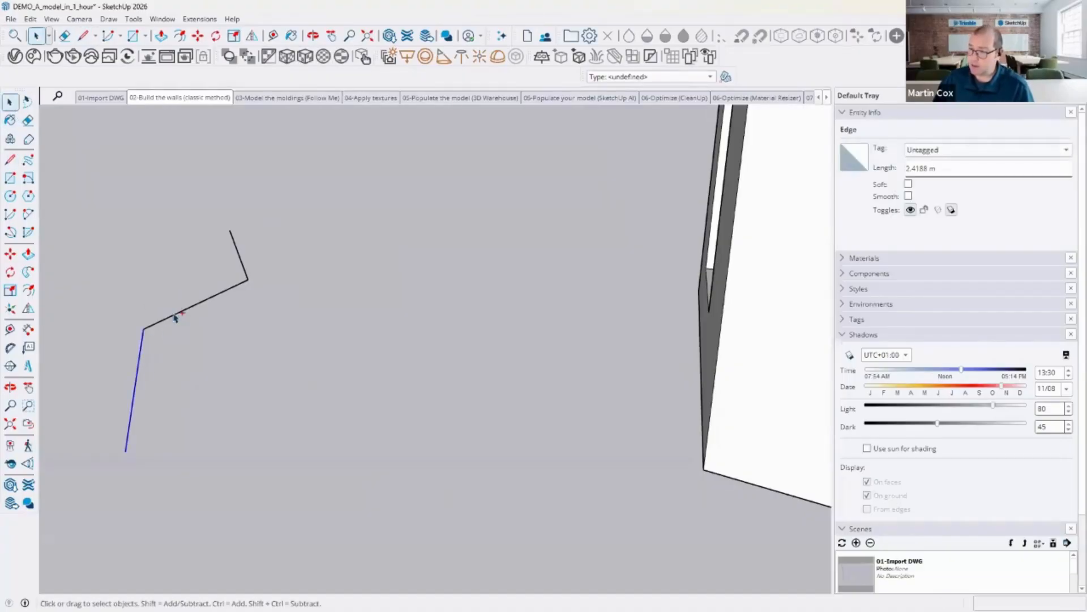
{"action": "left_click", "coordinate": [176, 318], "text": "ctrl"}
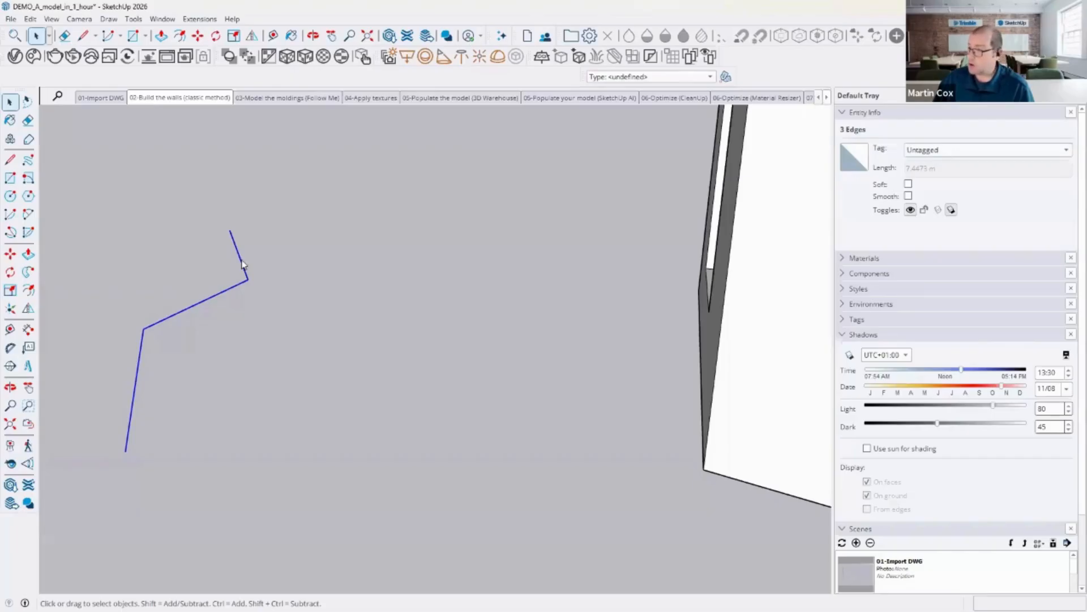
{"action": "right_click", "coordinate": [243, 263]}
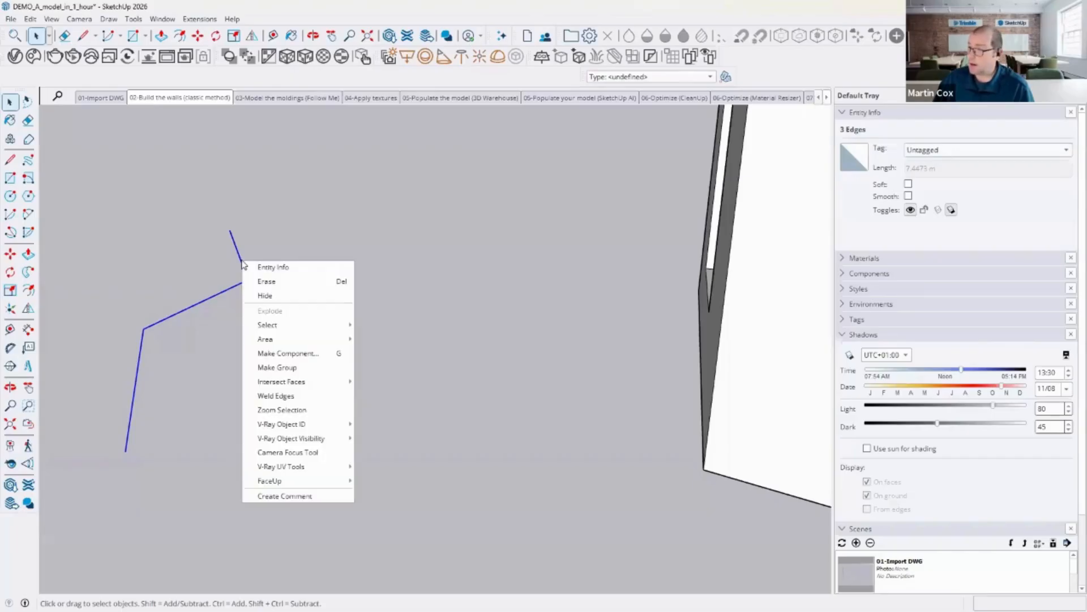
{"action": "left_click", "coordinate": [284, 395]}
{"action": "left_click", "coordinate": [220, 293]}
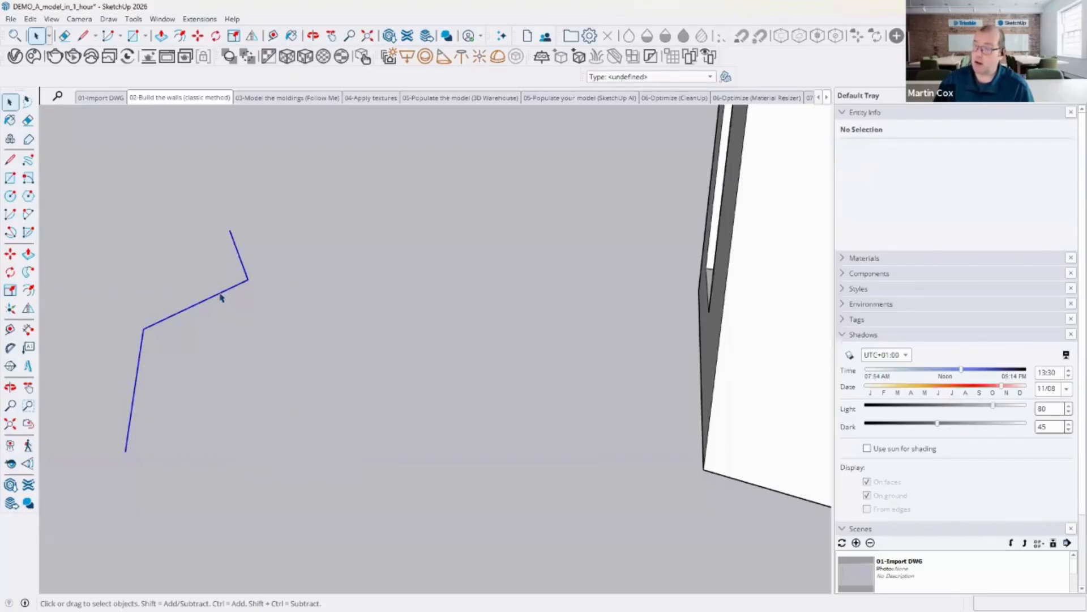
{"action": "left_click", "coordinate": [187, 258]}
Step: Draw a circle with a 10 cm radius at the end of the welded path
{"action": "middle_click_drag", "start_coordinate": [211, 431], "coordinate": [243, 396]}
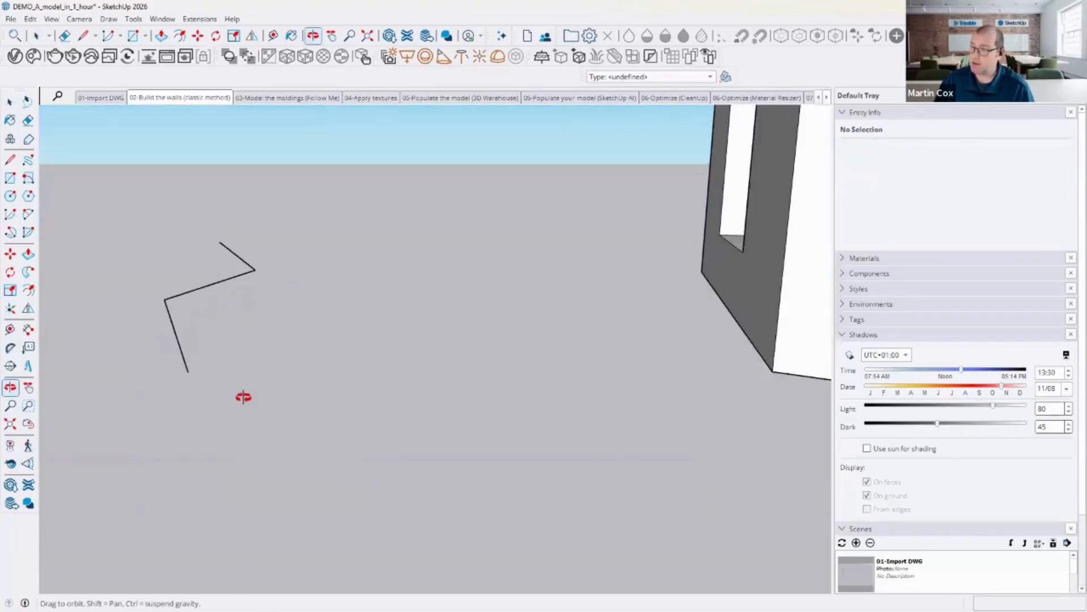
{"action": "left_click", "coordinate": [11, 196]}
{"action": "middle_click_drag", "start_coordinate": [181, 427], "coordinate": [204, 366]}
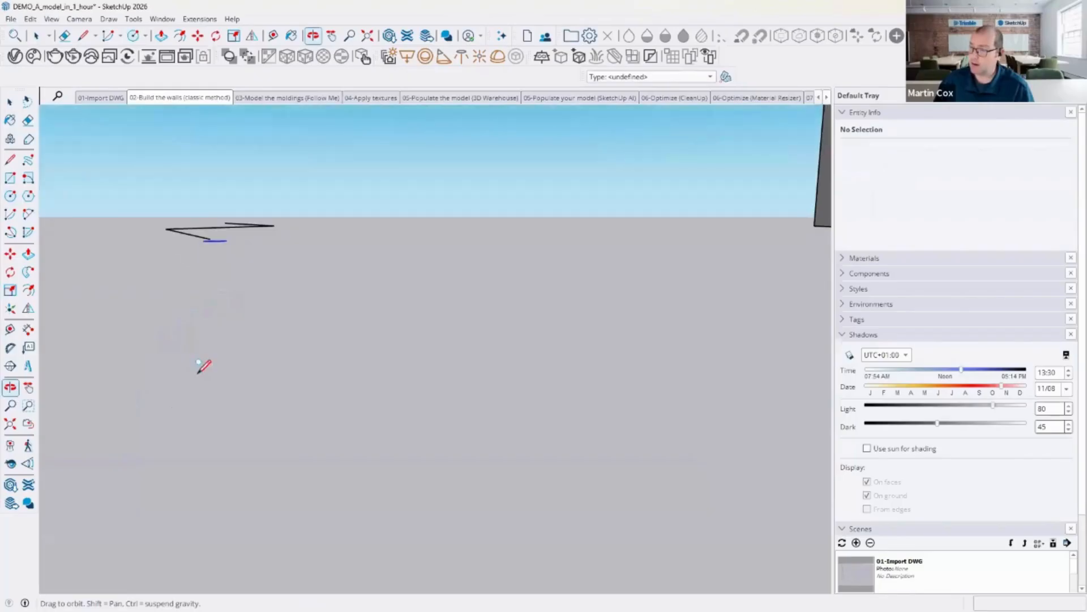
{"action": "left_click", "coordinate": [210, 238]}
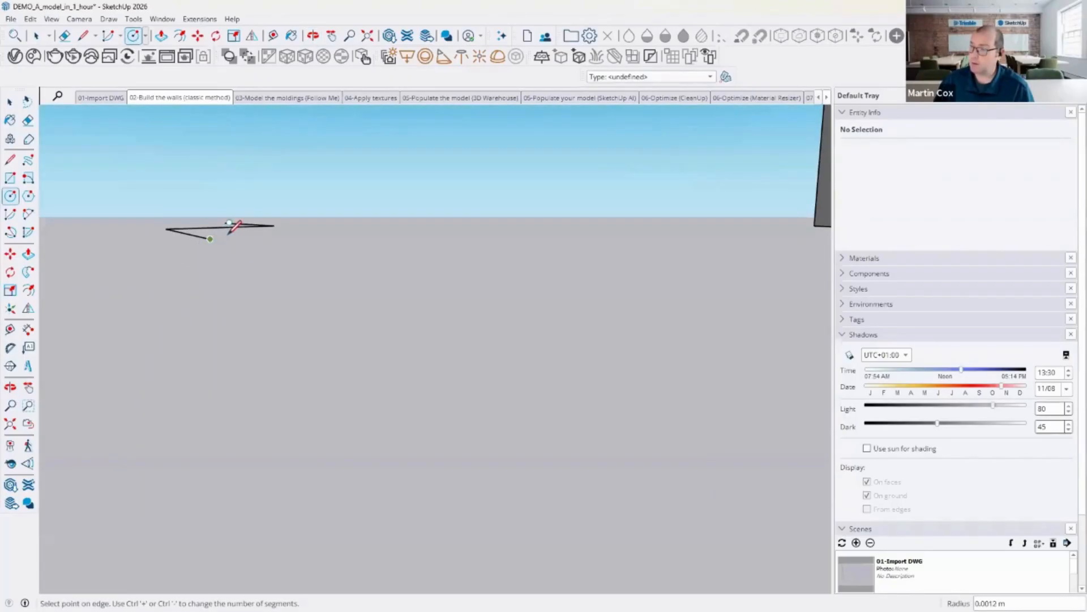
{"action": "scroll", "coordinate": [225, 234], "scroll_direction": "up", "scroll_amount": 1}
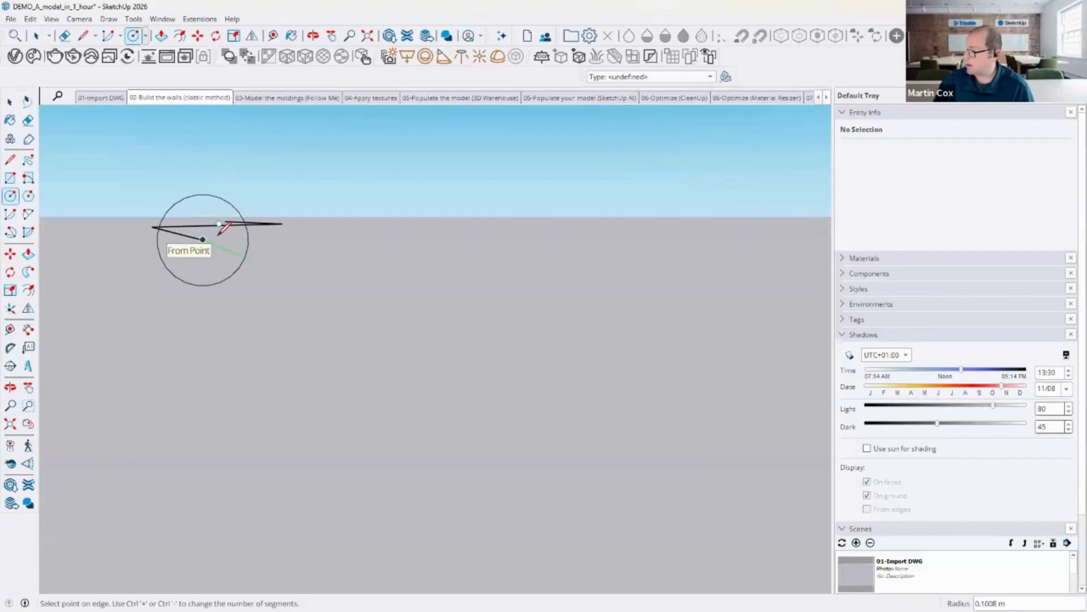
{"action": "type", "text": "10"}
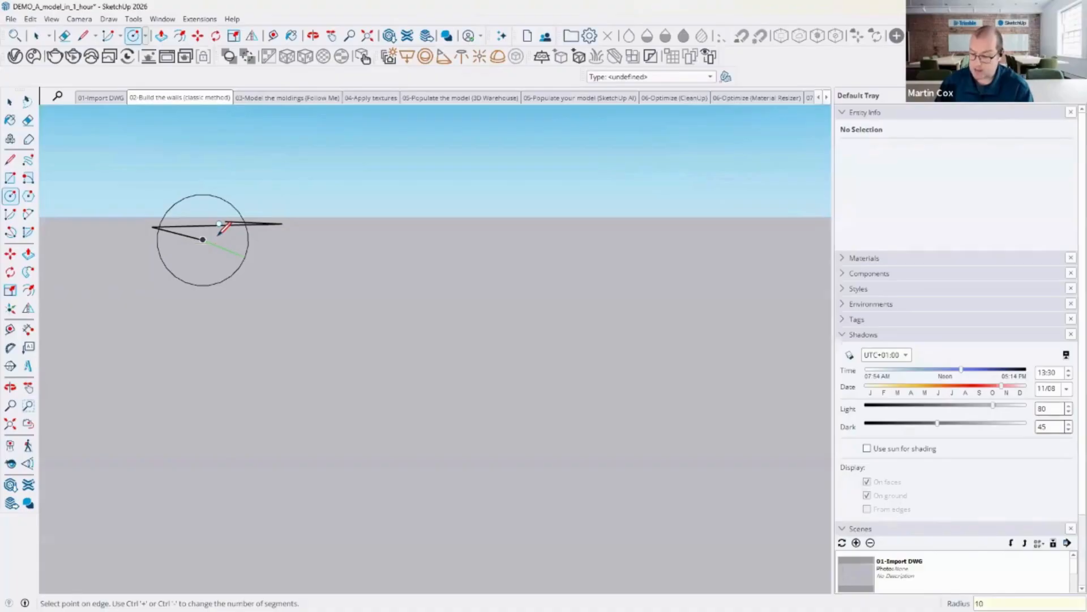
{"action": "type", "text": "cm"}
{"action": "key", "text": "Return"}
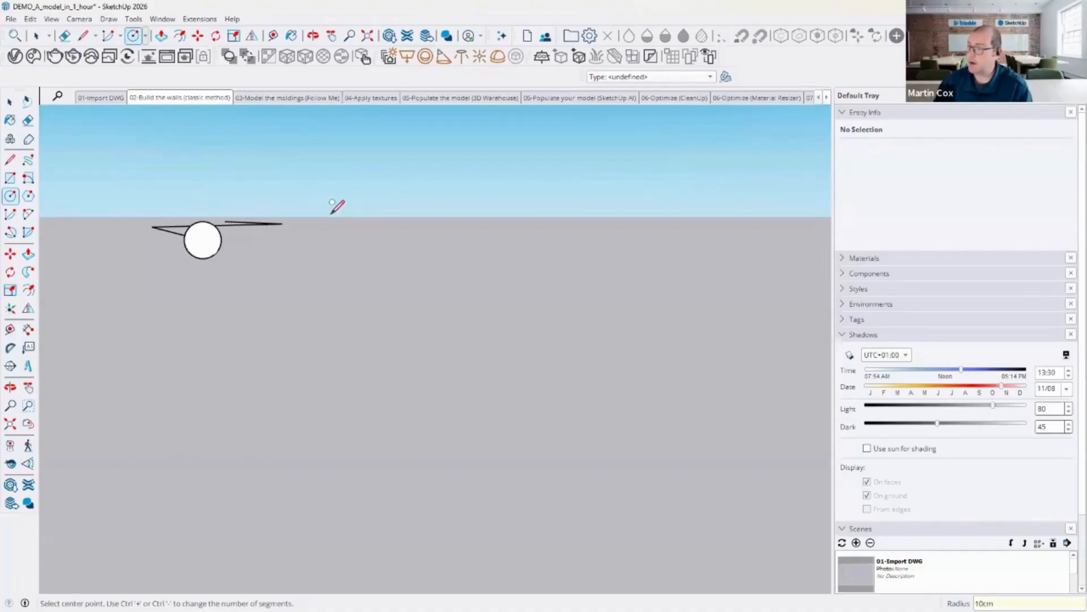
Step: Try to sweep the circle along the path by picking the circle with Follow Me
{"action": "middle_click_drag", "start_coordinate": [343, 216], "coordinate": [315, 284]}
{"action": "key", "text": "c"}
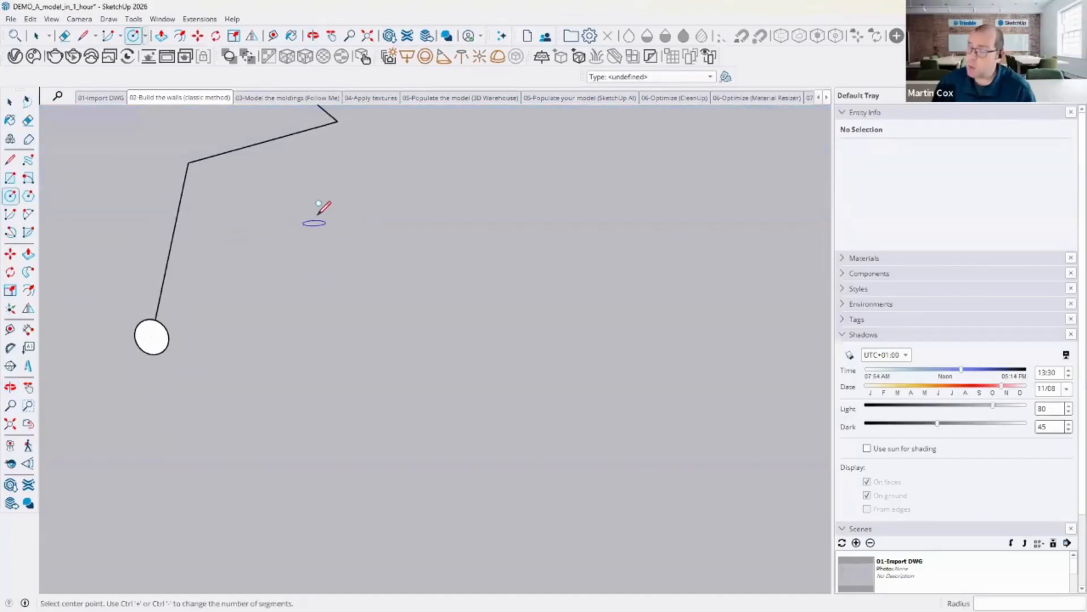
{"action": "middle_click_drag", "start_coordinate": [332, 233], "coordinate": [358, 295]}
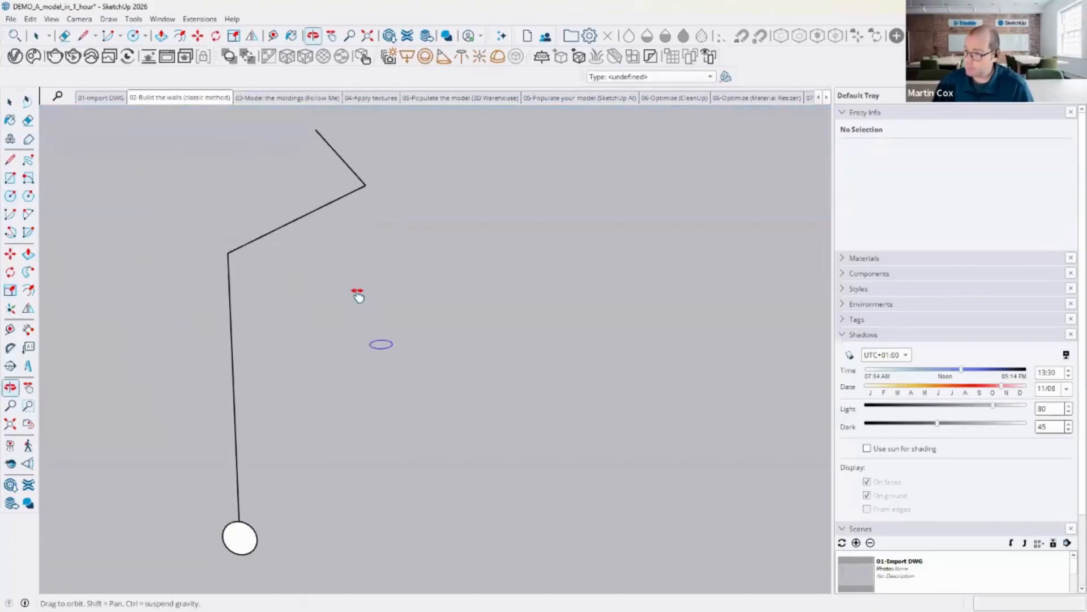
{"action": "left_click", "coordinate": [10, 102]}
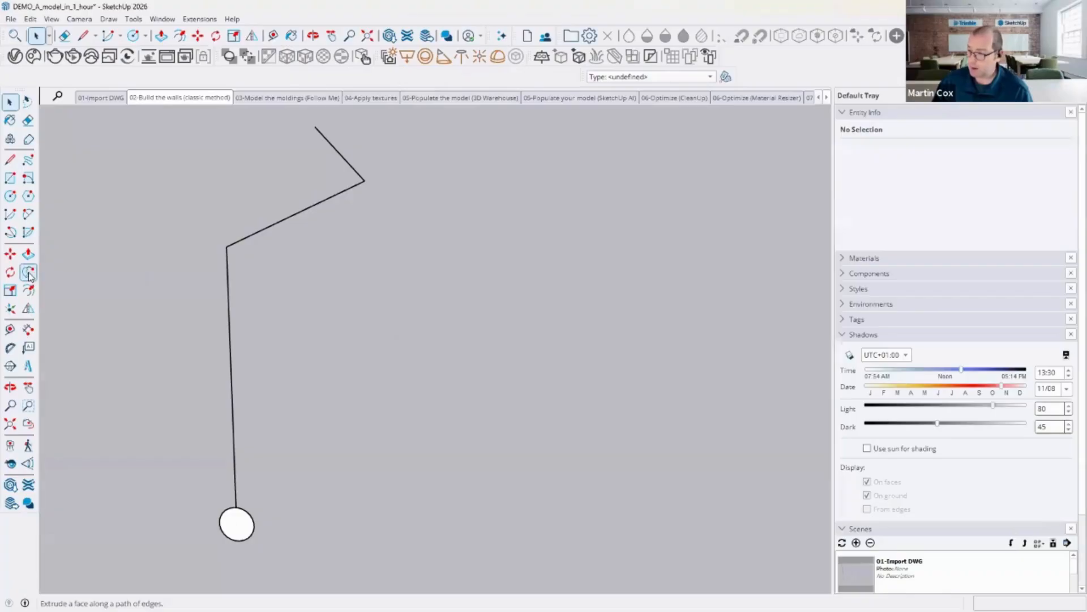
{"action": "left_click", "coordinate": [237, 522]}
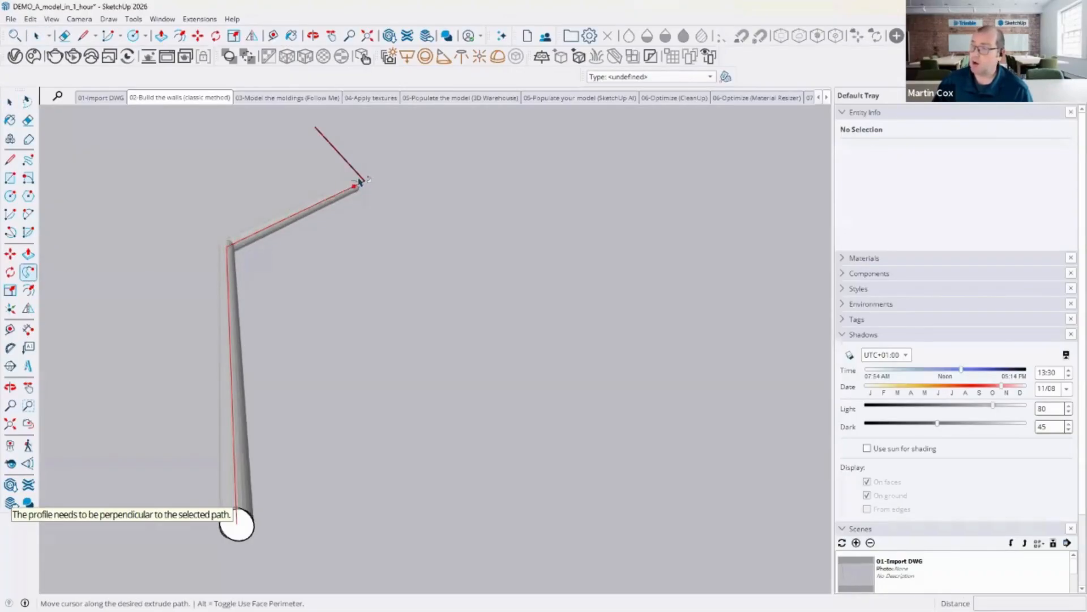
{"action": "key", "text": "Escape"}
{"action": "key", "text": "space"}
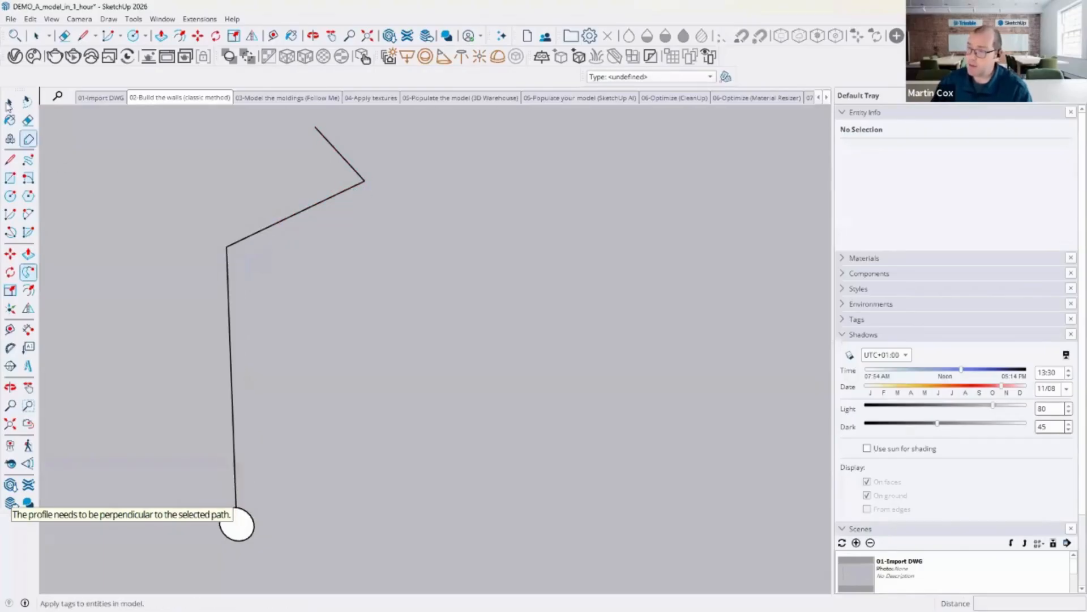
Step: Select the welded path first, then sweep the circle profile along it with Follow Me
{"action": "left_click", "coordinate": [229, 279]}
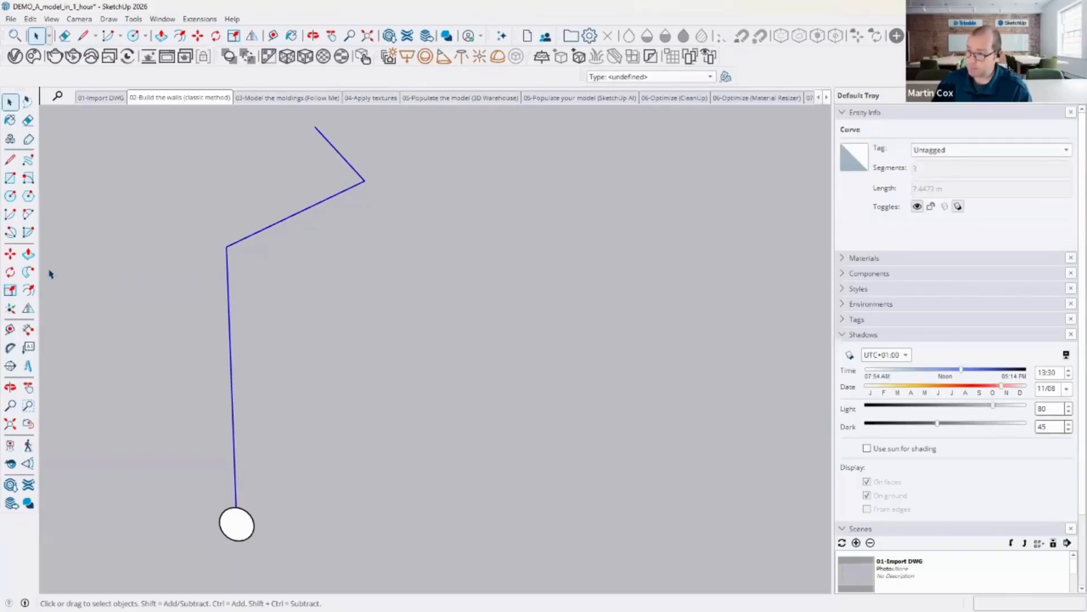
{"action": "left_click", "coordinate": [29, 273]}
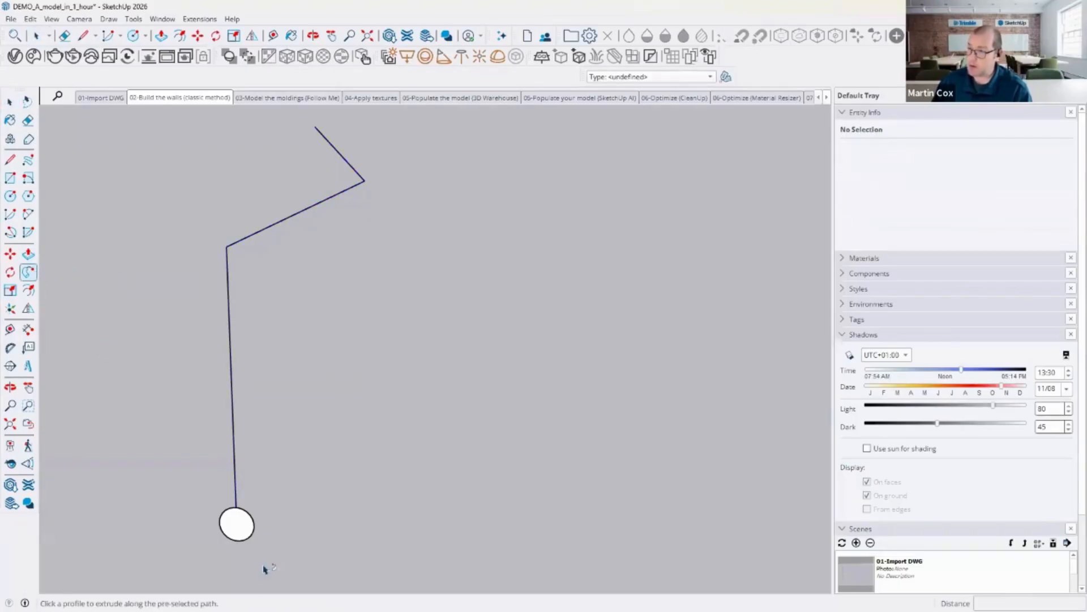
{"action": "left_click", "coordinate": [235, 521]}
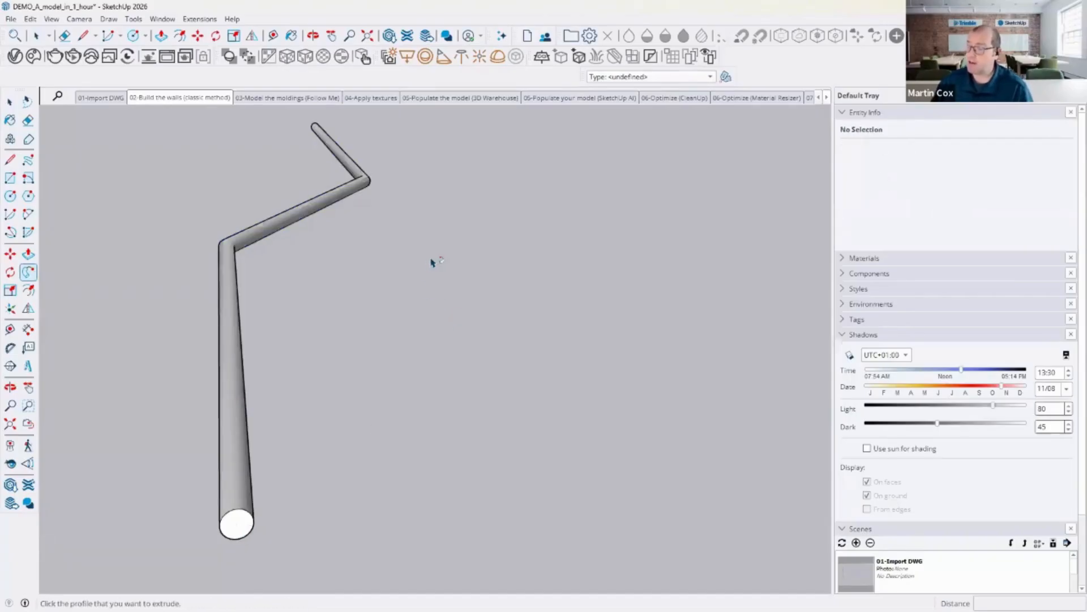
Step: Delete the swept pipe and its welded path
{"action": "middle_click_drag", "start_coordinate": [433, 263], "coordinate": [411, 466]}
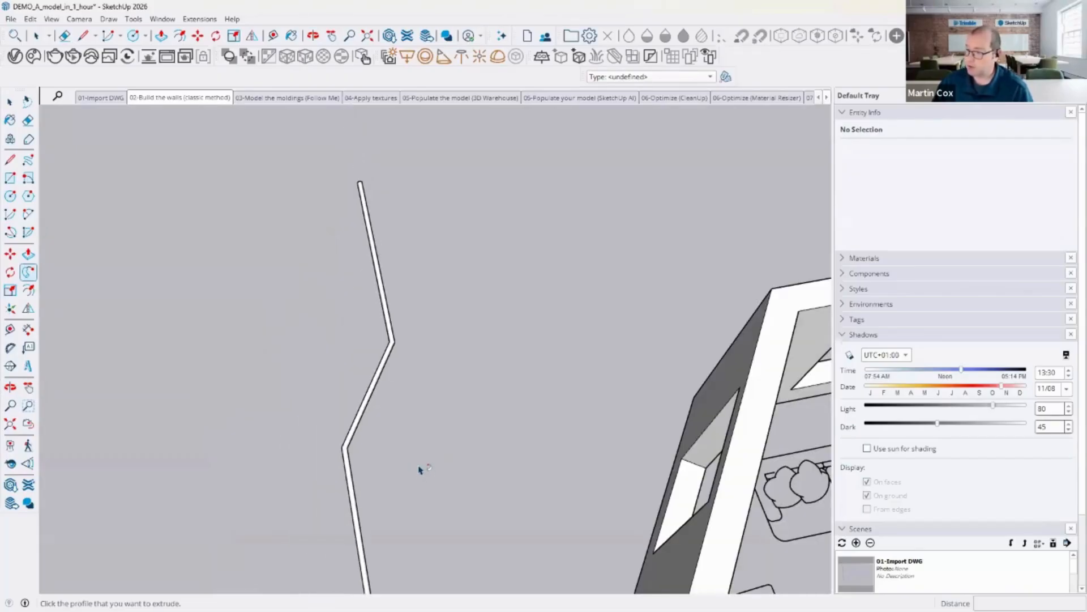
{"action": "middle_click_drag", "start_coordinate": [417, 426], "coordinate": [390, 363]}
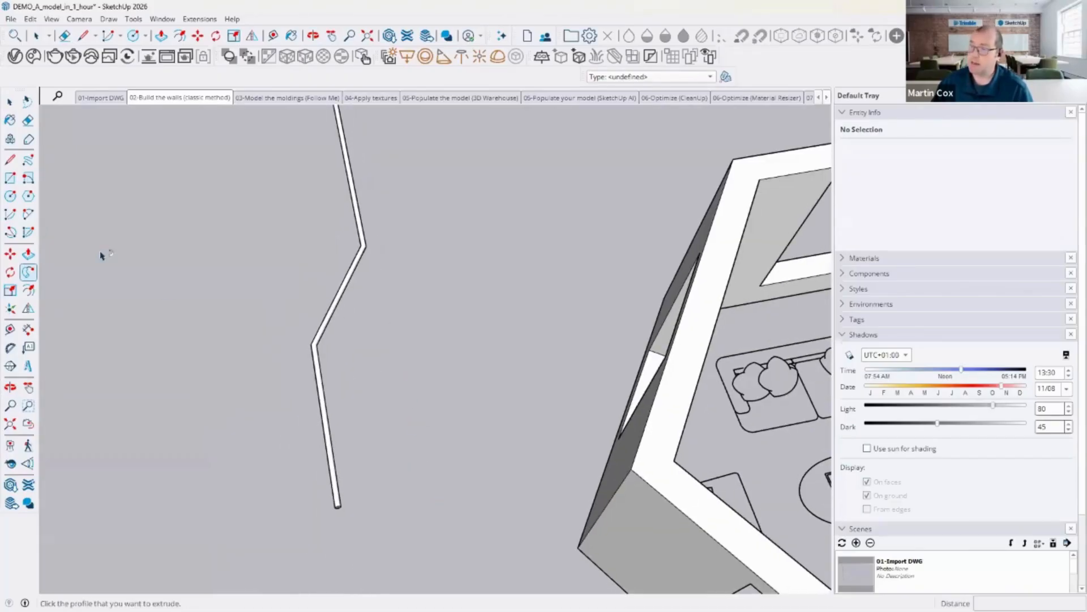
{"action": "key", "text": "l"}
{"action": "left_click", "coordinate": [10, 102]}
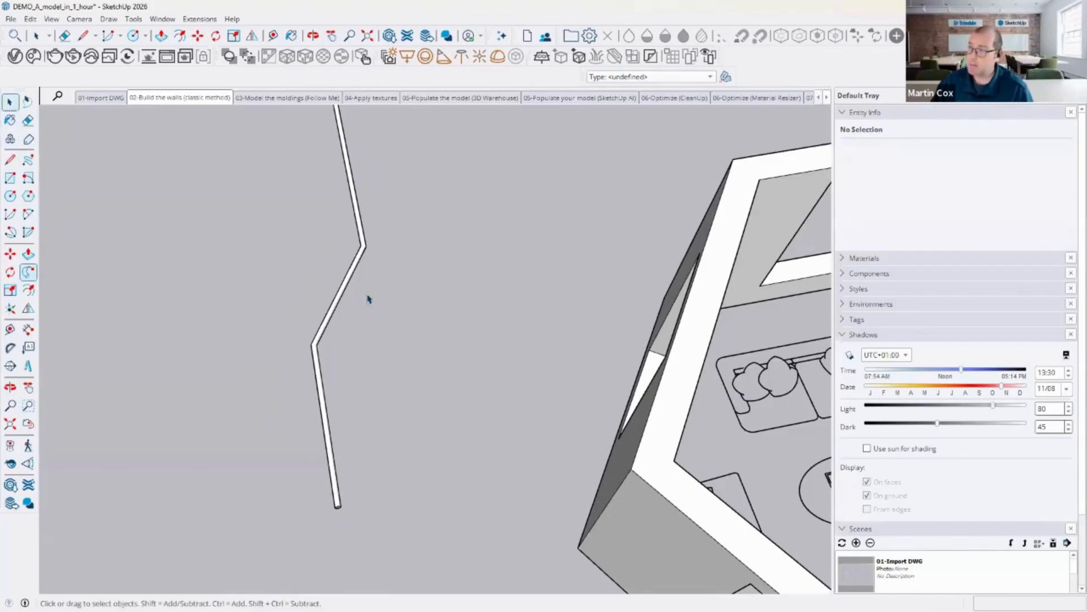
{"action": "triple_click", "coordinate": [332, 319]}
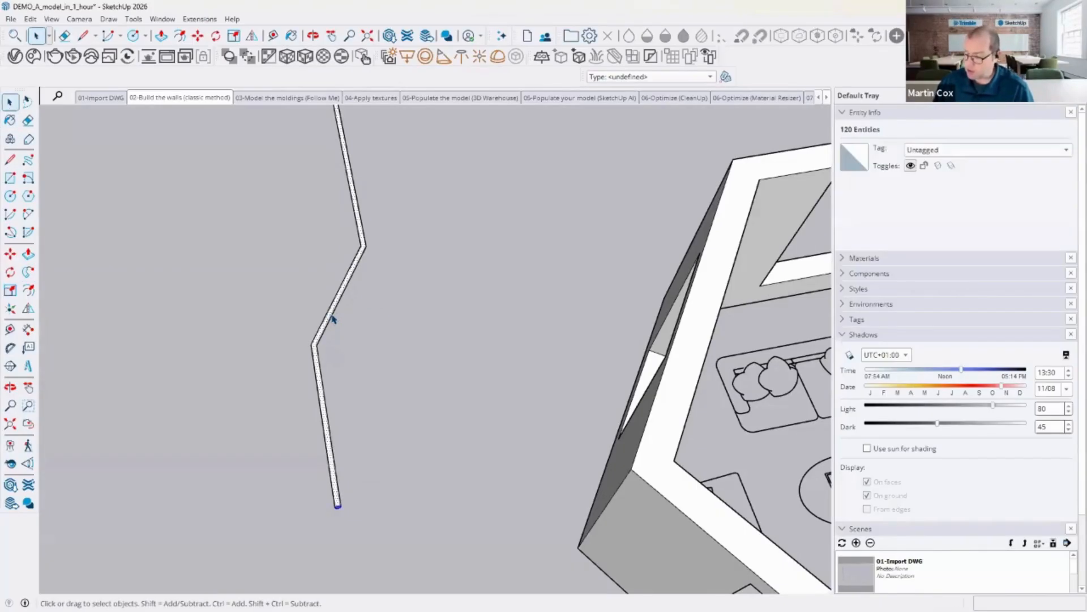
{"action": "key", "text": "Delete"}
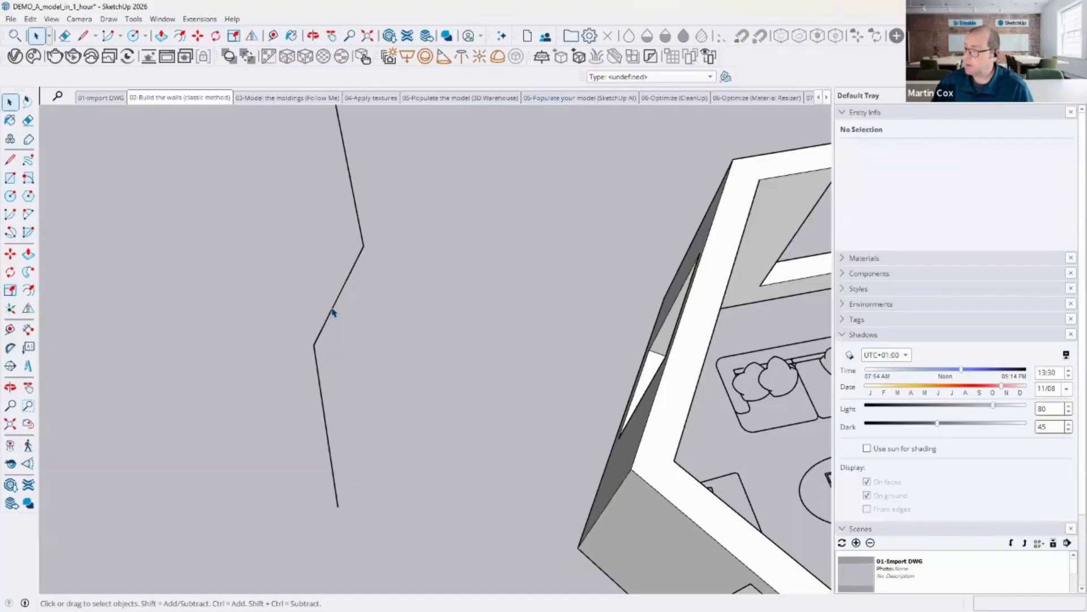
{"action": "left_click_drag", "start_coordinate": [366, 292], "coordinate": [315, 282]}
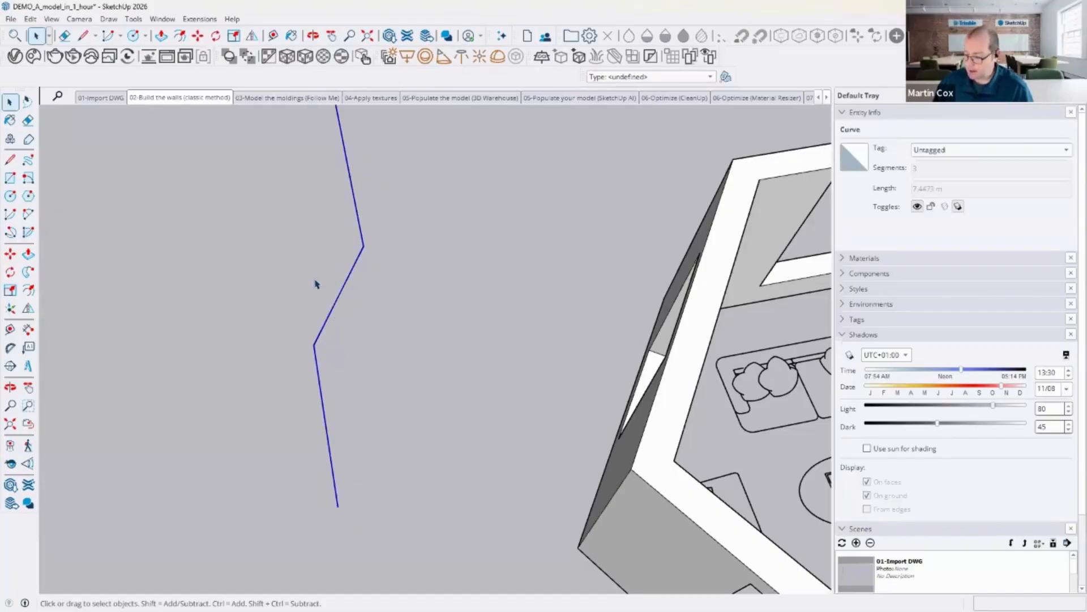
{"action": "key", "text": "Delete"}
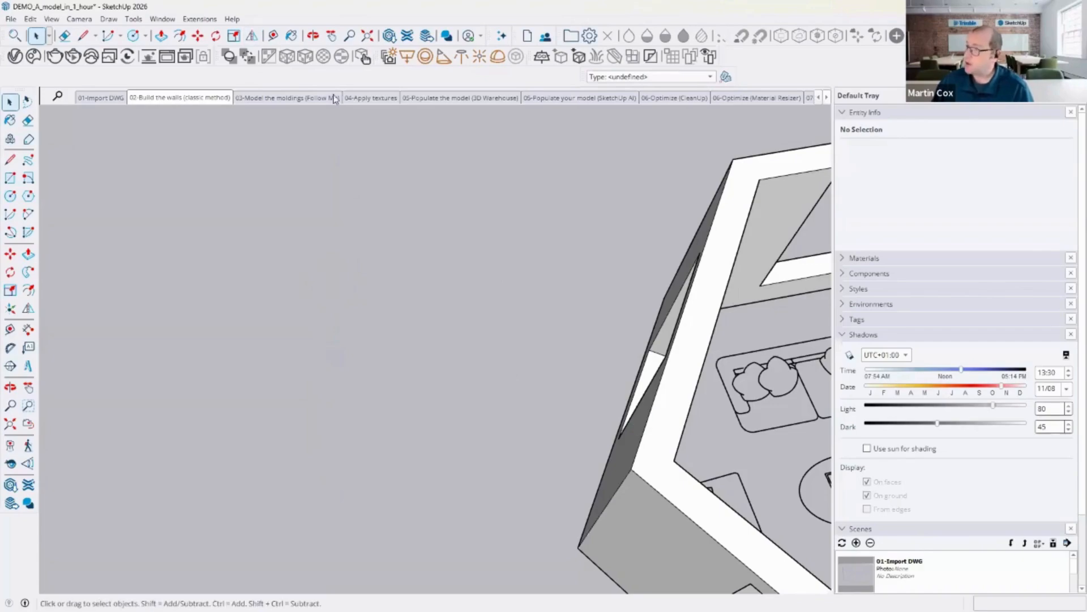
Step: Switch to the moldings scene and zoom in on the molding profile drawn on the bedroom wall
{"action": "left_click", "coordinate": [311, 100]}
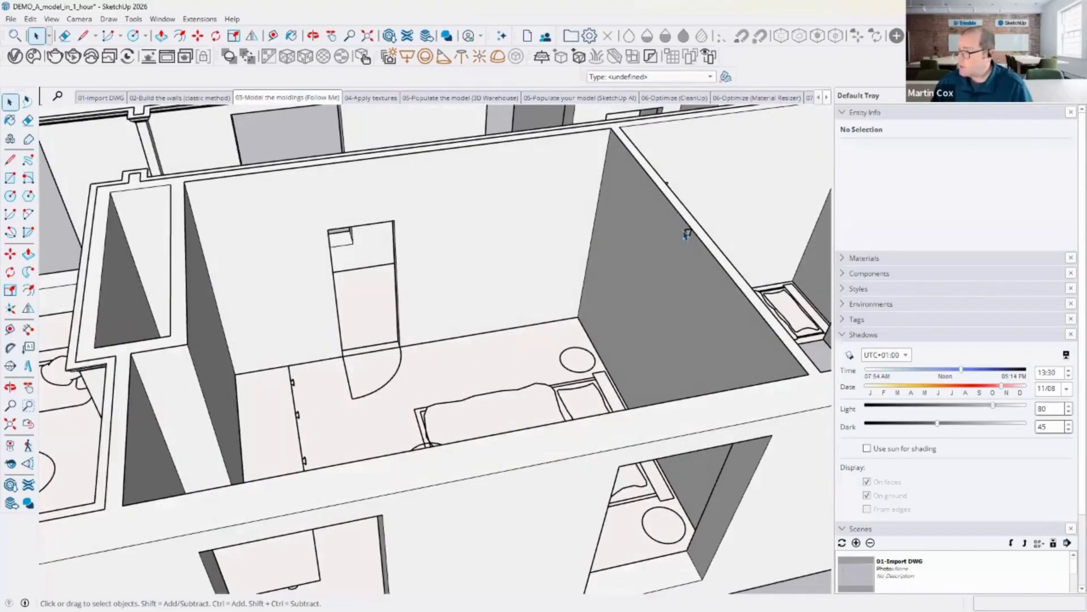
{"action": "scroll", "coordinate": [689, 232], "scroll_direction": "up", "scroll_amount": 6}
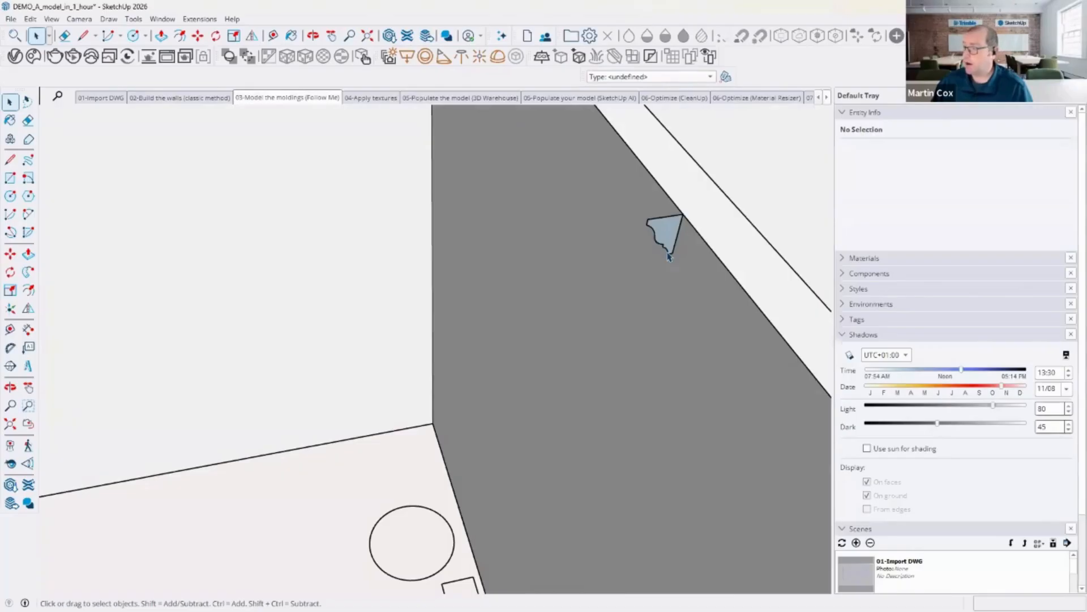
{"action": "scroll", "coordinate": [674, 241], "scroll_direction": "down", "scroll_amount": 3}
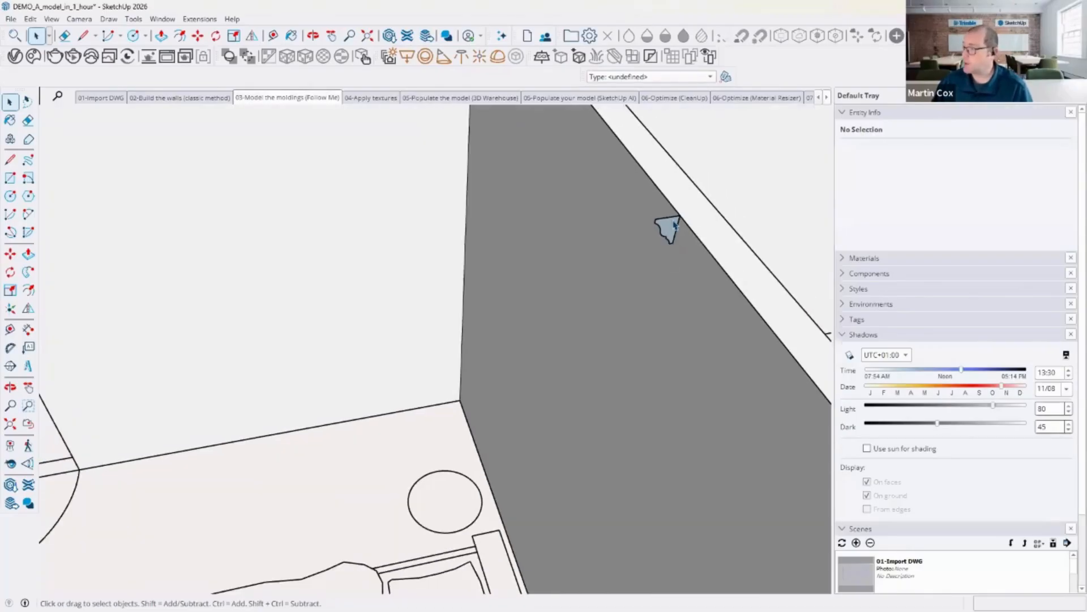
{"action": "scroll", "coordinate": [678, 236], "scroll_direction": "down", "scroll_amount": 2}
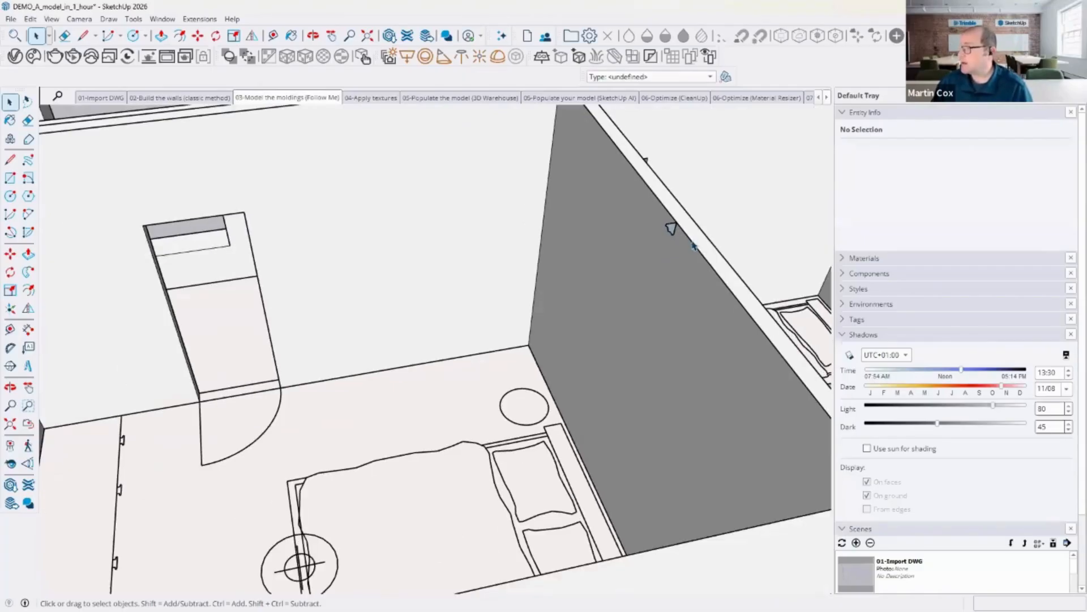
Step: Select the bedroom's wall-top path and sweep the molding profile along it with Follow Me
{"action": "left_click", "coordinate": [668, 226]}
{"action": "scroll", "coordinate": [652, 221], "scroll_direction": "down", "scroll_amount": 4}
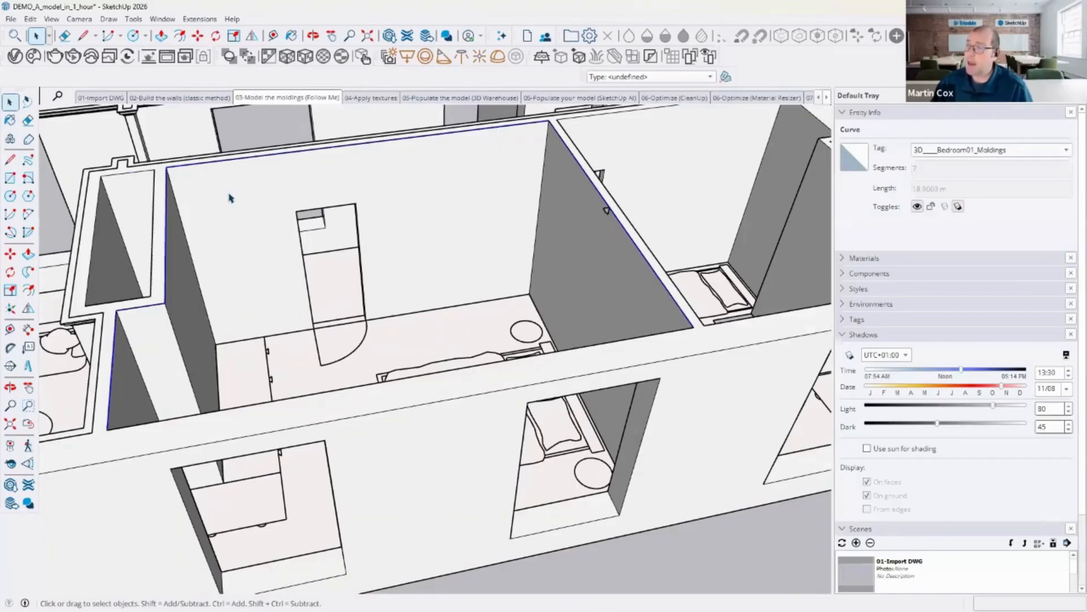
{"action": "left_click", "coordinate": [28, 274]}
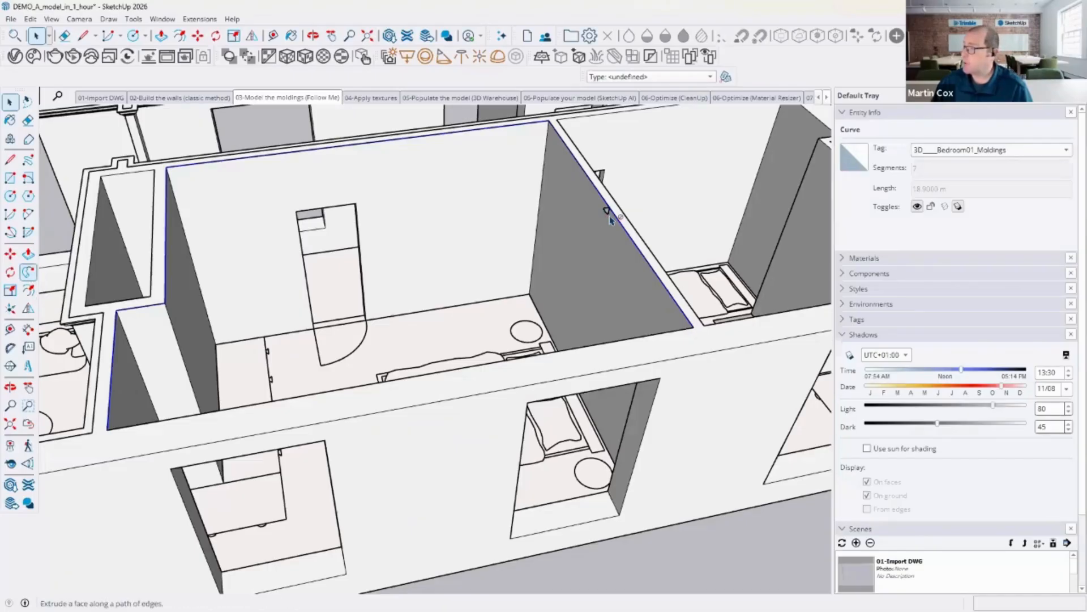
{"action": "scroll", "coordinate": [605, 211], "scroll_direction": "up", "scroll_amount": 5}
{"action": "scroll", "coordinate": [583, 244], "scroll_direction": "down", "scroll_amount": 4}
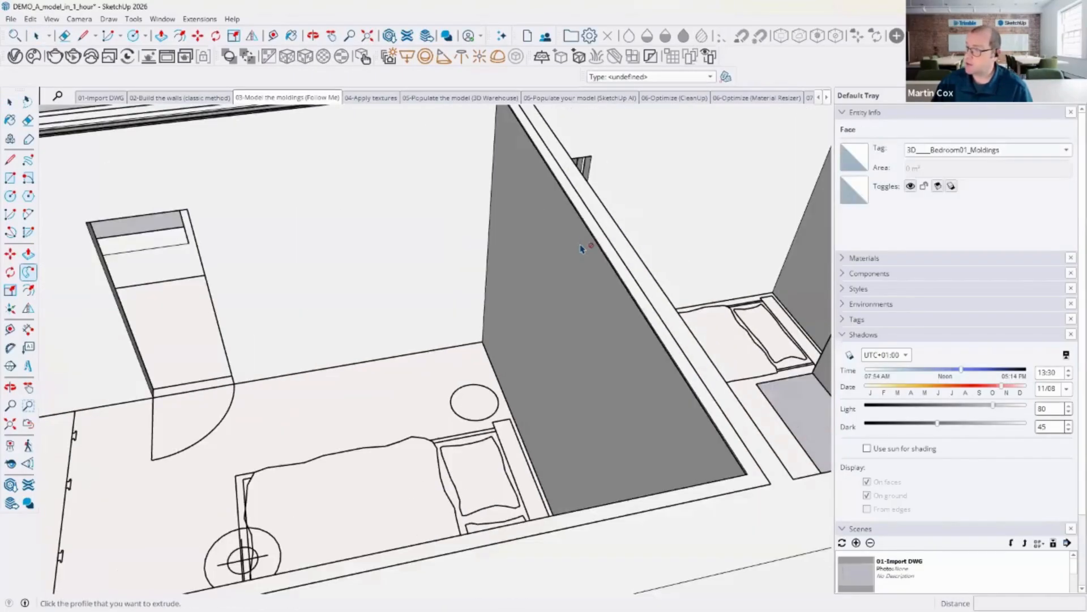
{"action": "middle_click_drag", "start_coordinate": [456, 260], "coordinate": [479, 219]}
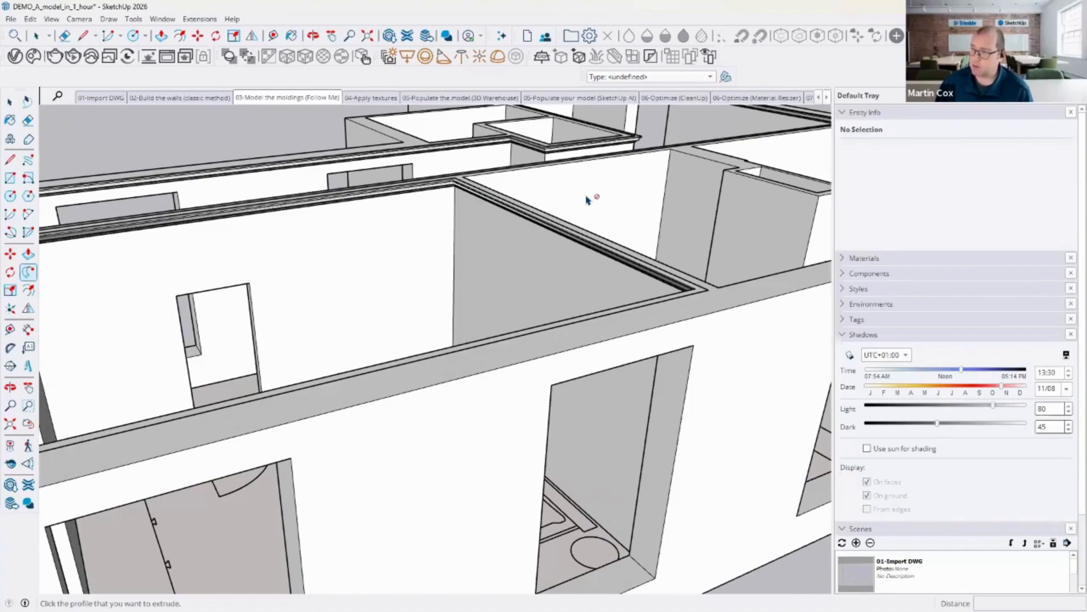
Step: Place Tape Measure guides 15 mm out from the wall corner by the bedroom door and 100 mm above the floor
{"action": "middle_click_drag", "start_coordinate": [286, 358], "coordinate": [341, 409]}
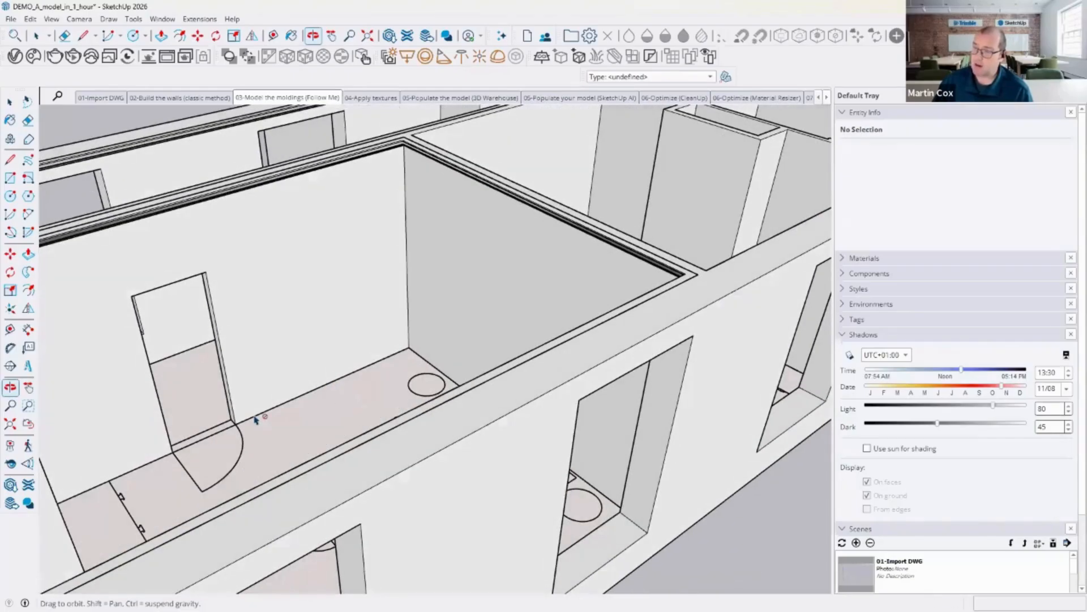
{"action": "left_click", "coordinate": [9, 160]}
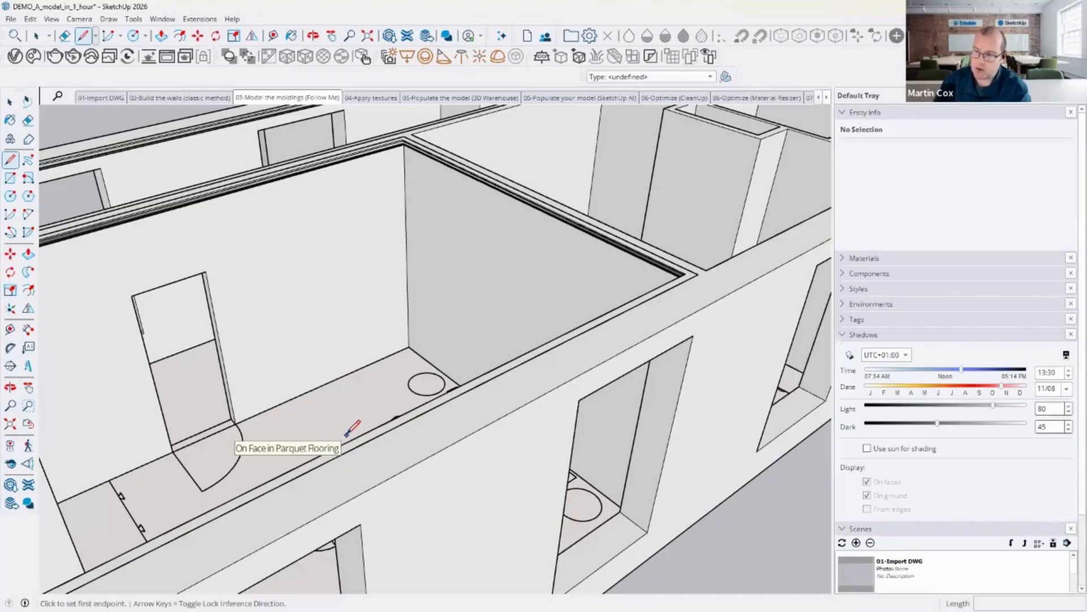
{"action": "mouse_move", "coordinate": [256, 395]}
{"action": "middle_mouse_down"}
{"action": "mouse_move", "coordinate": [340, 356]}
{"action": "mouse_move", "coordinate": [385, 349]}
{"action": "middle_mouse_up"}
{"action": "scroll", "coordinate": [191, 486], "scroll_direction": "up", "scroll_amount": 3}
{"action": "scroll", "coordinate": [190, 505], "scroll_direction": "up", "scroll_amount": 2}
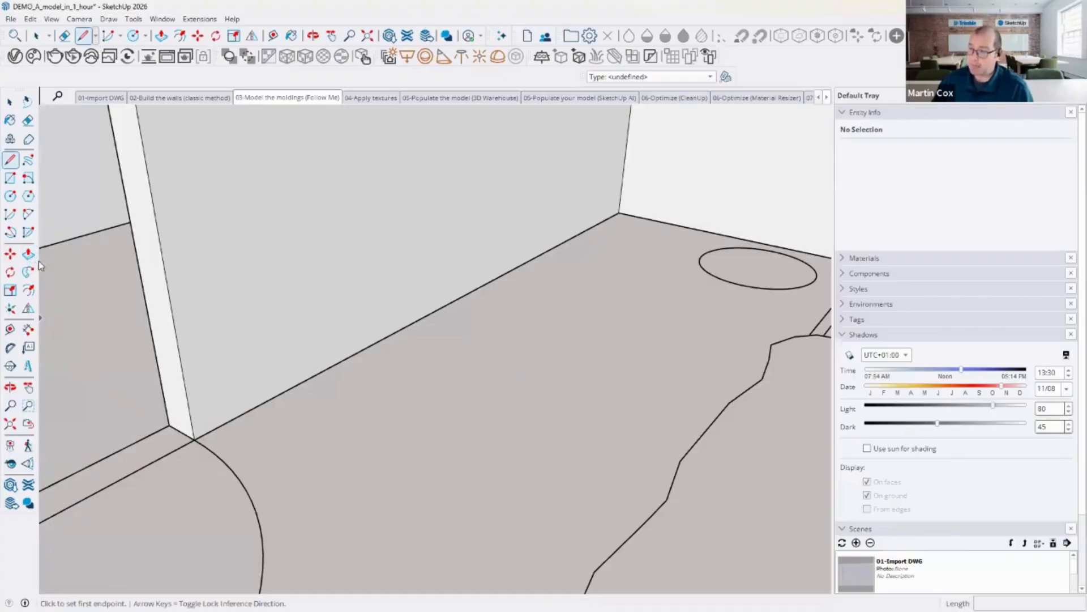
{"action": "left_click", "coordinate": [10, 330]}
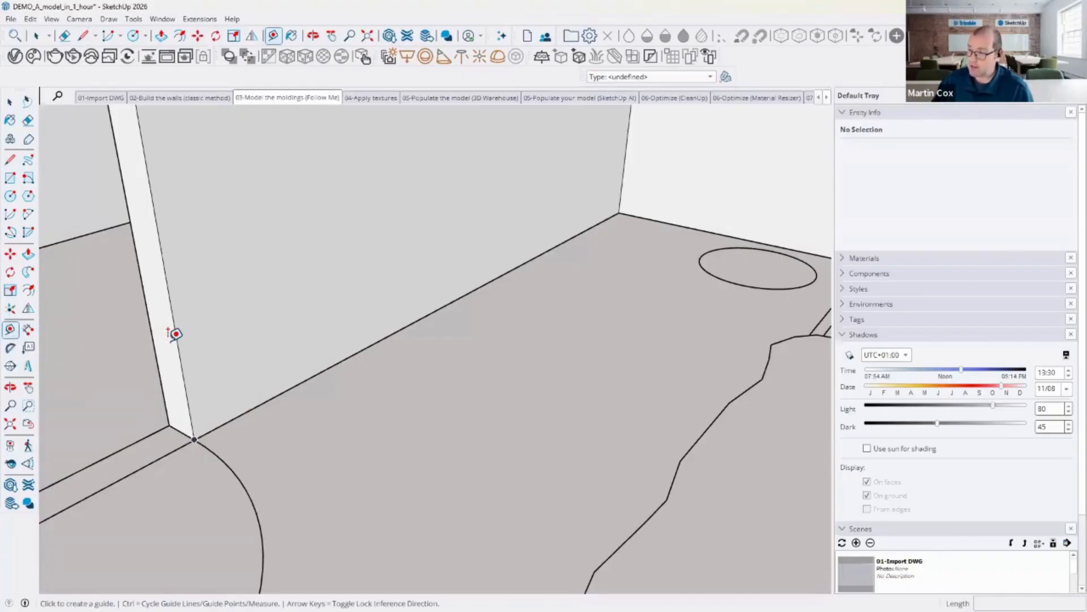
{"action": "left_click", "coordinate": [188, 334]}
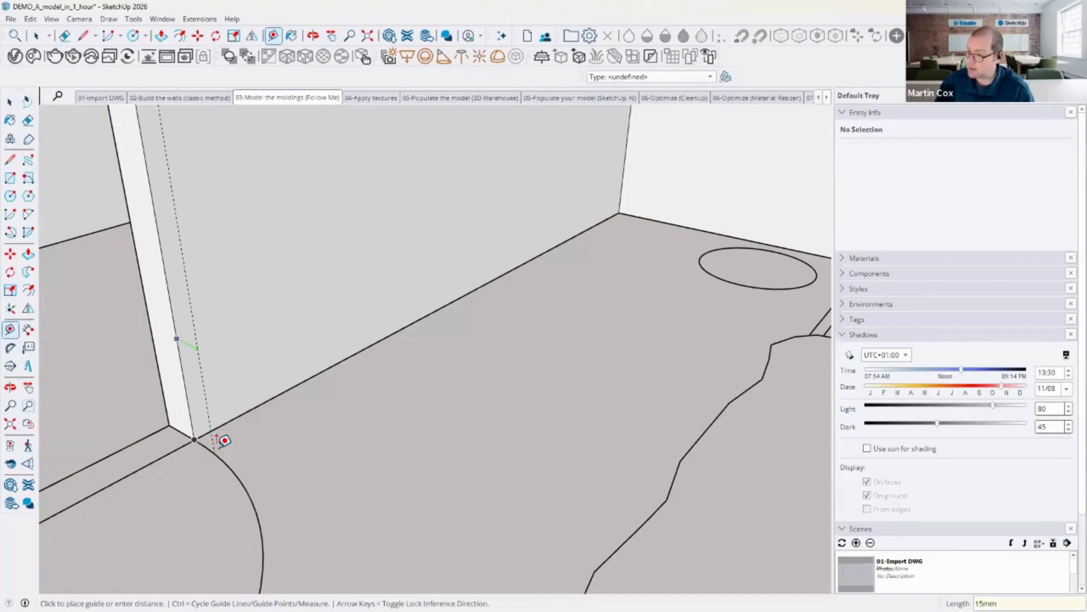
{"action": "key", "text": "Return"}
{"action": "middle_click_drag", "start_coordinate": [169, 449], "coordinate": [294, 396]}
{"action": "left_click", "coordinate": [193, 476]}
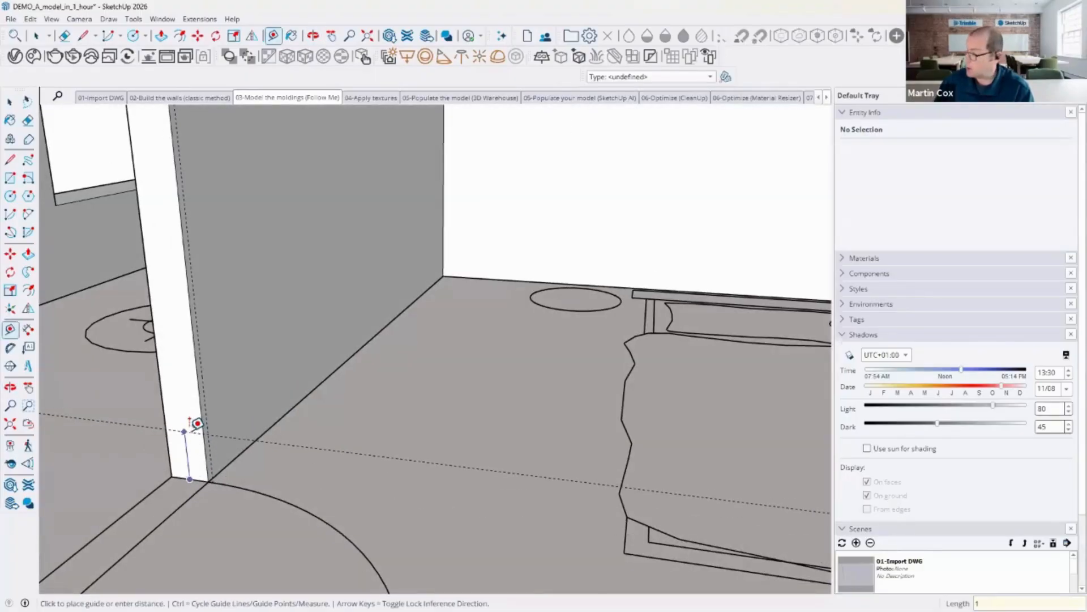
{"action": "key", "text": "Return"}
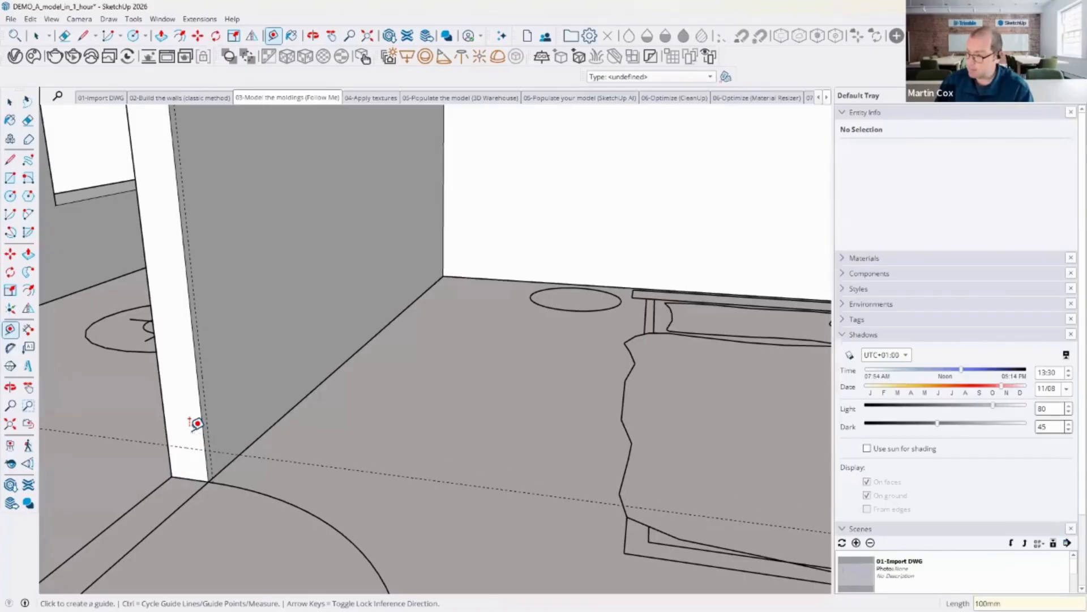
Step: Draw a 100 mm by 15 mm rectangle baseboard profile at the wall corner between the guides
{"action": "middle_click_drag", "start_coordinate": [236, 454], "coordinate": [193, 504]}
{"action": "scroll", "coordinate": [189, 511], "scroll_direction": "up", "scroll_amount": 1}
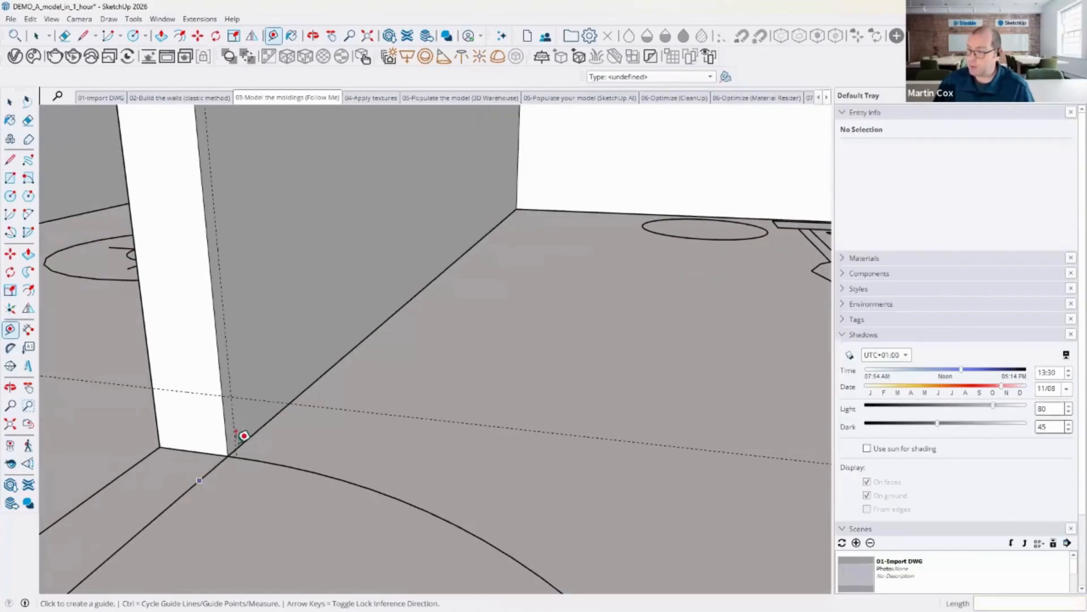
{"action": "left_click", "coordinate": [10, 178]}
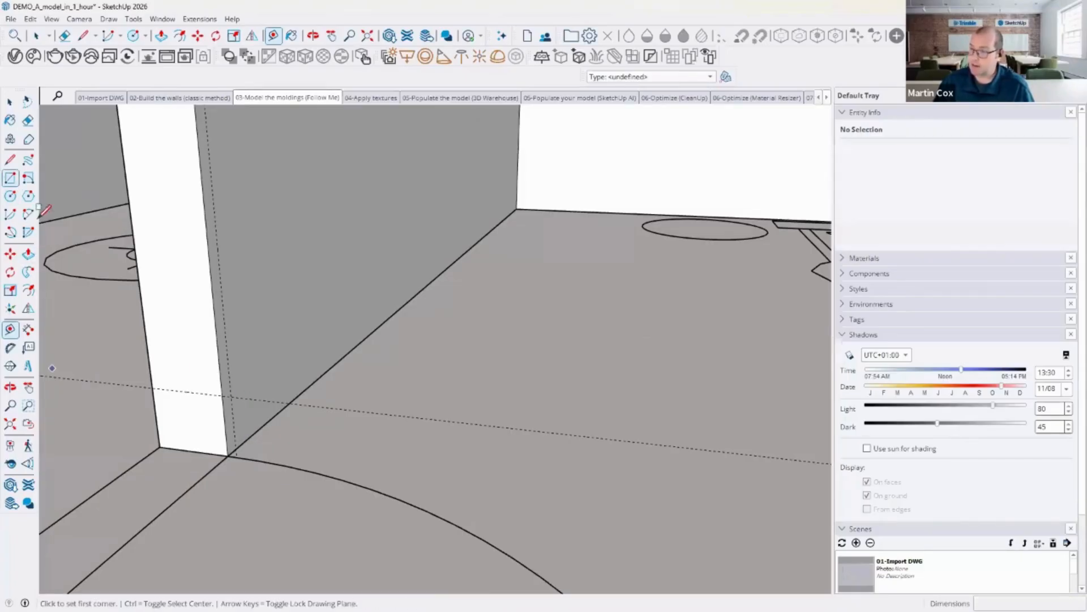
{"action": "left_click", "coordinate": [228, 455]}
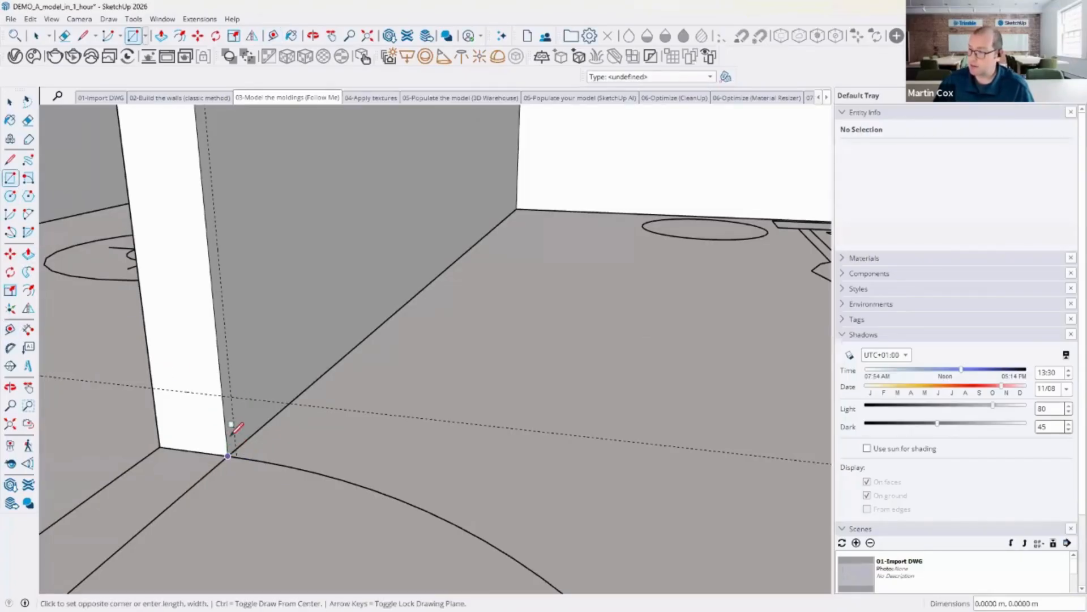
{"action": "left_click", "coordinate": [231, 395]}
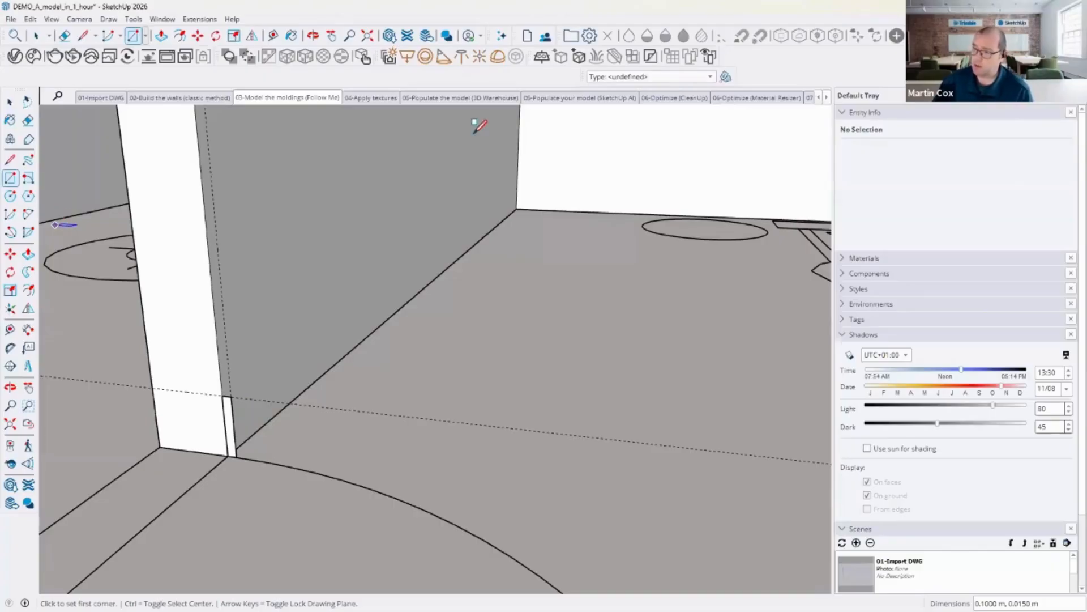
Step: Draw a path line about 2.63 m along the base of the bedroom wall from the profile's corner
{"action": "left_click", "coordinate": [10, 159]}
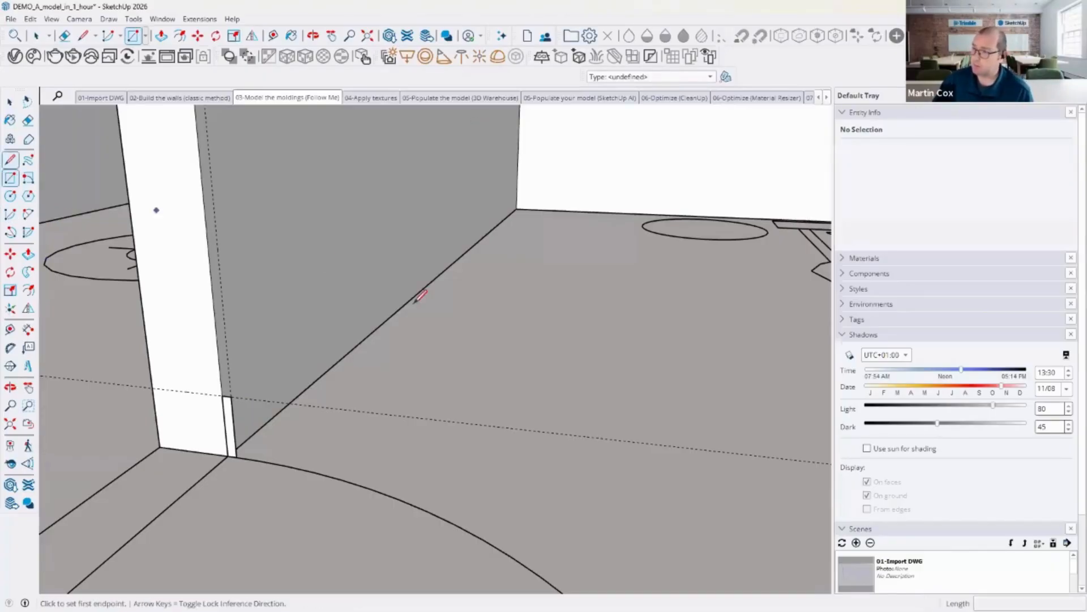
{"action": "middle_click_drag", "start_coordinate": [462, 323], "coordinate": [437, 325]}
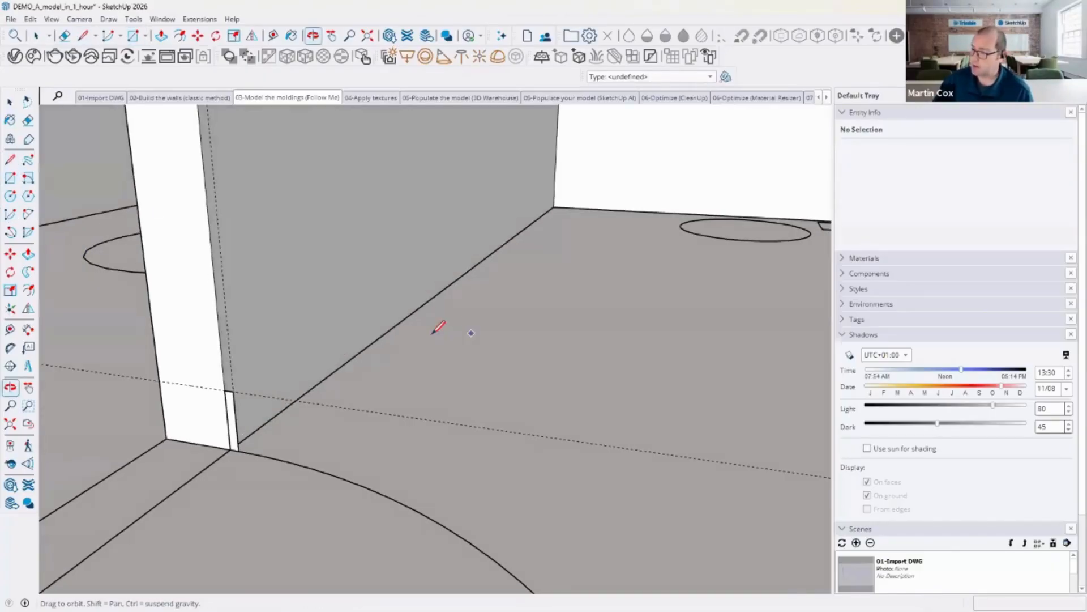
{"action": "left_click", "coordinate": [230, 448]}
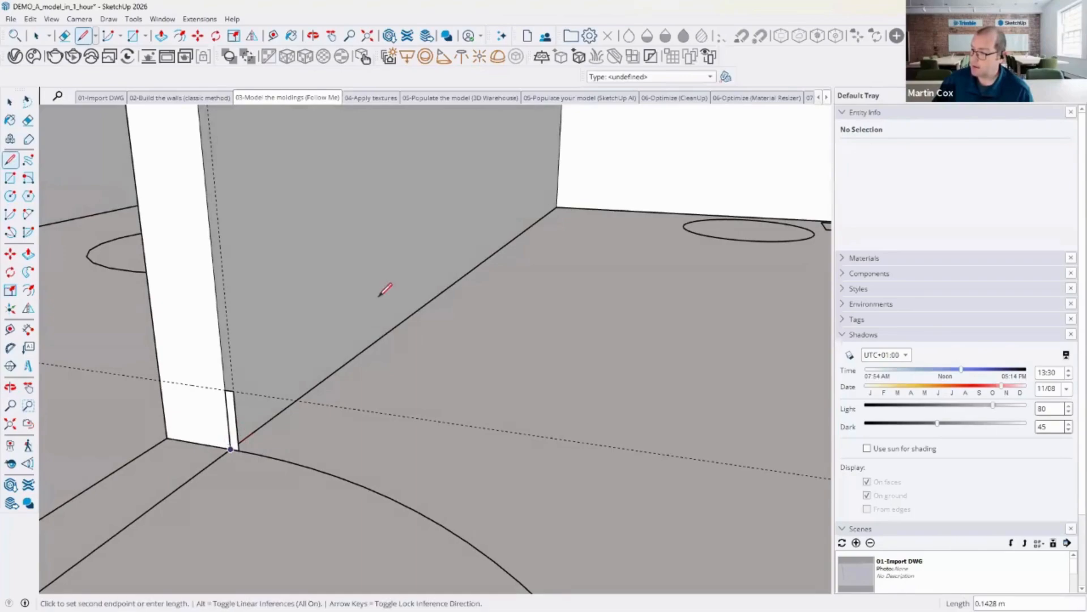
{"action": "left_click", "coordinate": [557, 207]}
{"action": "scroll", "coordinate": [623, 214], "scroll_direction": "down", "scroll_amount": 3}
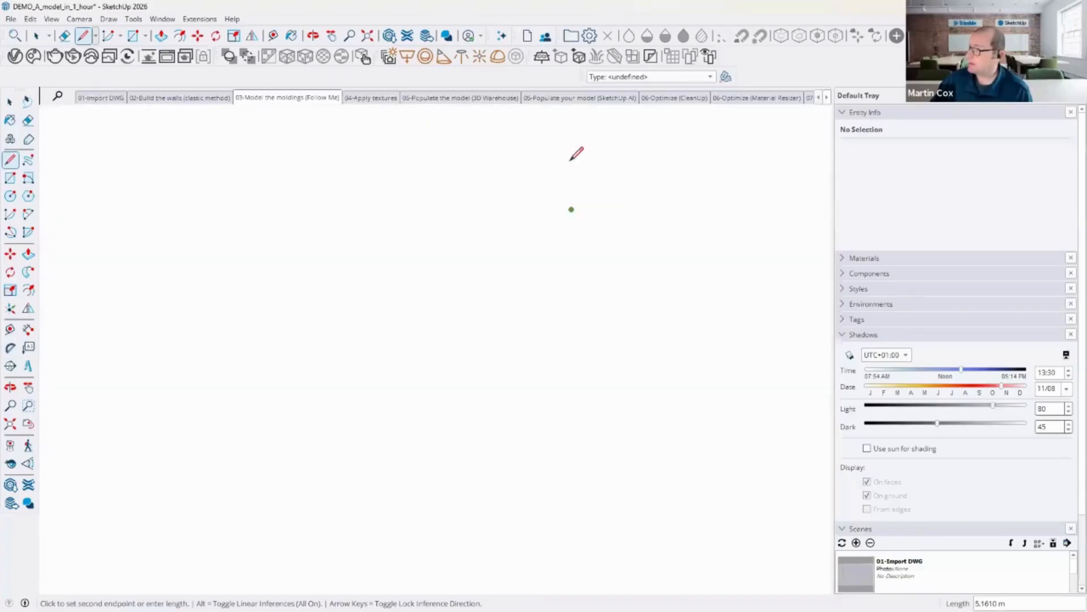
{"action": "left_click", "coordinate": [304, 102]}
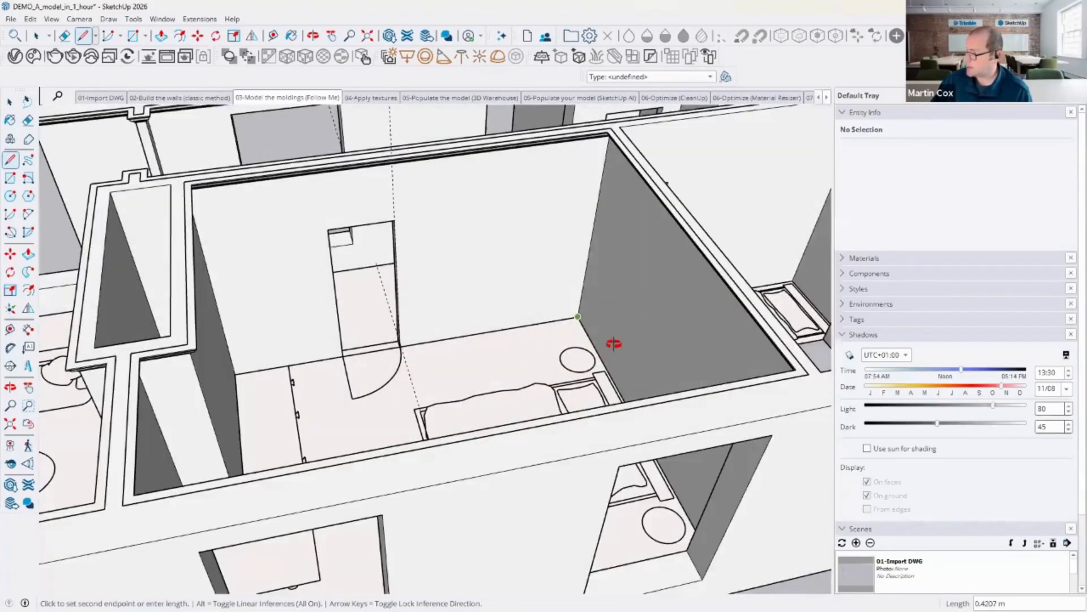
{"action": "middle_click_drag", "start_coordinate": [612, 339], "coordinate": [815, 471]}
{"action": "key", "text": "l"}
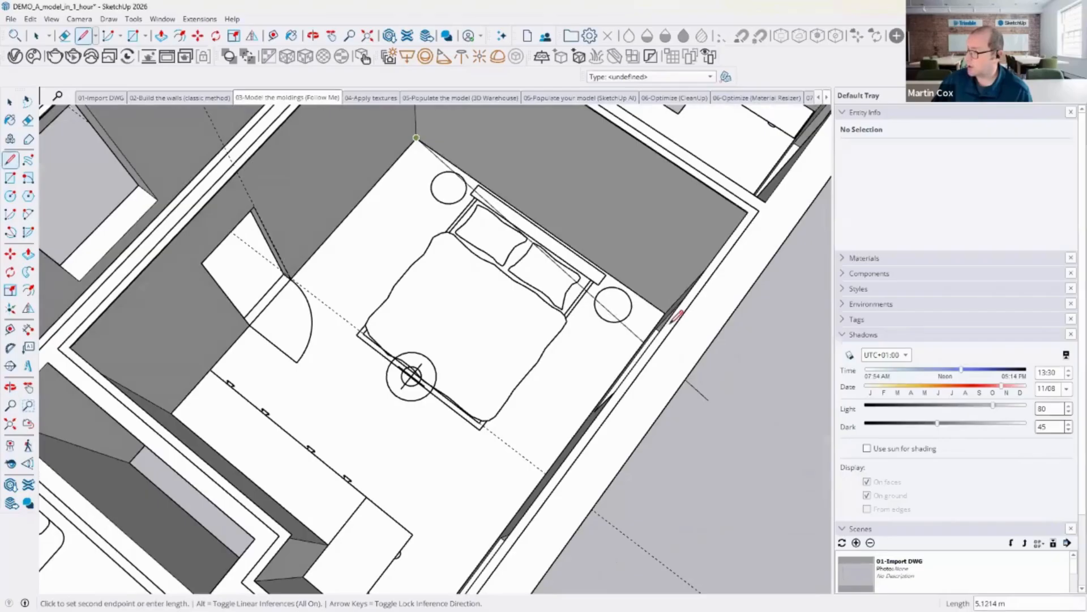
{"action": "left_click", "coordinate": [665, 312]}
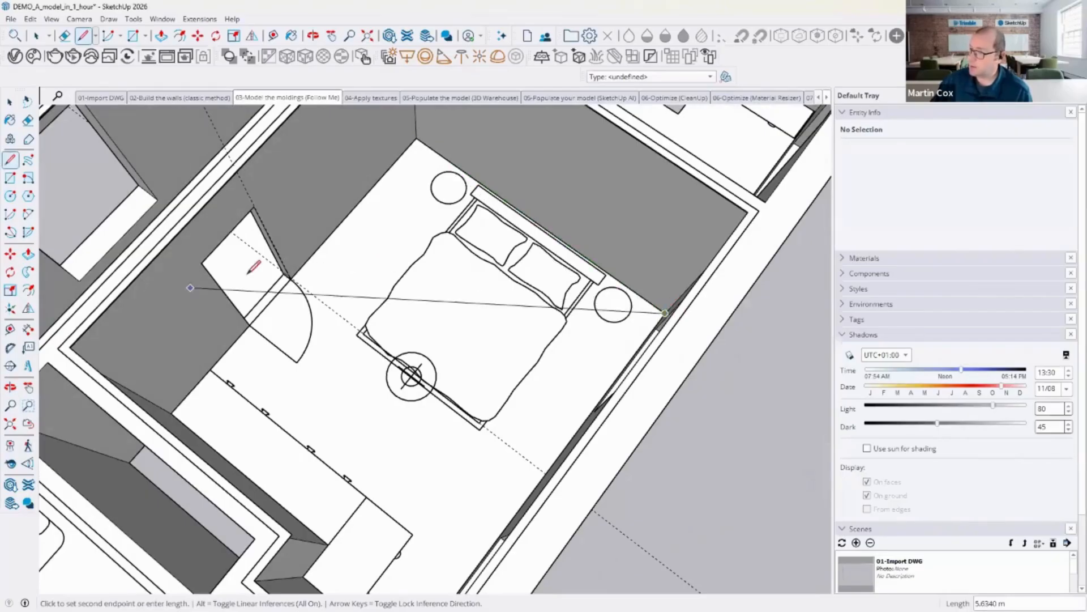
{"action": "scroll", "coordinate": [255, 269], "scroll_direction": "up", "scroll_amount": 6}
{"action": "scroll", "coordinate": [474, 286], "scroll_direction": "down", "scroll_amount": 4}
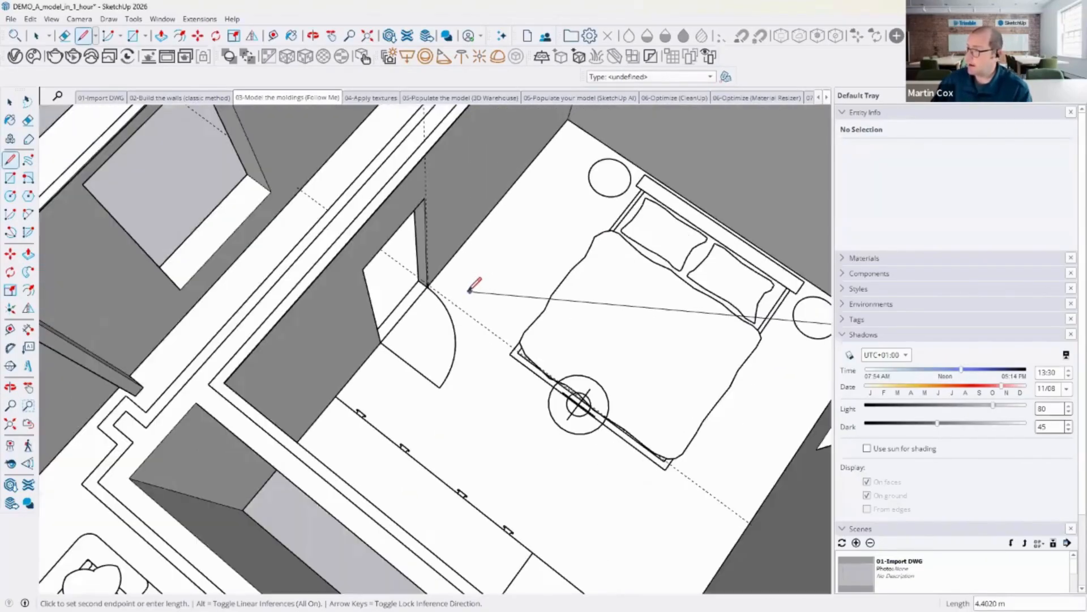
{"action": "key", "text": "Escape"}
Step: Select the wall-base path line and sweep the baseboard profile along it with Follow Me
{"action": "left_click", "coordinate": [11, 103]}
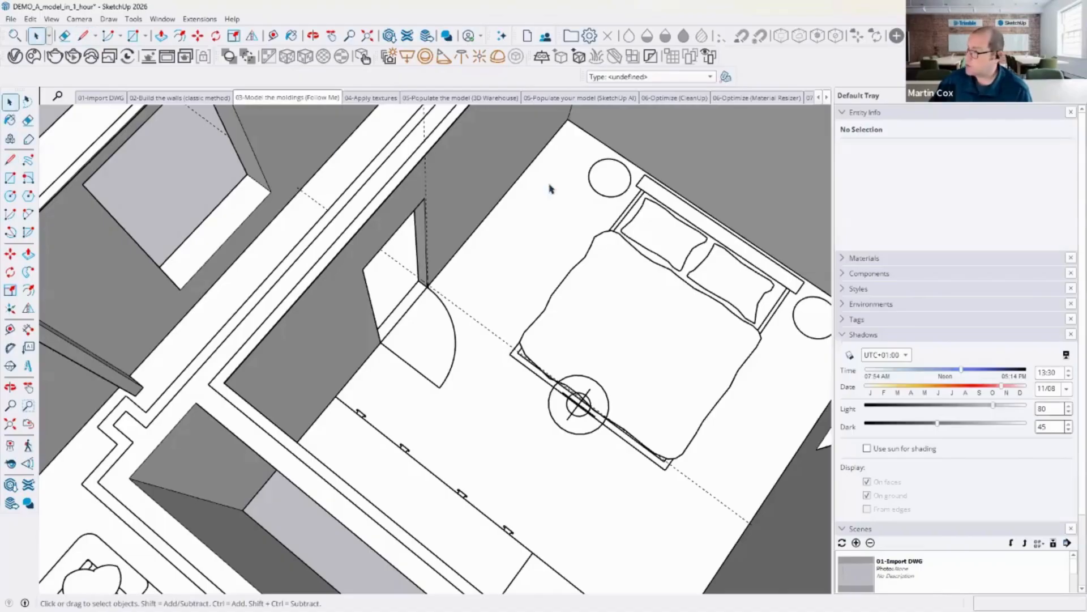
{"action": "left_click", "coordinate": [492, 213]}
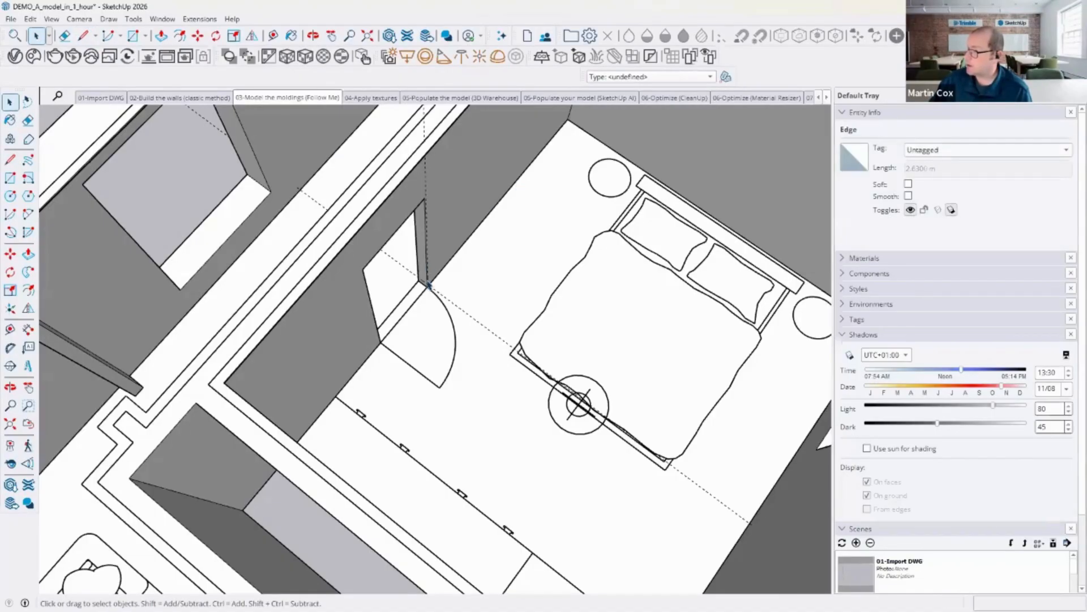
{"action": "scroll", "coordinate": [431, 286], "scroll_direction": "up", "scroll_amount": 6}
{"action": "scroll", "coordinate": [351, 306], "scroll_direction": "up", "scroll_amount": 3}
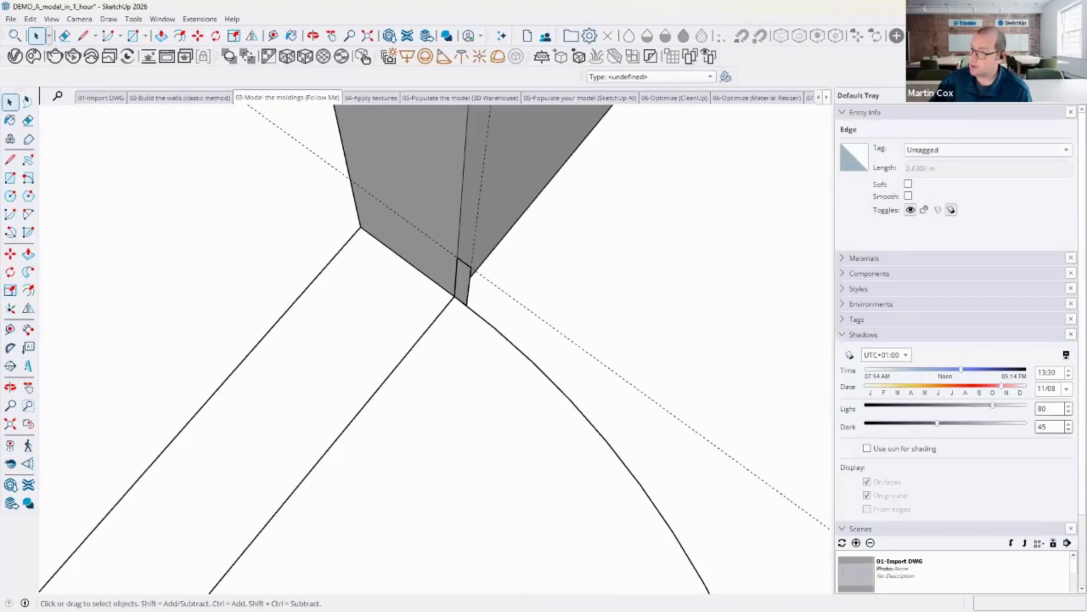
{"action": "left_click", "coordinate": [29, 272]}
{"action": "left_click", "coordinate": [463, 277]}
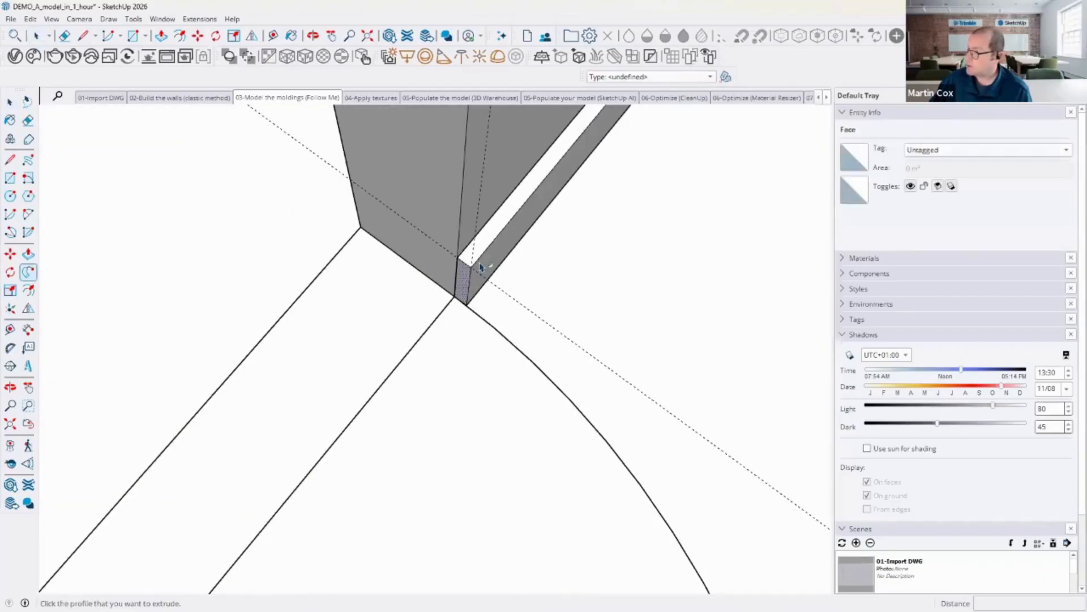
Step: Erase the construction guide lines left around the bedroom
{"action": "scroll", "coordinate": [662, 207], "scroll_direction": "down", "scroll_amount": 2}
{"action": "scroll", "coordinate": [702, 198], "scroll_direction": "down", "scroll_amount": 2}
{"action": "middle_click_drag", "start_coordinate": [602, 243], "coordinate": [721, 126]}
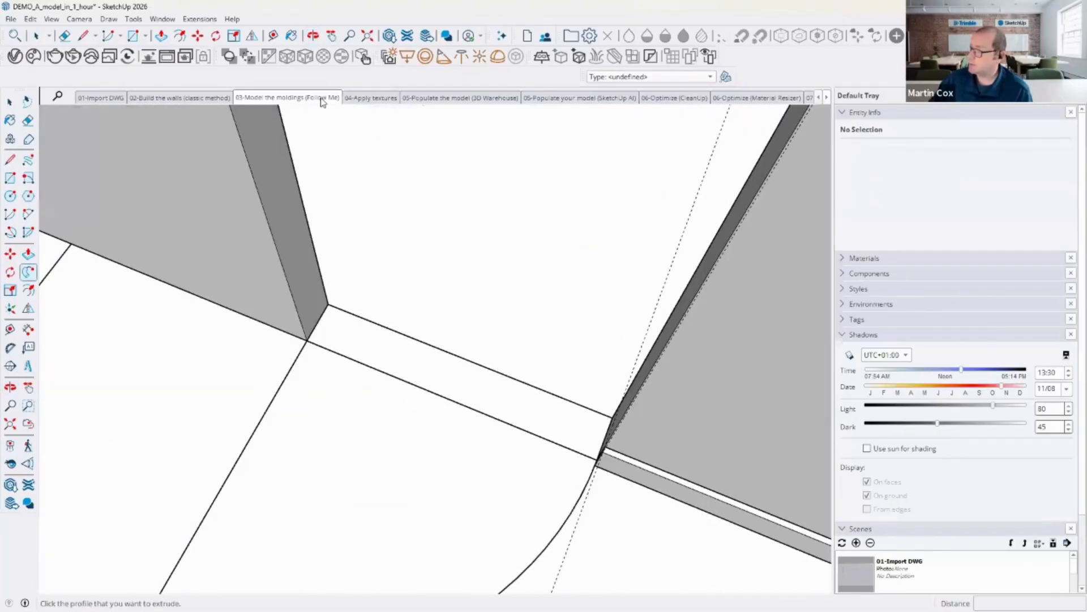
{"action": "scroll", "coordinate": [619, 348], "scroll_direction": "down", "scroll_amount": 8}
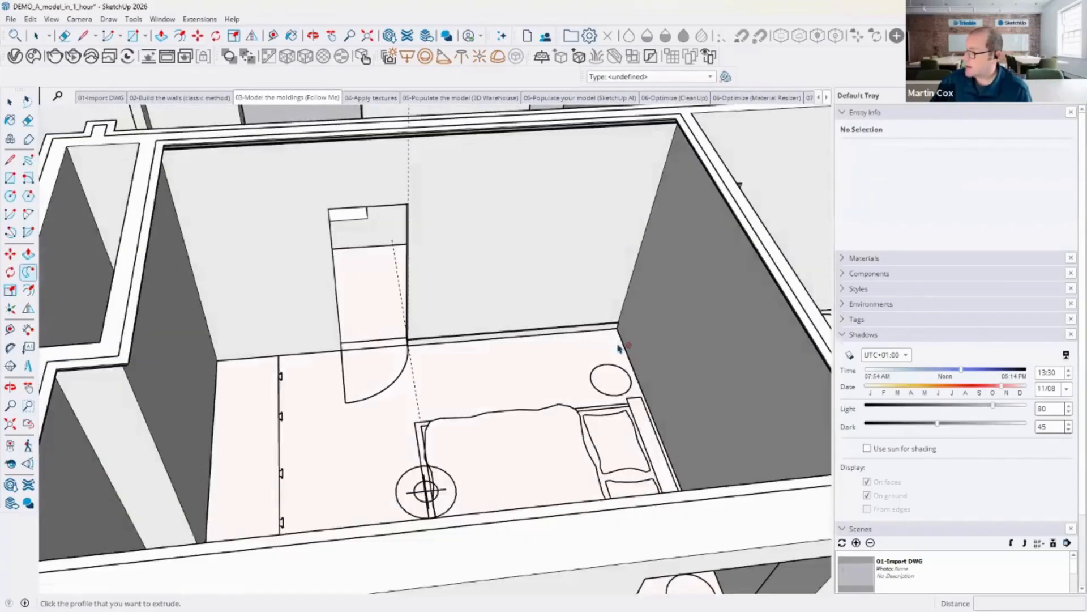
{"action": "scroll", "coordinate": [619, 348], "scroll_direction": "down", "scroll_amount": 3}
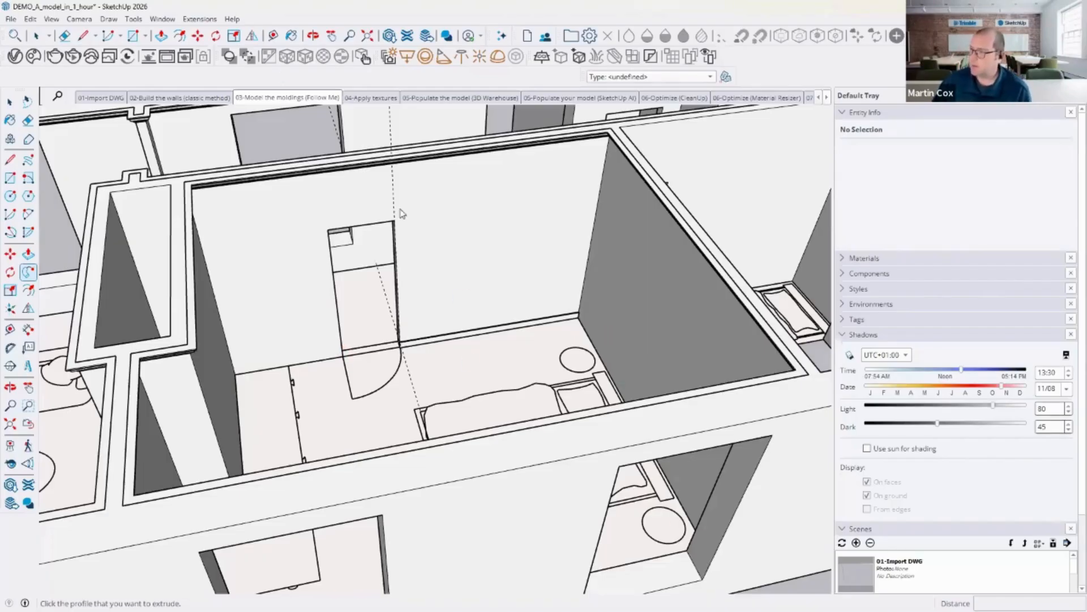
{"action": "middle_click_drag", "start_coordinate": [454, 306], "coordinate": [617, 280]}
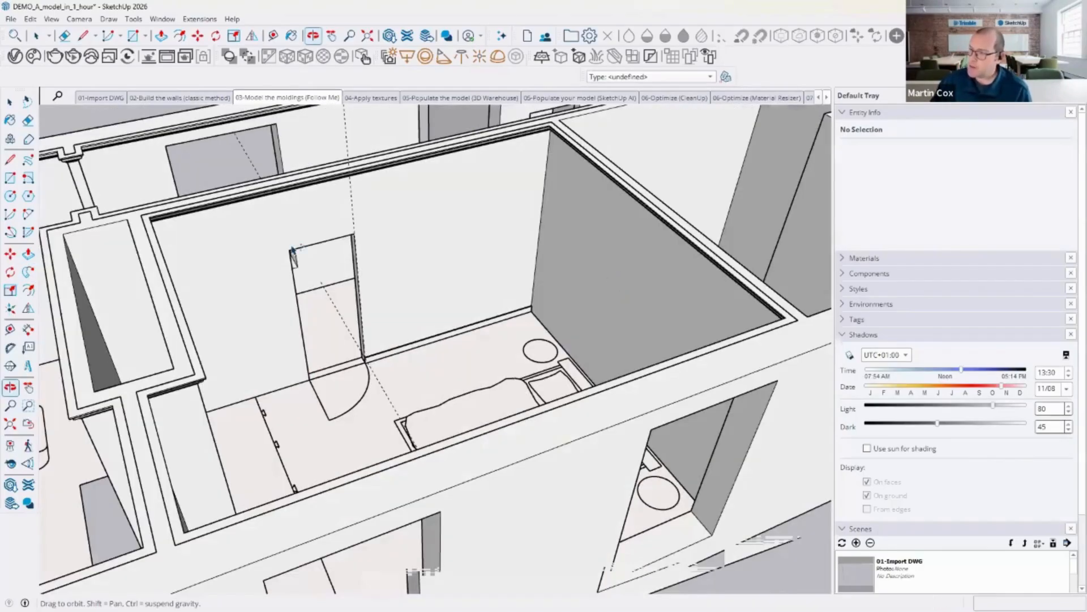
{"action": "middle_click_drag", "start_coordinate": [236, 160], "coordinate": [303, 393]}
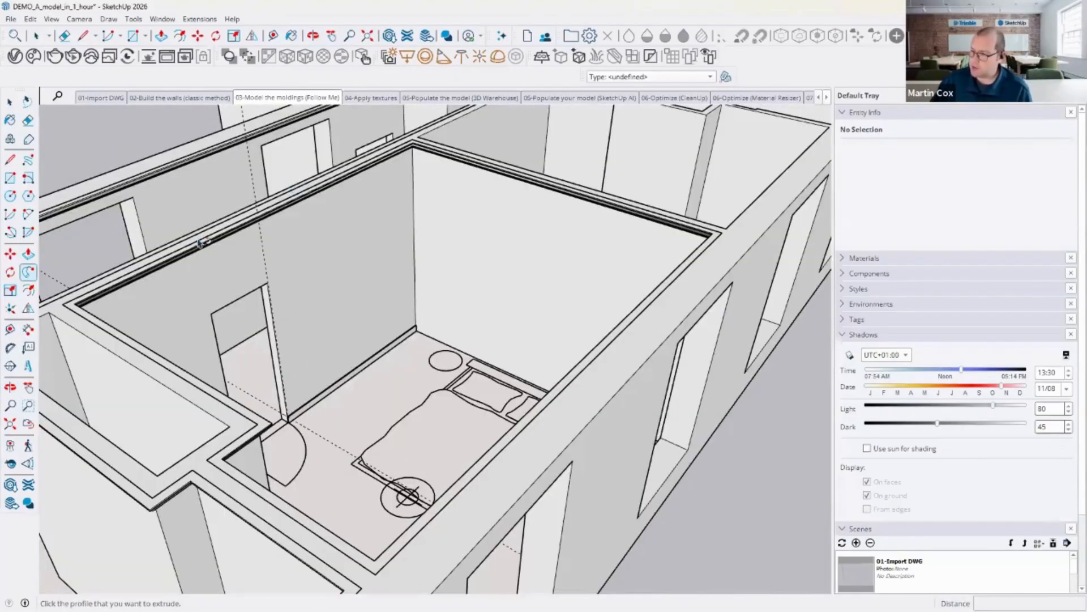
{"action": "left_click", "coordinate": [27, 120]}
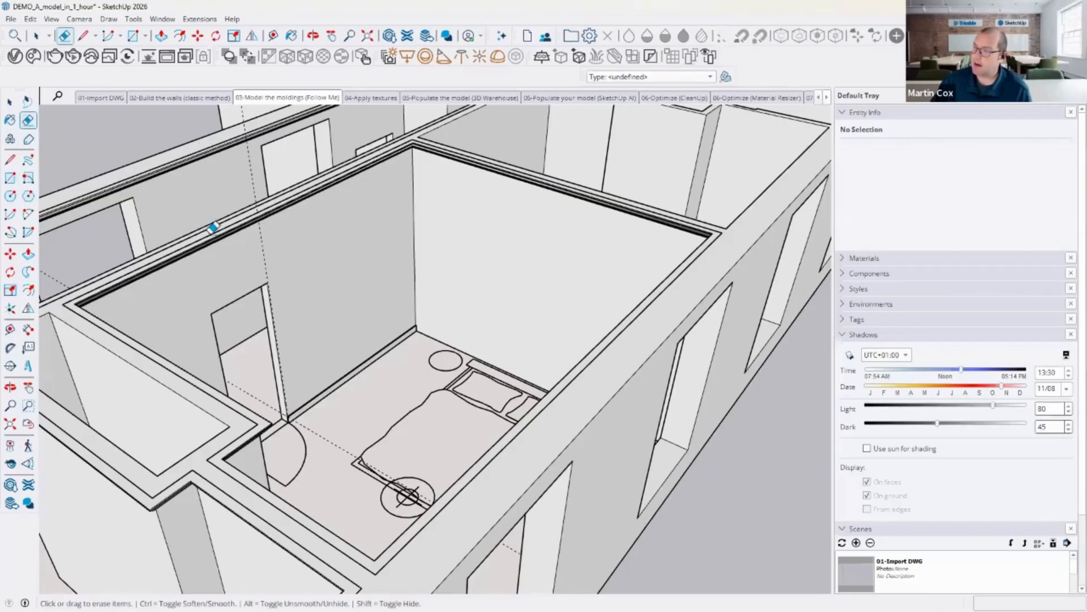
{"action": "middle_click_drag", "start_coordinate": [212, 223], "coordinate": [160, 170]}
{"action": "left_click_drag", "start_coordinate": [483, 473], "coordinate": [539, 466]}
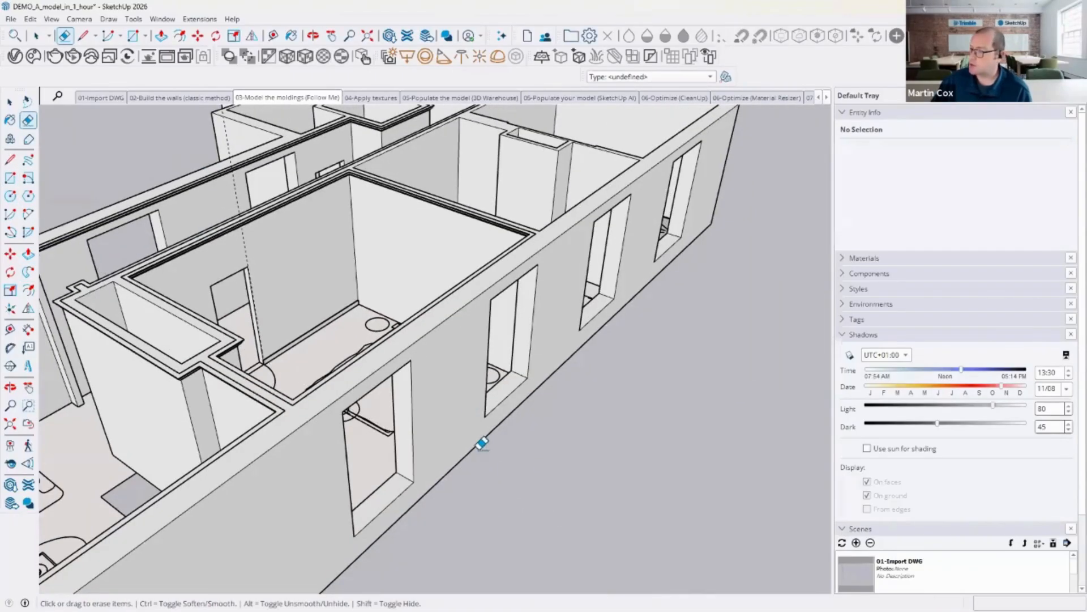
{"action": "mouse_move", "coordinate": [332, 195]}
{"action": "middle_mouse_down"}
{"action": "mouse_move", "coordinate": [255, 165]}
{"action": "mouse_move", "coordinate": [269, 122]}
{"action": "middle_mouse_up"}
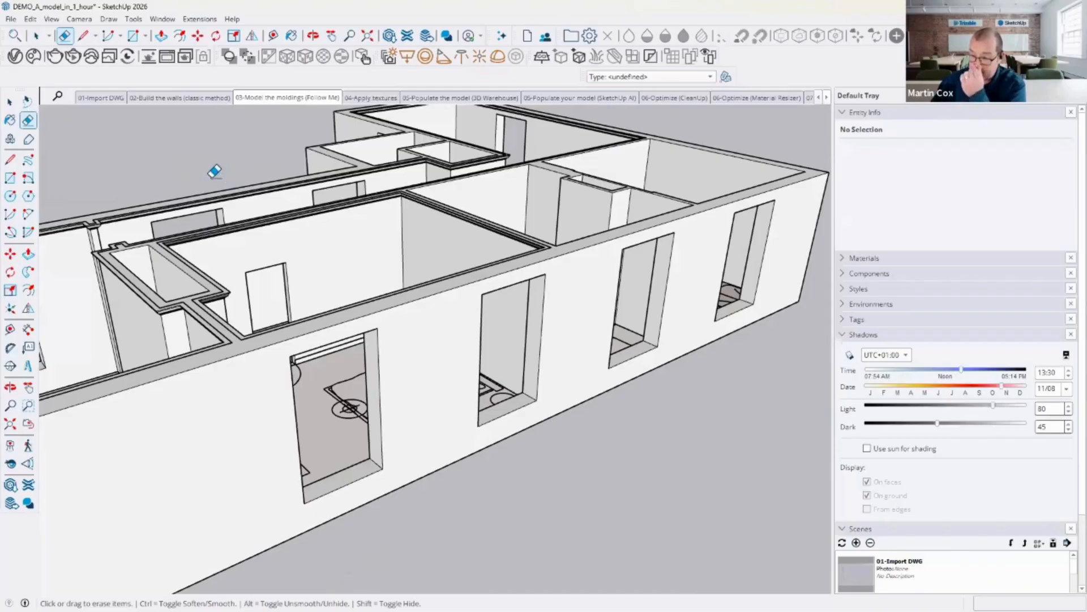
Step: Draw a 2 m by 1 m rectangle on the ground beside the building
{"action": "left_click", "coordinate": [10, 178]}
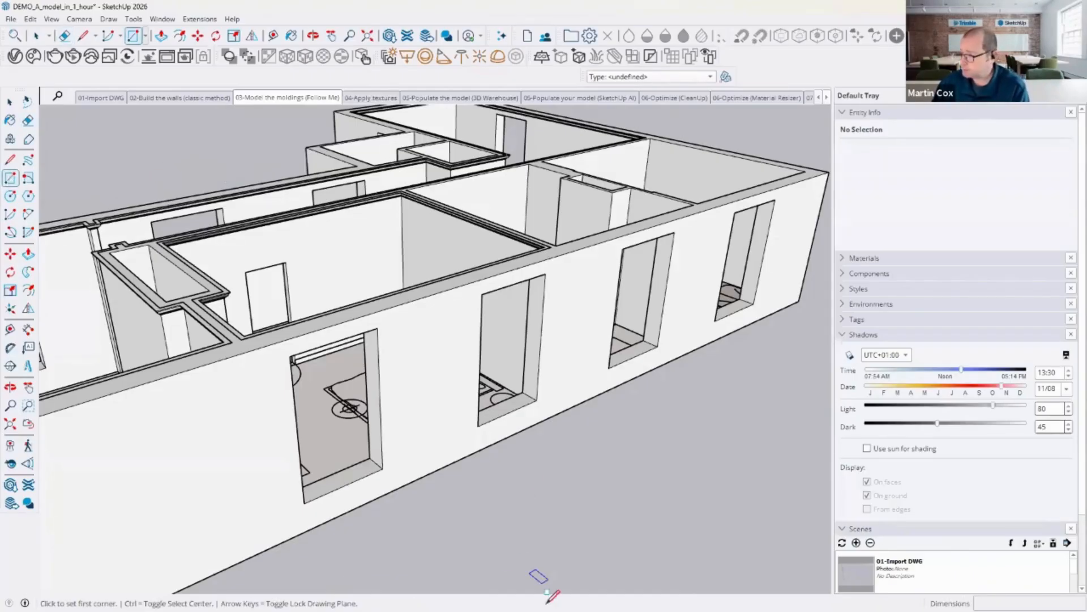
{"action": "left_click", "coordinate": [512, 498]}
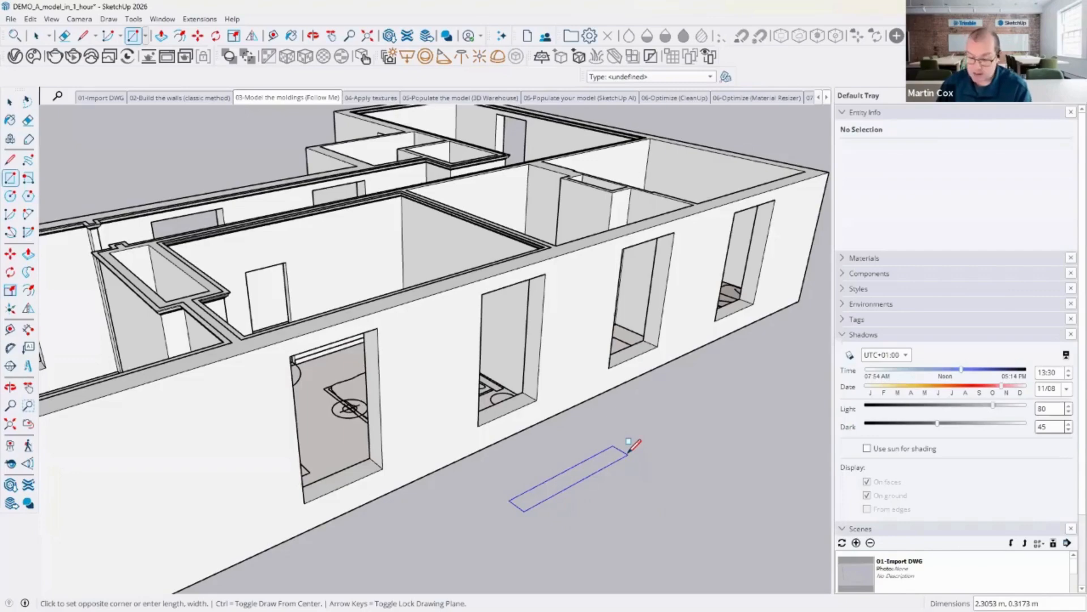
{"action": "type", "text": "2m,1m"}
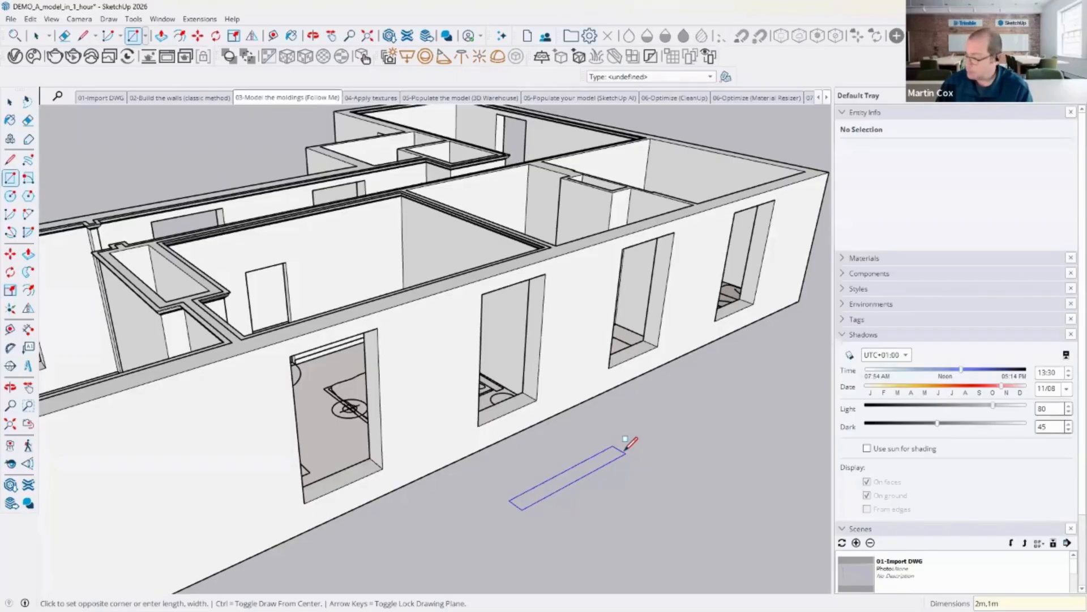
{"action": "key", "text": "Return"}
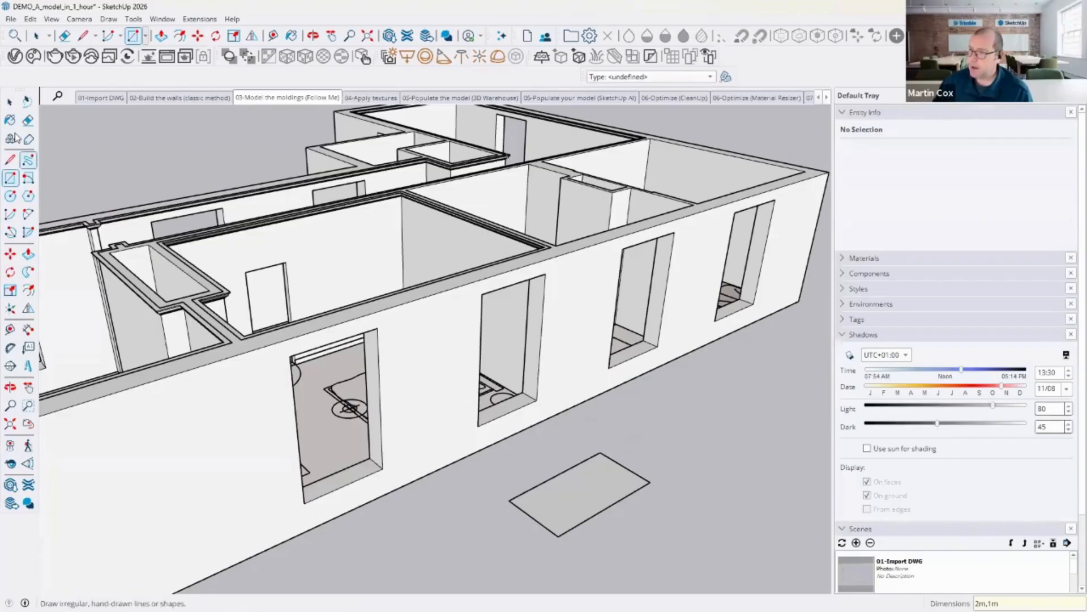
Step: Erase the 2 m by 1 m rectangle drawn on the ground beside the building
{"action": "left_click", "coordinate": [10, 103]}
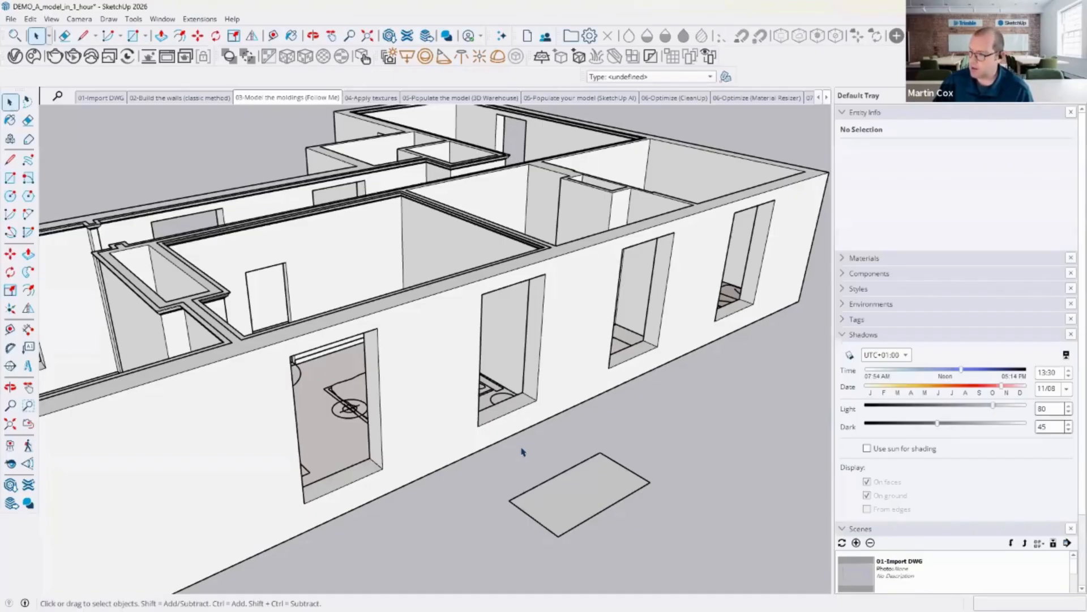
{"action": "left_click_drag", "start_coordinate": [497, 447], "coordinate": [682, 557]}
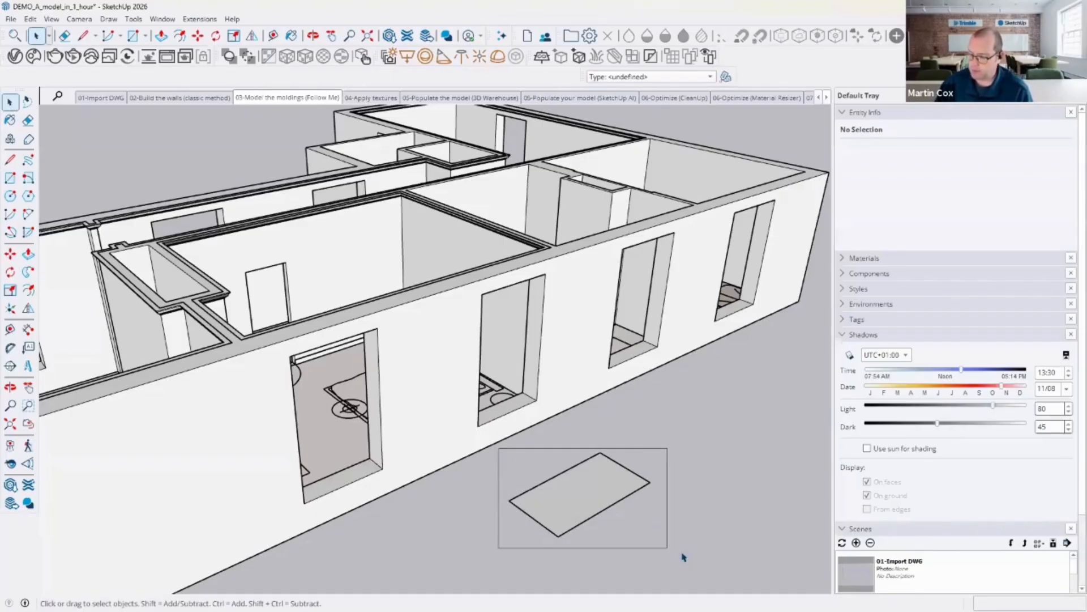
{"action": "key", "text": "Delete"}
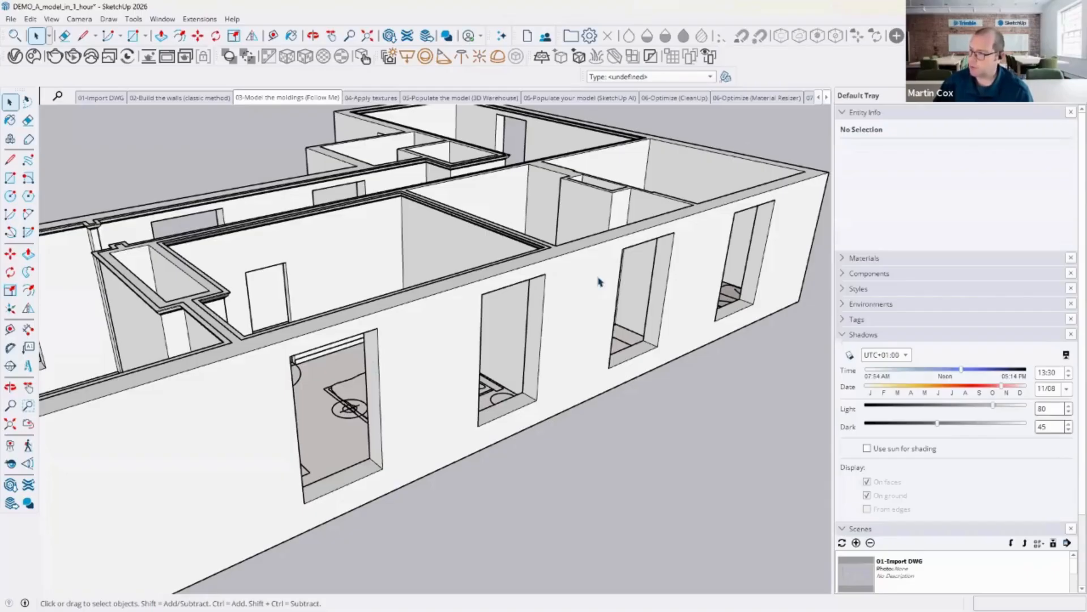
Step: Examine the bedroom's walls, floor and molding components by orbiting around and selecting them
{"action": "middle_click_drag", "start_coordinate": [598, 276], "coordinate": [403, 318]}
{"action": "middle_click_drag", "start_coordinate": [376, 269], "coordinate": [492, 311]}
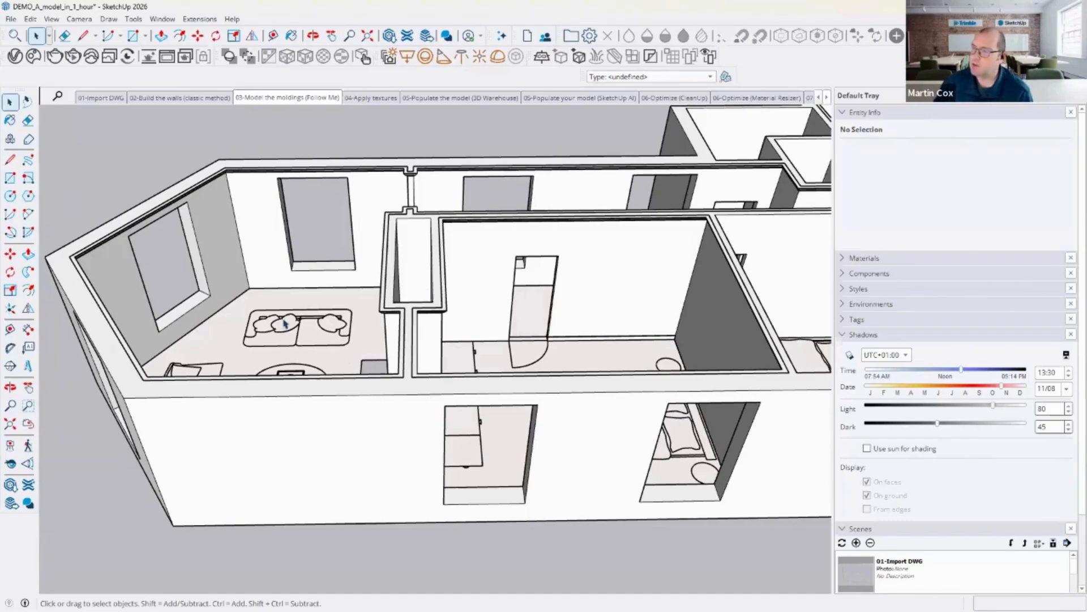
{"action": "left_click", "coordinate": [260, 250]}
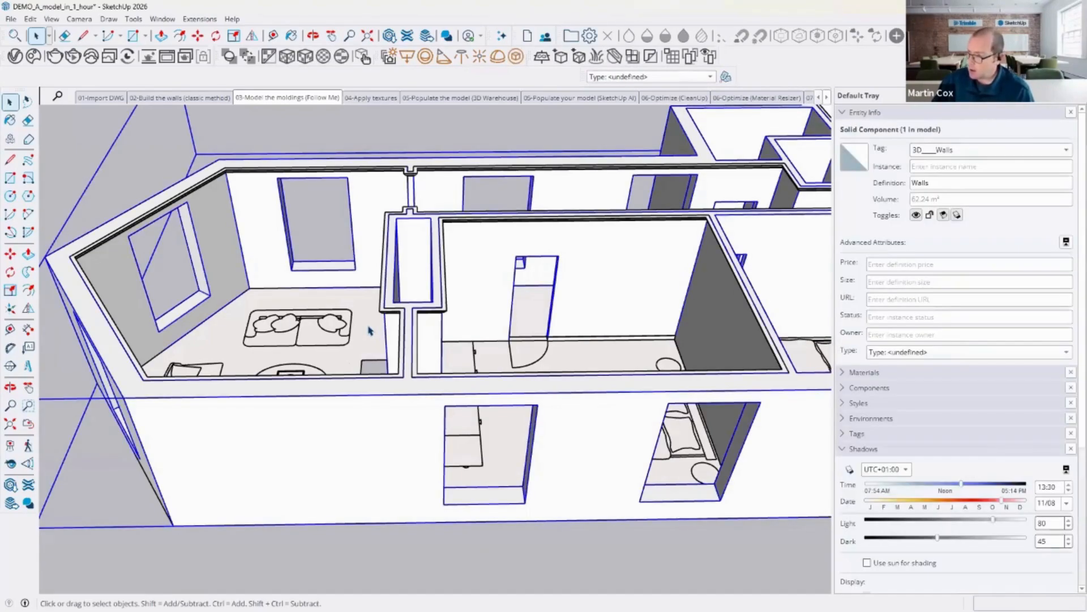
{"action": "left_click", "coordinate": [368, 330]}
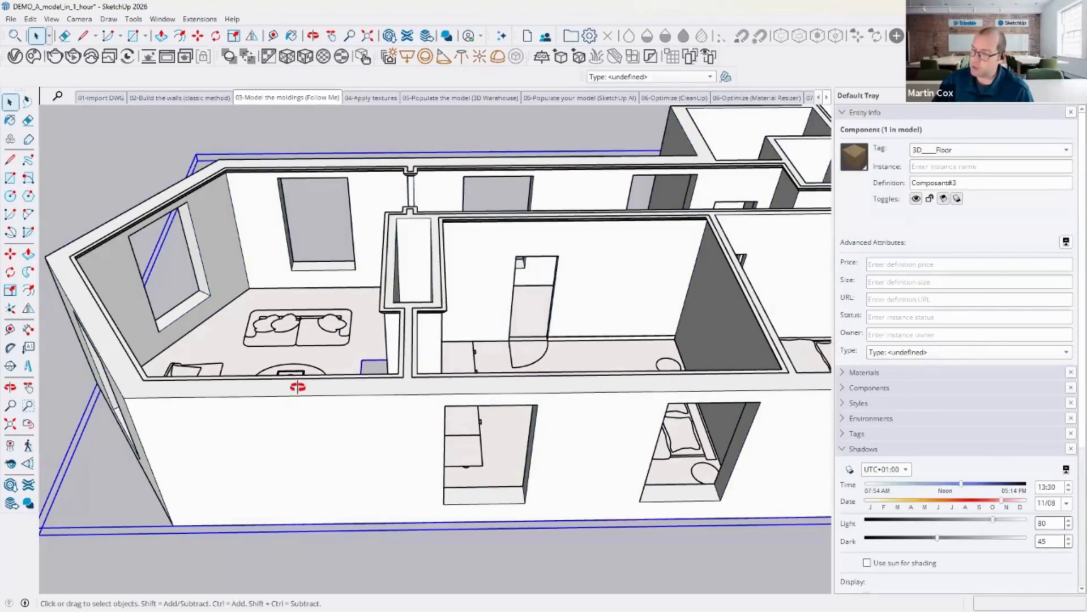
{"action": "middle_click_drag", "start_coordinate": [293, 381], "coordinate": [310, 119]}
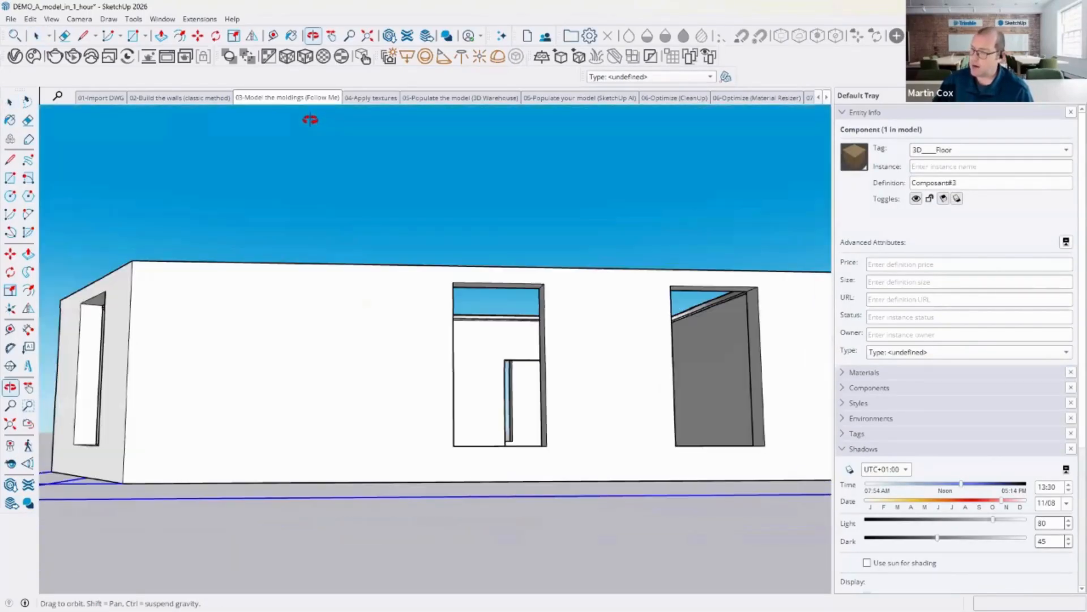
{"action": "middle_click_drag", "start_coordinate": [221, 464], "coordinate": [252, 233]}
{"action": "left_click", "coordinate": [254, 233]}
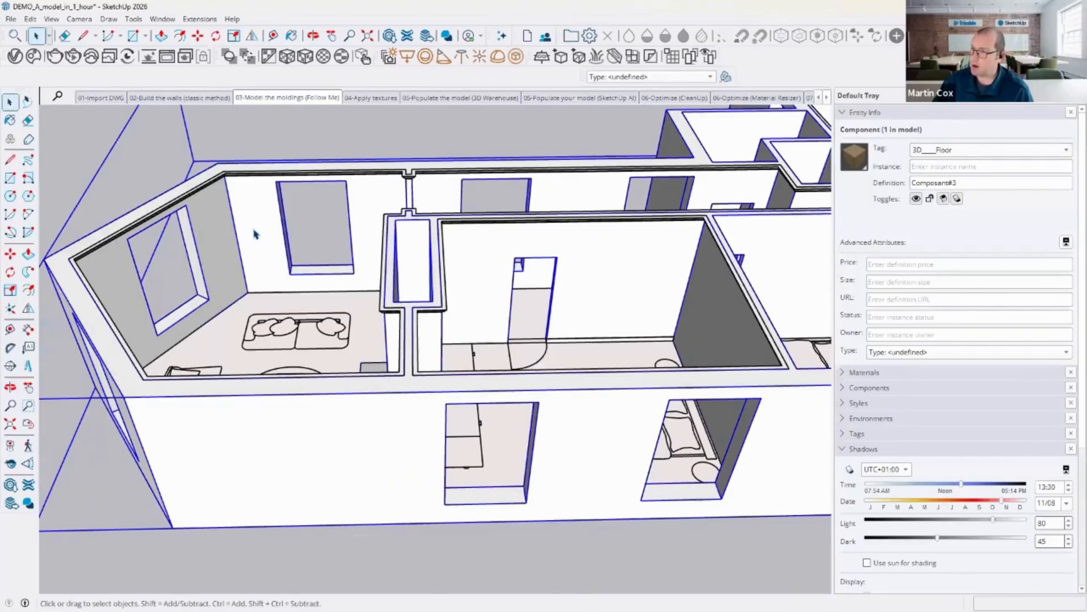
{"action": "left_click", "coordinate": [444, 307]}
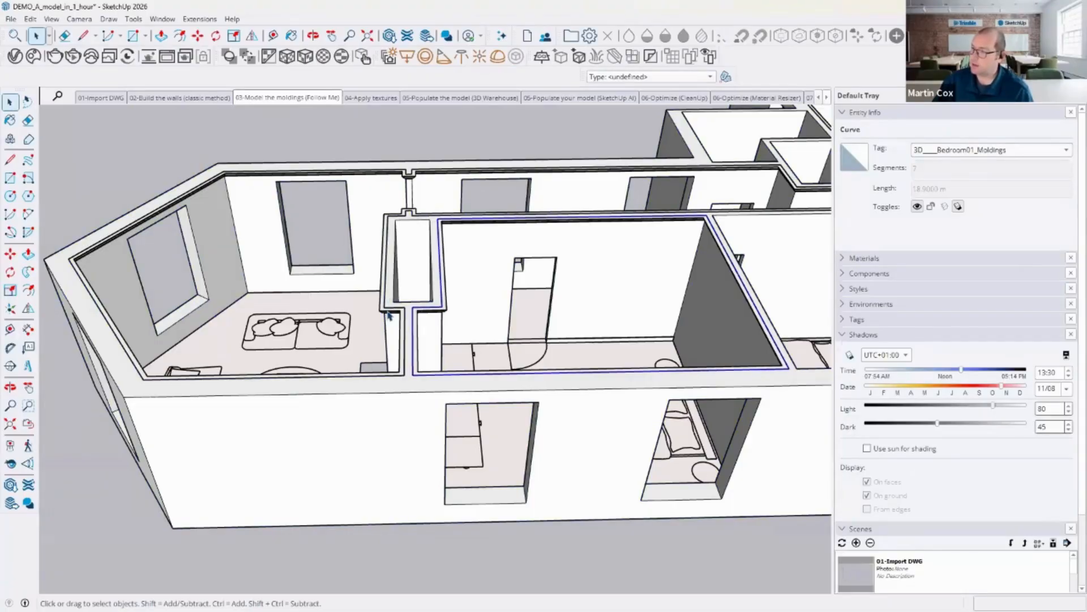
{"action": "left_click", "coordinate": [346, 292]}
{"action": "left_click", "coordinate": [28, 138]}
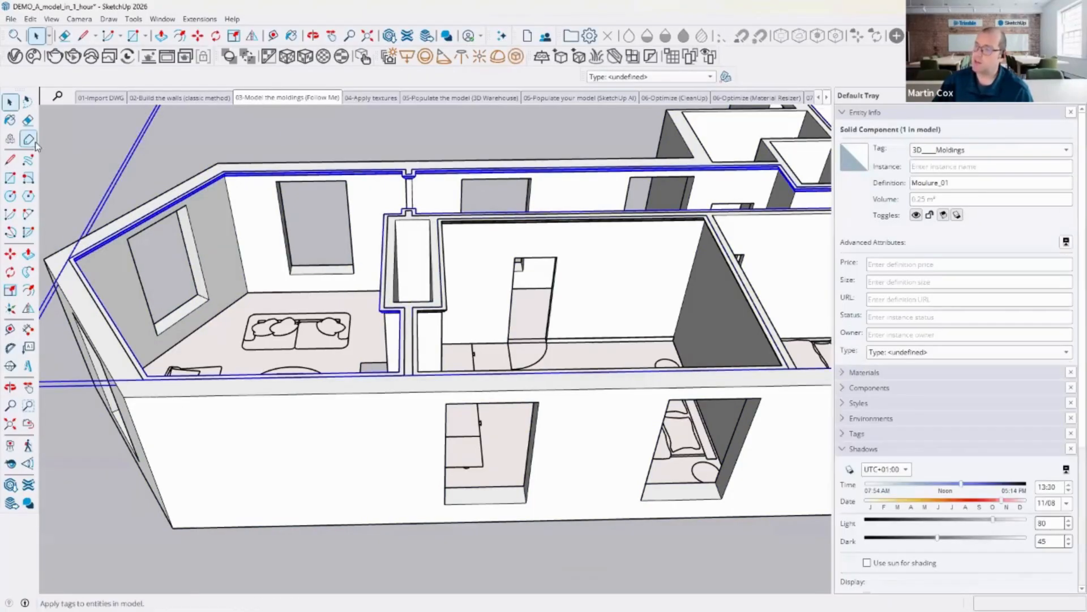
{"action": "left_click", "coordinate": [9, 102]}
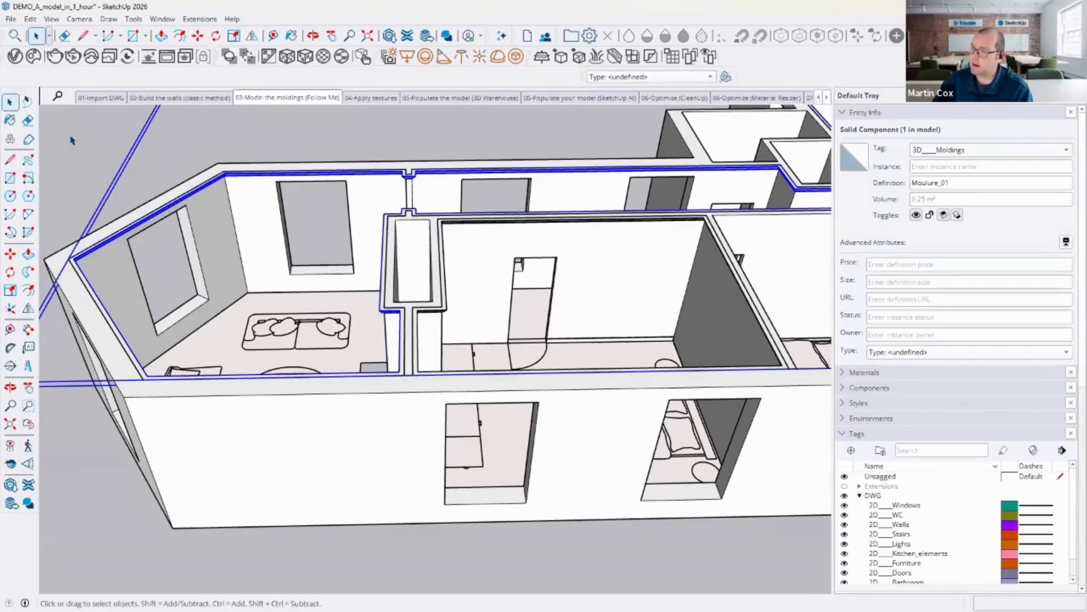
{"action": "left_click", "coordinate": [72, 139]}
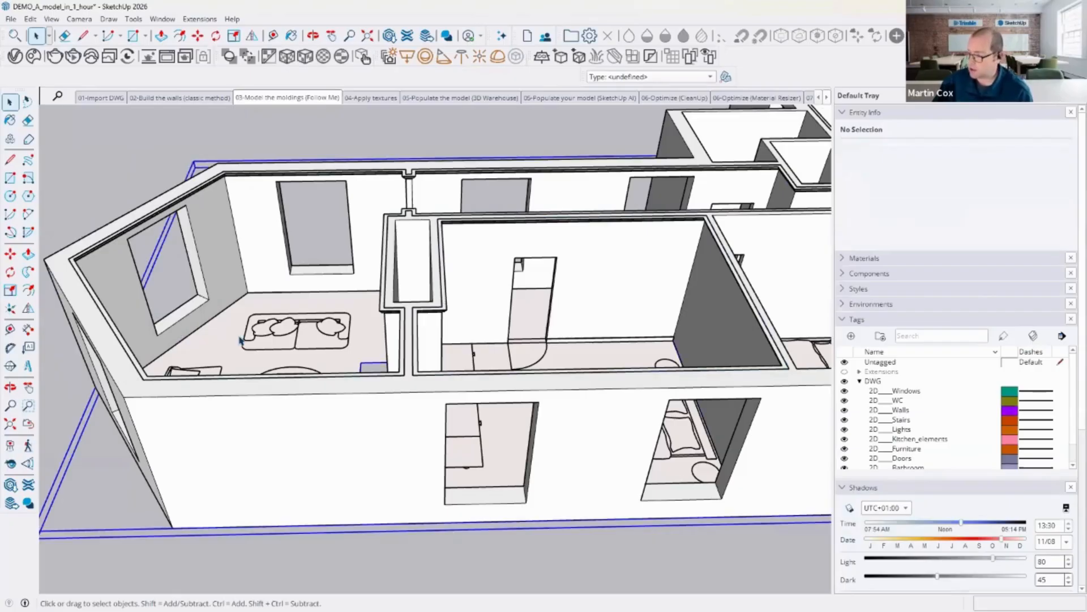
Step: Open the floor component and paint the parquet flooring with the Wood_Veneer_15_1K wood material
{"action": "left_click", "coordinate": [240, 341]}
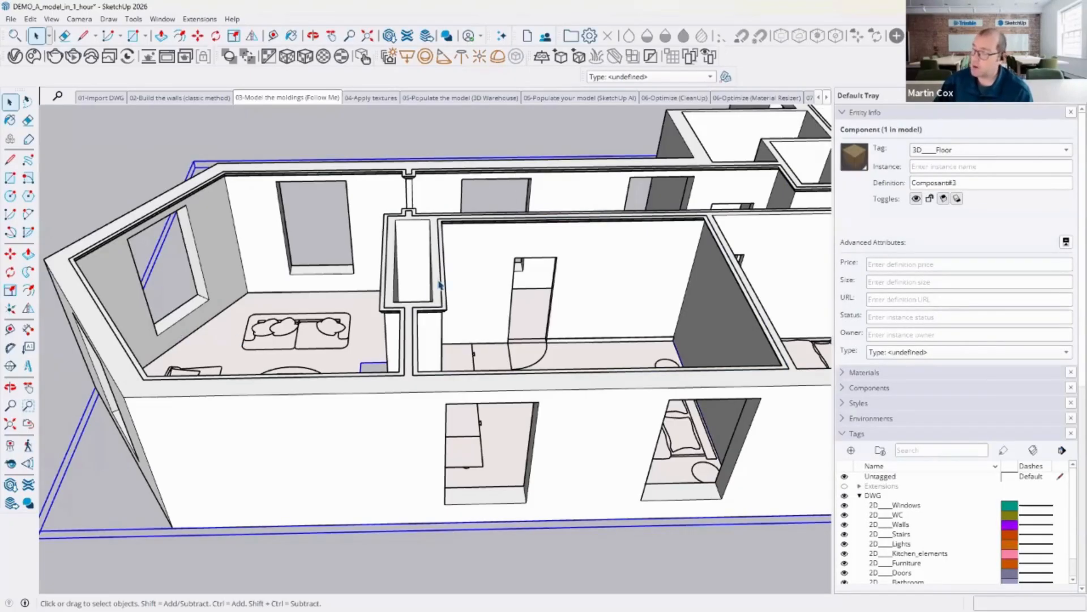
{"action": "key", "text": "o"}
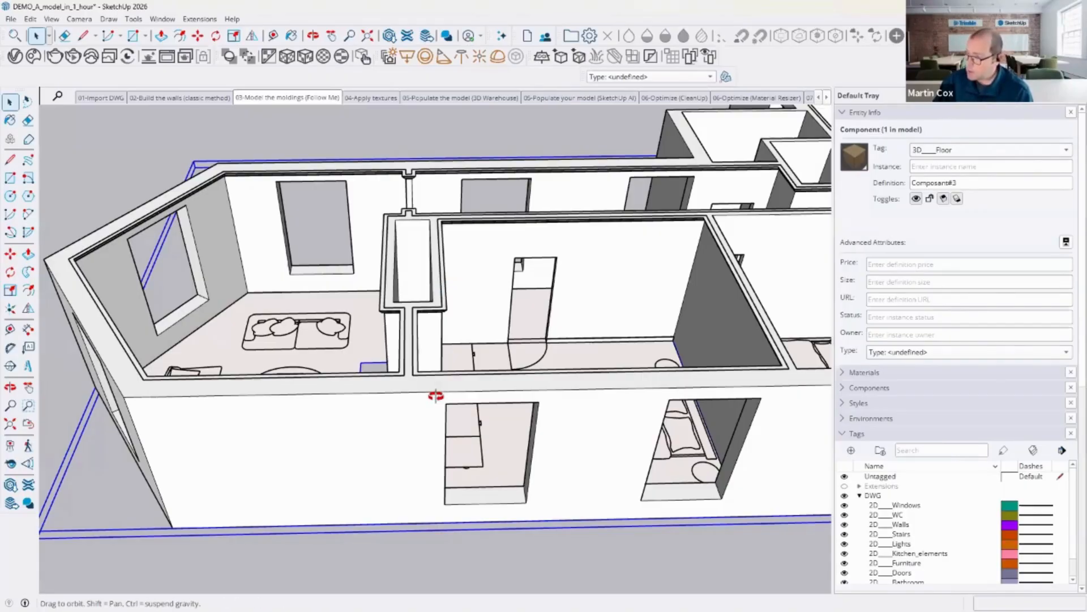
{"action": "double_click", "coordinate": [349, 347]}
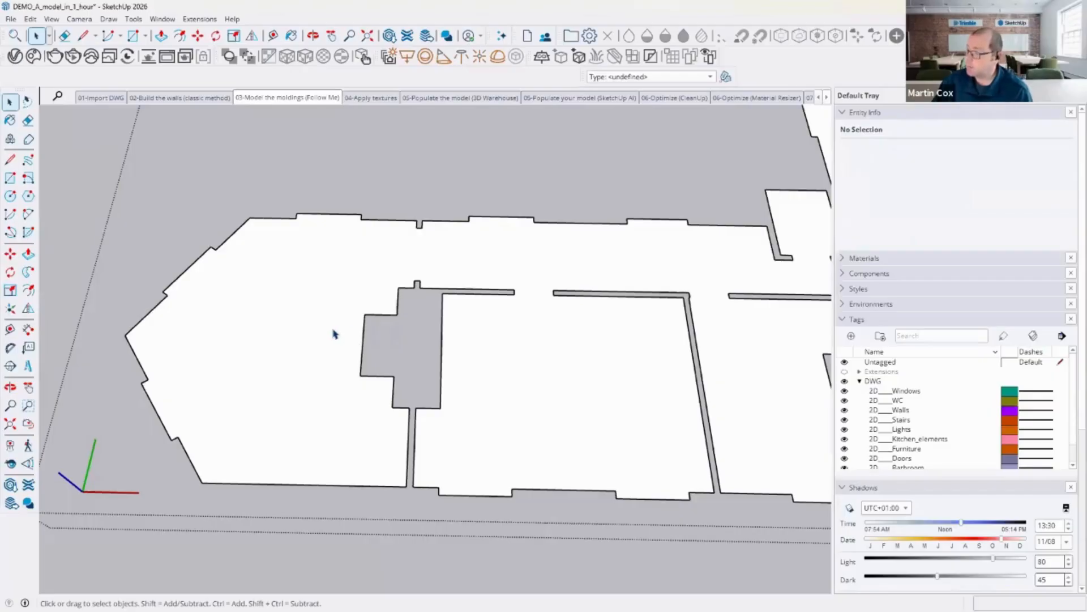
{"action": "left_click", "coordinate": [333, 332]}
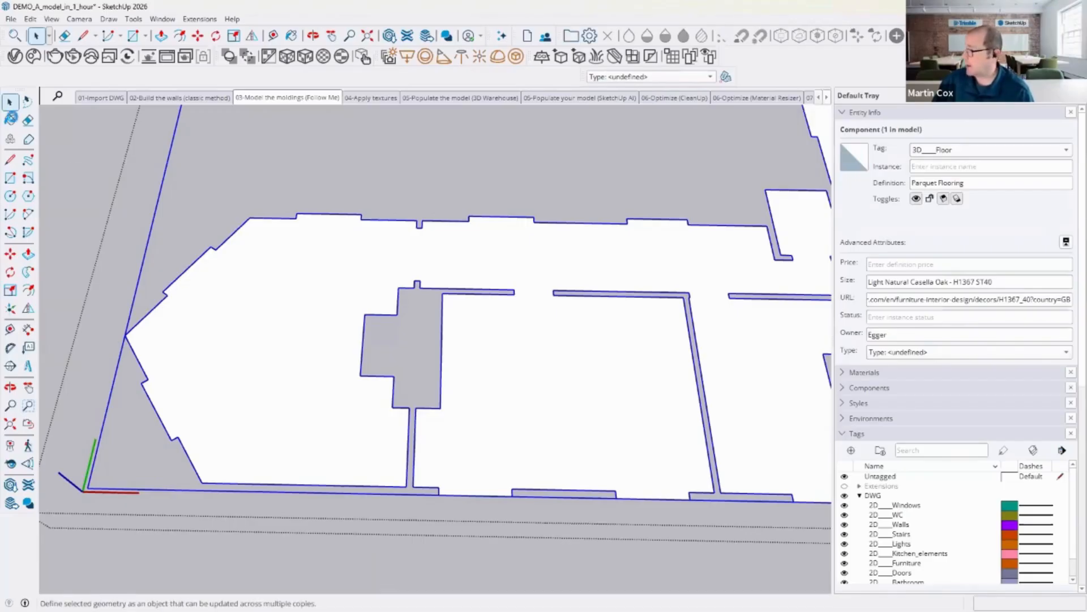
{"action": "left_click", "coordinate": [11, 119]}
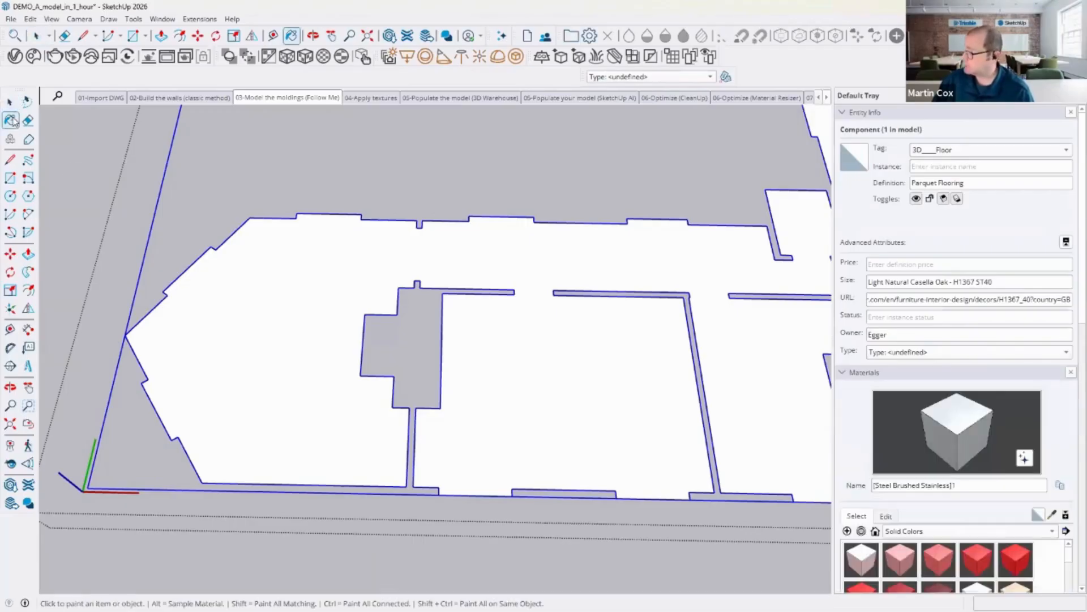
{"action": "left_click", "coordinate": [845, 114]}
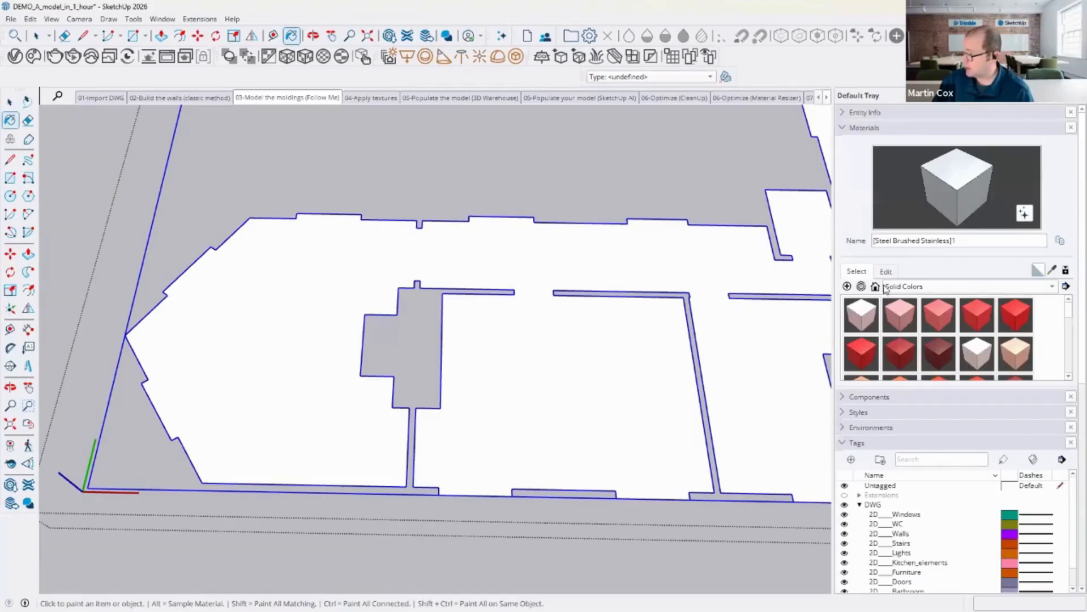
{"action": "left_click", "coordinate": [1055, 287]}
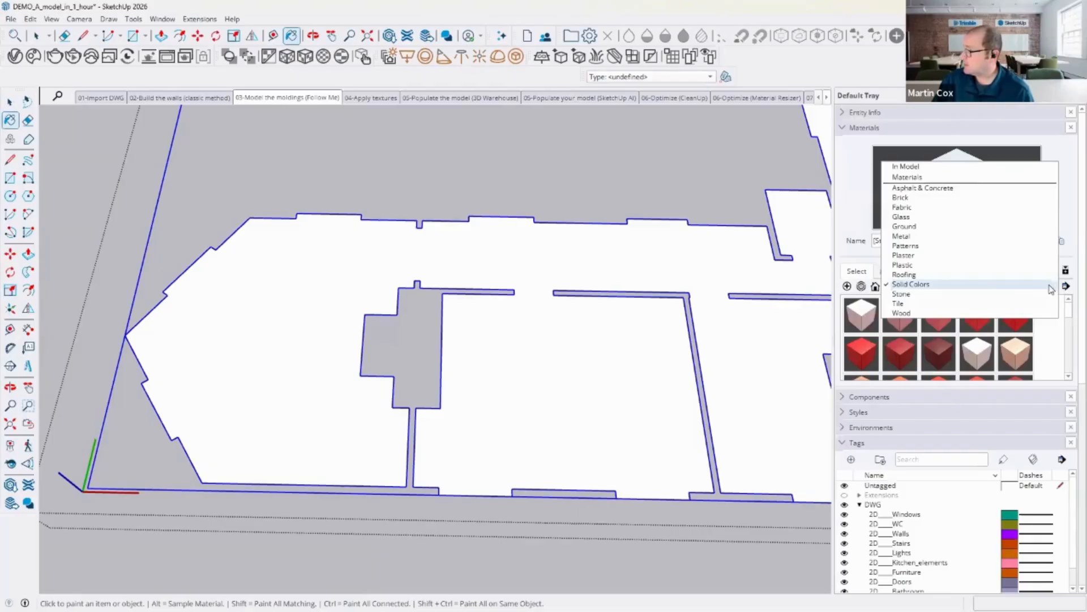
{"action": "left_click", "coordinate": [922, 316]}
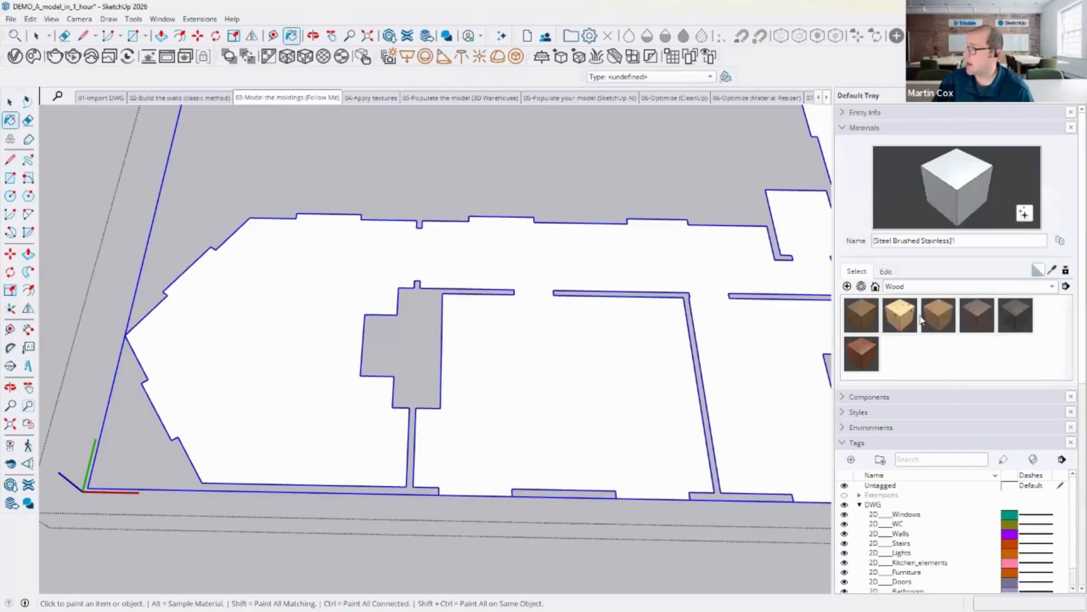
{"action": "left_click", "coordinate": [867, 355]}
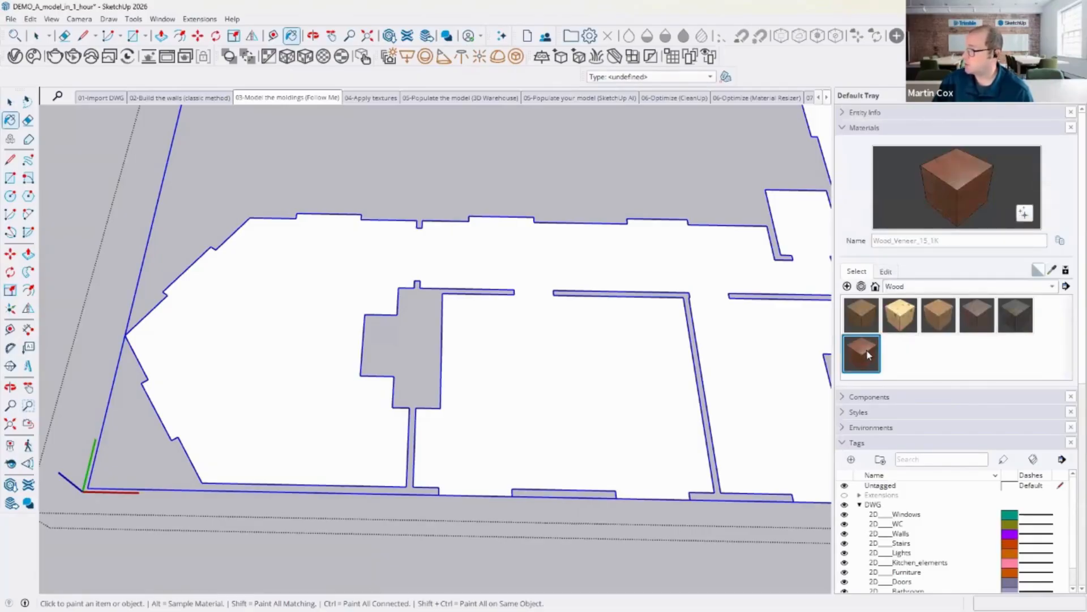
{"action": "left_click", "coordinate": [294, 279]}
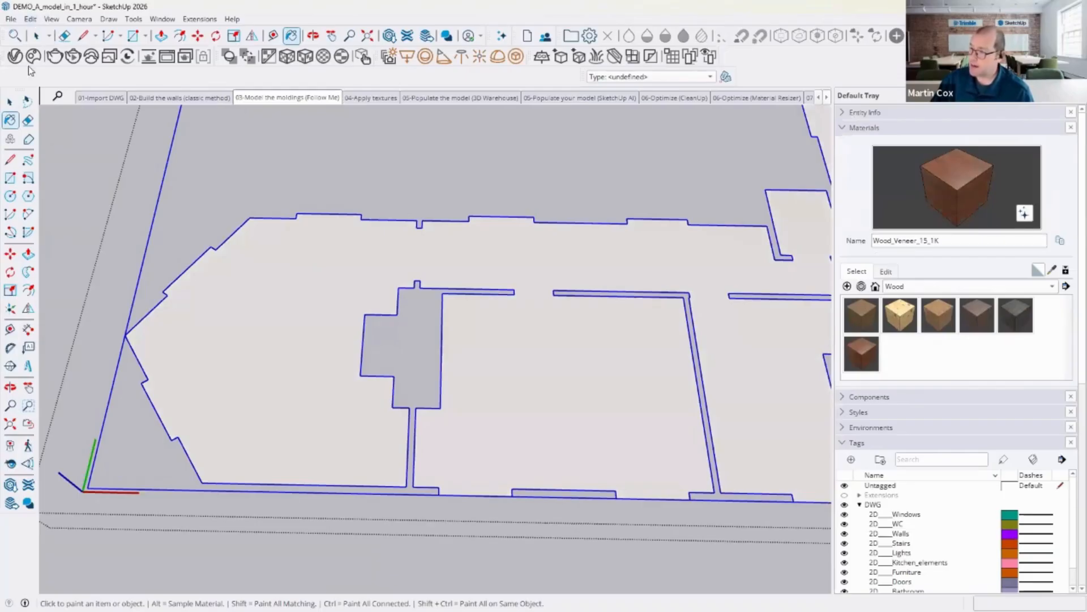
Step: Open the nested flooring object and paint its floor faces with Wood_Veneer_15_1K
{"action": "left_click", "coordinate": [10, 103]}
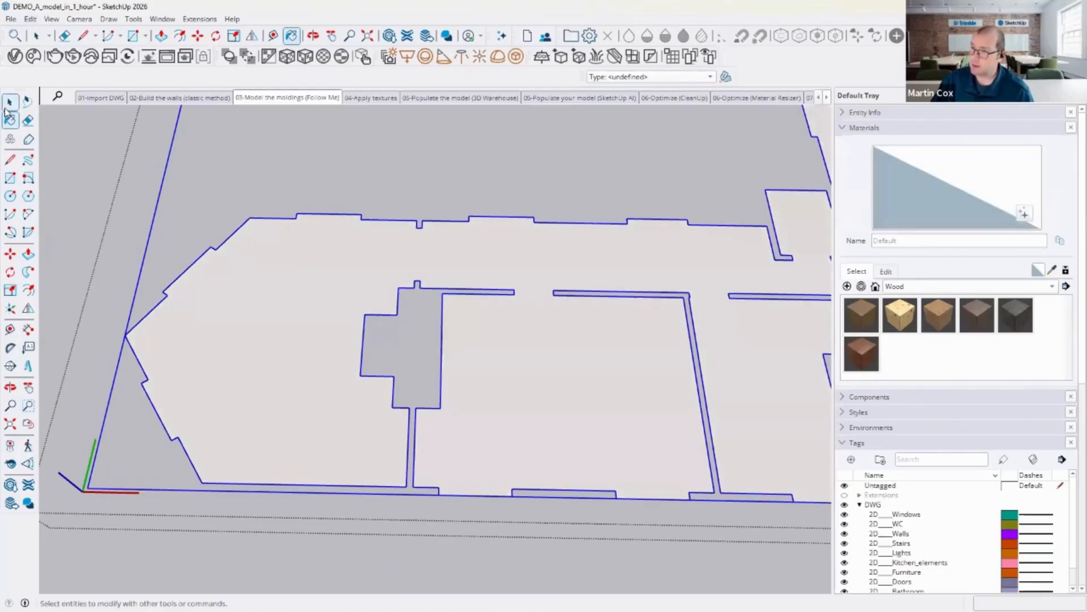
{"action": "left_click", "coordinate": [305, 281]}
{"action": "double_click", "coordinate": [306, 282]}
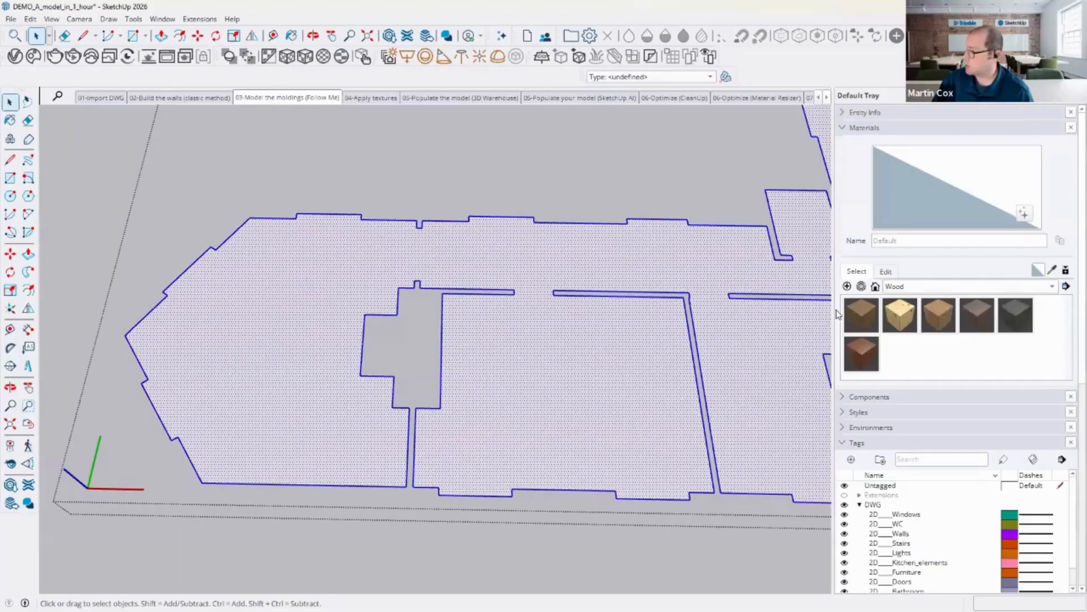
{"action": "left_click", "coordinate": [856, 349]}
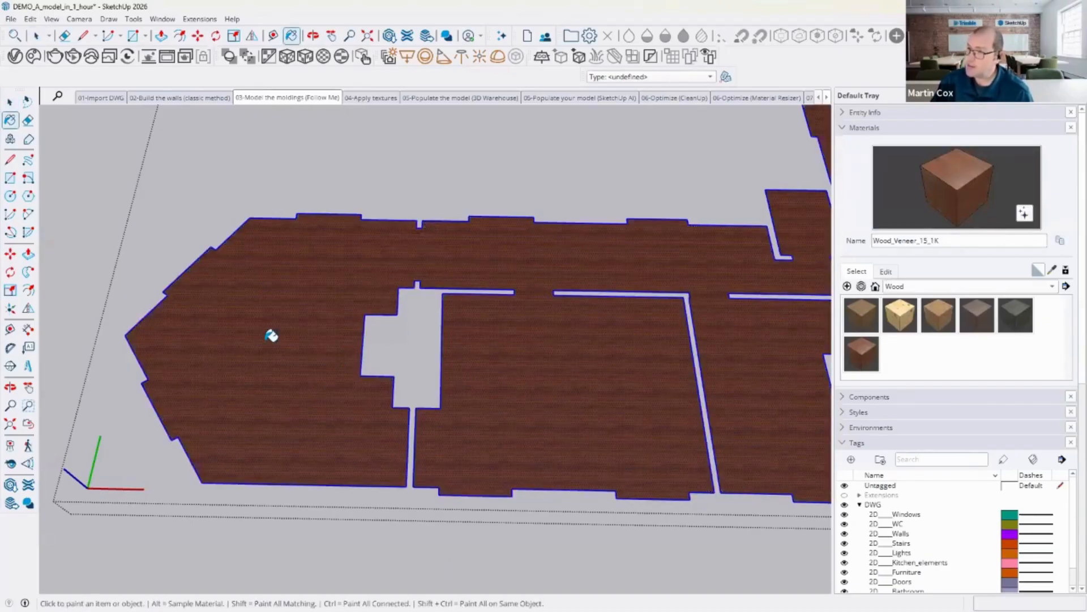
Step: Enlarge and reposition the floor's wood texture using the texture position pins, checking the material's 0.7500 m texture size
{"action": "key", "text": "space"}
{"action": "scroll", "coordinate": [271, 336], "scroll_direction": "up", "scroll_amount": 3}
{"action": "right_click", "coordinate": [245, 250]}
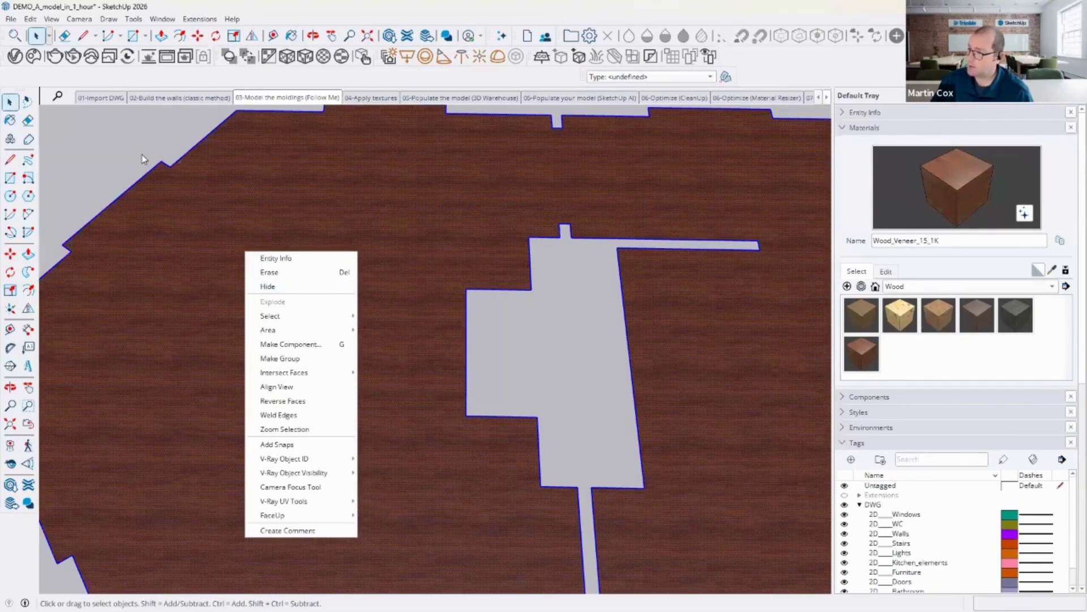
{"action": "left_click", "coordinate": [311, 270]}
{"action": "right_click", "coordinate": [319, 273]}
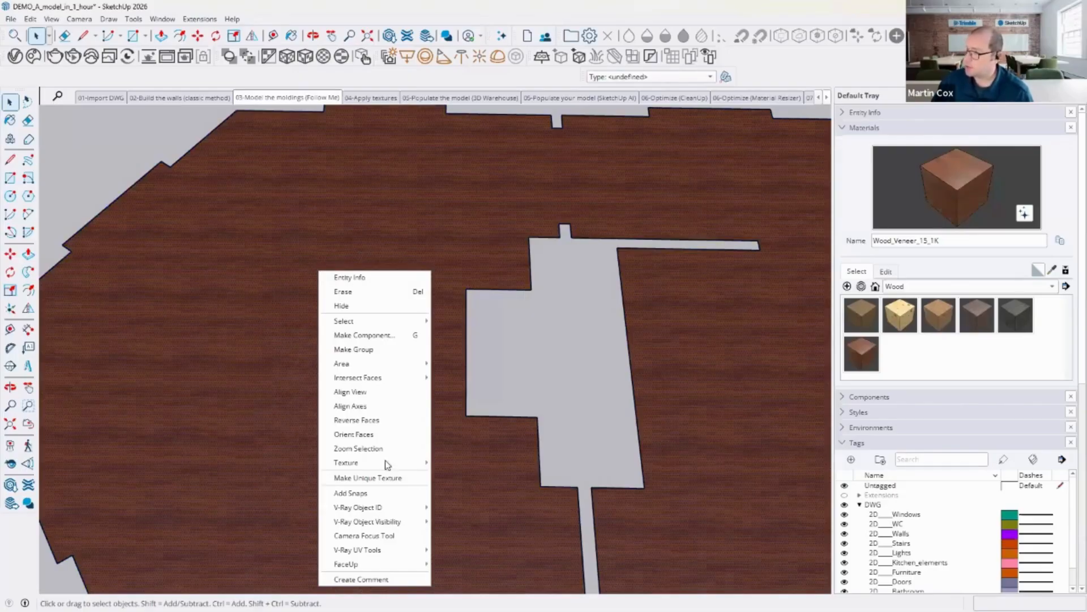
{"action": "mouse_move", "coordinate": [385, 463]}
{"action": "left_click", "coordinate": [456, 462]}
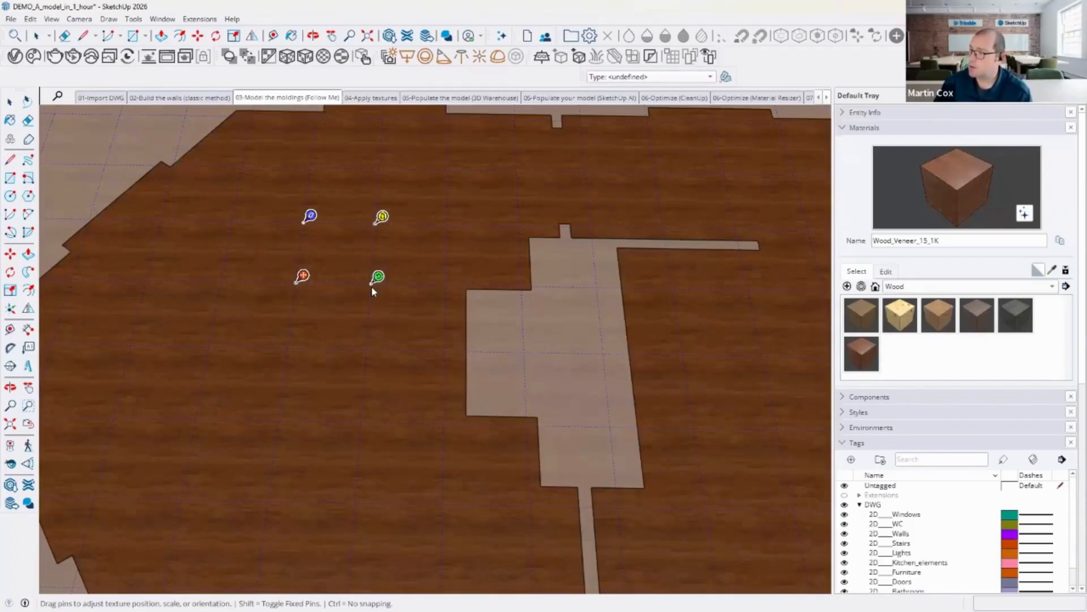
{"action": "left_click_drag", "start_coordinate": [377, 278], "coordinate": [494, 278]}
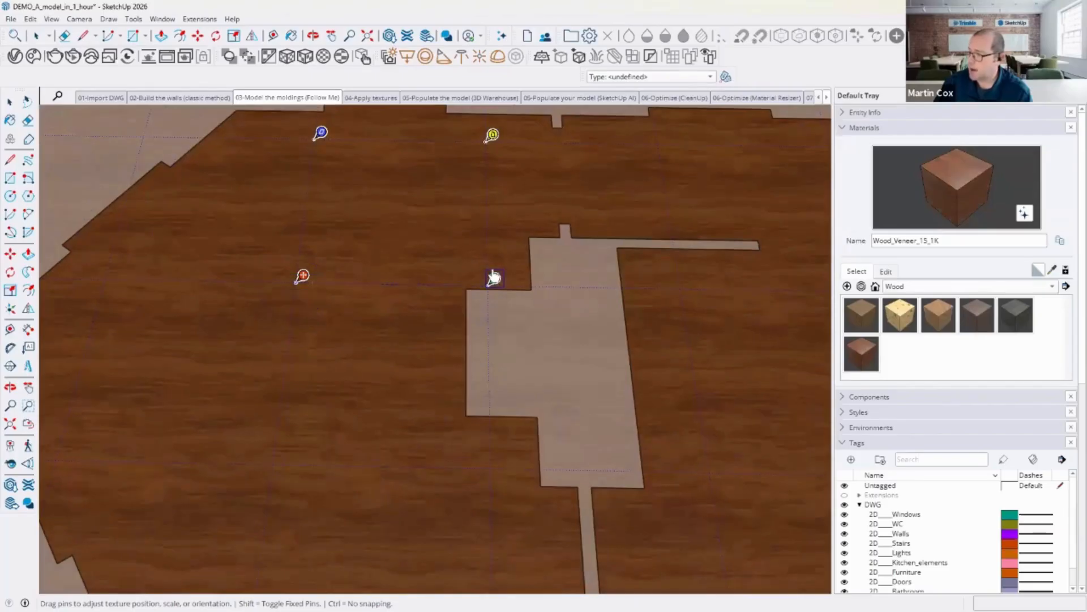
{"action": "left_click", "coordinate": [895, 278]}
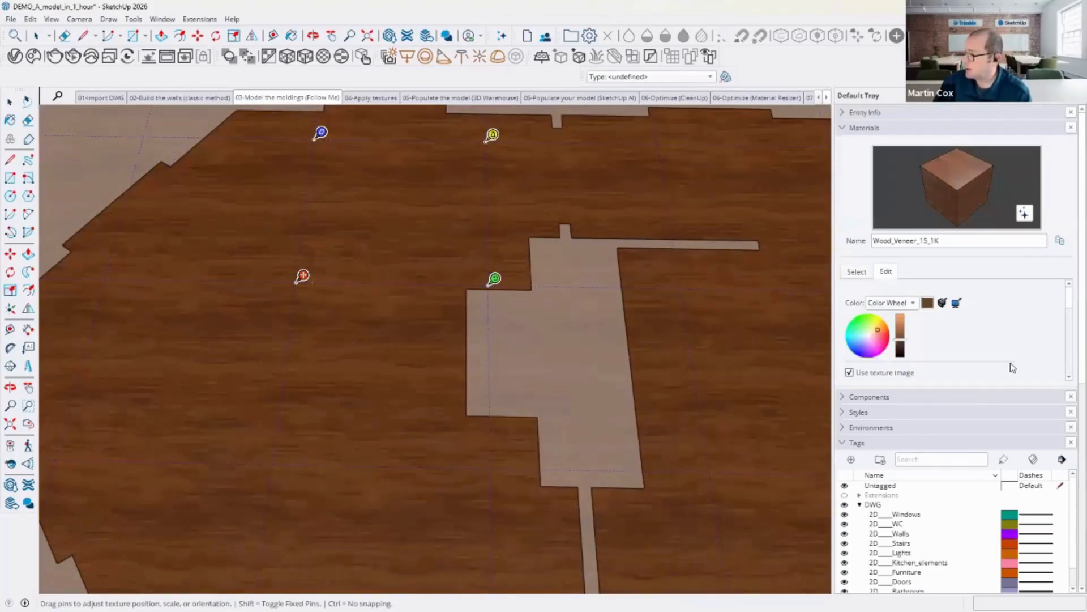
{"action": "scroll", "coordinate": [882, 344], "scroll_direction": "down", "scroll_amount": 3}
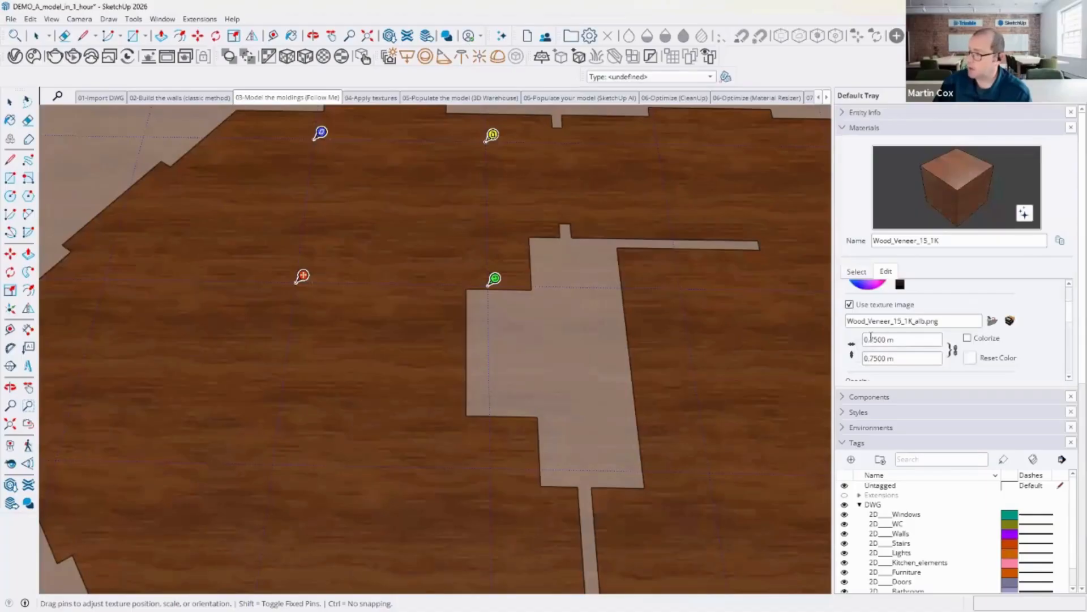
{"action": "scroll", "coordinate": [592, 390], "scroll_direction": "up", "scroll_amount": 2}
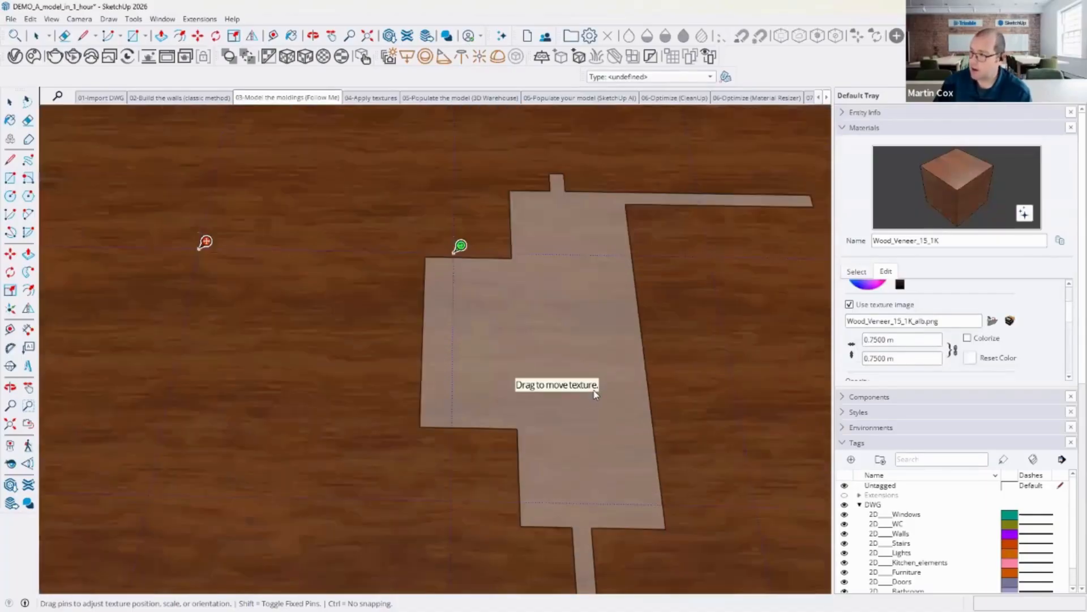
{"action": "scroll", "coordinate": [352, 313], "scroll_direction": "down", "scroll_amount": 3}
{"action": "scroll", "coordinate": [355, 322], "scroll_direction": "down", "scroll_amount": 2}
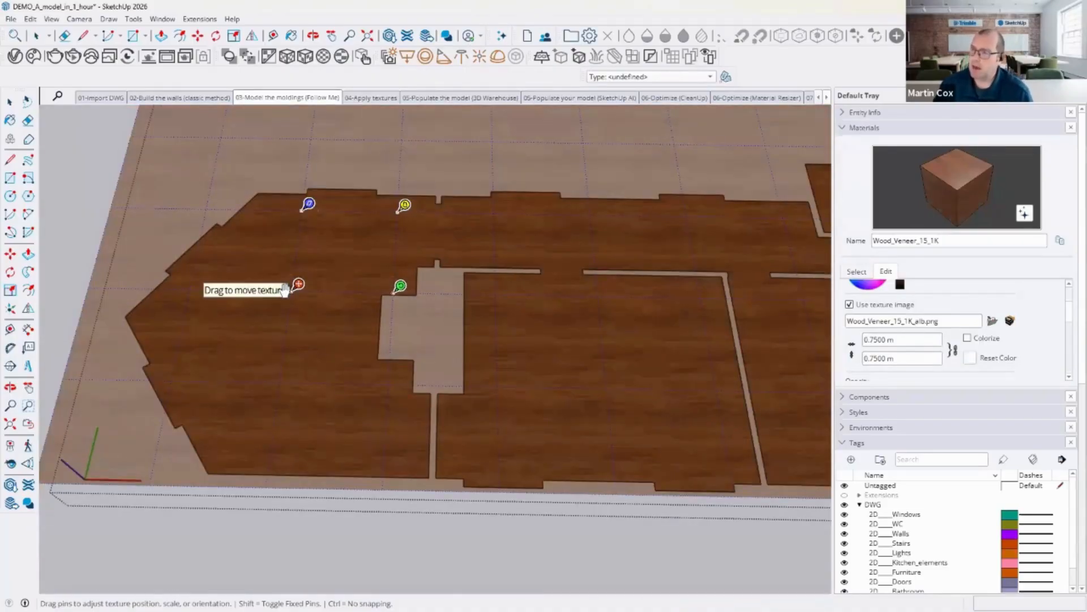
{"action": "left_click", "coordinate": [9, 100]}
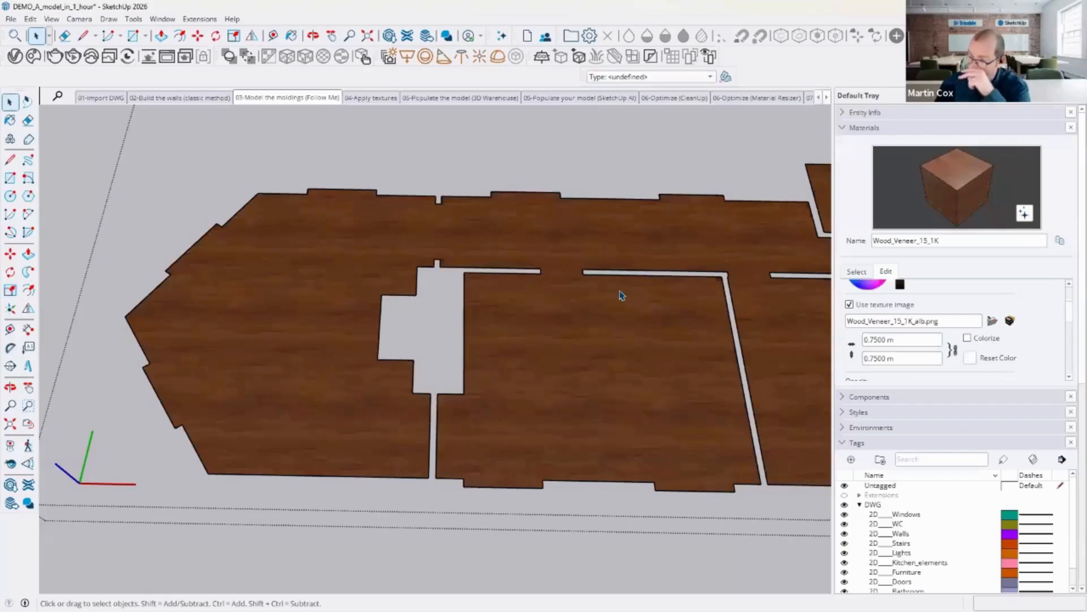
Step: Start creating a new material with a texture image, loading Wood-floor-ash from the Demo assets folder in Model in 1 hour
{"action": "left_click", "coordinate": [30, 19]}
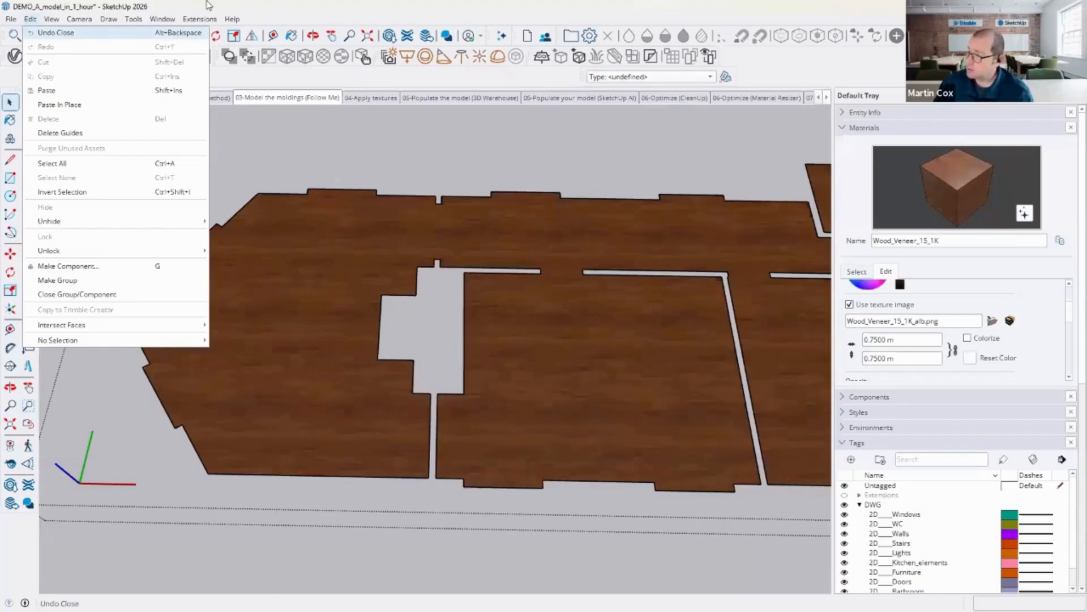
{"action": "left_click", "coordinate": [290, 8]}
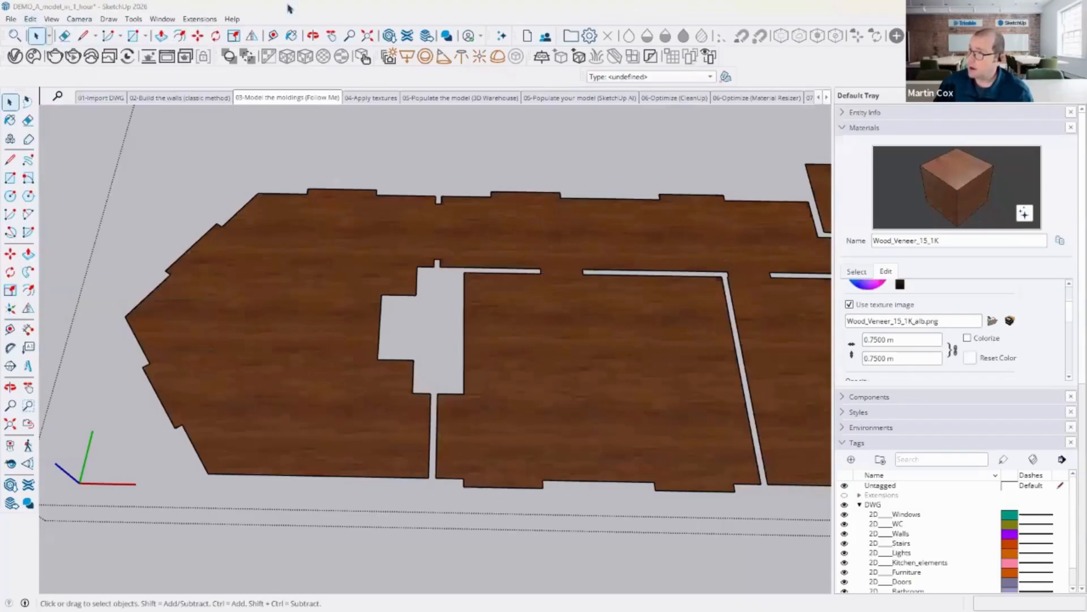
{"action": "double_click", "coordinate": [311, 319]}
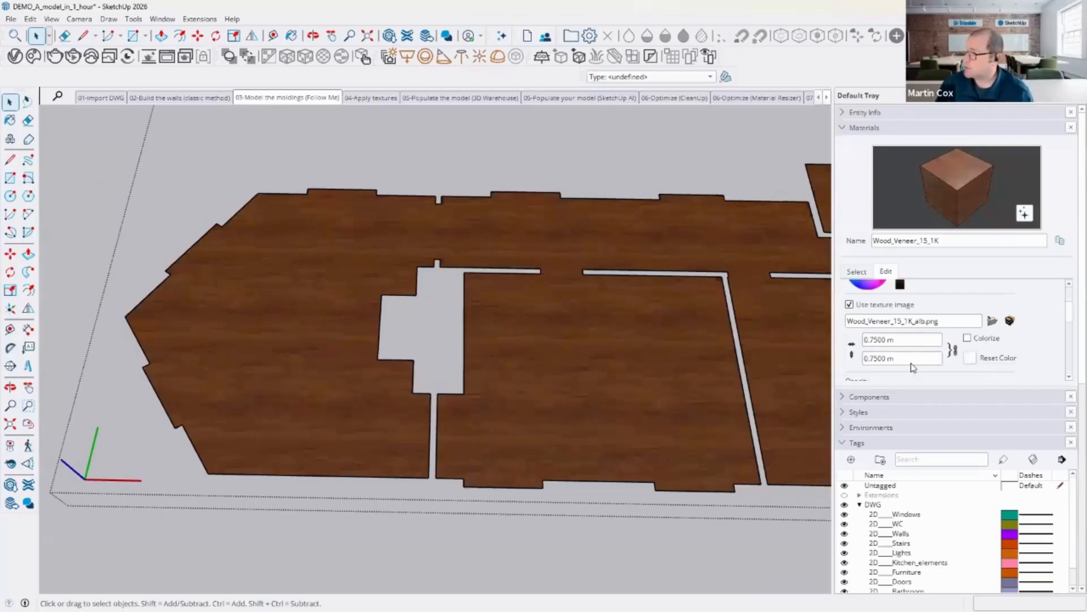
{"action": "scroll", "coordinate": [874, 309], "scroll_direction": "up", "scroll_amount": 3}
{"action": "left_click", "coordinate": [856, 271]}
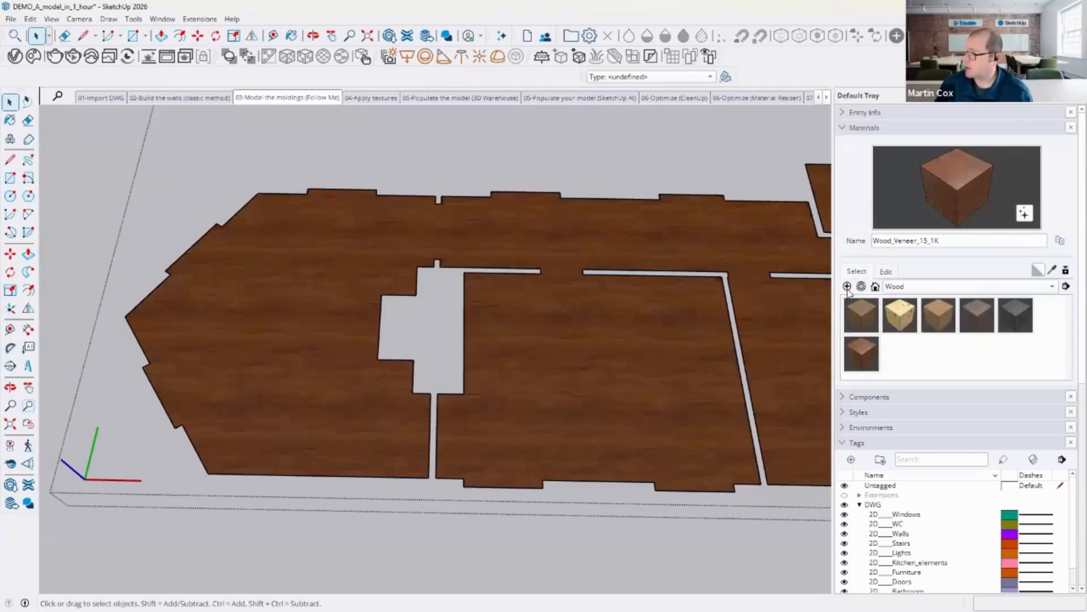
{"action": "left_click", "coordinate": [847, 286]}
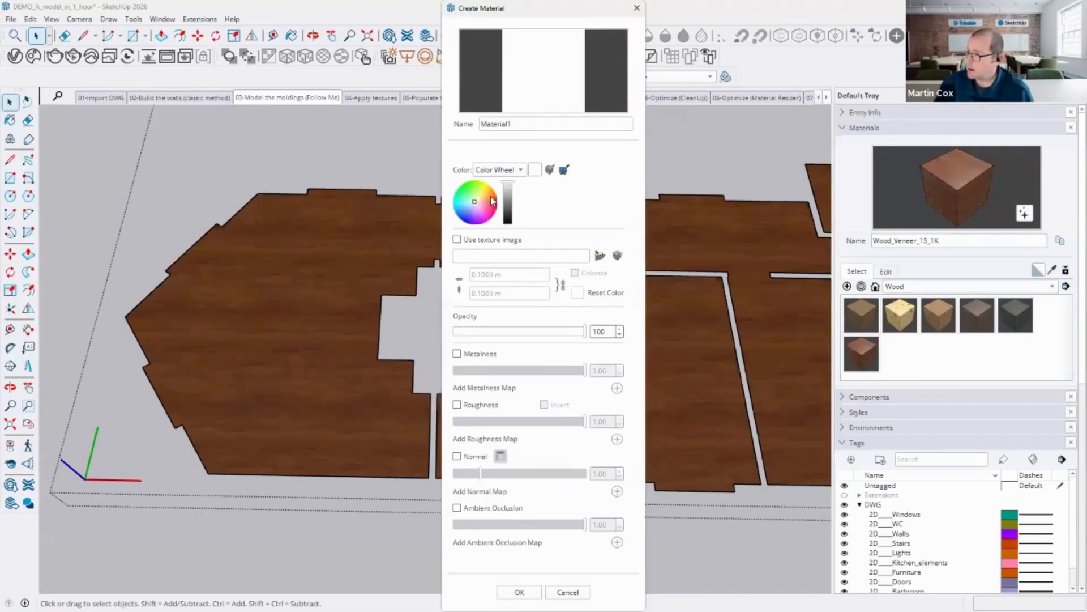
{"action": "left_click", "coordinate": [457, 240]}
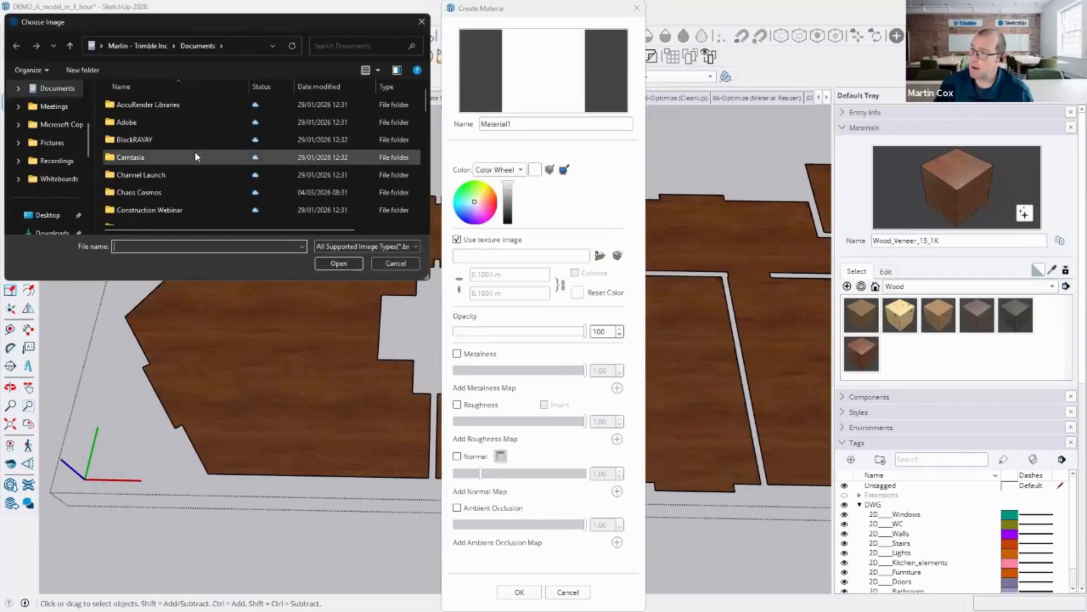
{"action": "scroll", "coordinate": [156, 137], "scroll_direction": "down", "scroll_amount": 3}
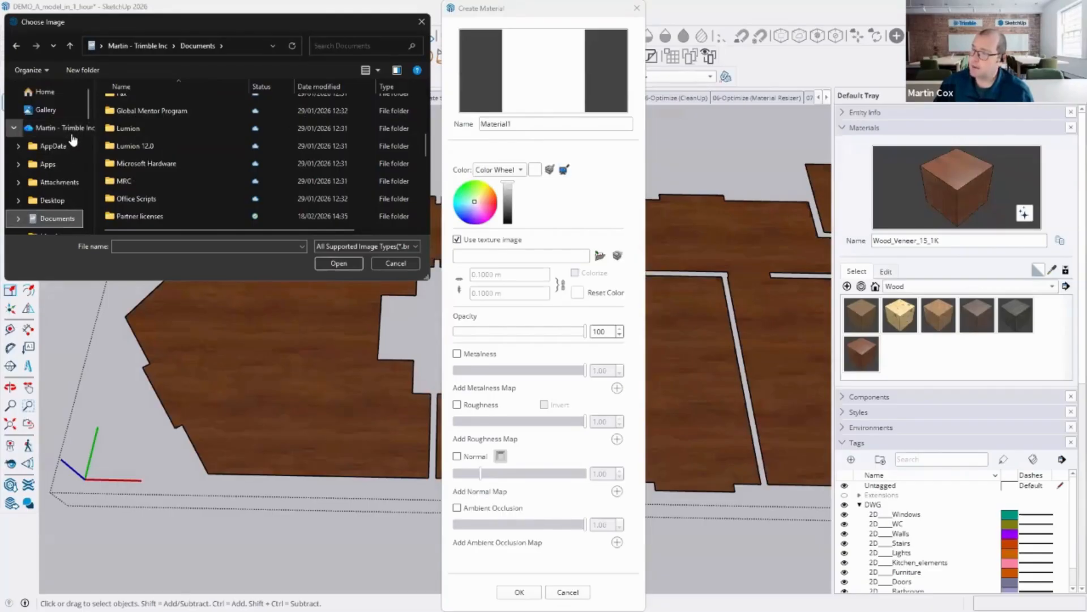
{"action": "scroll", "coordinate": [66, 164], "scroll_direction": "down", "scroll_amount": 1}
{"action": "left_click", "coordinate": [62, 180]}
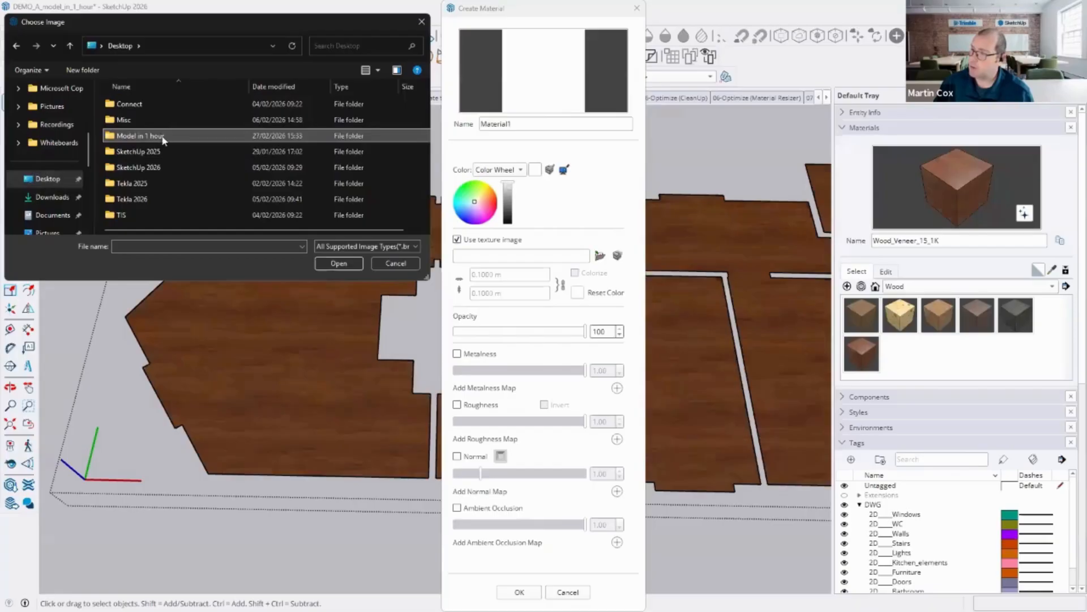
{"action": "double_click", "coordinate": [169, 136]}
{"action": "double_click", "coordinate": [136, 104]}
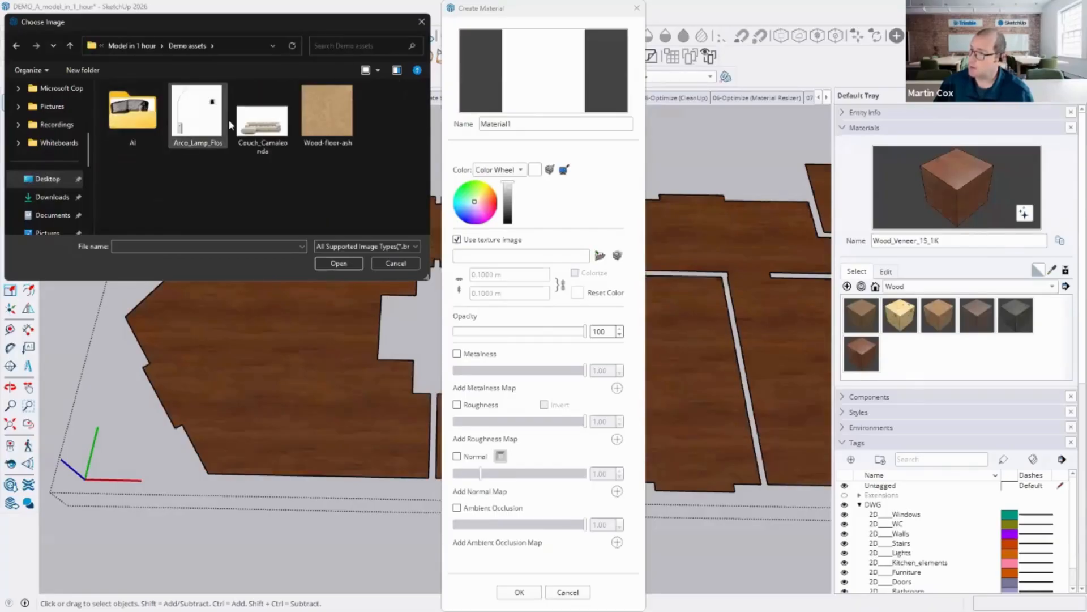
{"action": "left_click", "coordinate": [348, 113]}
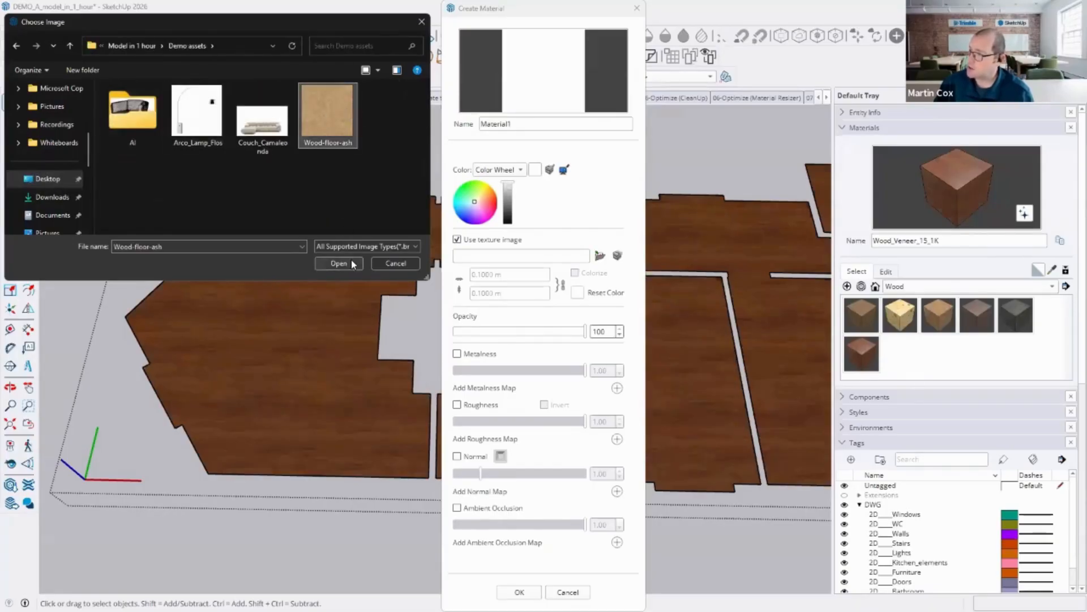
{"action": "left_click", "coordinate": [338, 263]}
Step: Name the new material Ash wood floor, set its texture size to 5 m, and confirm it
{"action": "left_click_drag", "start_coordinate": [515, 124], "coordinate": [473, 125]}
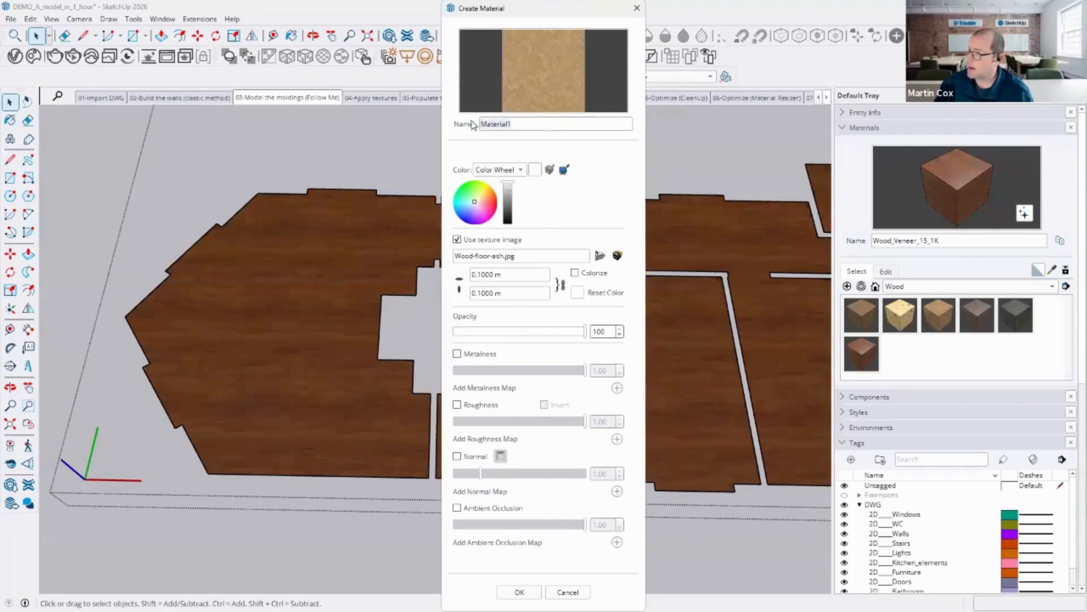
{"action": "type", "text": "Ash woo"}
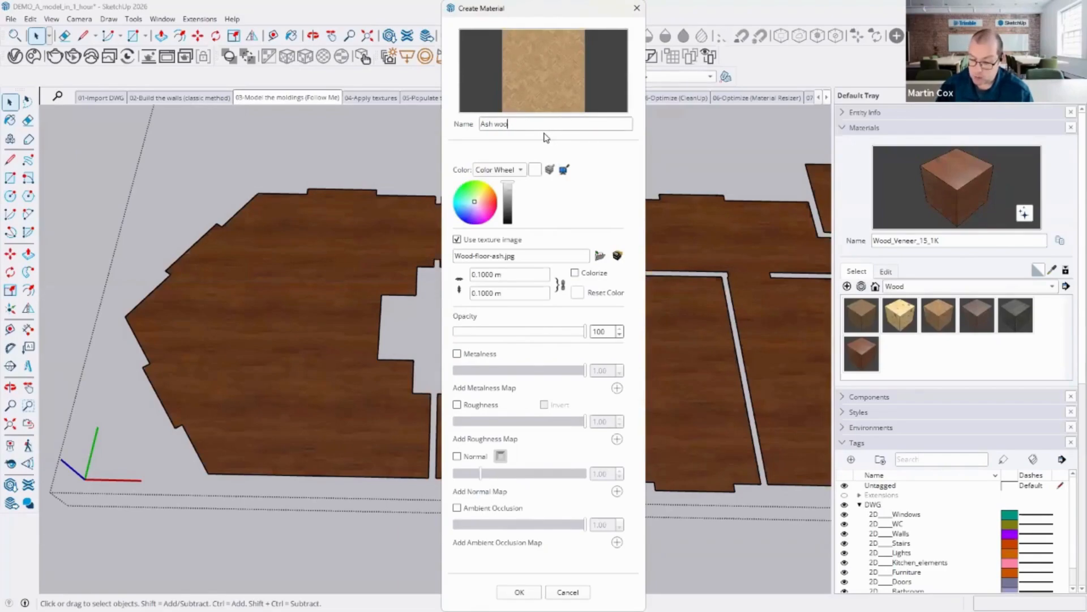
{"action": "type", "text": "d floor"}
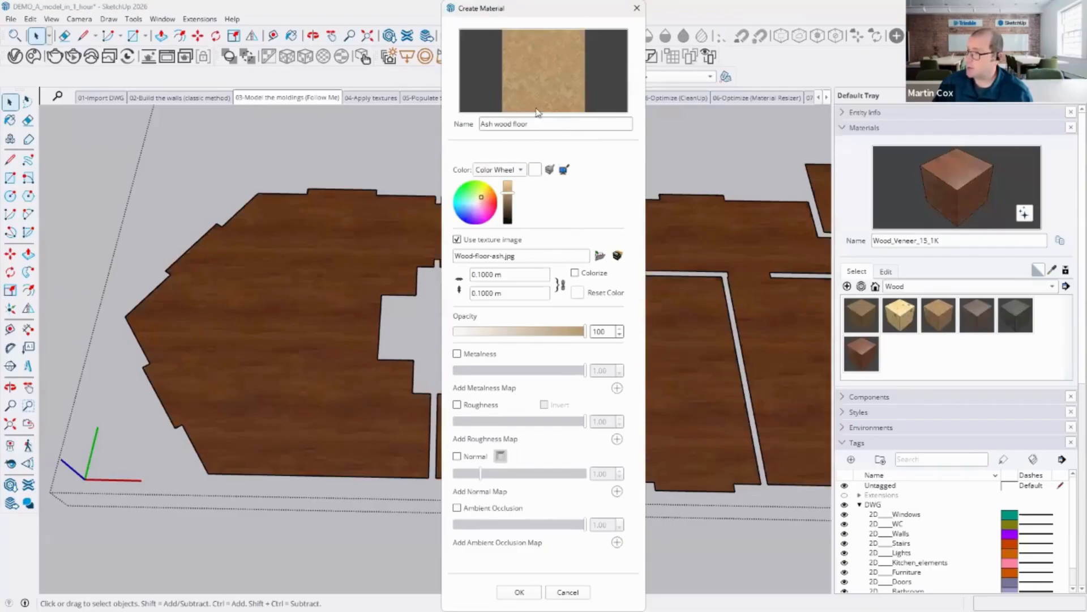
{"action": "left_click", "coordinate": [473, 275]}
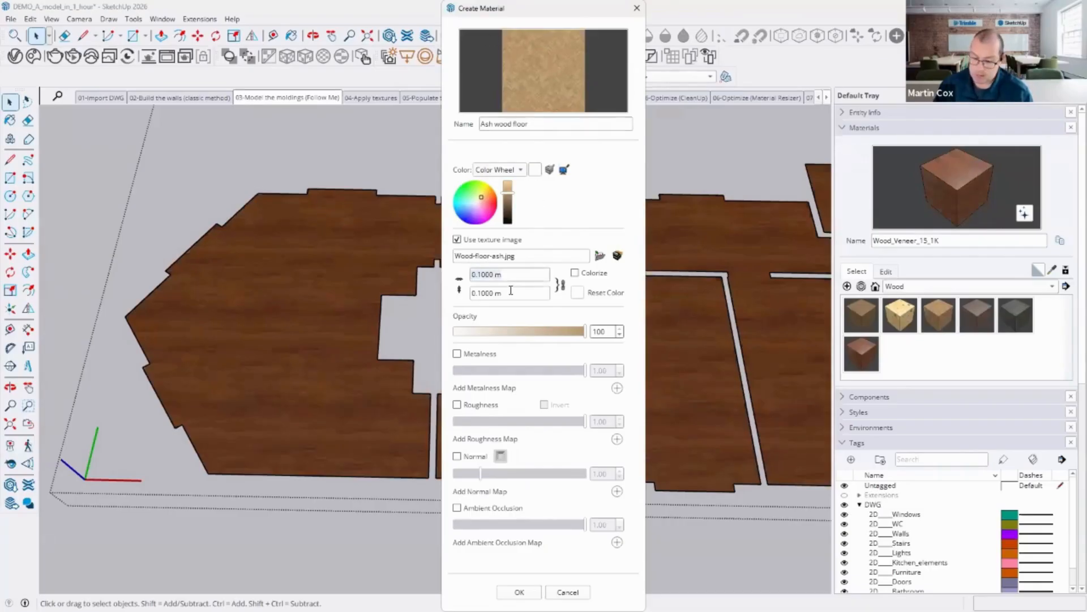
{"action": "type", "text": "5m"}
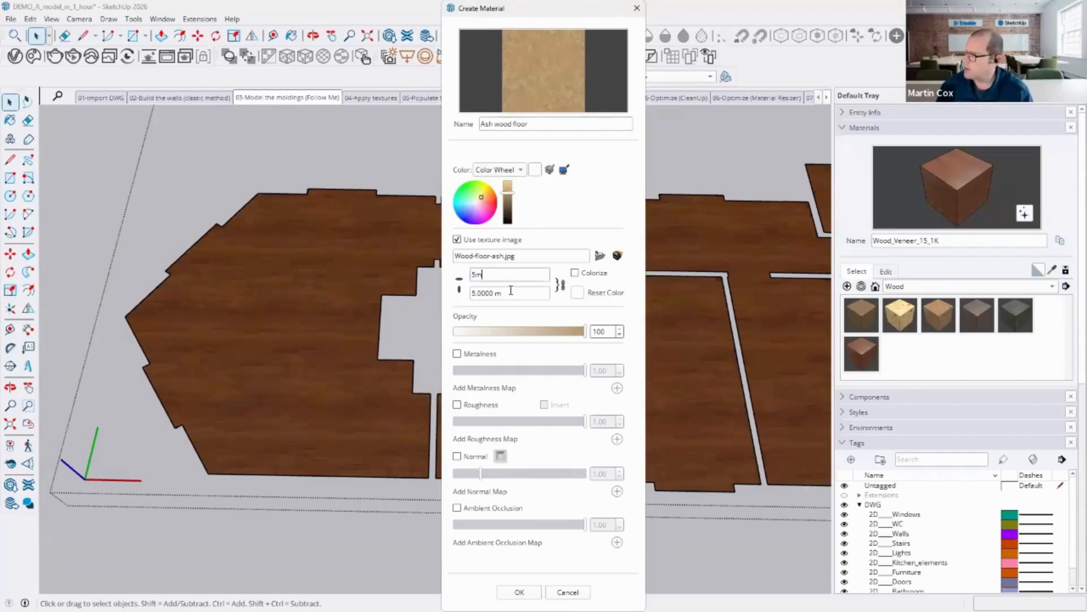
{"action": "key", "text": "Return"}
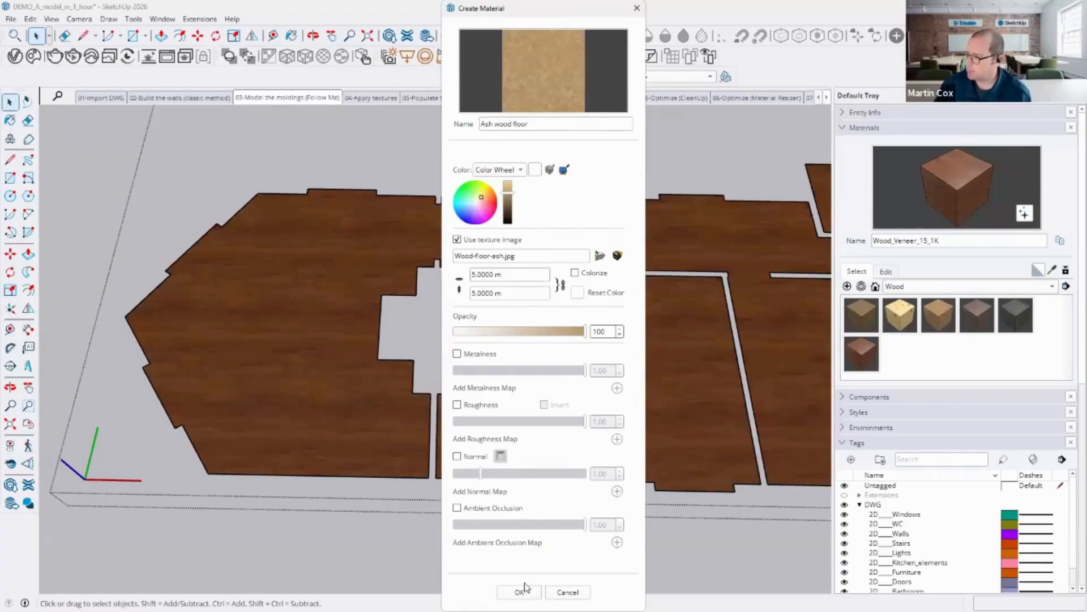
{"action": "key", "text": "Return"}
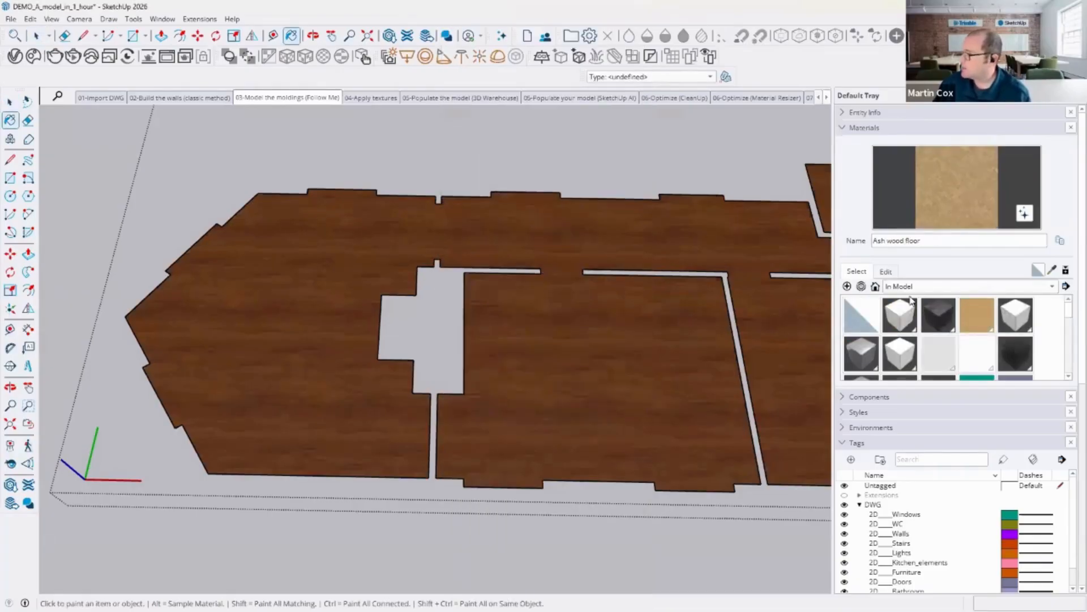
Step: Paint the floor faces with the Ash wood floor material and exit the floor's editing
{"action": "left_click", "coordinate": [294, 301]}
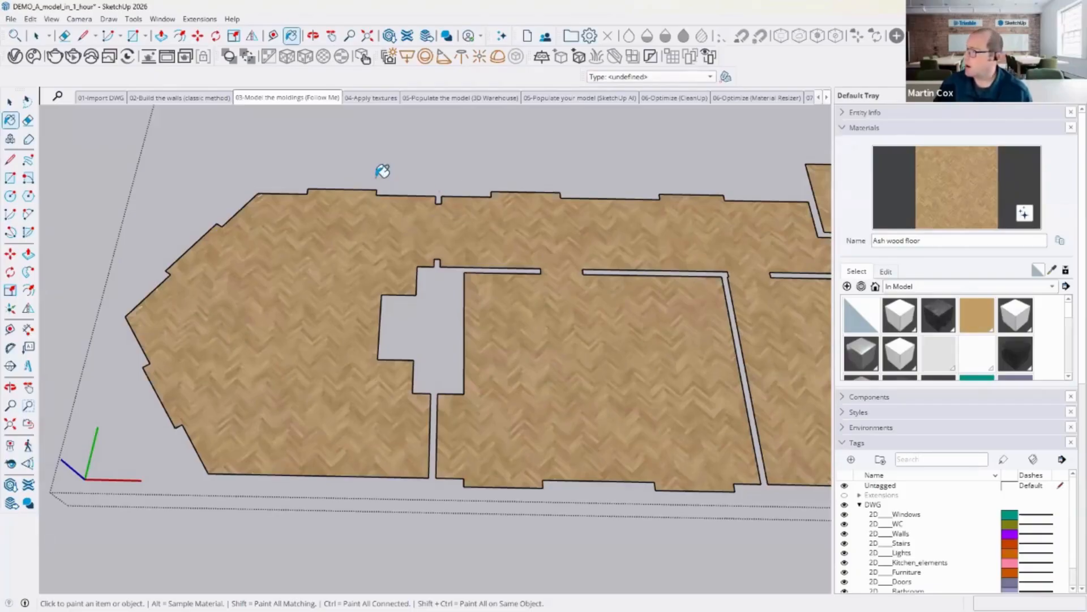
{"action": "left_click", "coordinate": [9, 102]}
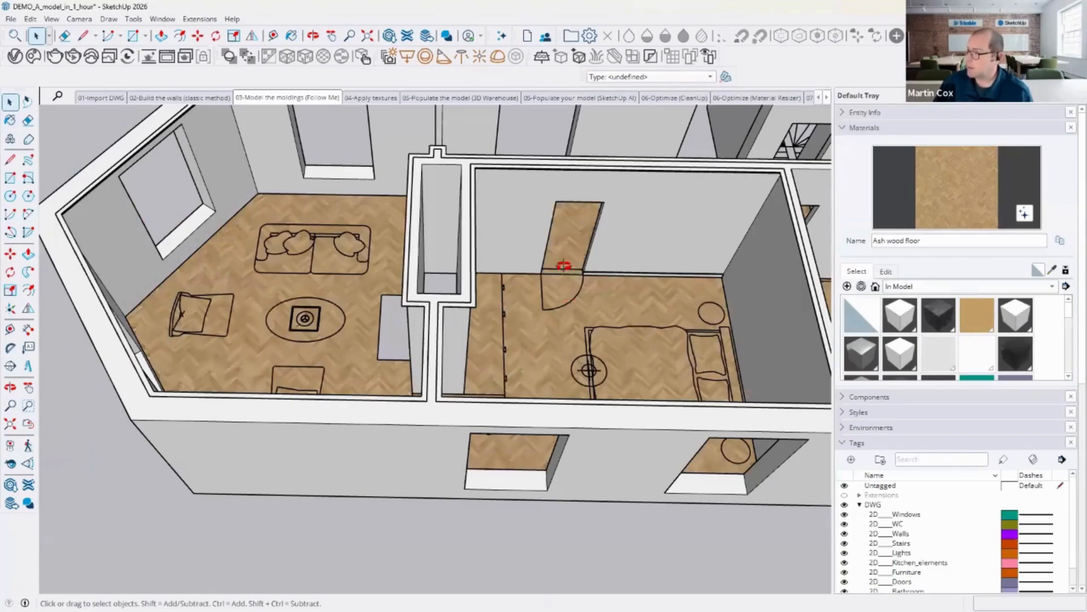
{"action": "middle_click_drag", "start_coordinate": [563, 266], "coordinate": [442, 320]}
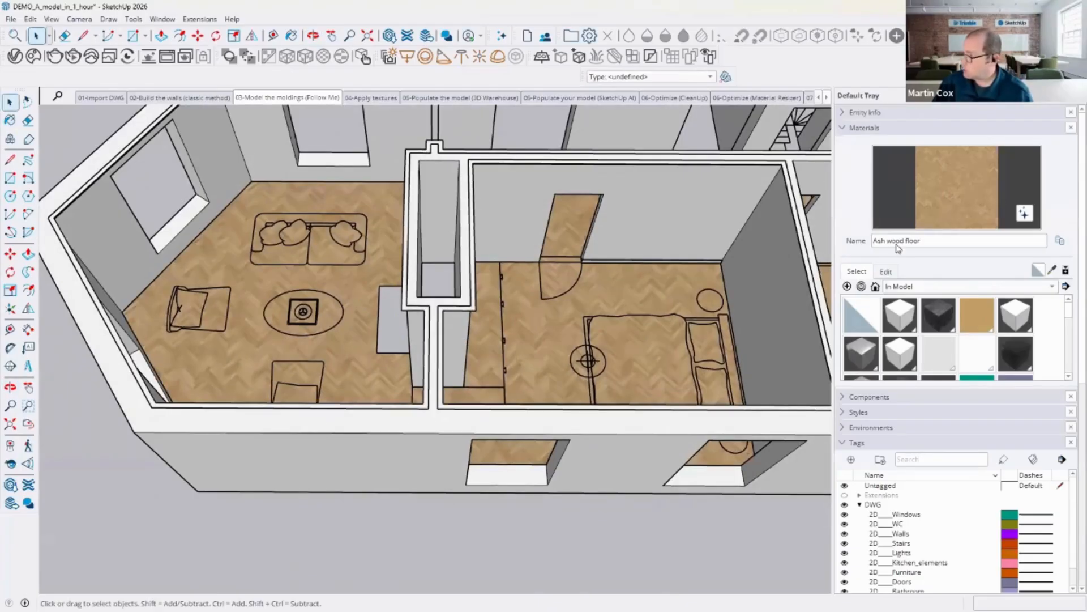
Step: Inspect the parquet flooring component's entity info, then switch to the 05-Populate the model (3D Warehouse) scene
{"action": "left_click", "coordinate": [847, 128]}
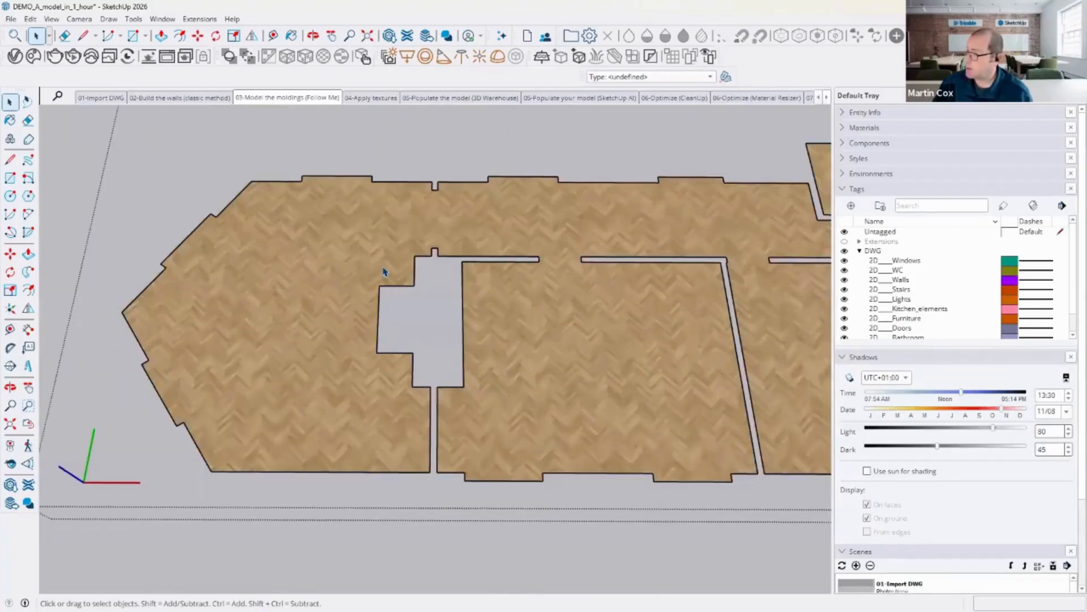
{"action": "left_click", "coordinate": [384, 272]}
{"action": "left_click", "coordinate": [841, 114]}
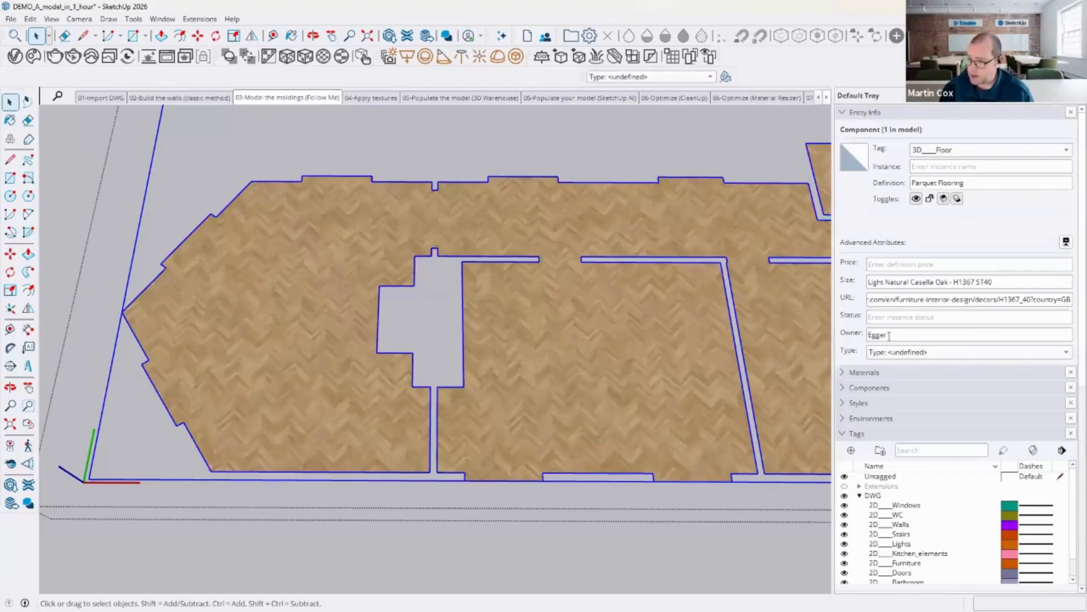
{"action": "left_click", "coordinate": [74, 180]}
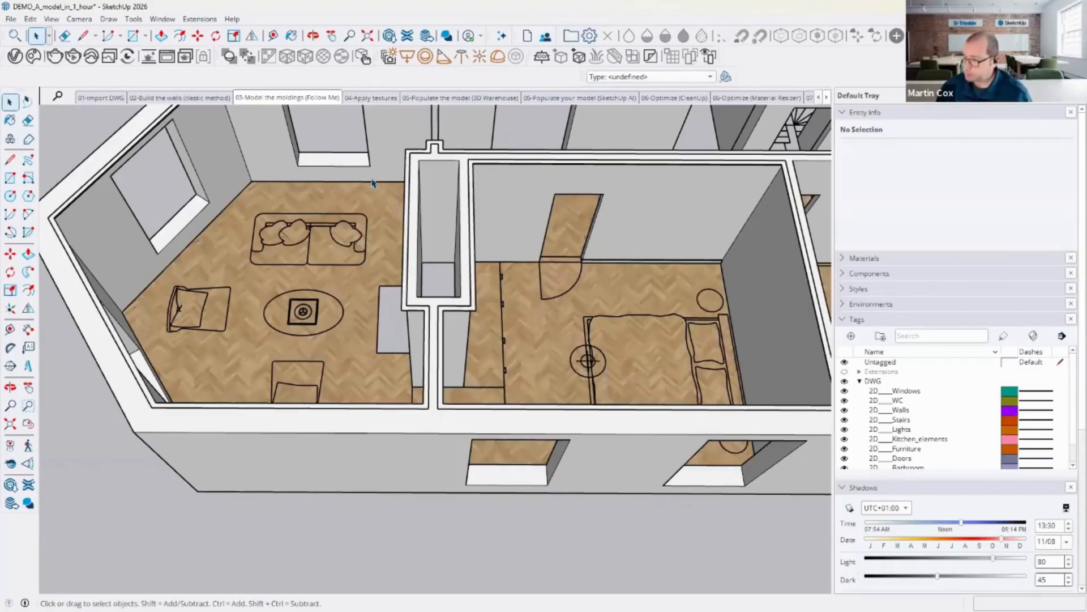
{"action": "left_click", "coordinate": [447, 98]}
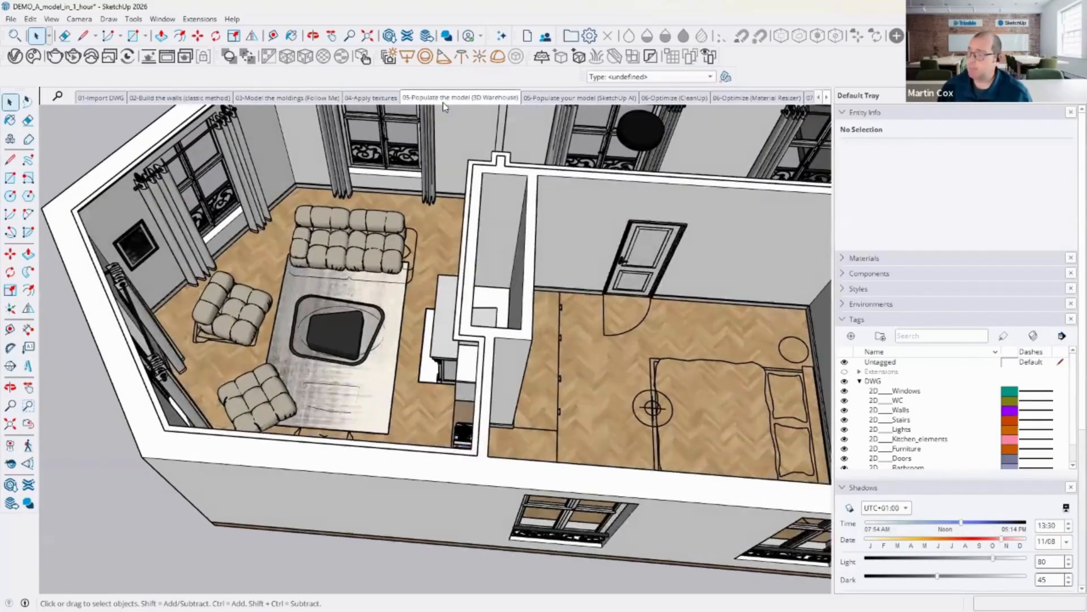
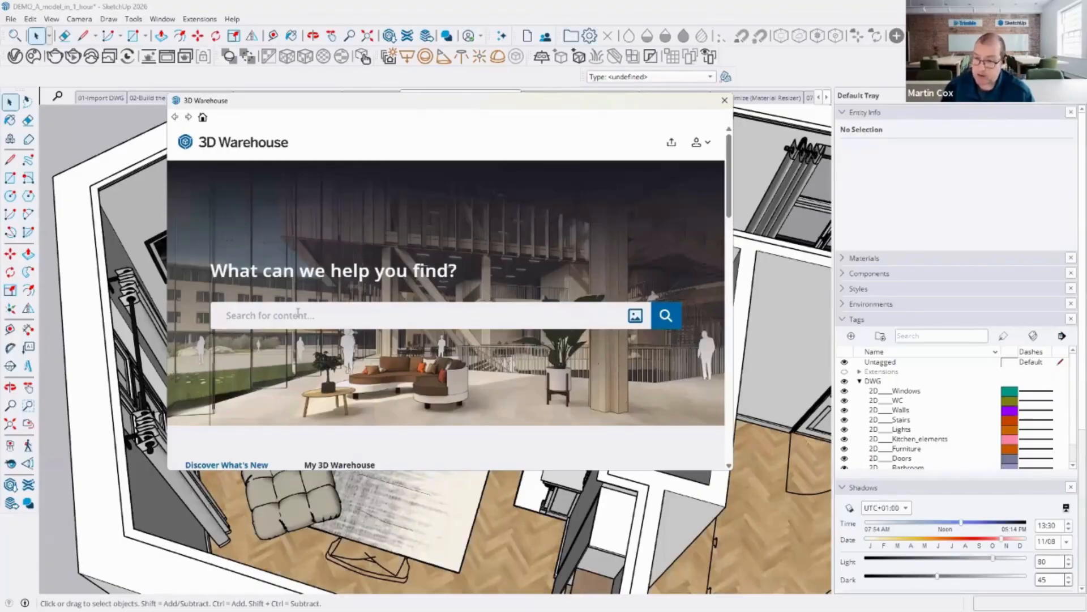
Step: Search 3D Warehouse for "arco lamp flos" and browse the model results
{"action": "type", "text": "arco lam"}
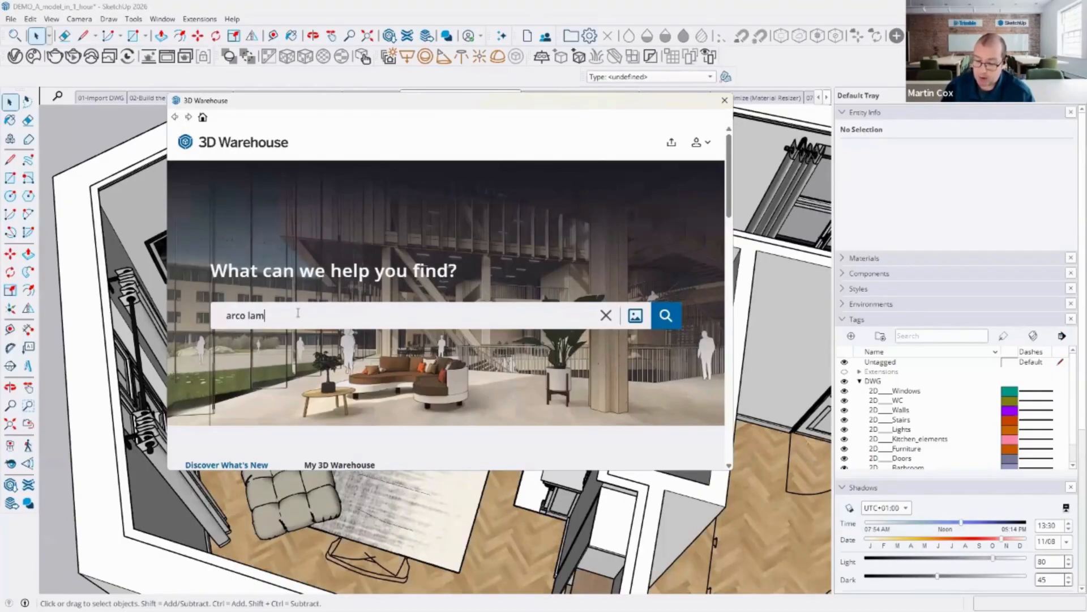
{"action": "type", "text": "p flo"}
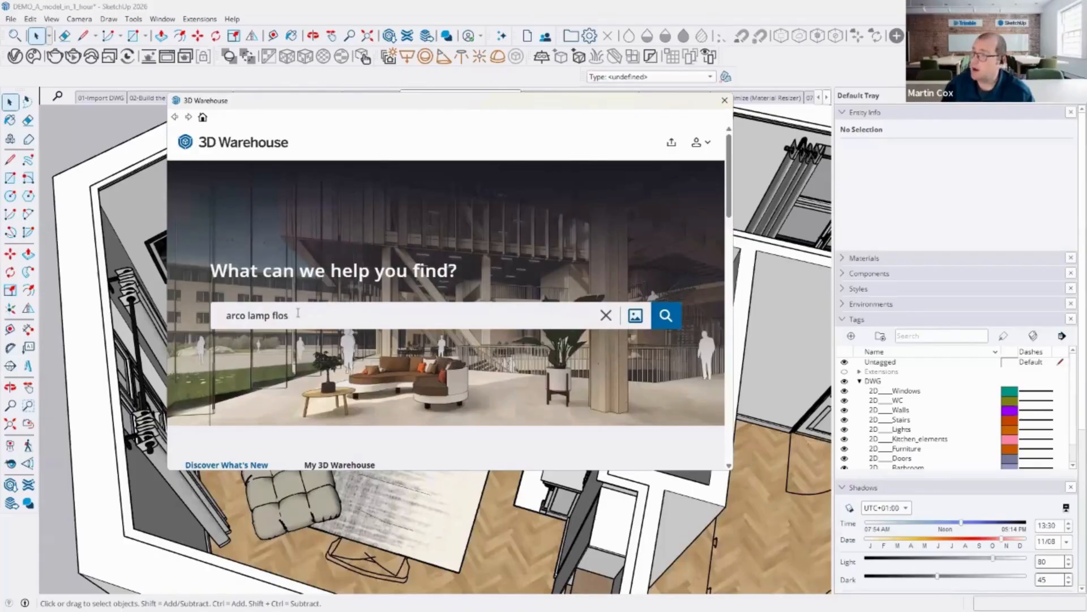
{"action": "type", "text": "s"}
{"action": "key", "text": "Return"}
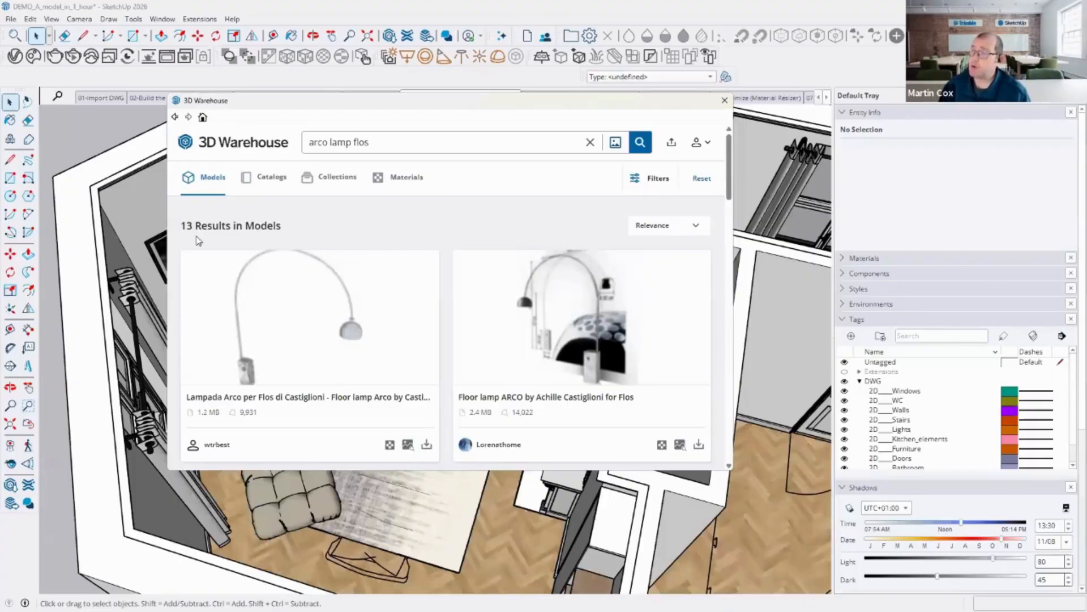
{"action": "scroll", "coordinate": [245, 260], "scroll_direction": "down", "scroll_amount": 5}
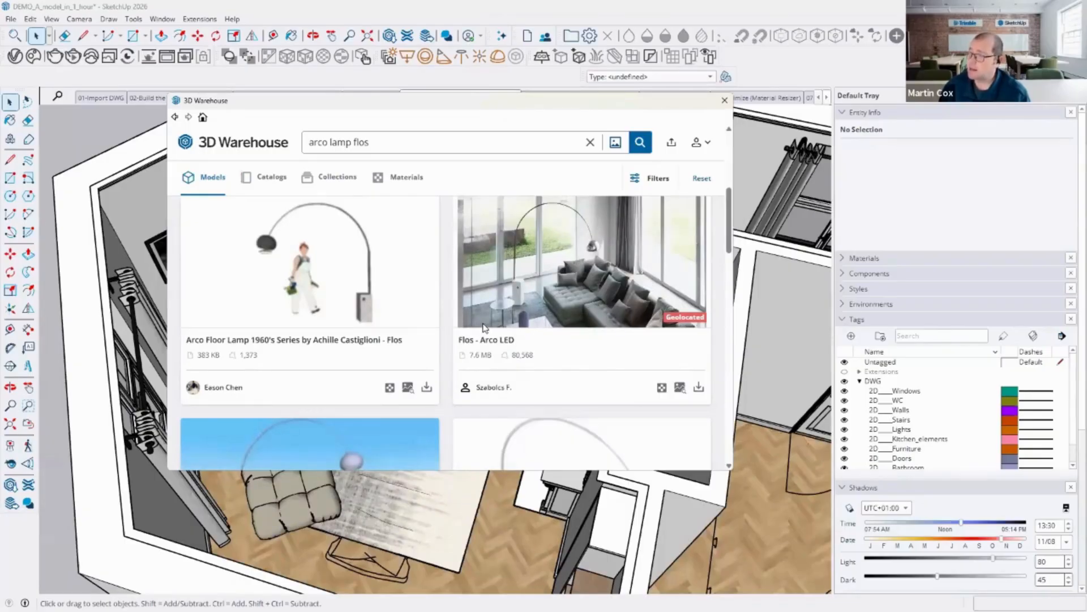
{"action": "scroll", "coordinate": [364, 298], "scroll_direction": "down", "scroll_amount": 4}
{"action": "scroll", "coordinate": [353, 361], "scroll_direction": "up", "scroll_amount": 6}
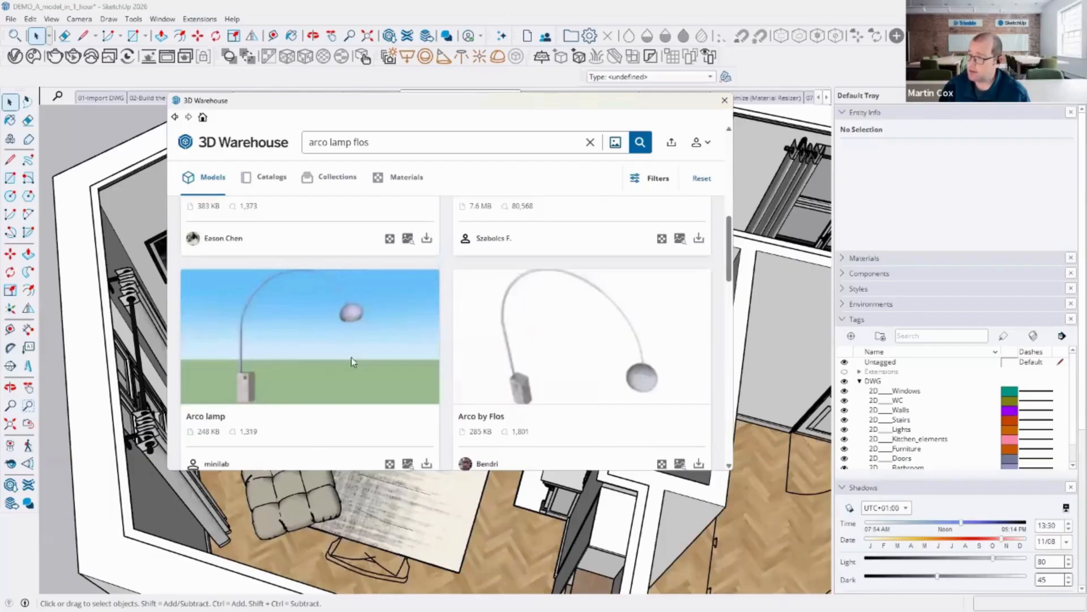
{"action": "scroll", "coordinate": [378, 353], "scroll_direction": "up", "scroll_amount": 3}
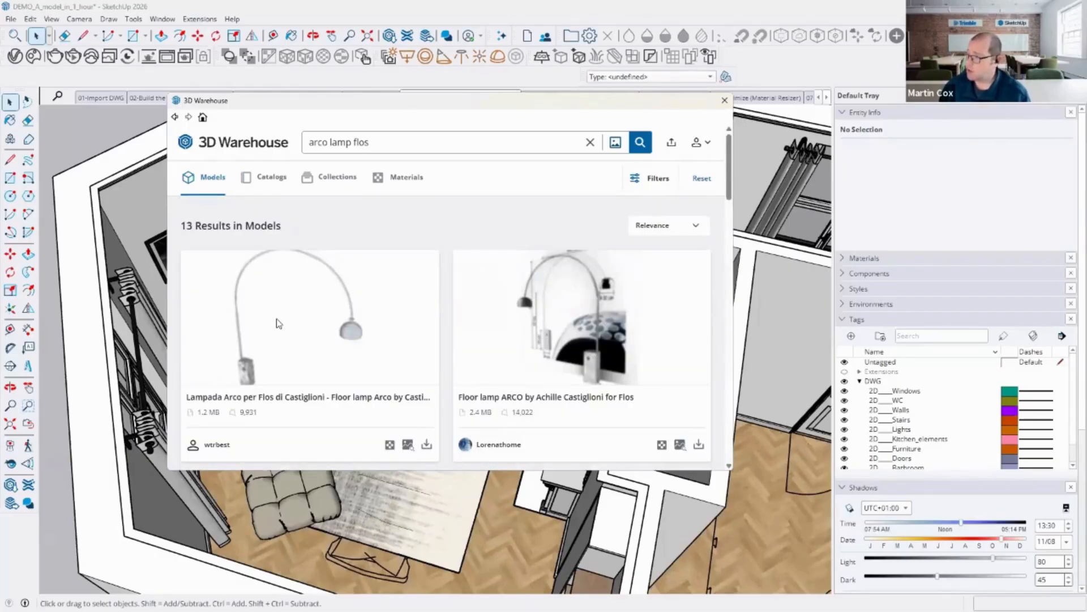
Step: Filter the search results to file sizes up to 1 MB
{"action": "left_click", "coordinate": [643, 180]}
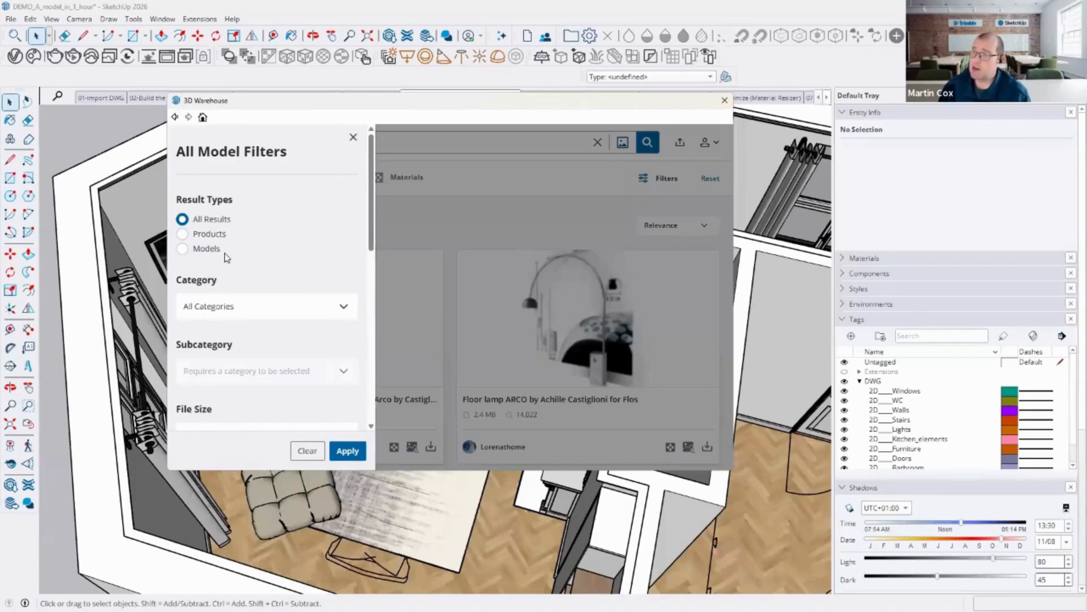
{"action": "scroll", "coordinate": [225, 256], "scroll_direction": "down", "scroll_amount": 2}
{"action": "scroll", "coordinate": [226, 256], "scroll_direction": "down", "scroll_amount": 1}
{"action": "left_click", "coordinate": [304, 271]}
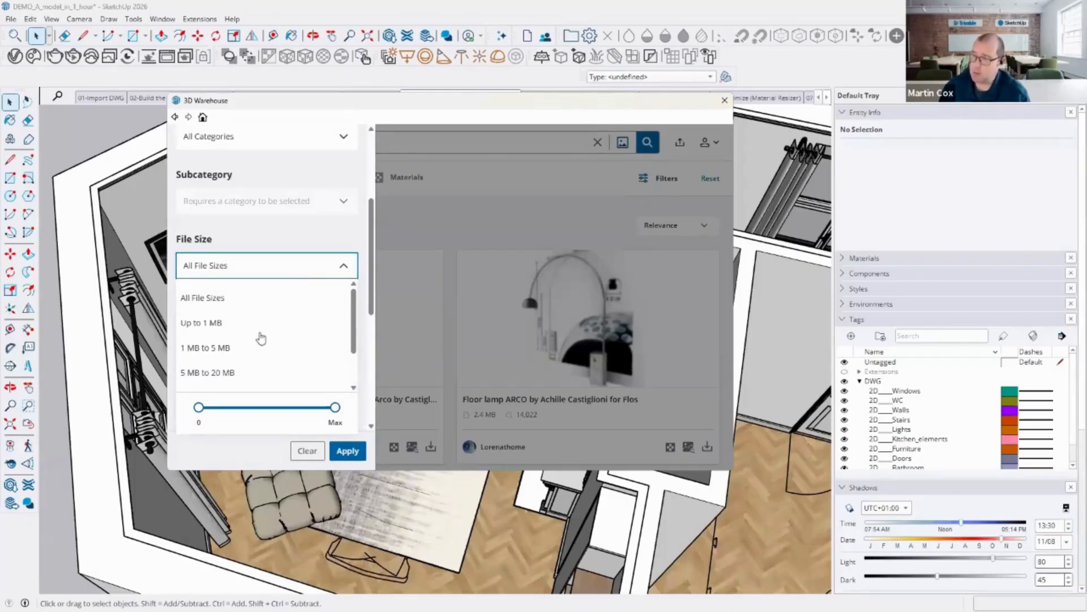
{"action": "left_click", "coordinate": [217, 324]}
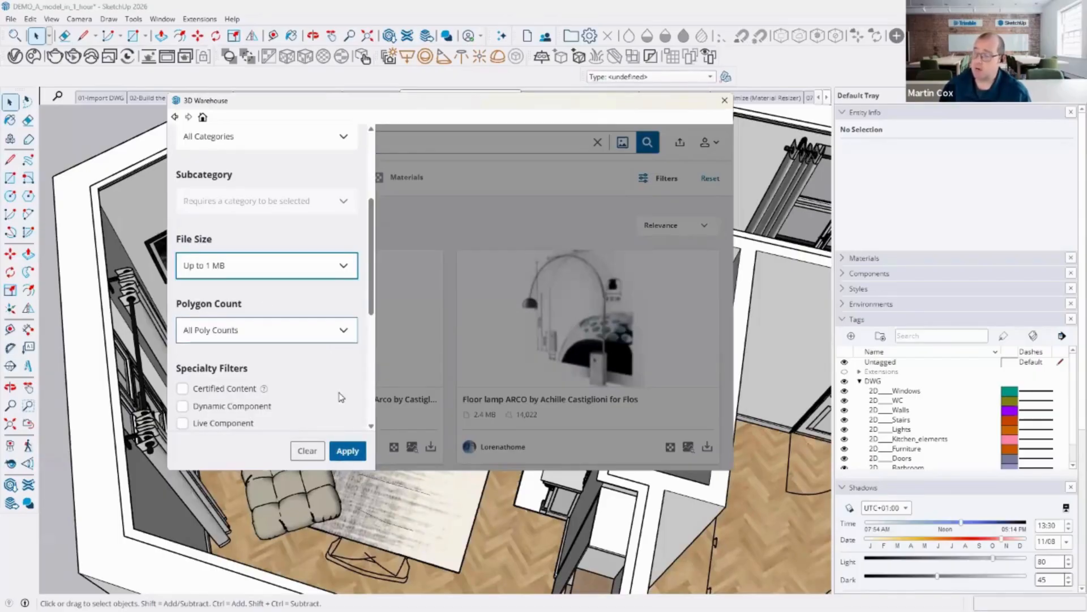
{"action": "left_click", "coordinate": [347, 448]}
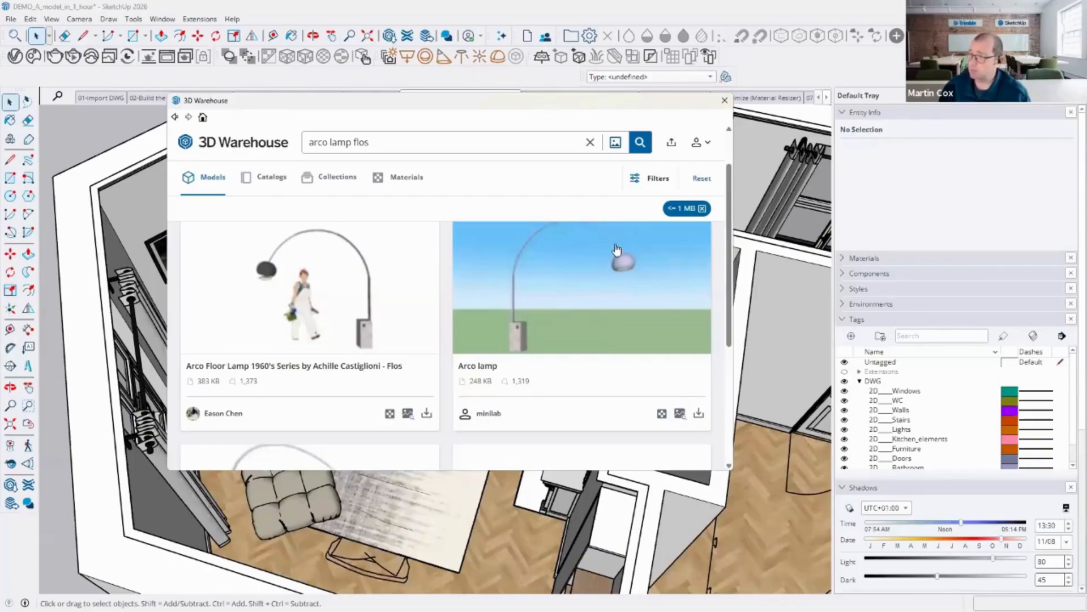
Step: Open the Arco lamp model's page to preview it
{"action": "scroll", "coordinate": [607, 261], "scroll_direction": "down", "scroll_amount": 3}
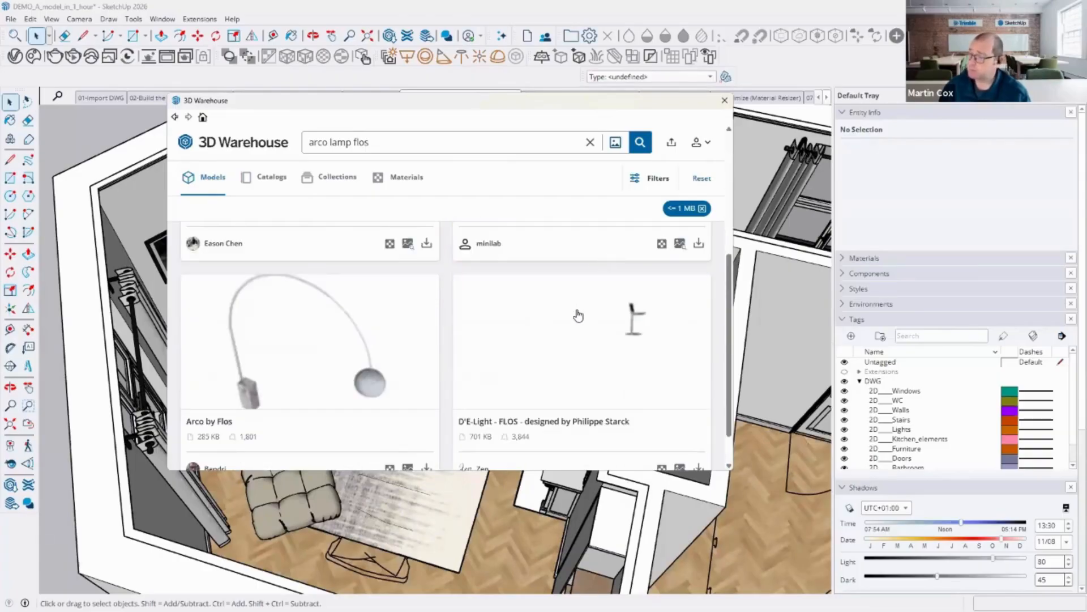
{"action": "scroll", "coordinate": [579, 314], "scroll_direction": "down", "scroll_amount": 1}
{"action": "scroll", "coordinate": [579, 314], "scroll_direction": "up", "scroll_amount": 4}
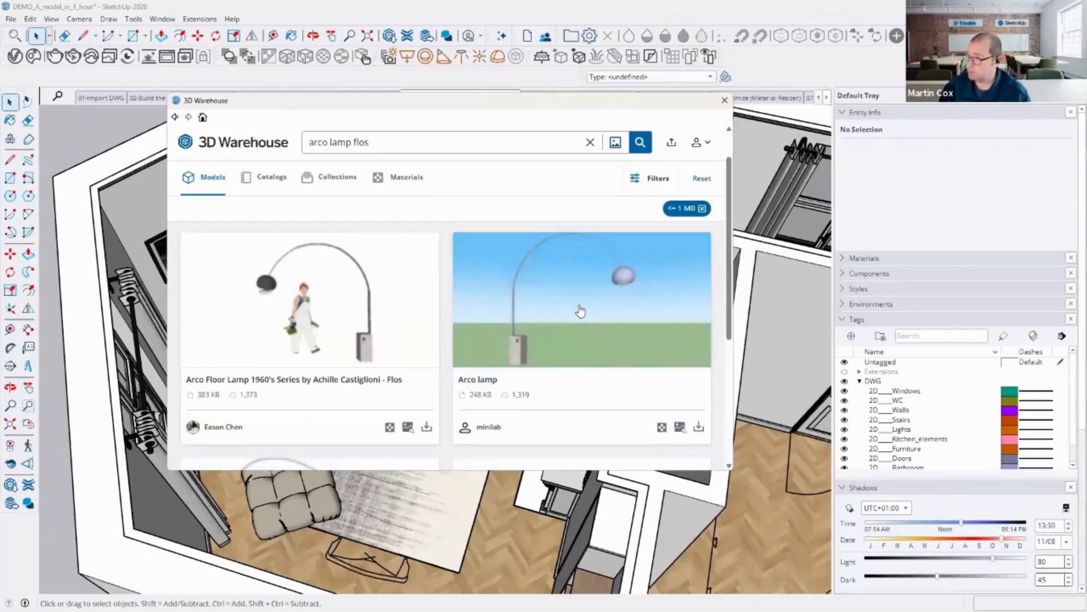
{"action": "left_click", "coordinate": [580, 310]}
{"action": "scroll", "coordinate": [534, 316], "scroll_direction": "down", "scroll_amount": 2}
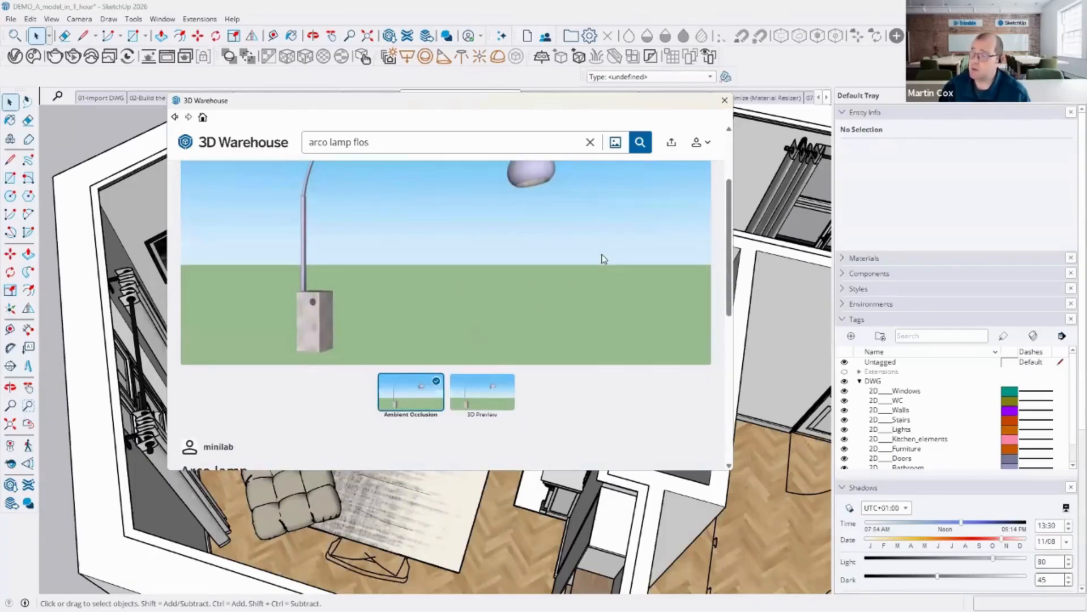
{"action": "scroll", "coordinate": [603, 259], "scroll_direction": "up", "scroll_amount": 2}
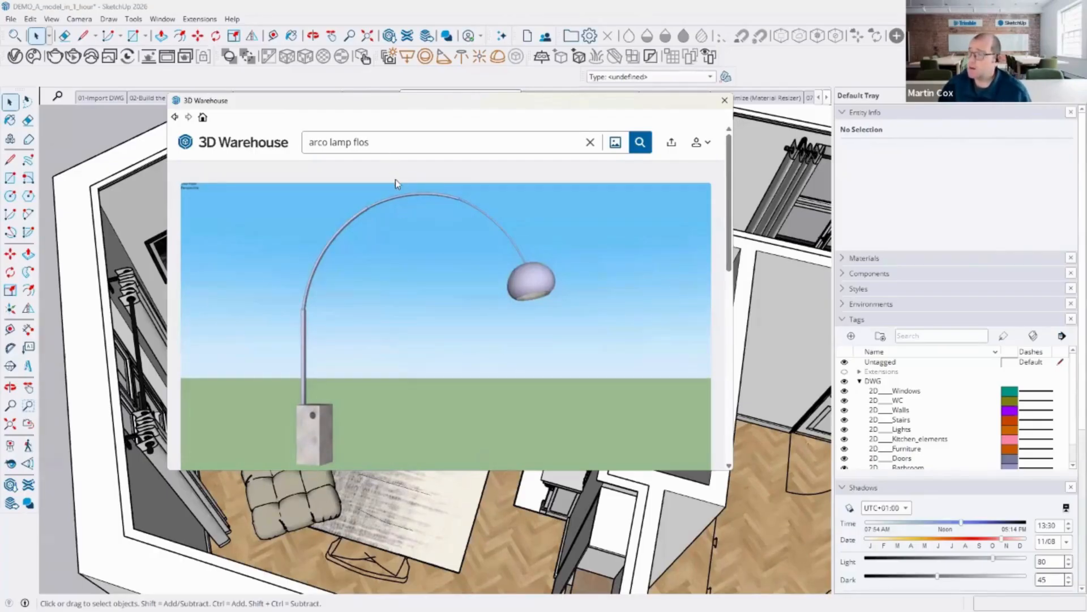
Step: Start an image search in 3D Warehouse using the Couch_Camaleonda picture from the Demo assets folder
{"action": "left_click", "coordinate": [590, 142]}
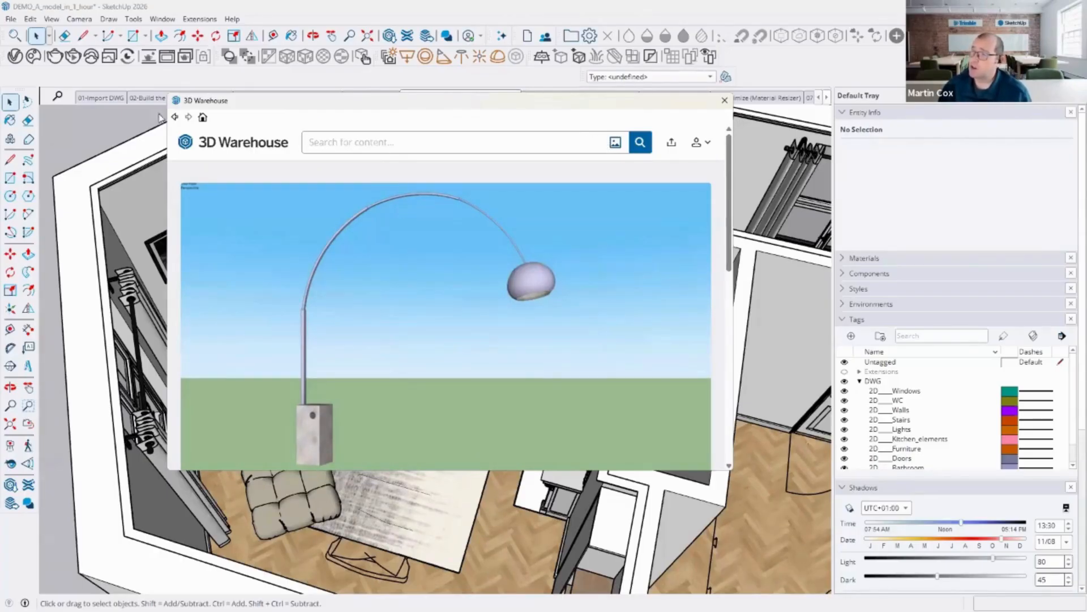
{"action": "left_click", "coordinate": [203, 142]}
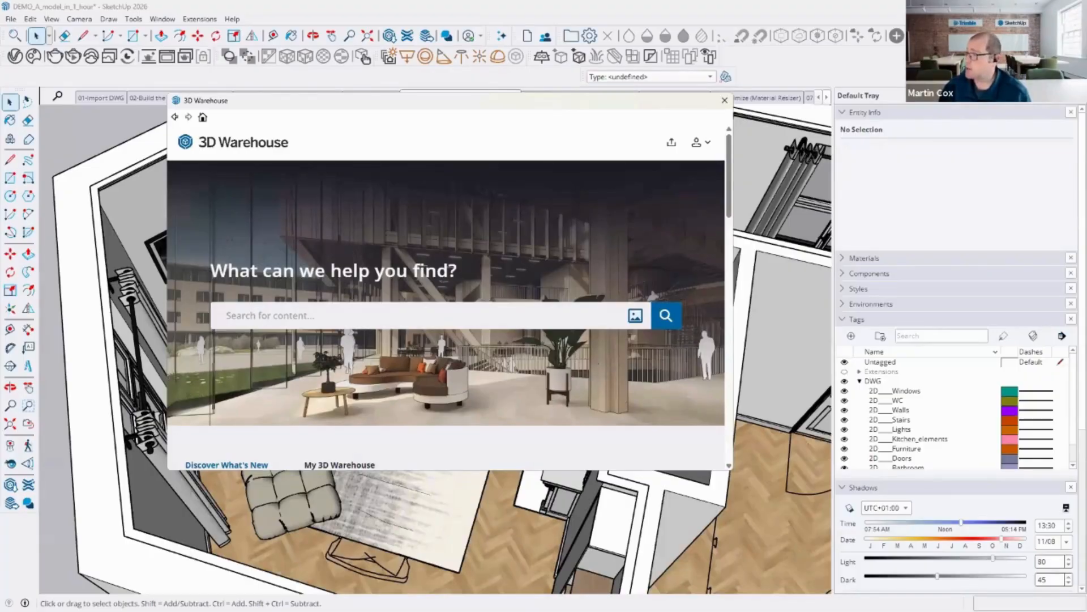
{"action": "key", "text": "alt+Tab"}
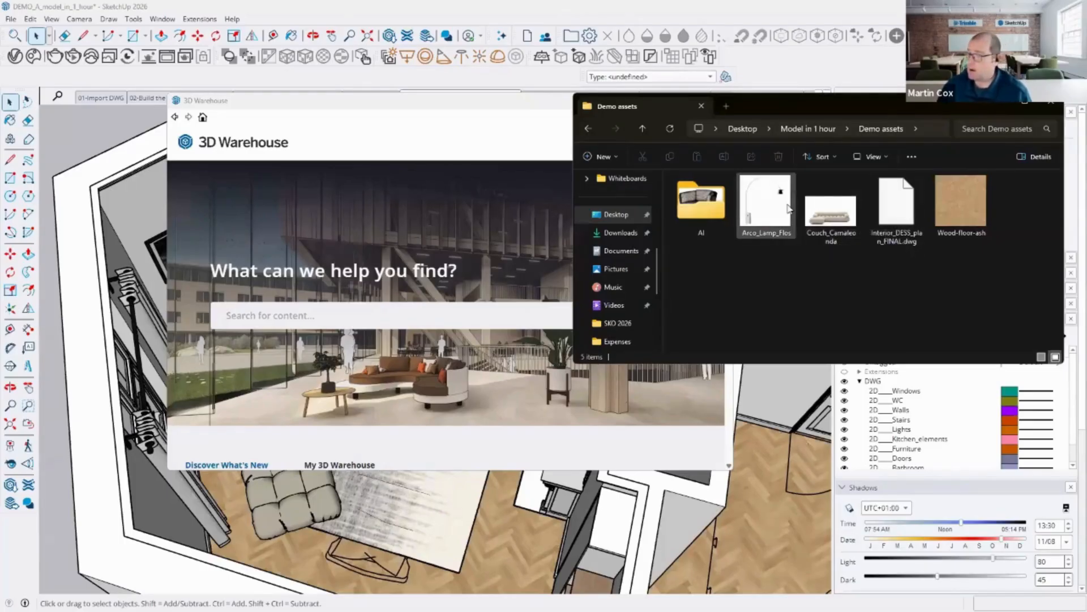
{"action": "left_click", "coordinate": [844, 217]}
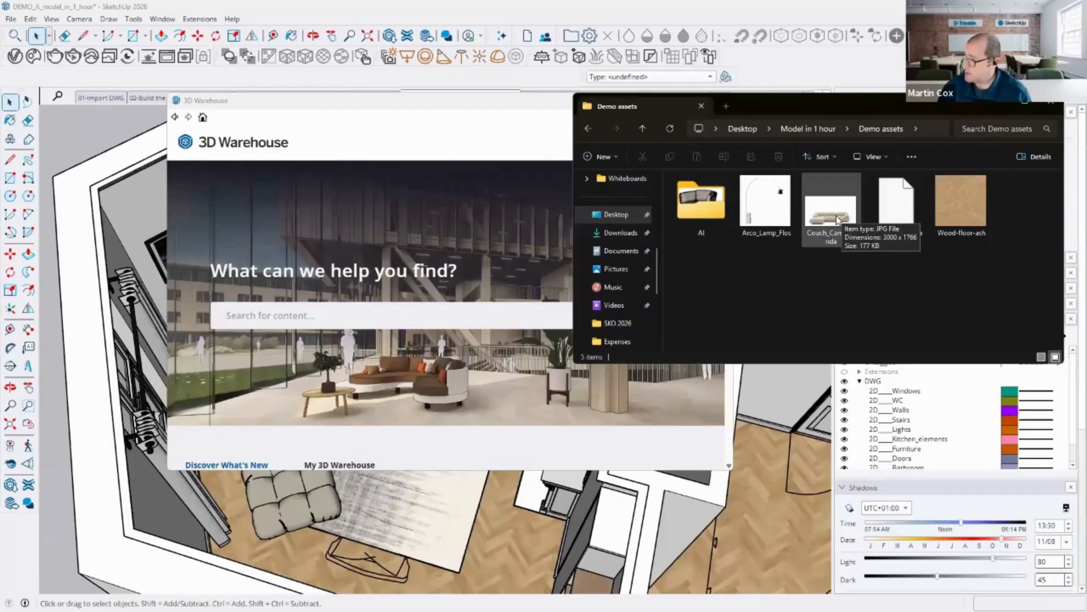
{"action": "left_click_drag", "start_coordinate": [837, 220], "coordinate": [430, 313]}
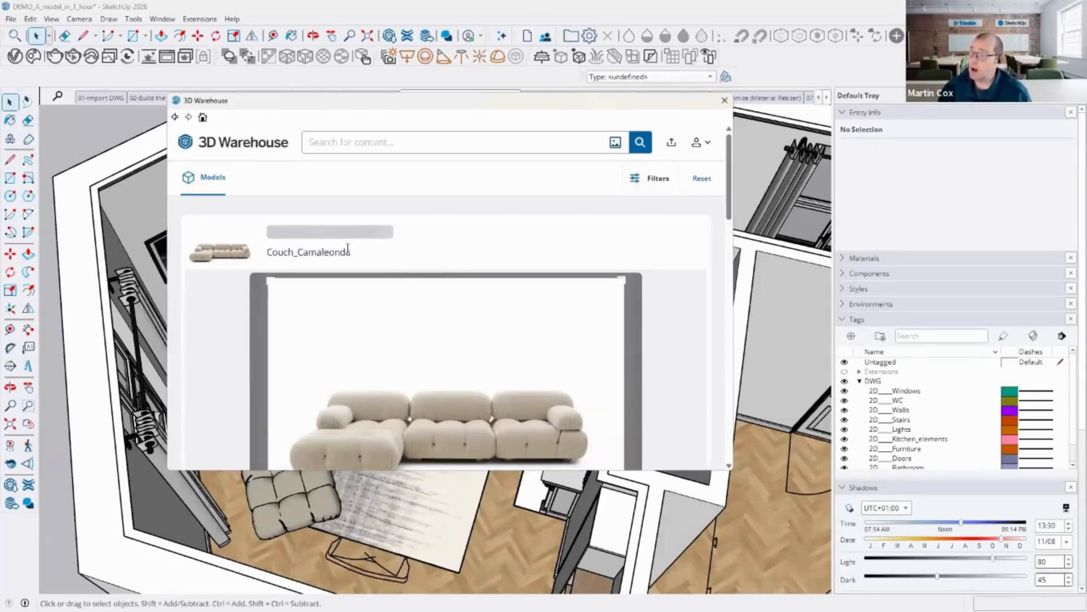
Step: Browse the image search results for sofas similar to the Couch_Camaleonda picture
{"action": "scroll", "coordinate": [345, 250], "scroll_direction": "down", "scroll_amount": 1}
{"action": "scroll", "coordinate": [349, 253], "scroll_direction": "down", "scroll_amount": 5}
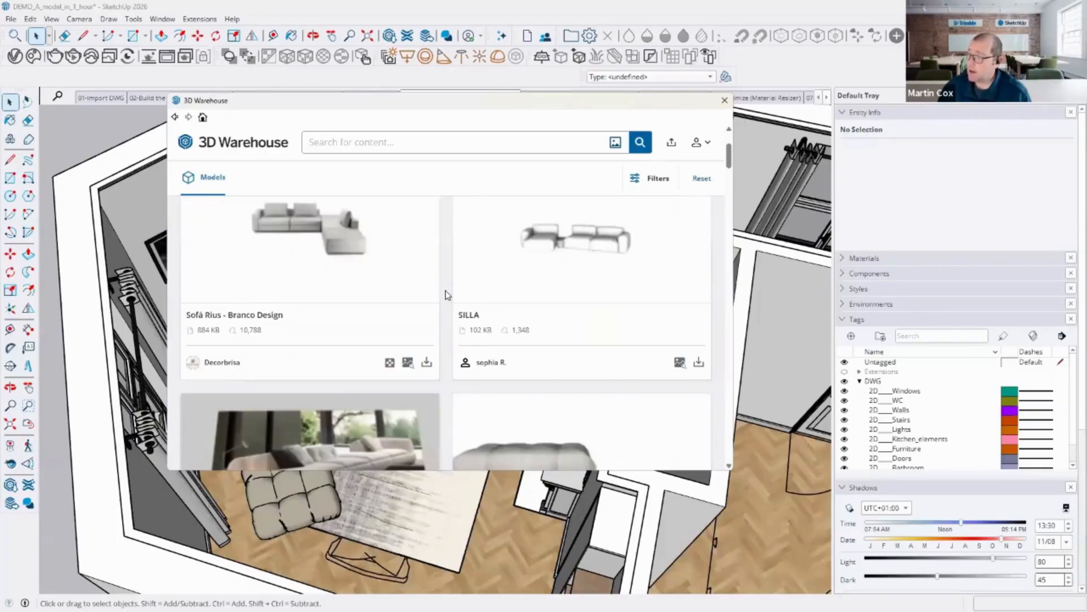
{"action": "scroll", "coordinate": [445, 294], "scroll_direction": "down", "scroll_amount": 2}
{"action": "scroll", "coordinate": [364, 311], "scroll_direction": "down", "scroll_amount": 4}
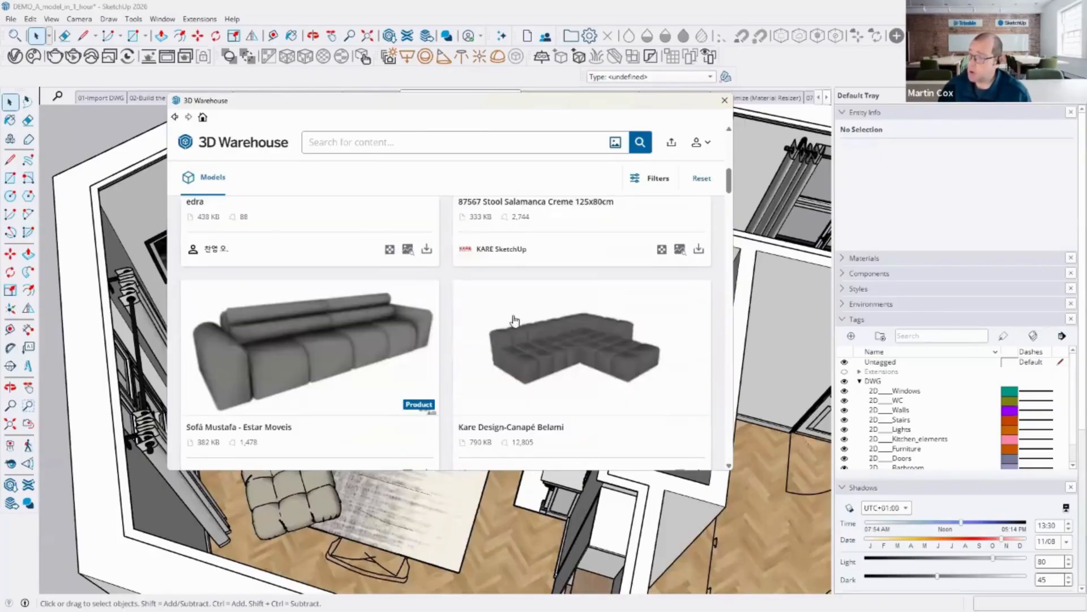
{"action": "scroll", "coordinate": [554, 329], "scroll_direction": "up", "scroll_amount": 7}
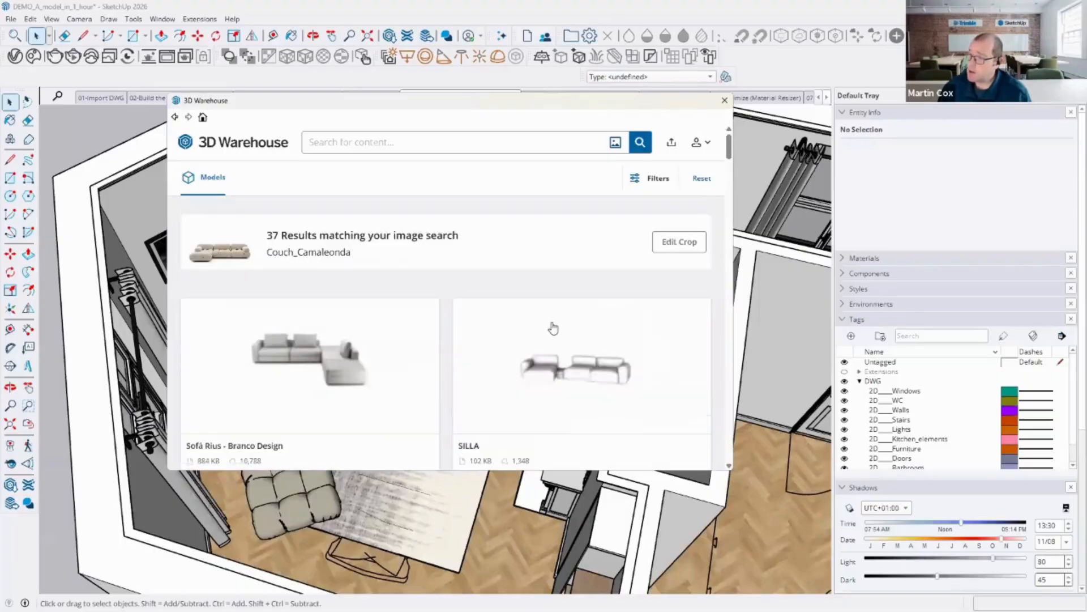
{"action": "scroll", "coordinate": [554, 329], "scroll_direction": "down", "scroll_amount": 9}
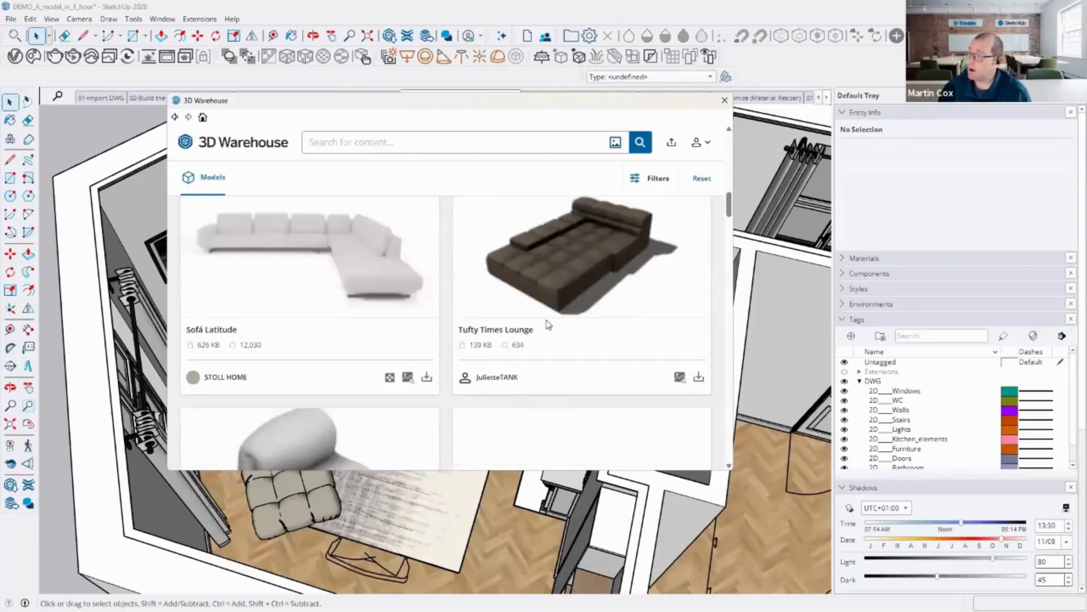
{"action": "scroll", "coordinate": [544, 315], "scroll_direction": "down", "scroll_amount": 3}
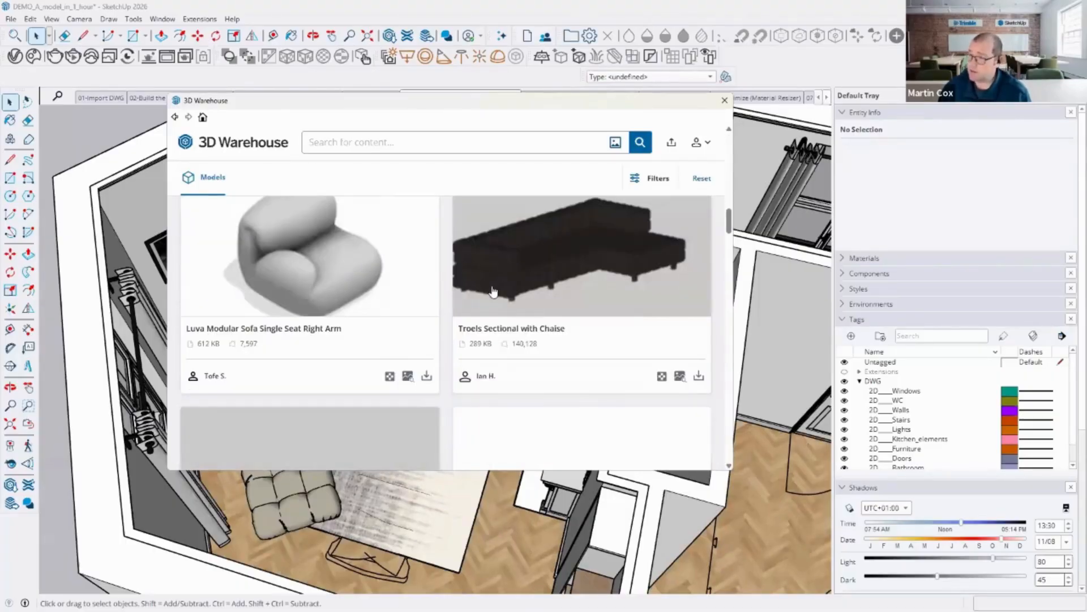
{"action": "scroll", "coordinate": [493, 292], "scroll_direction": "down", "scroll_amount": 5}
{"action": "scroll", "coordinate": [409, 331], "scroll_direction": "down", "scroll_amount": 3}
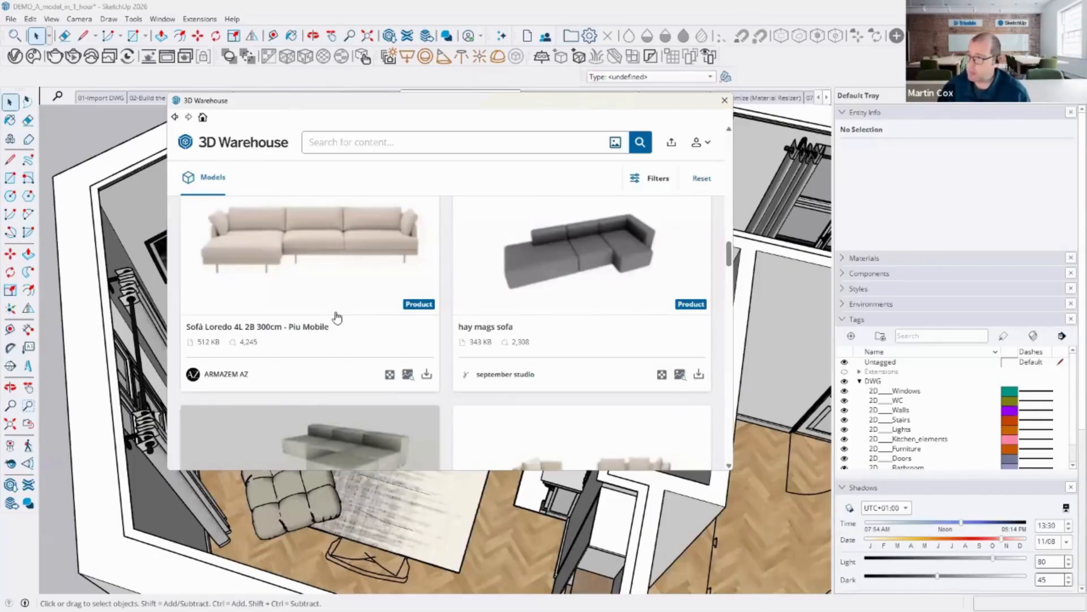
Step: Return to the 3D Warehouse home page and search for "pot plant"
{"action": "left_click", "coordinate": [265, 148]}
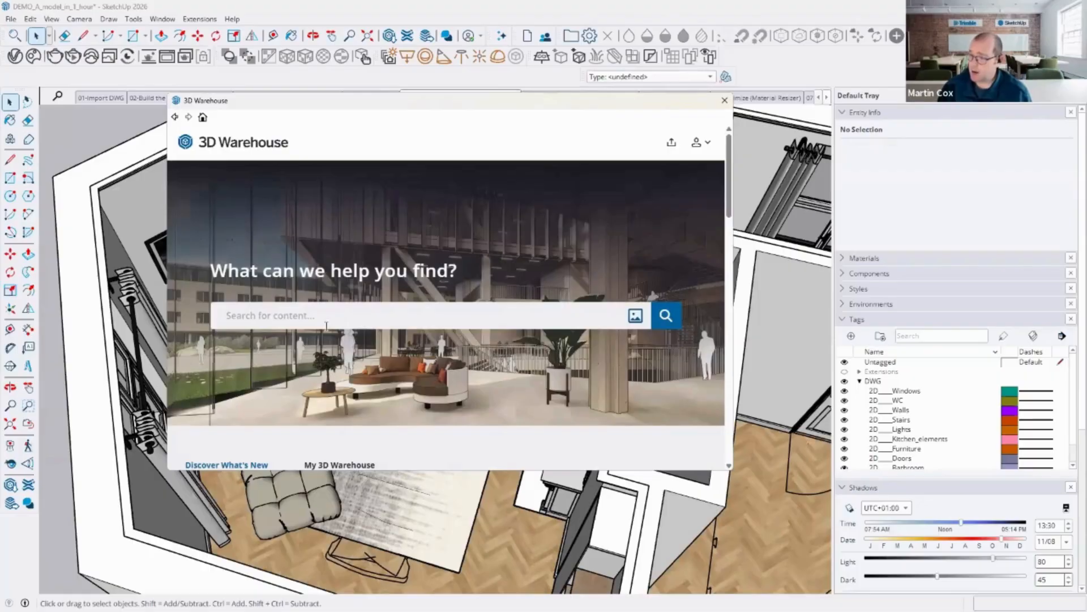
{"action": "left_click", "coordinate": [326, 326]}
{"action": "type", "text": "la"}
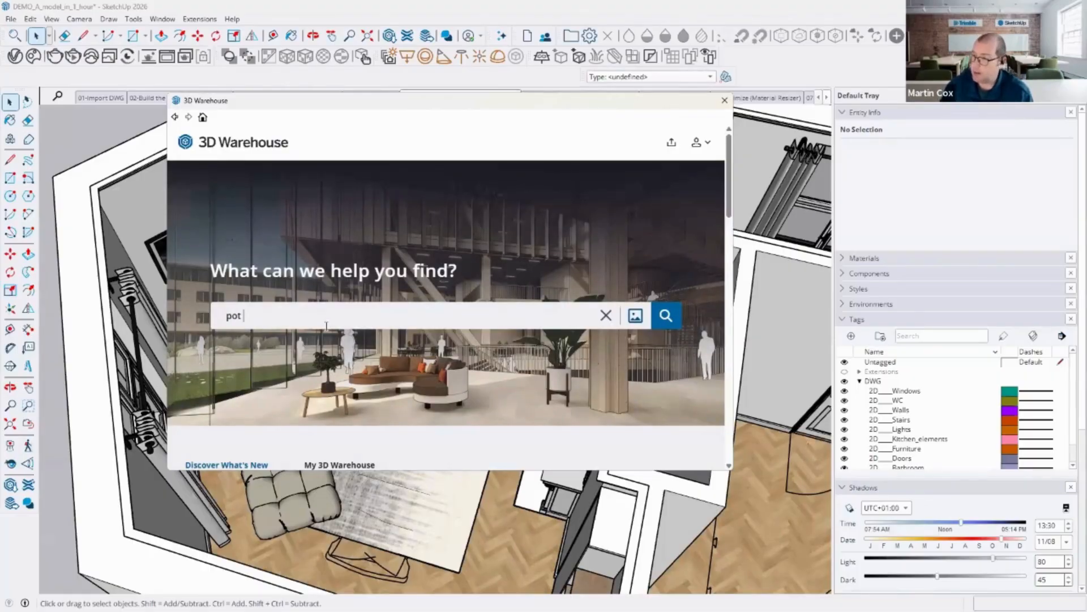
{"action": "type", "text": "t plant"}
{"action": "key", "text": "Return"}
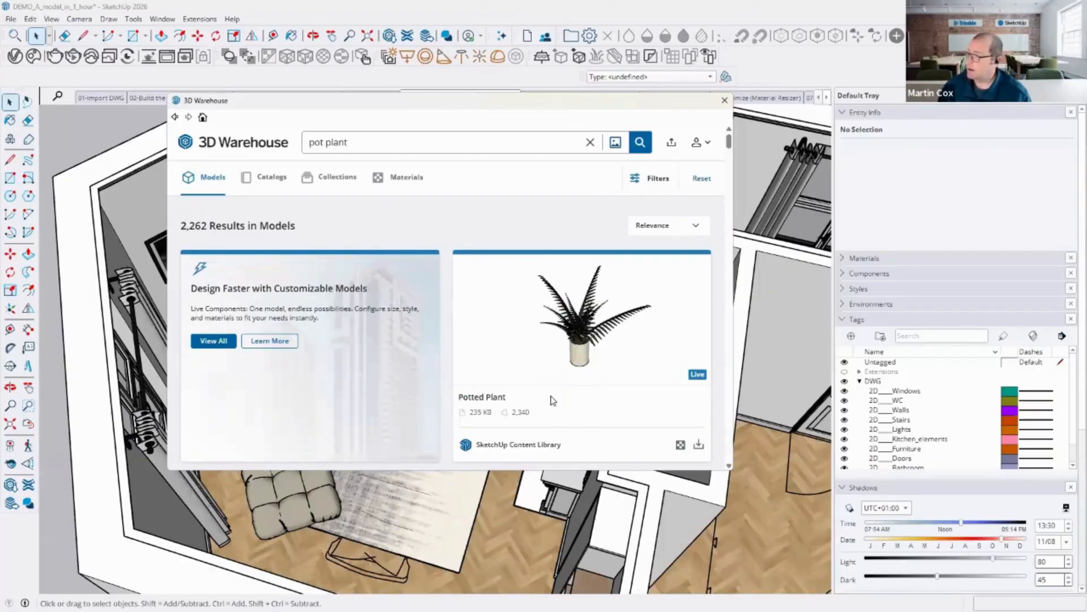
{"action": "scroll", "coordinate": [561, 393], "scroll_direction": "down", "scroll_amount": 2}
{"action": "scroll", "coordinate": [652, 348], "scroll_direction": "up", "scroll_amount": 2}
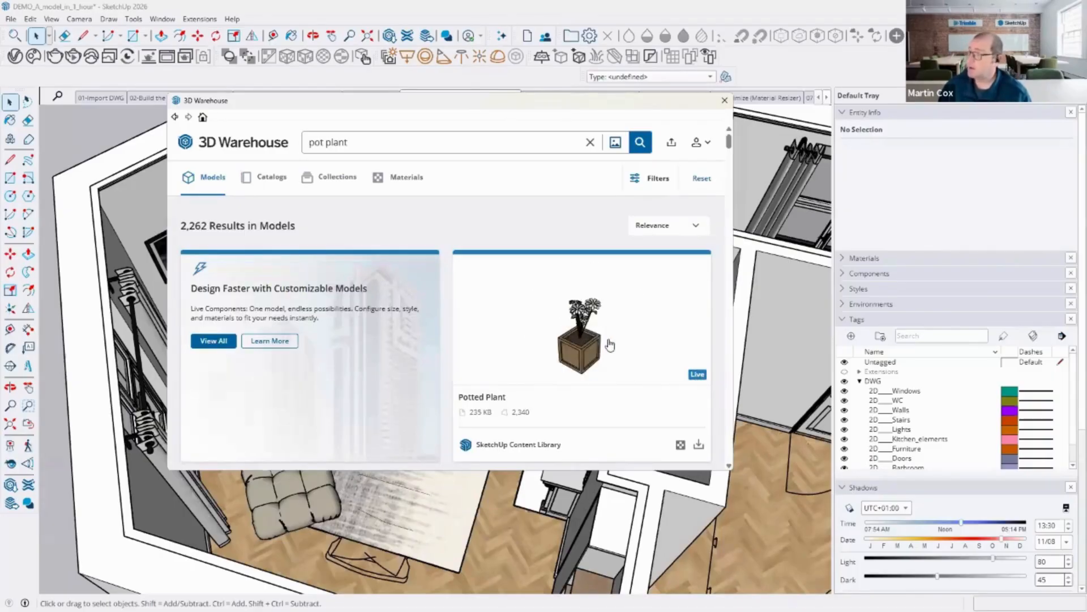
Step: Download the Potted Plant live component, place it in the living room corner by the window, and keep its polycount Low
{"action": "left_click", "coordinate": [593, 325]}
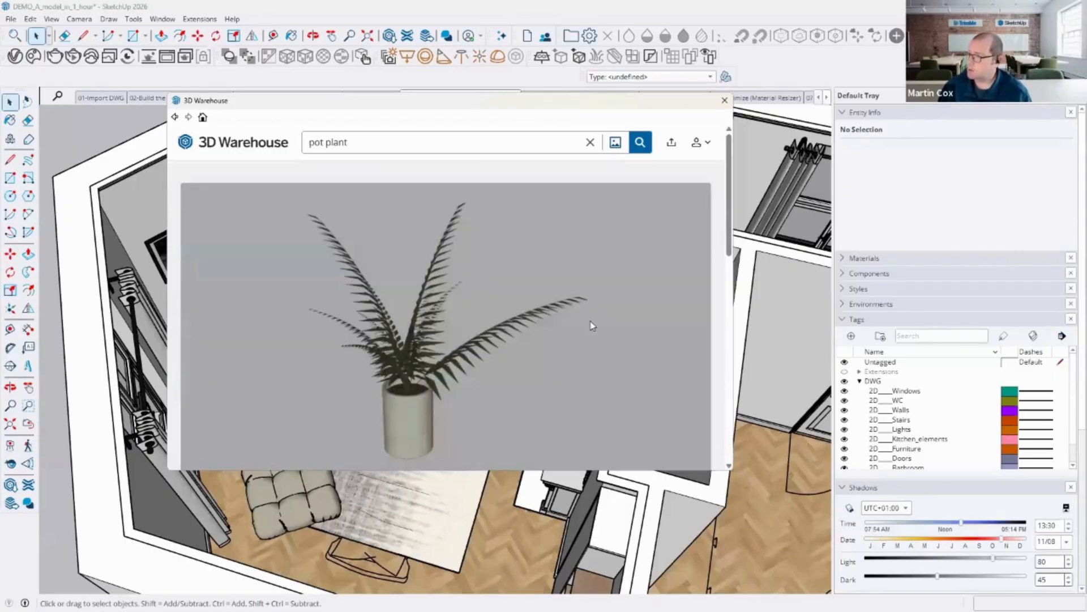
{"action": "scroll", "coordinate": [538, 362], "scroll_direction": "down", "scroll_amount": 5}
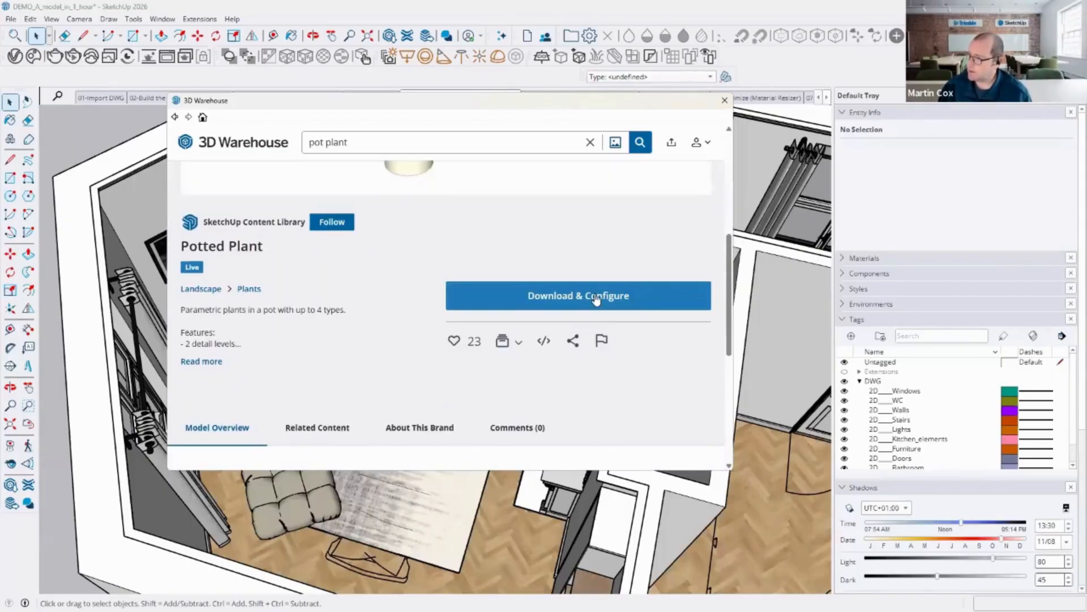
{"action": "left_click", "coordinate": [597, 295]}
{"action": "left_click", "coordinate": [418, 299]}
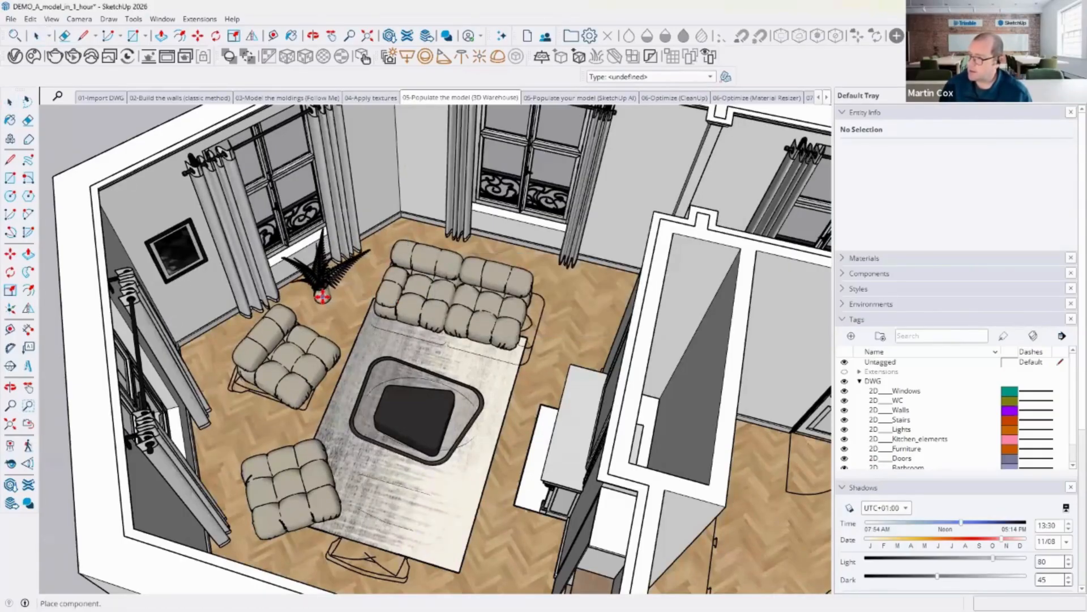
{"action": "left_click", "coordinate": [323, 295]}
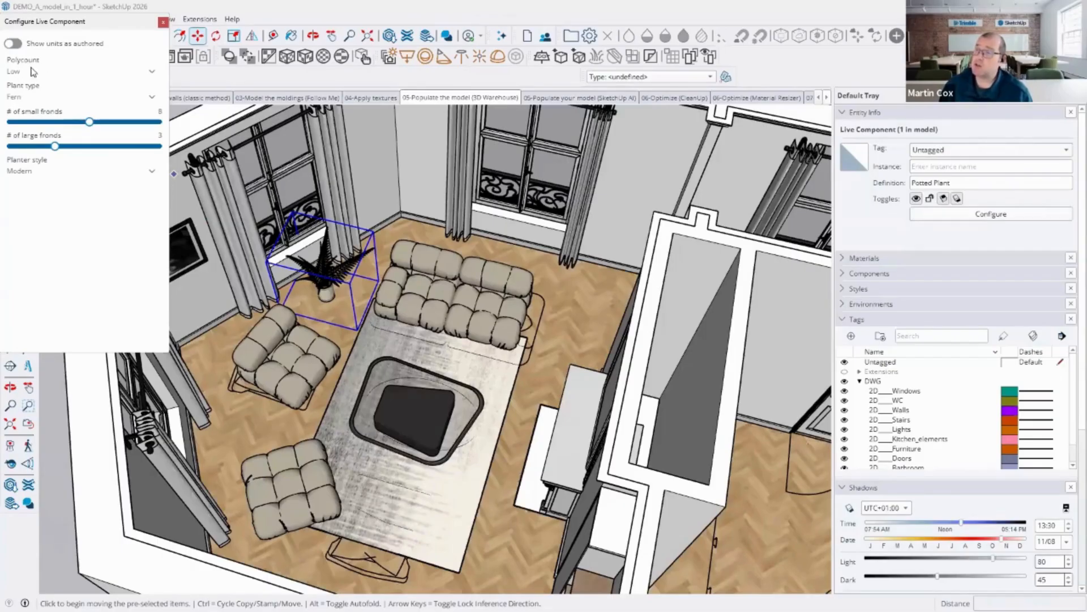
{"action": "left_click", "coordinate": [152, 73]}
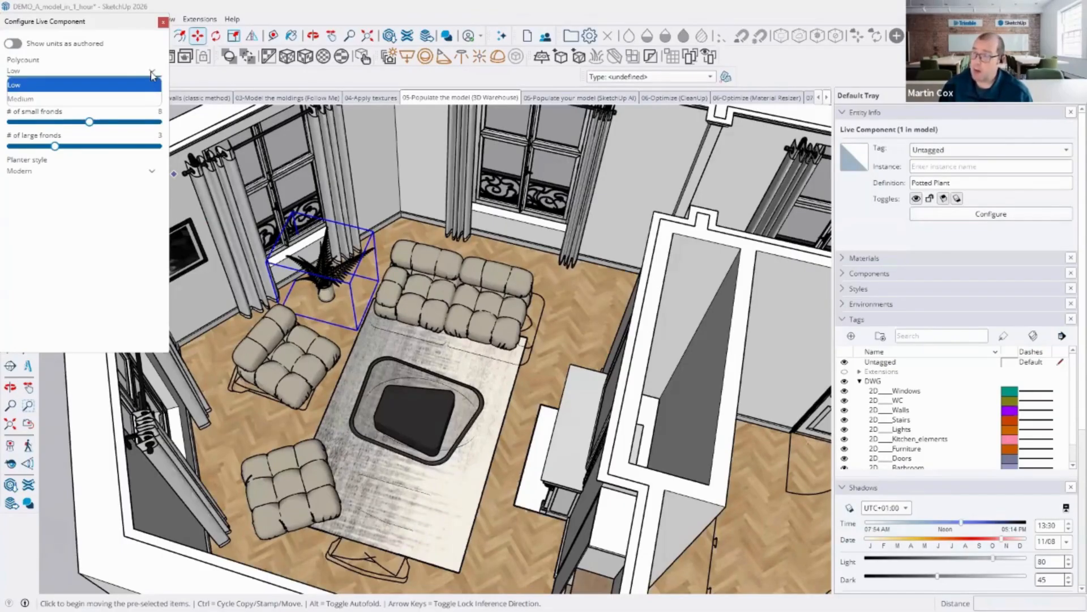
{"action": "left_click", "coordinate": [152, 76]}
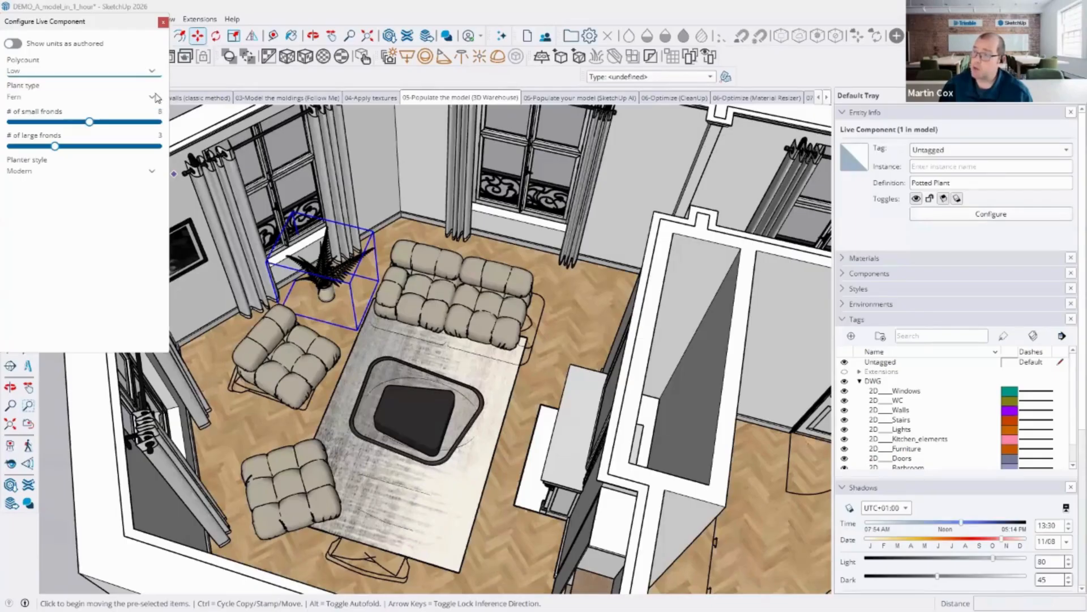
Step: Configure the potted plant as a Tree with height about 0.92 m and diameter about 0.32 m
{"action": "left_click", "coordinate": [153, 97]}
{"action": "left_click", "coordinate": [85, 126]}
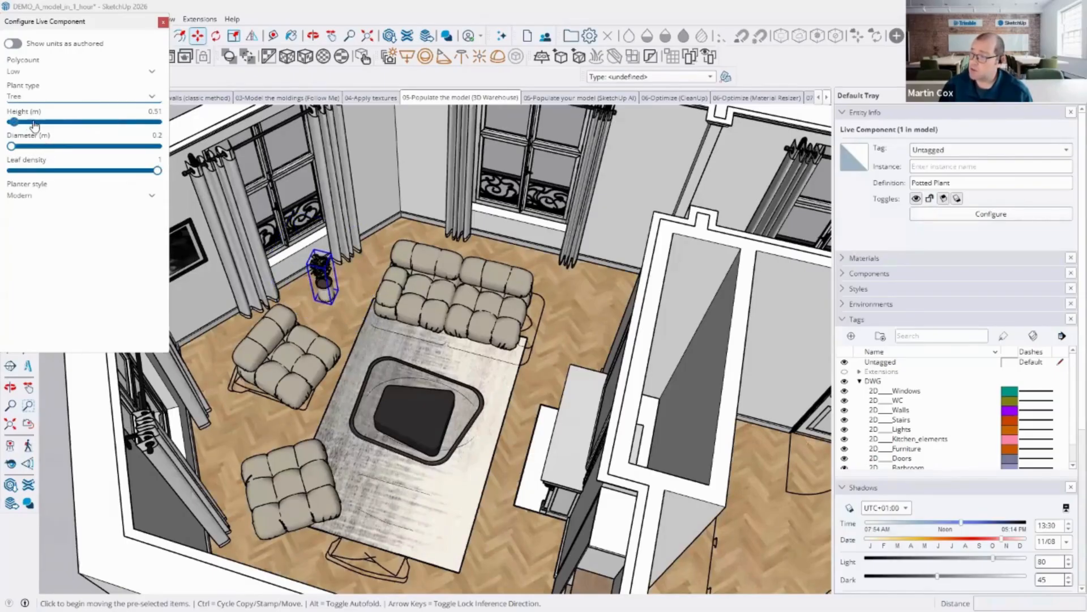
{"action": "left_click_drag", "start_coordinate": [14, 121], "coordinate": [105, 125]}
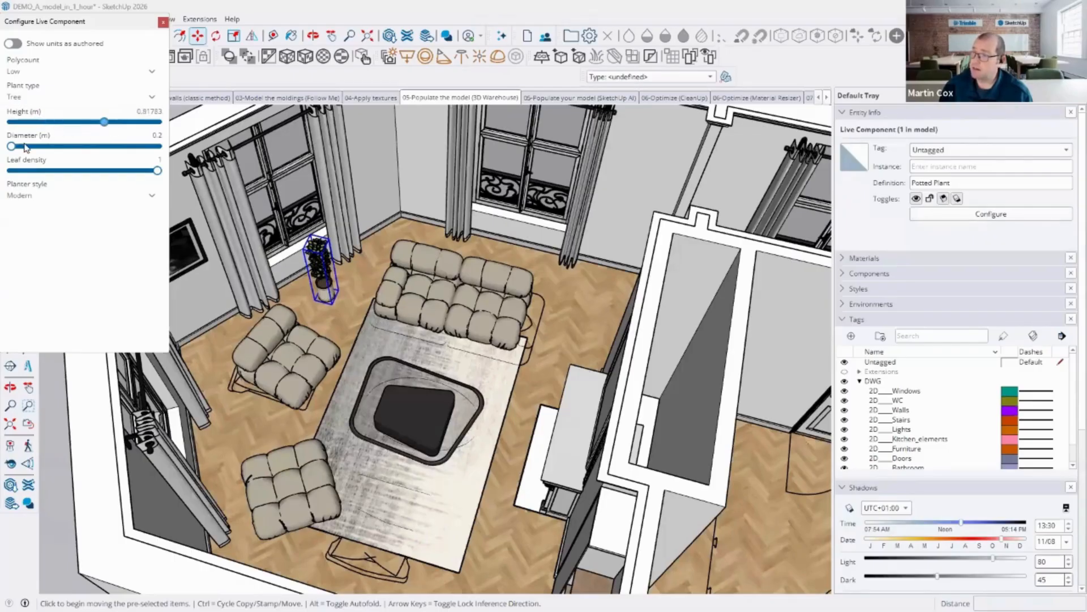
{"action": "left_click_drag", "start_coordinate": [12, 146], "coordinate": [101, 147]}
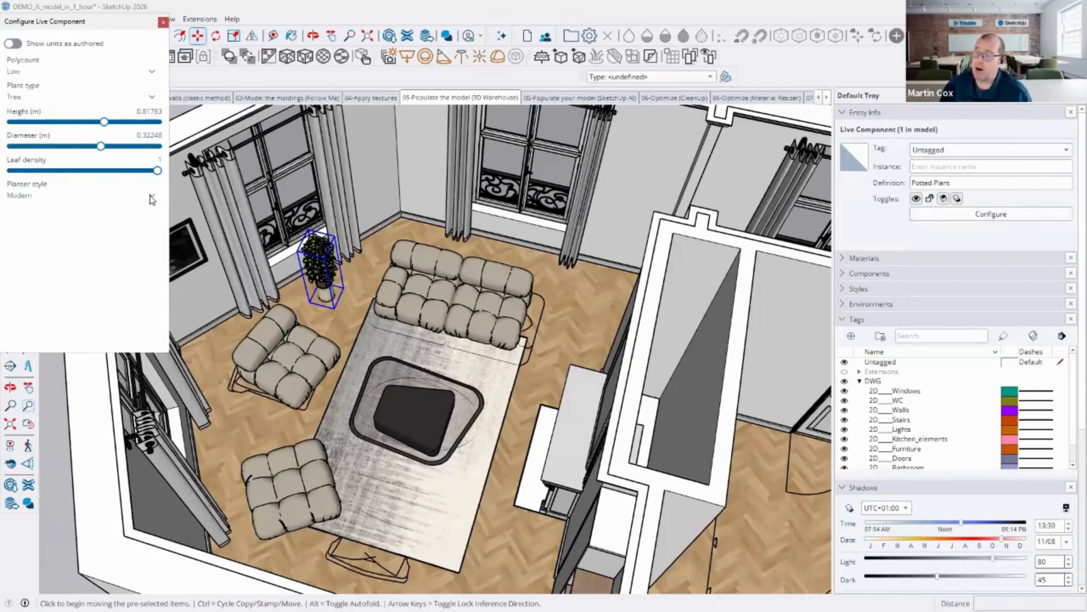
{"action": "left_click", "coordinate": [162, 24]}
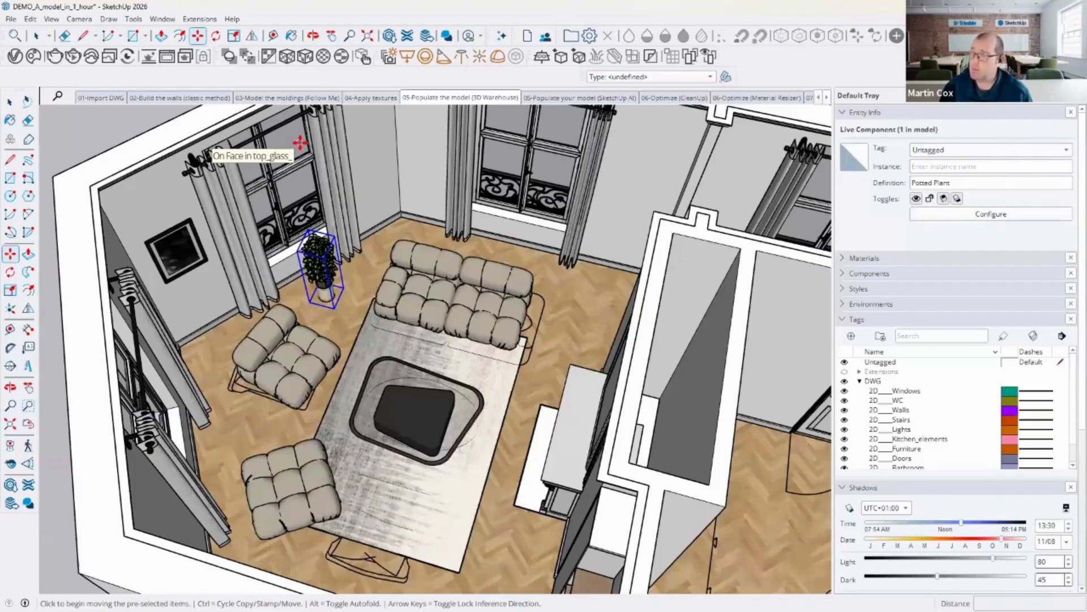
{"action": "left_click", "coordinate": [390, 36]}
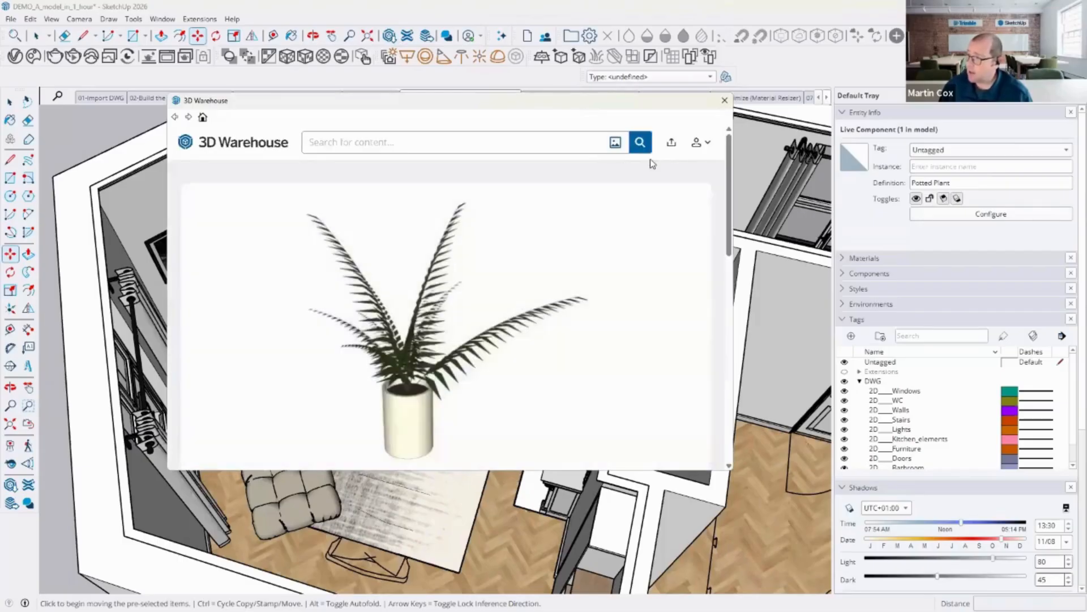
{"action": "scroll", "coordinate": [604, 260], "scroll_direction": "down", "scroll_amount": 3}
{"action": "scroll", "coordinate": [604, 260], "scroll_direction": "down", "scroll_amount": 1}
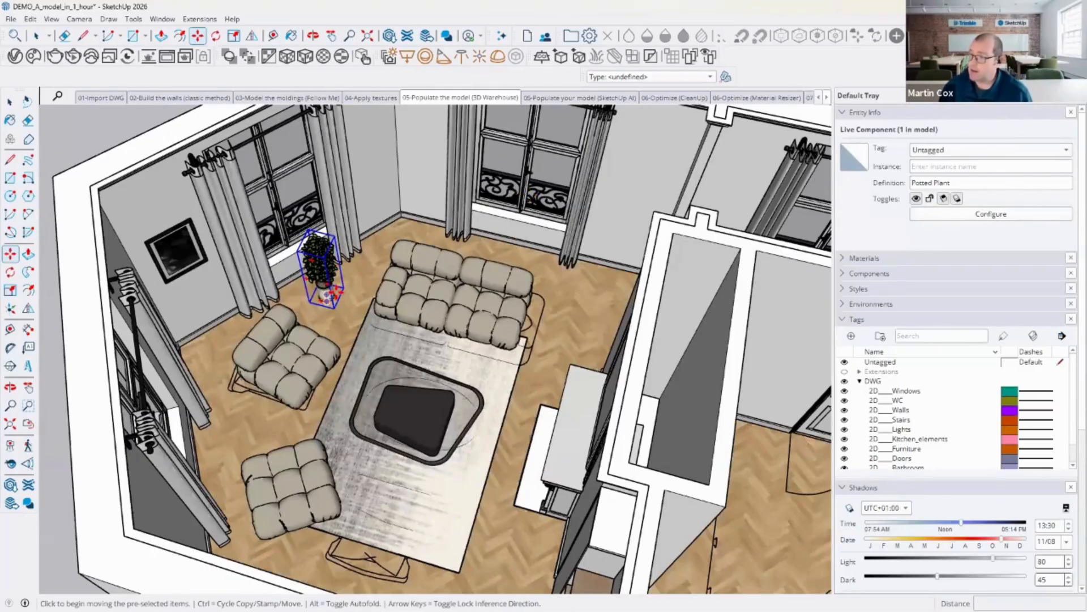
Step: Copy the potted plant to the floor beside the partition wall near the rug's lower end
{"action": "left_click", "coordinate": [333, 294]}
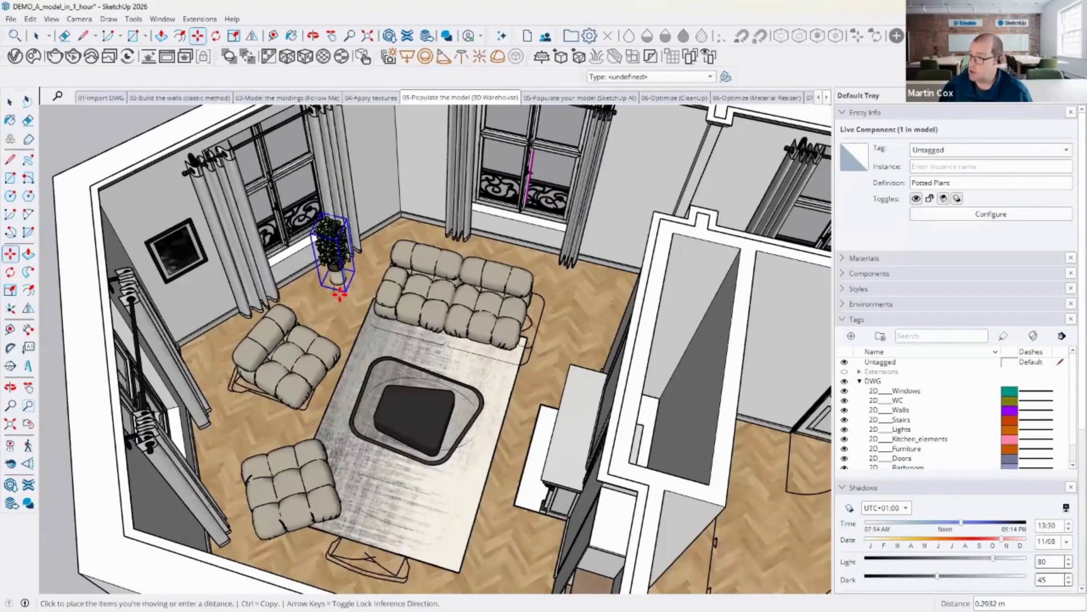
{"action": "key", "text": "ctrl"}
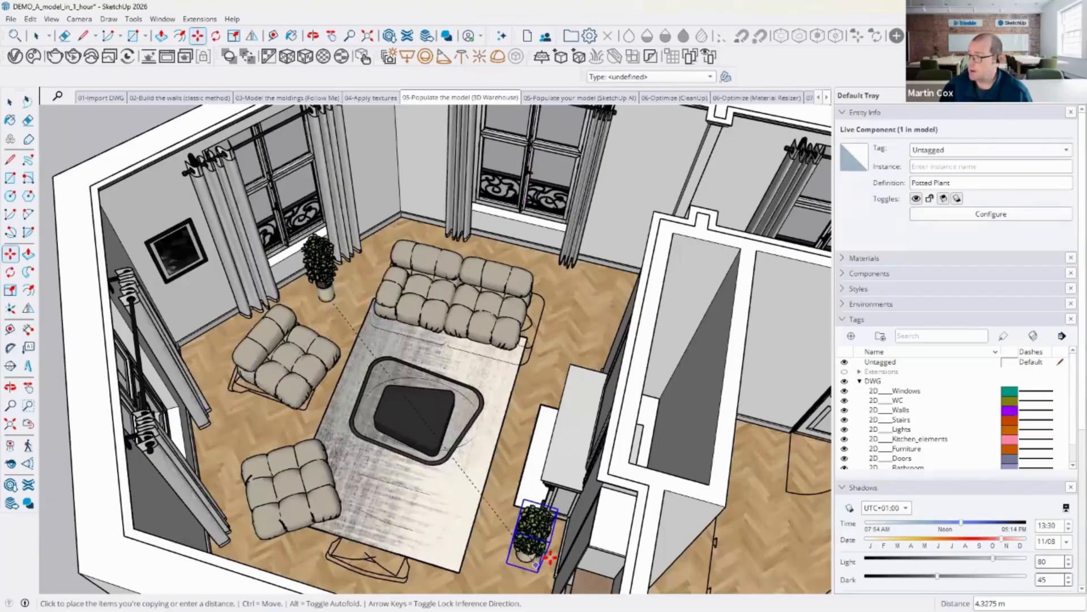
{"action": "left_click", "coordinate": [570, 543]}
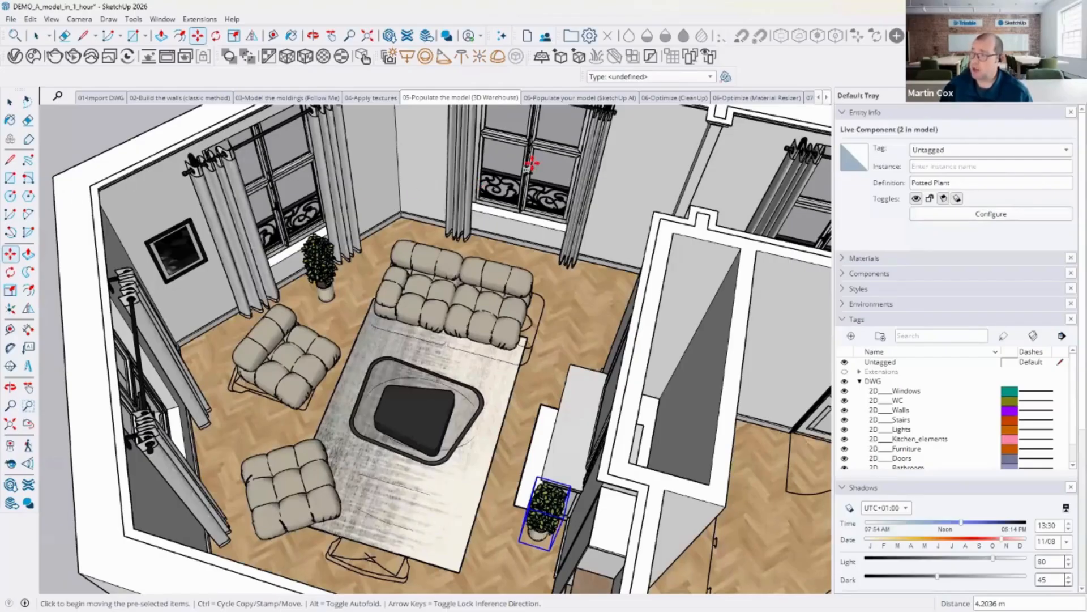
Step: Switch to the 06-Populate your model (SketchUp AI) scene and open the AI Assistant's Generate Object panel
{"action": "left_click", "coordinate": [596, 100]}
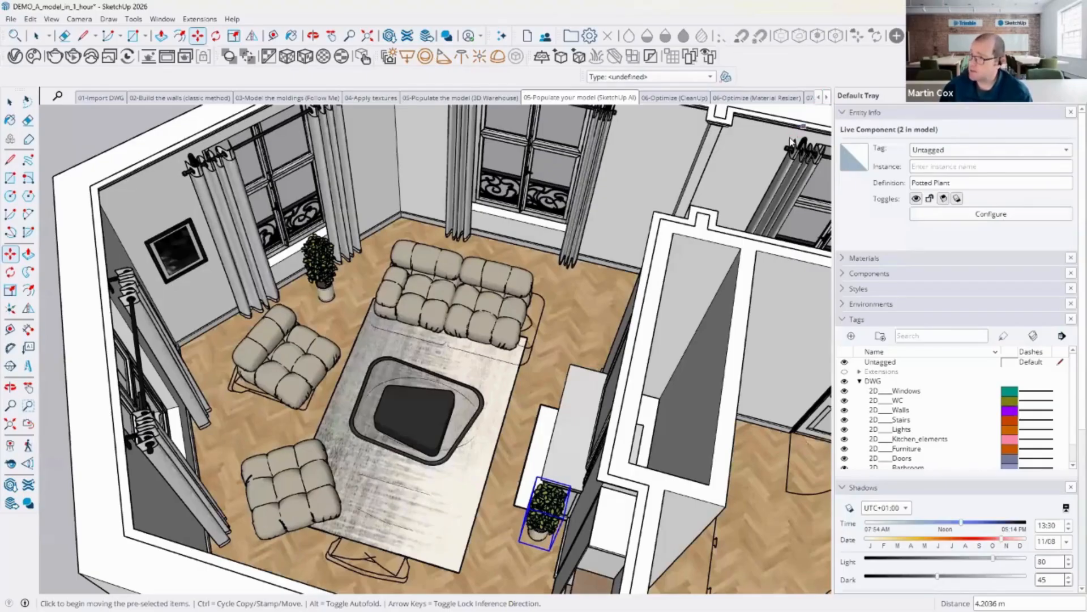
{"action": "left_click", "coordinate": [501, 36]}
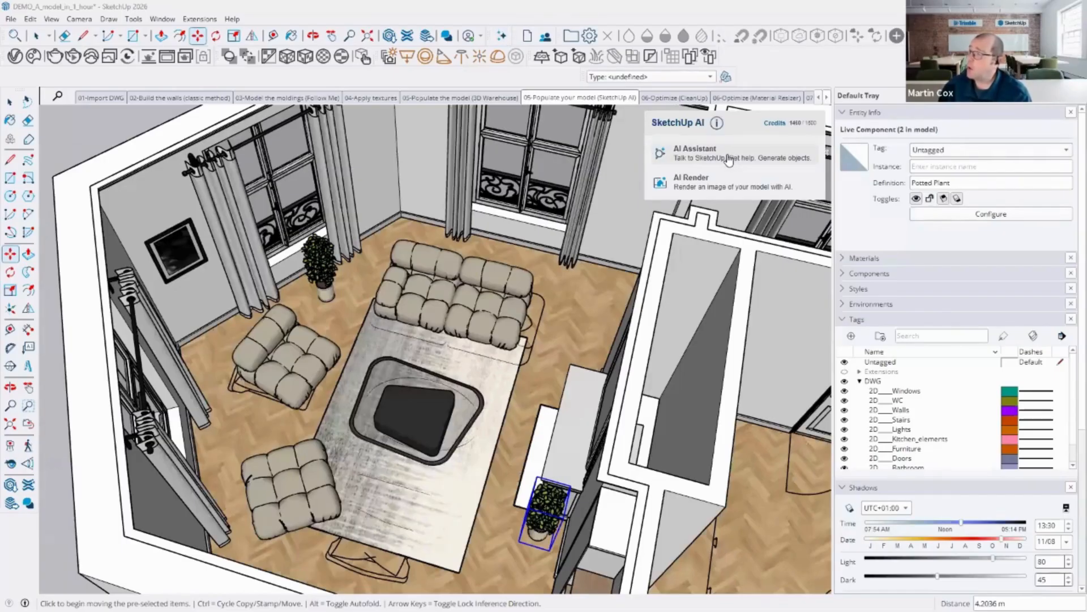
{"action": "left_click", "coordinate": [701, 154]}
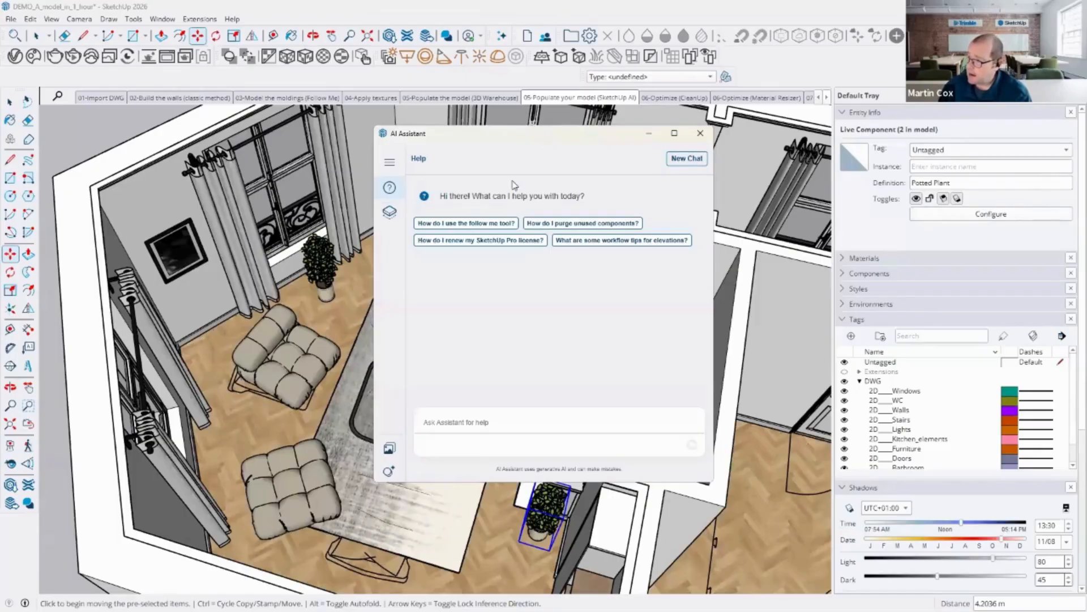
{"action": "left_click", "coordinate": [497, 190]}
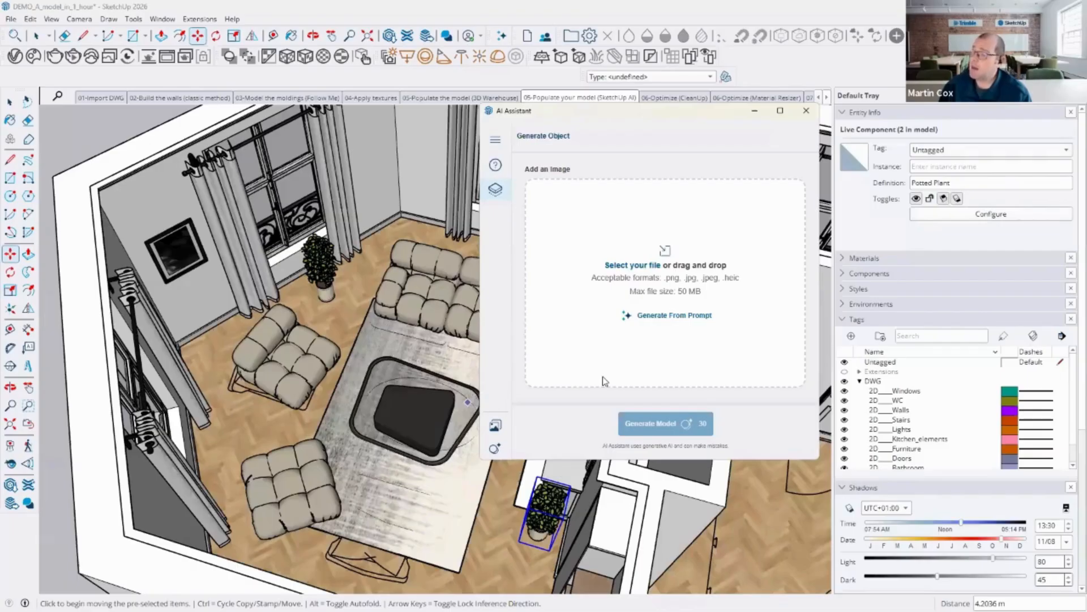
{"action": "left_click", "coordinate": [806, 112]}
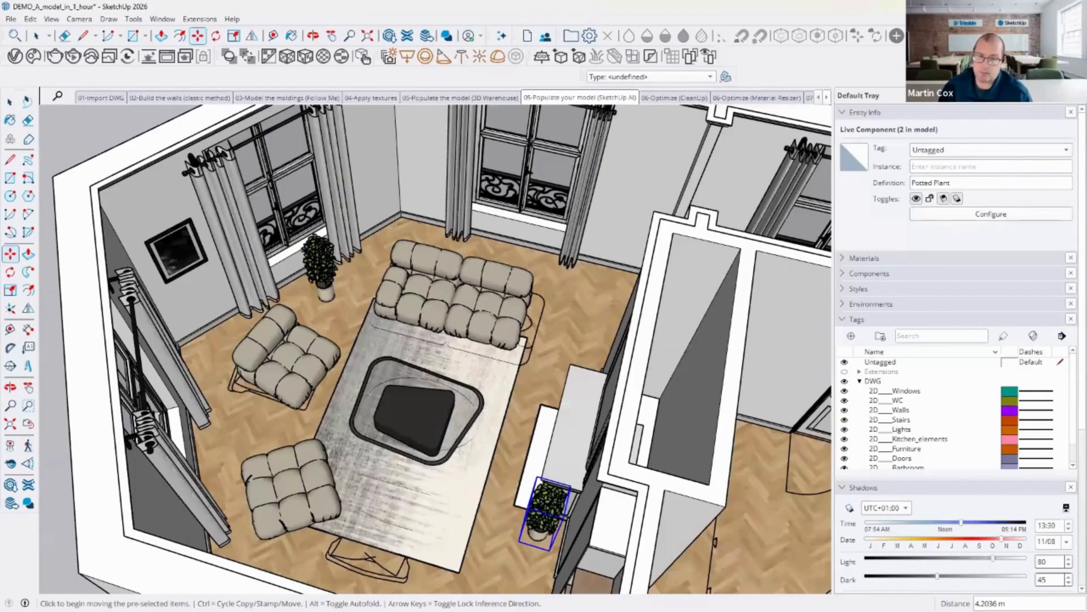
Step: Open the AI folder inside Demo assets and reactivate the 06-Populate your model (SketchUp AI) scene
{"action": "key", "text": "alt+Tab"}
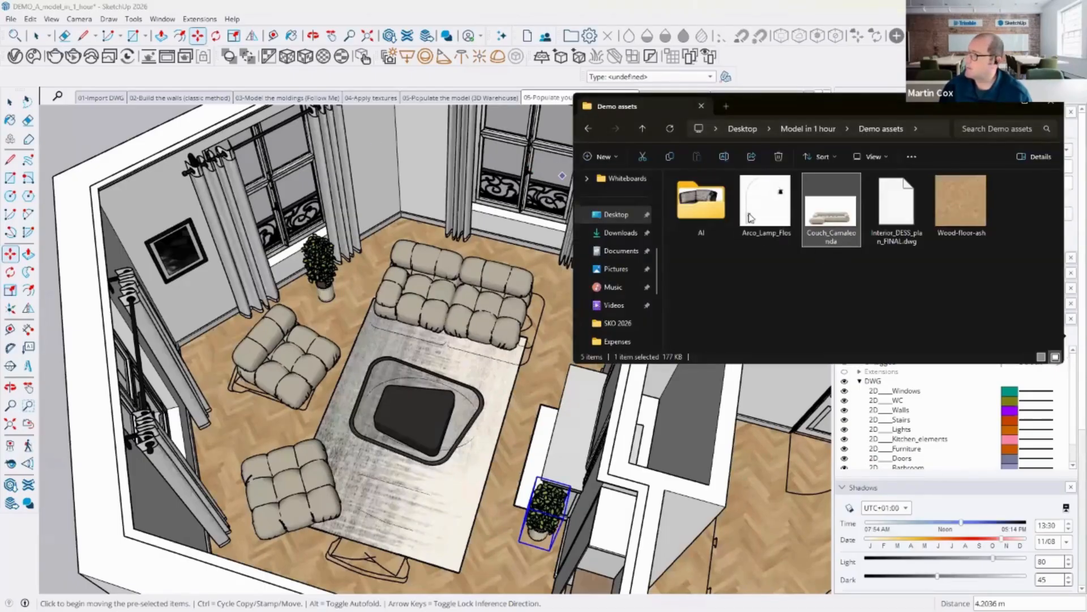
{"action": "double_click", "coordinate": [713, 212]}
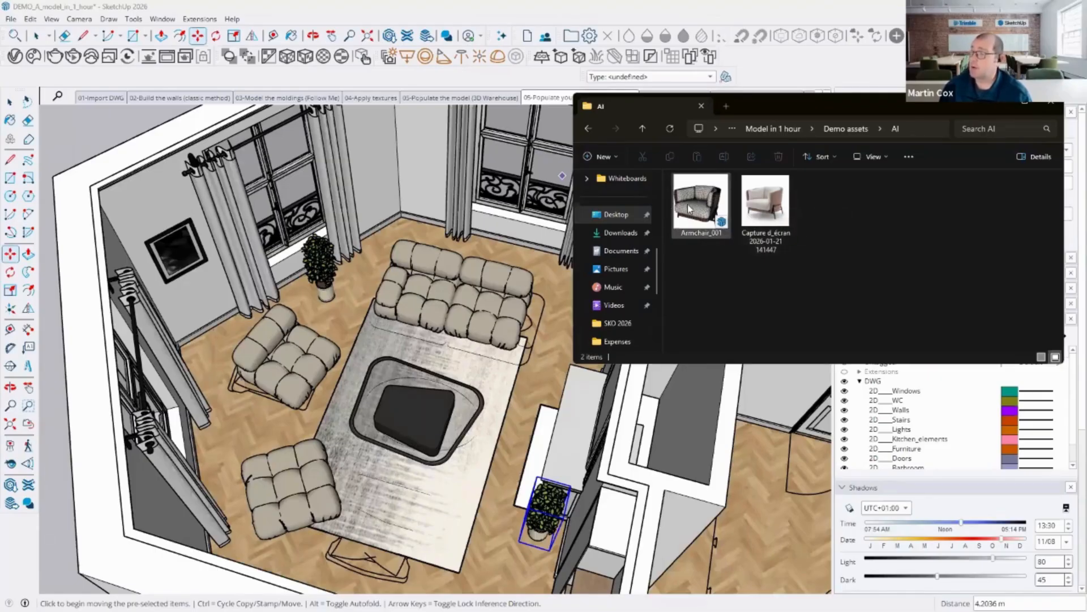
{"action": "left_click", "coordinate": [443, 296]}
{"action": "left_click", "coordinate": [8, 104]}
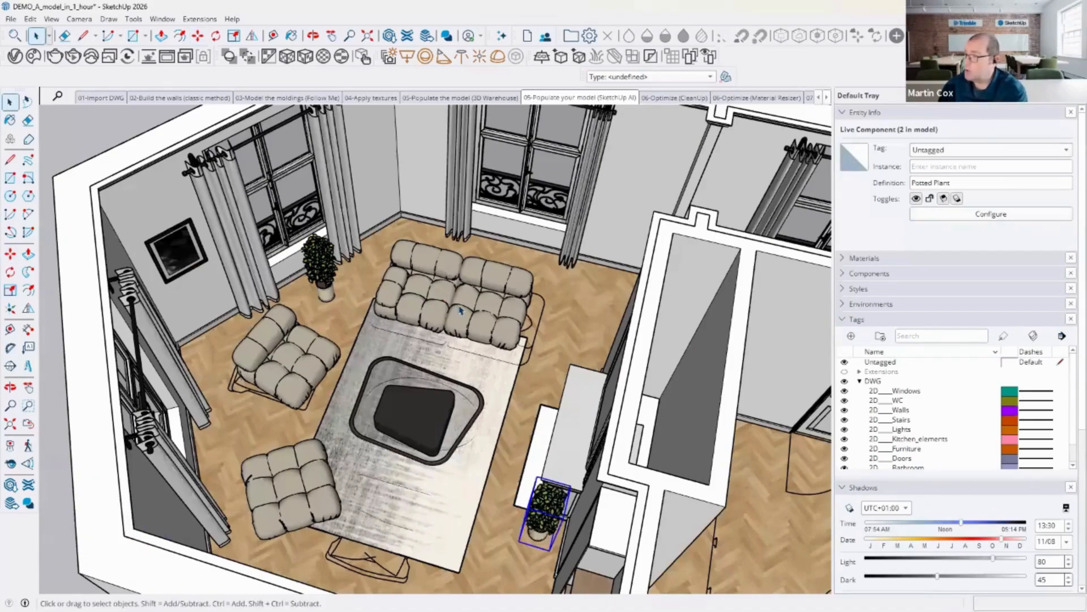
{"action": "left_click", "coordinate": [580, 98]}
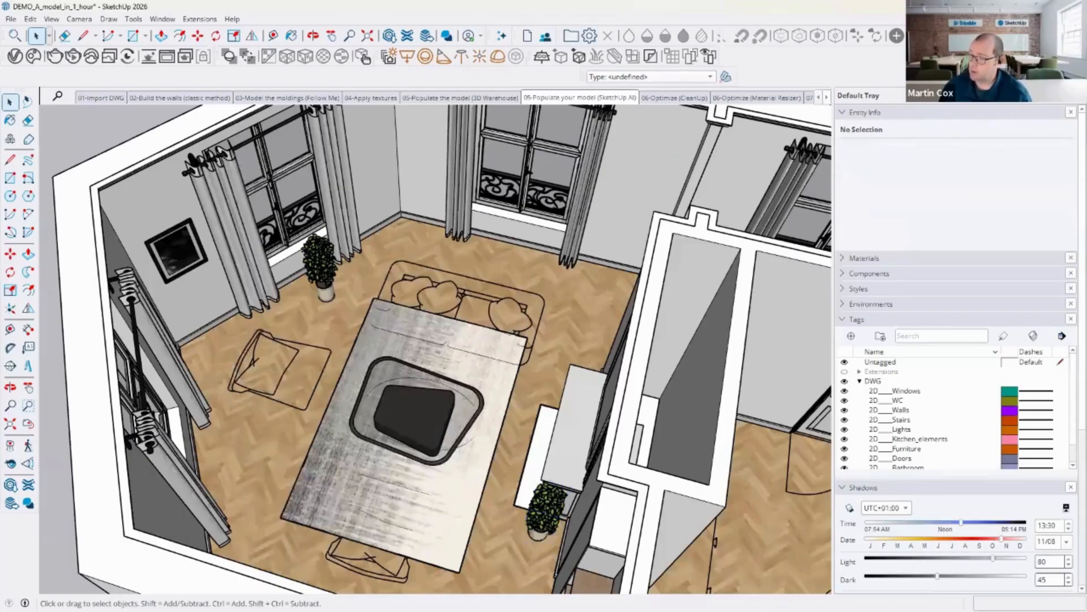
Step: Bring Armchair_001 from the AI folder into the model, place it on the left armchair outline and rotate it toward the rug
{"action": "left_click", "coordinate": [195, 598]}
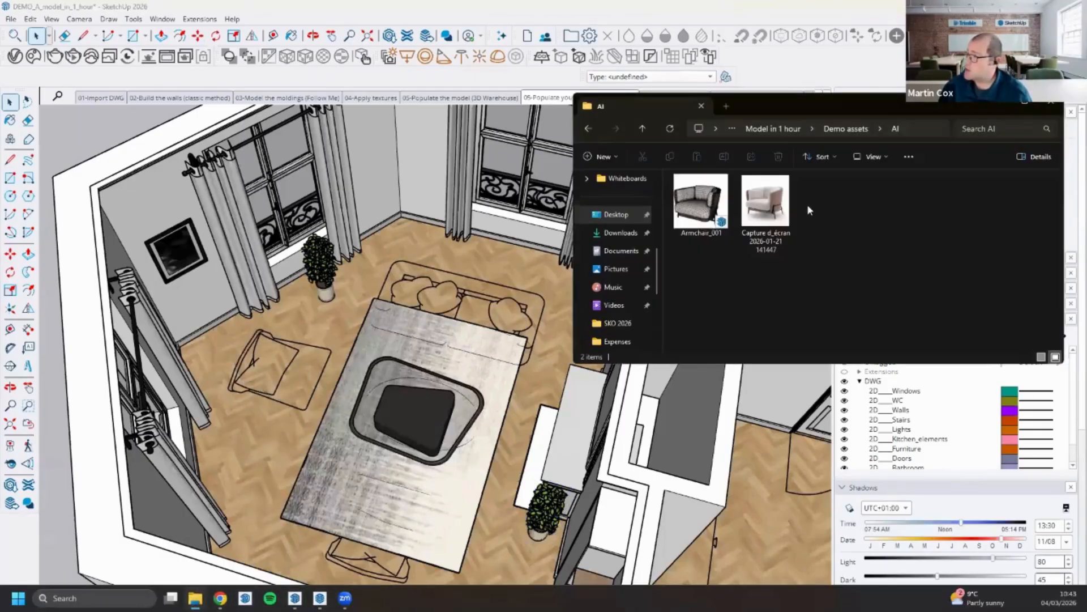
{"action": "left_click", "coordinate": [711, 199]}
{"action": "left_click_drag", "start_coordinate": [661, 201], "coordinate": [384, 291]}
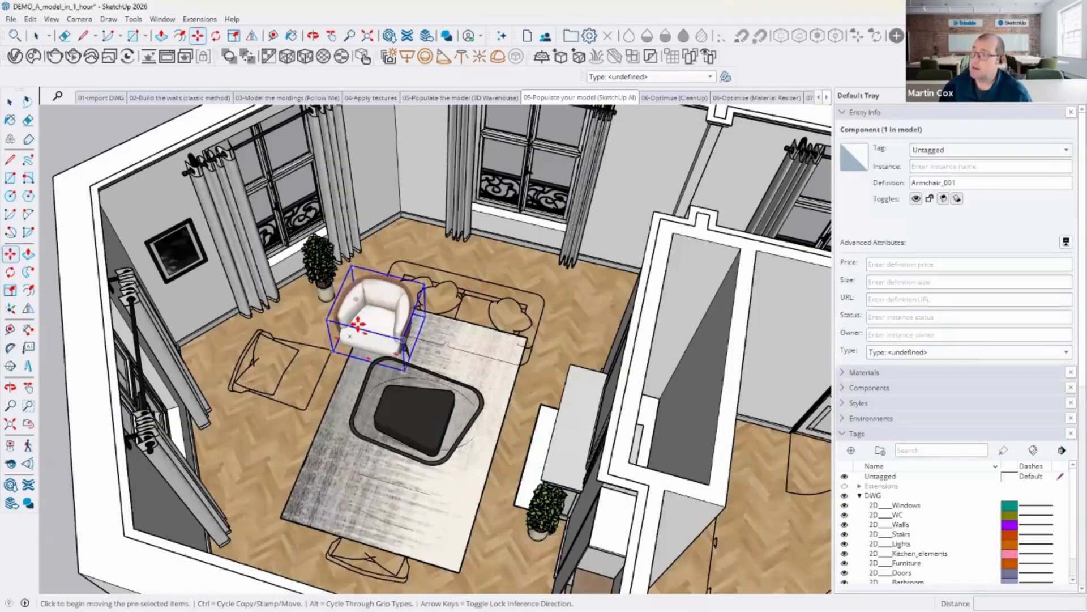
{"action": "left_click", "coordinate": [287, 359]}
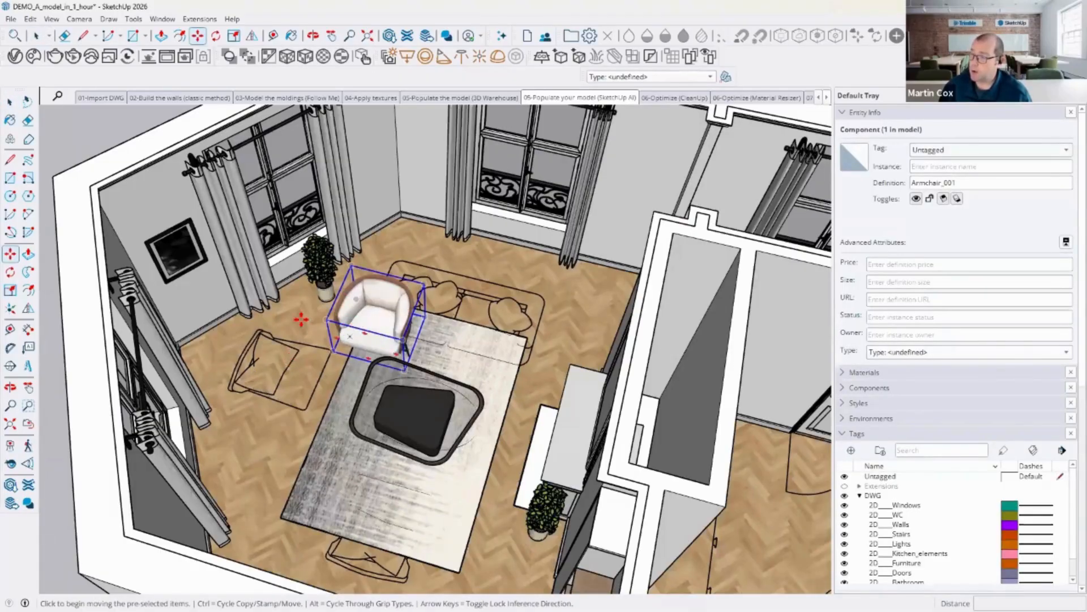
{"action": "left_click", "coordinate": [291, 319]}
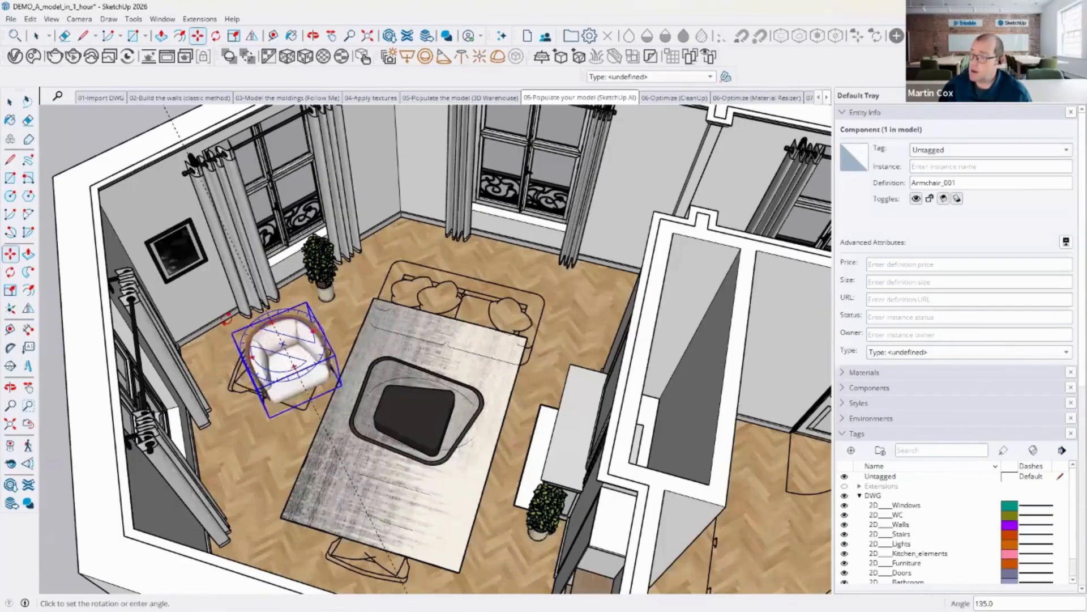
{"action": "left_click", "coordinate": [199, 338]}
Step: Browse the featured extensions in the Extension Warehouse
{"action": "key", "text": "o"}
{"action": "mouse_move", "coordinate": [328, 351]}
{"action": "middle_mouse_down"}
{"action": "mouse_move", "coordinate": [306, 369]}
{"action": "mouse_move", "coordinate": [318, 360]}
{"action": "middle_mouse_up"}
{"action": "scroll", "coordinate": [319, 359], "scroll_direction": "up", "scroll_amount": 4}
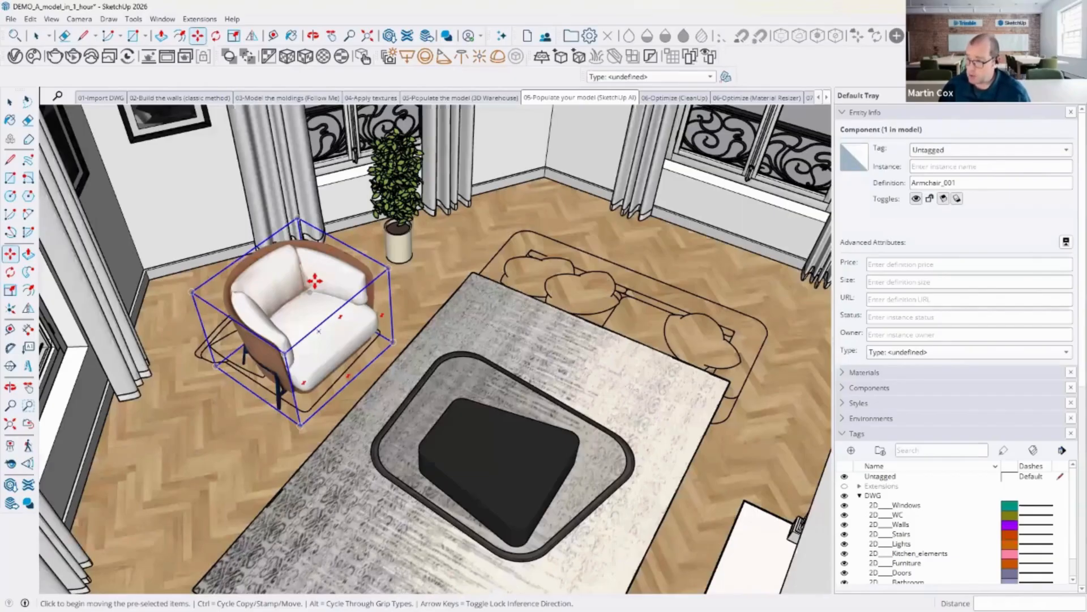
{"action": "middle_click_drag", "start_coordinate": [429, 301], "coordinate": [388, 287]}
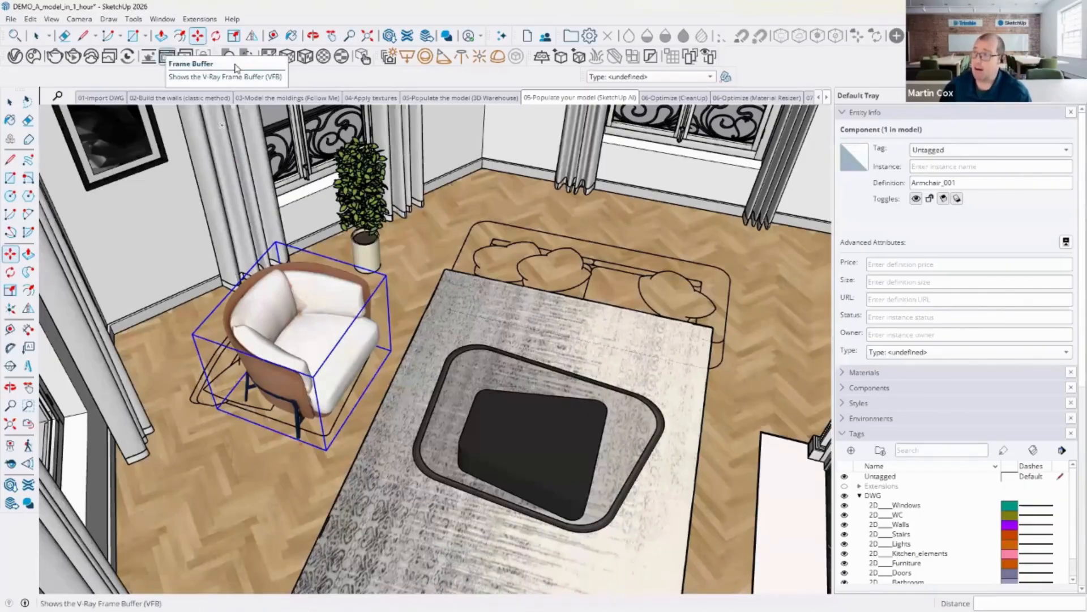
{"action": "left_click", "coordinate": [408, 35]}
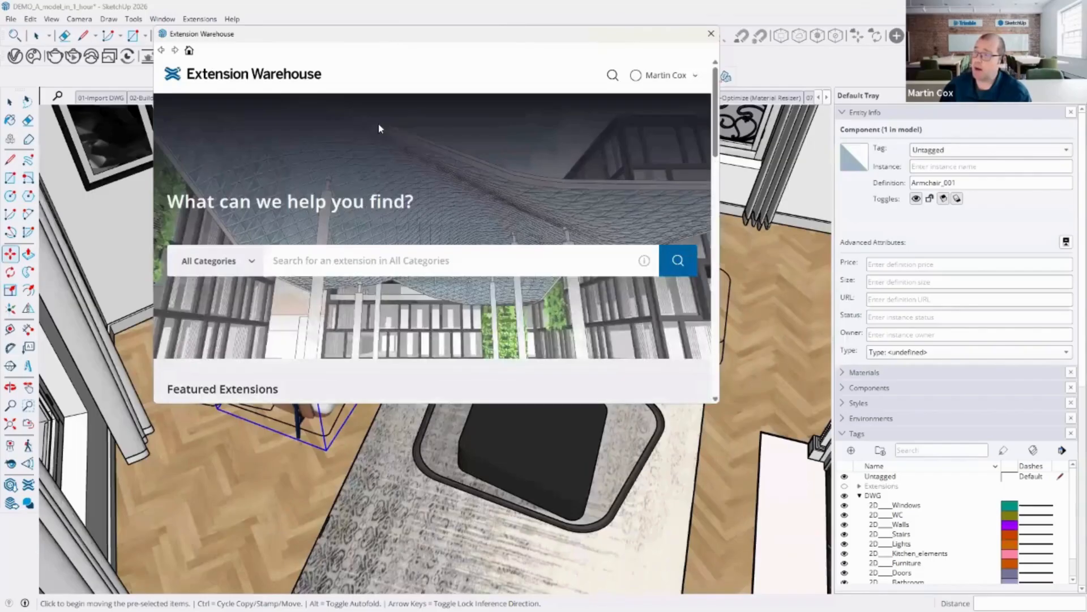
{"action": "scroll", "coordinate": [406, 221], "scroll_direction": "down", "scroll_amount": 5}
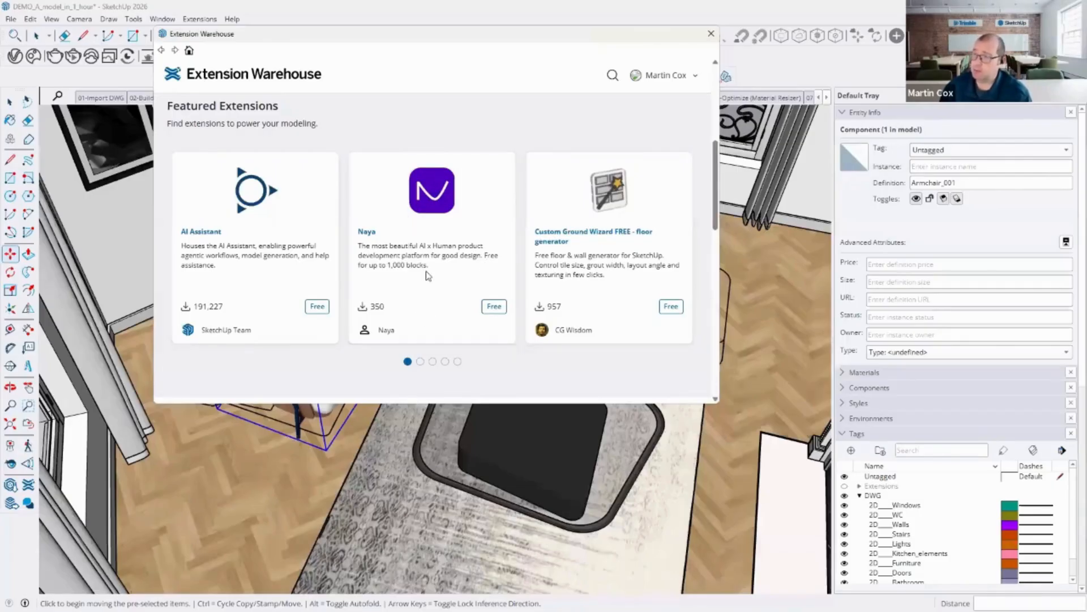
{"action": "scroll", "coordinate": [429, 277], "scroll_direction": "down", "scroll_amount": 3}
{"action": "scroll", "coordinate": [544, 269], "scroll_direction": "down", "scroll_amount": 4}
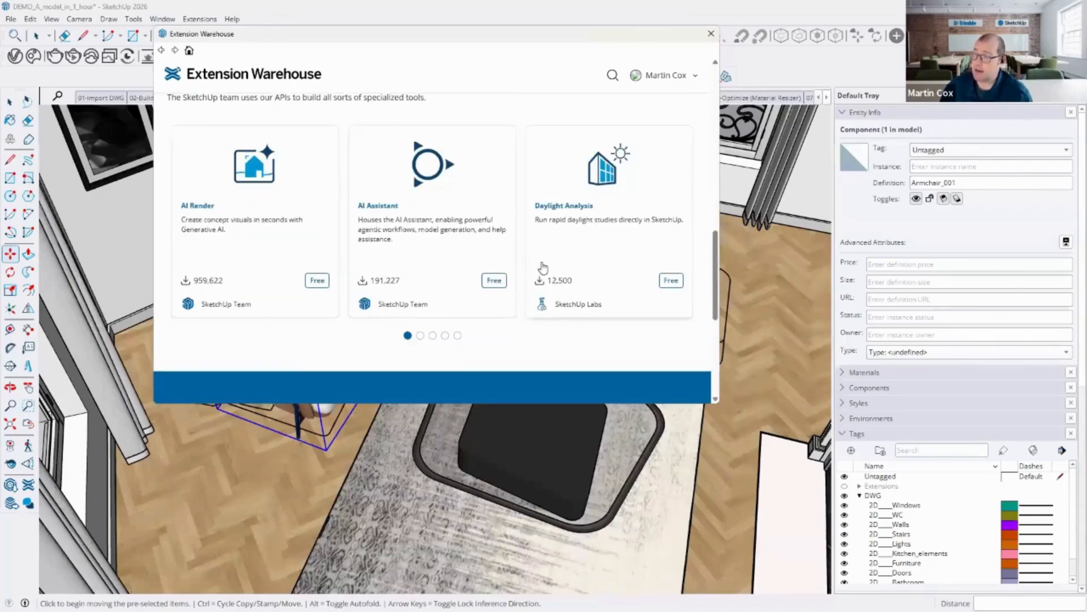
{"action": "scroll", "coordinate": [539, 258], "scroll_direction": "up", "scroll_amount": 5}
{"action": "scroll", "coordinate": [245, 147], "scroll_direction": "up", "scroll_amount": 3}
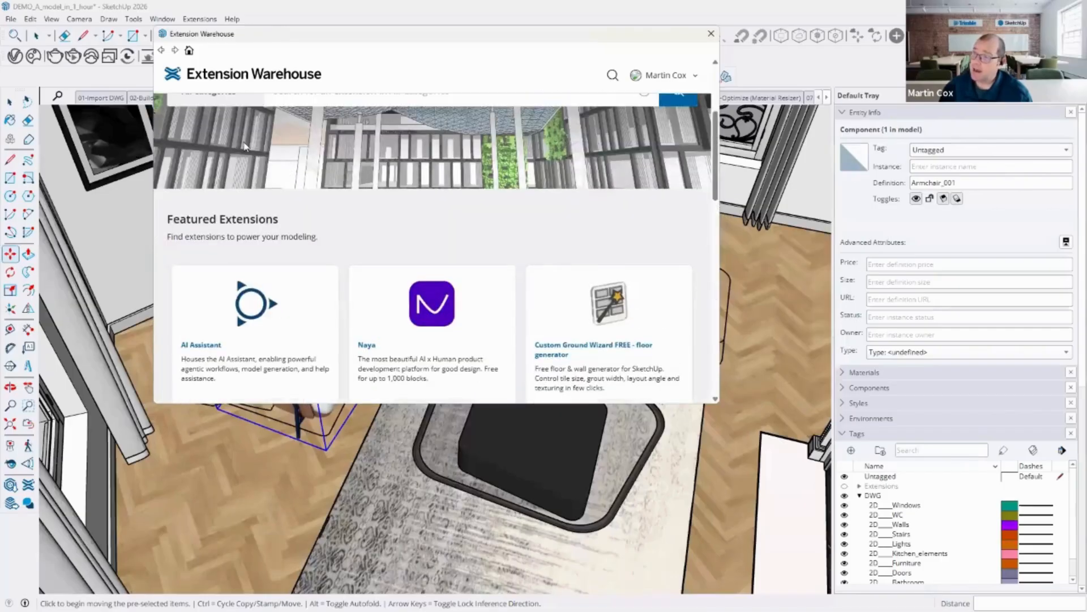
{"action": "left_click", "coordinate": [711, 34]}
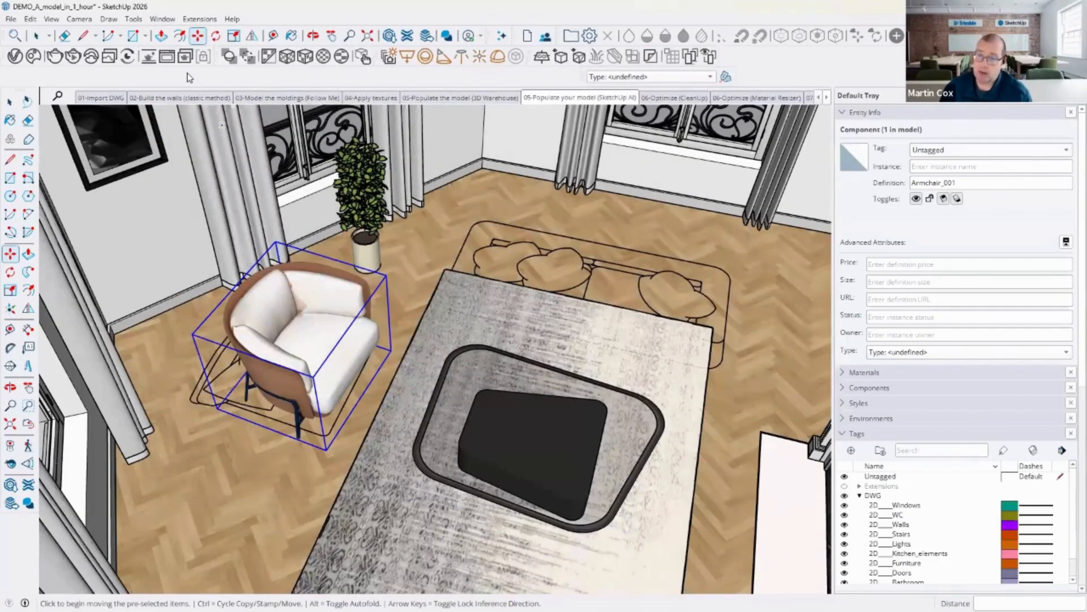
Step: Open the Material Resizer extension
{"action": "left_click", "coordinate": [205, 19]}
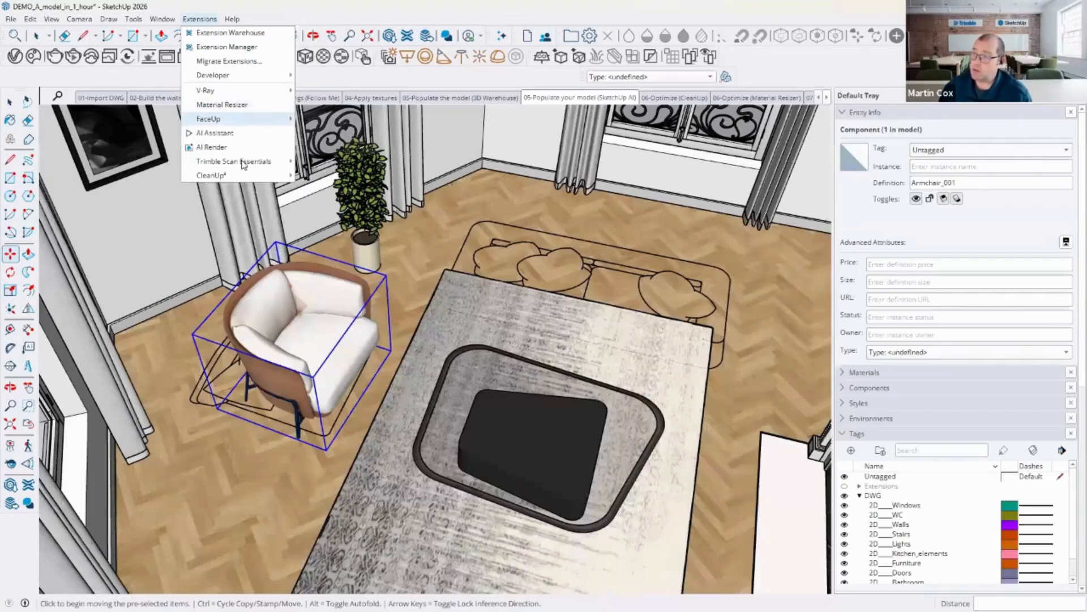
{"action": "mouse_move", "coordinate": [238, 175]}
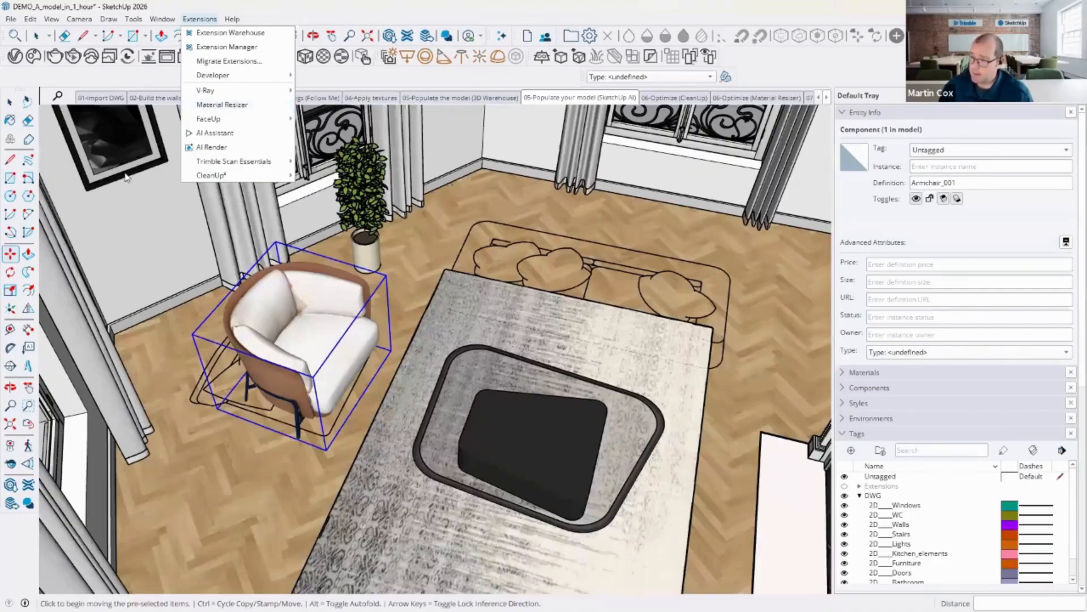
{"action": "middle_click_drag", "start_coordinate": [141, 171], "coordinate": [172, 272], "text": "shift"}
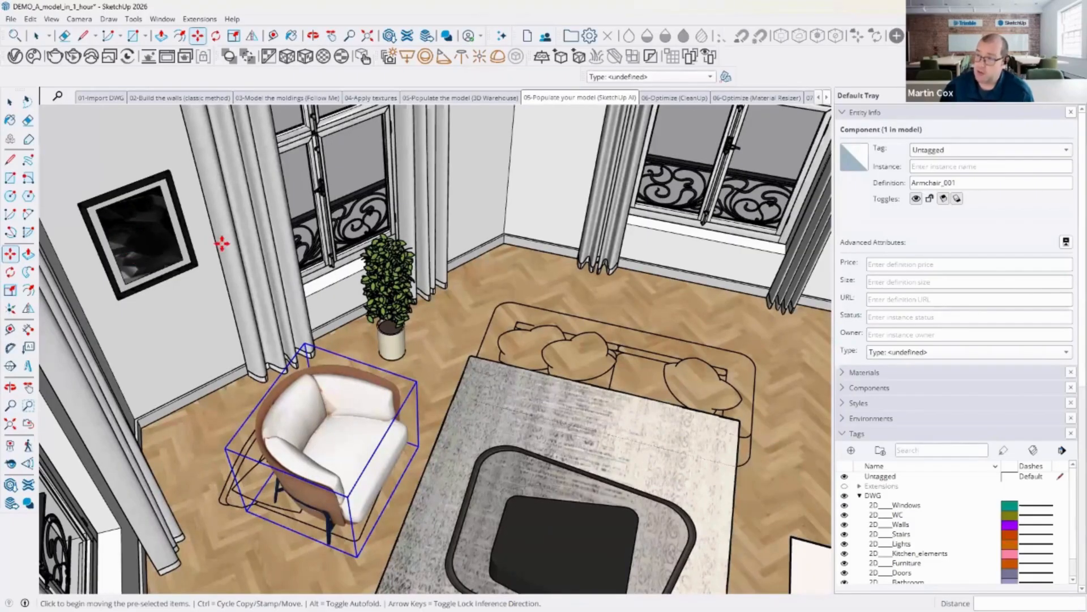
{"action": "left_click", "coordinate": [207, 22]}
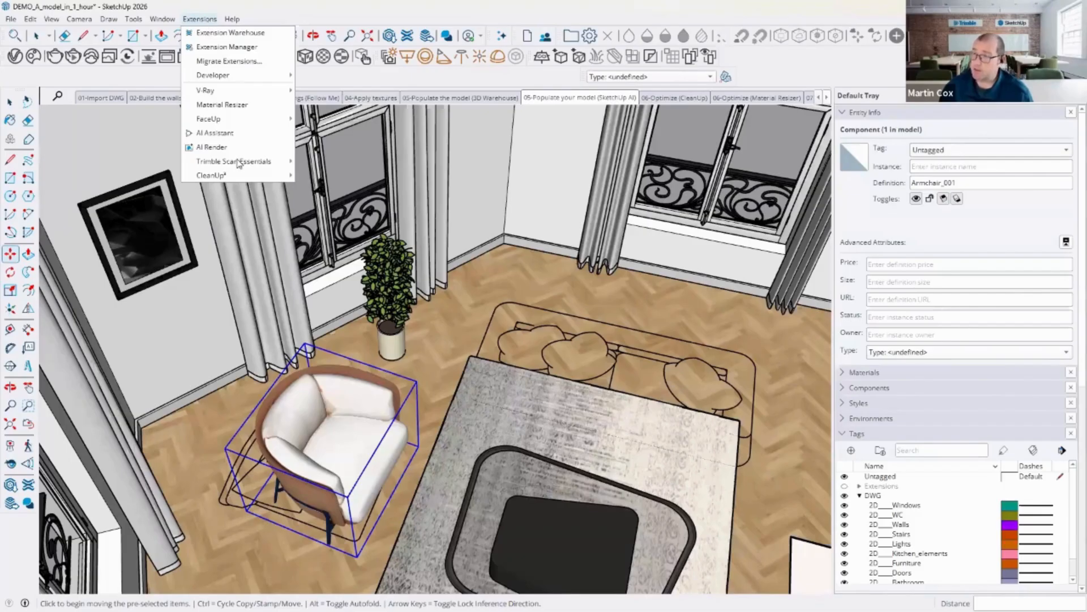
{"action": "left_click", "coordinate": [242, 106]}
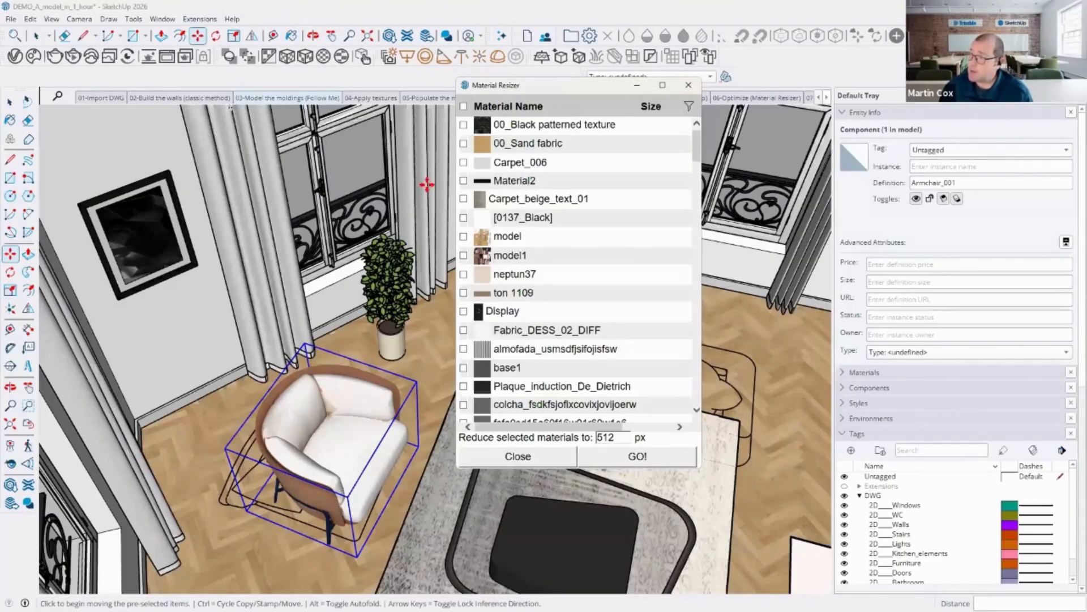
Step: Filter the material list to show only materials larger than 2048 px
{"action": "left_click", "coordinate": [654, 107]}
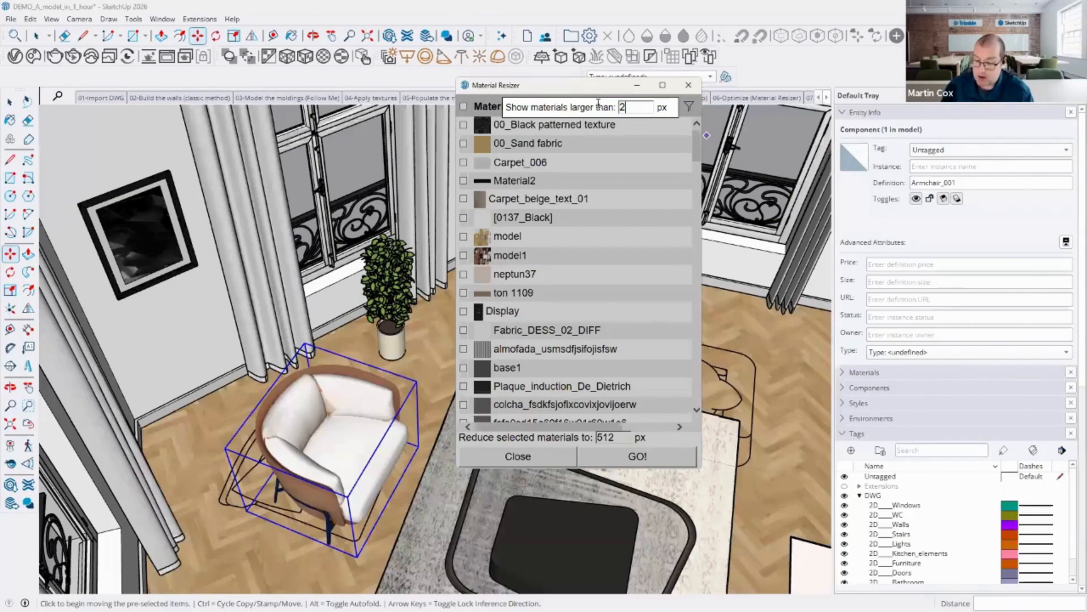
{"action": "type", "text": "048"}
{"action": "key", "text": "Return"}
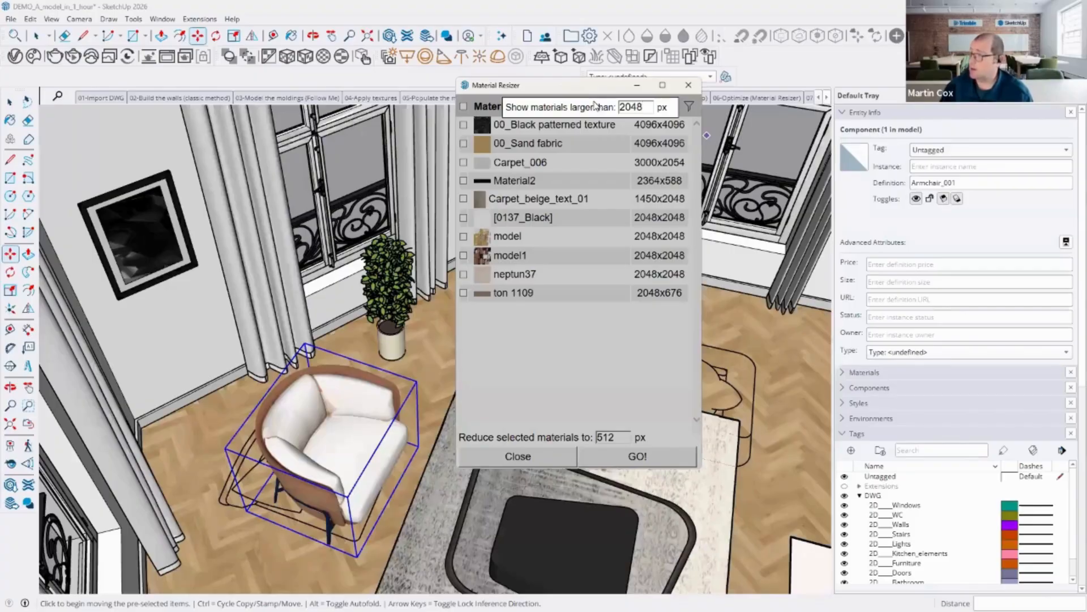
{"action": "key", "text": "Return"}
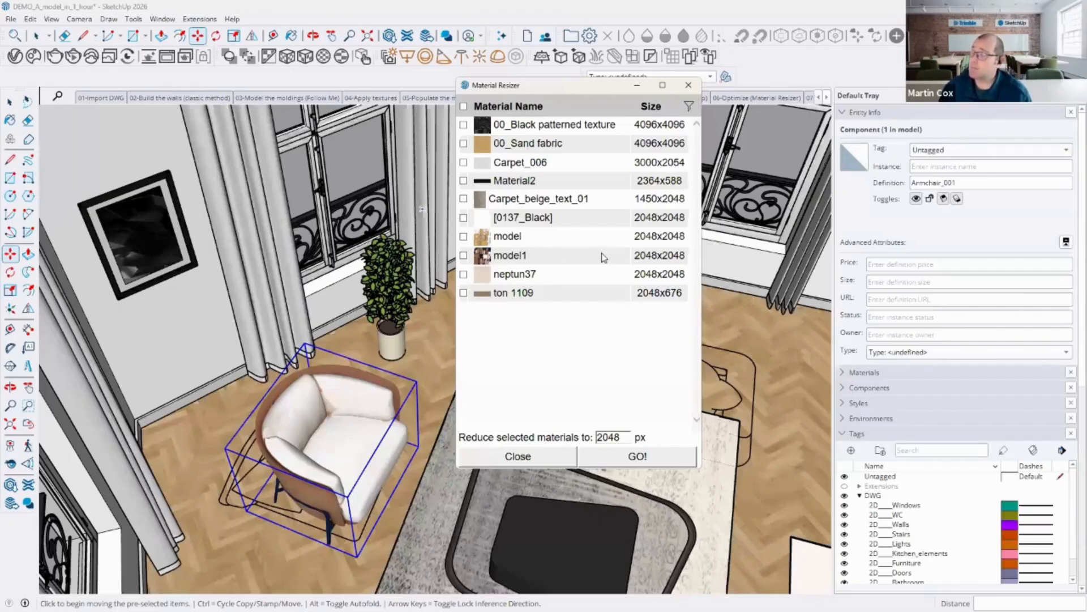
Step: Resize 00_Black patterned texture, 00_Sand fabric and Carpet_006 down to 512 px, then close the resizer
{"action": "double_click", "coordinate": [606, 437]}
{"action": "type", "text": "512"}
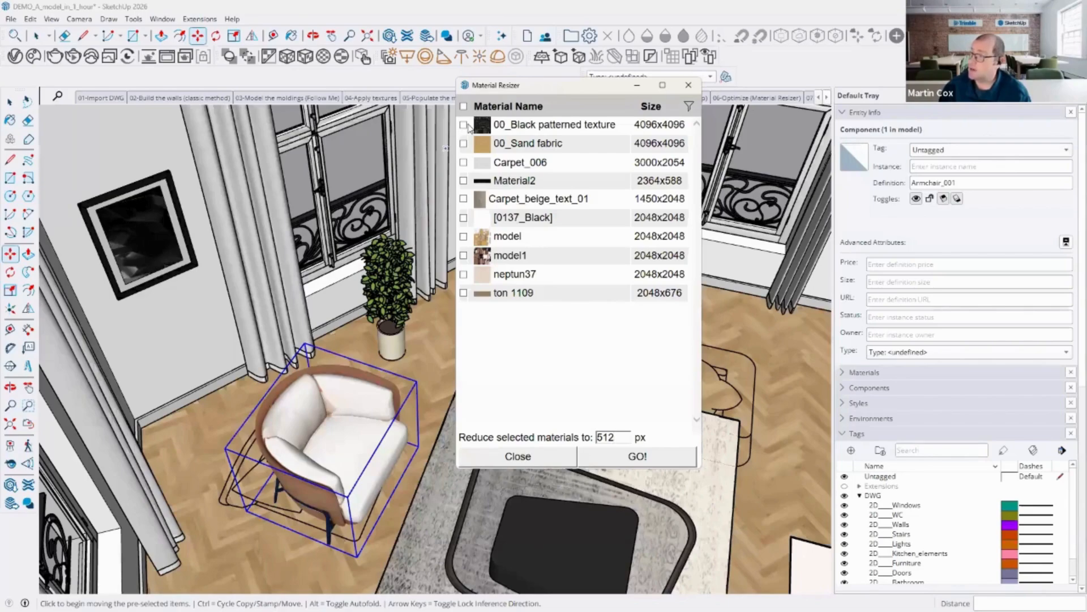
{"action": "left_click", "coordinate": [464, 144]}
{"action": "left_click", "coordinate": [464, 165]}
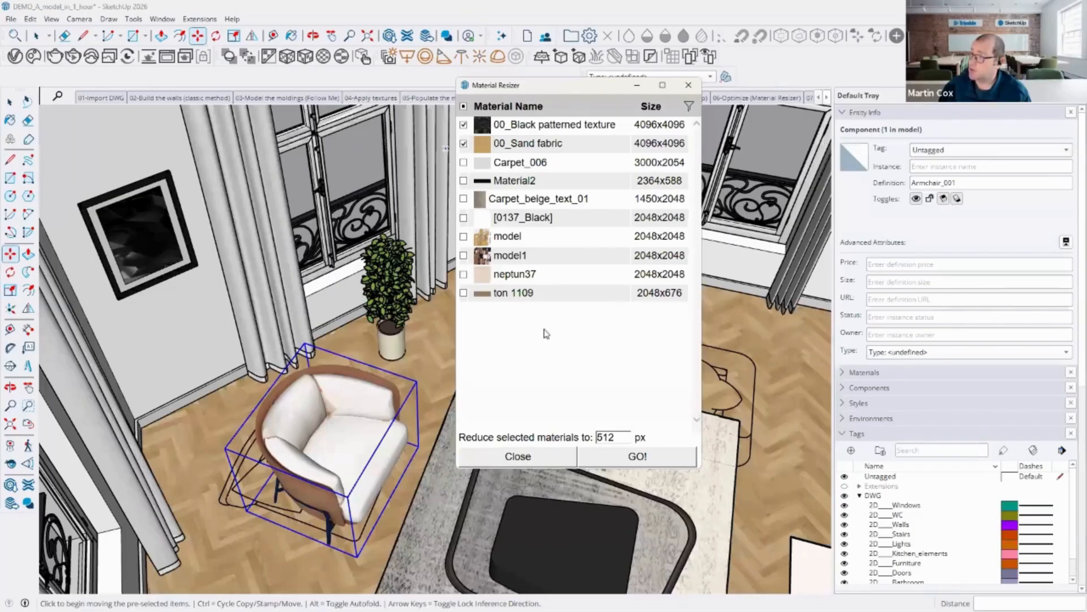
{"action": "left_click", "coordinate": [639, 456]}
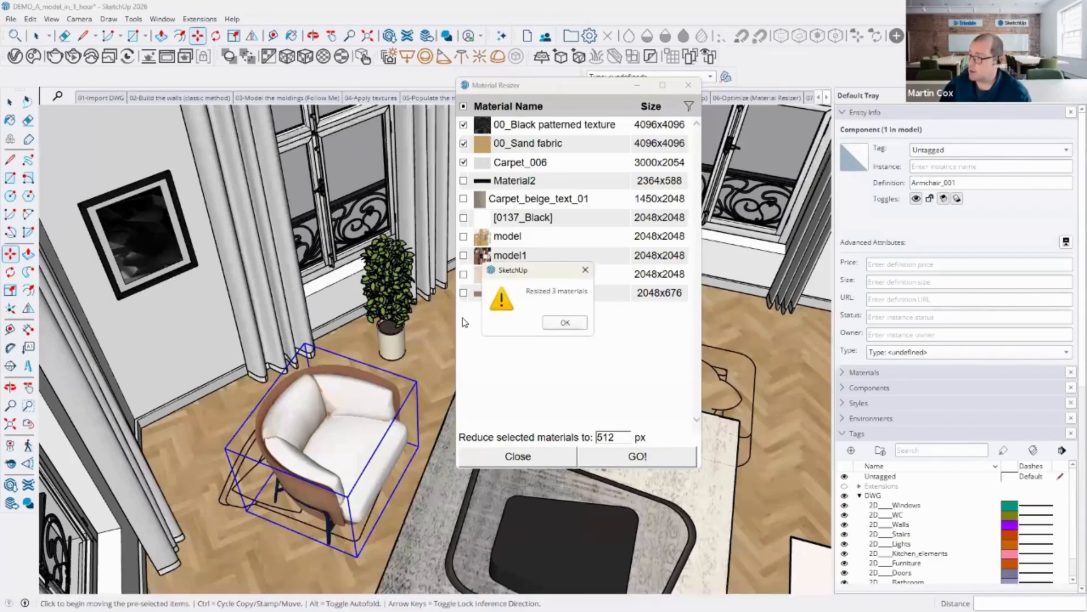
{"action": "left_click", "coordinate": [566, 323]}
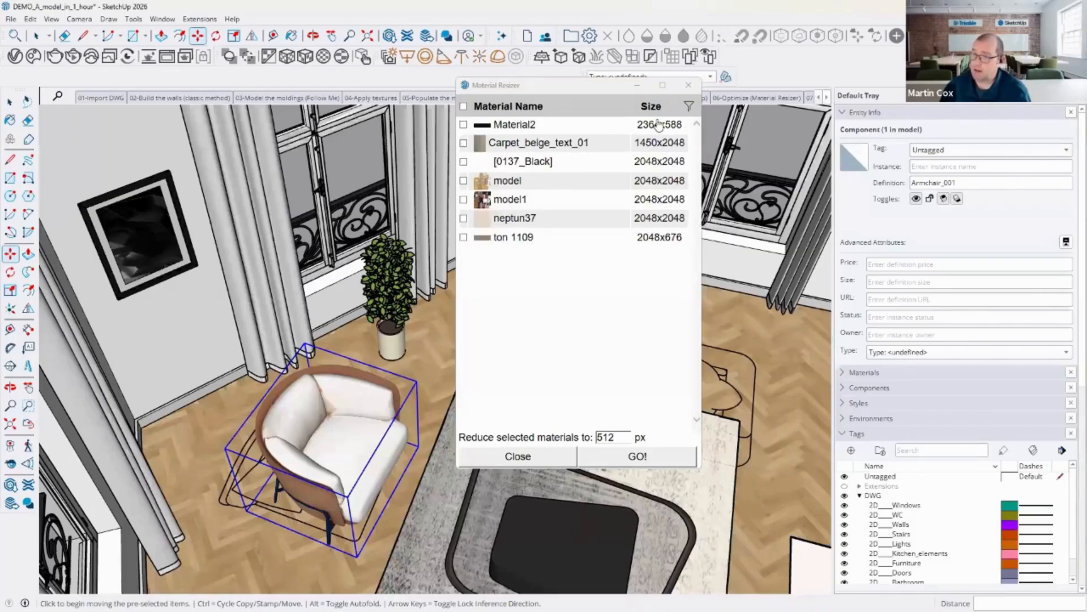
{"action": "left_click", "coordinate": [688, 85]}
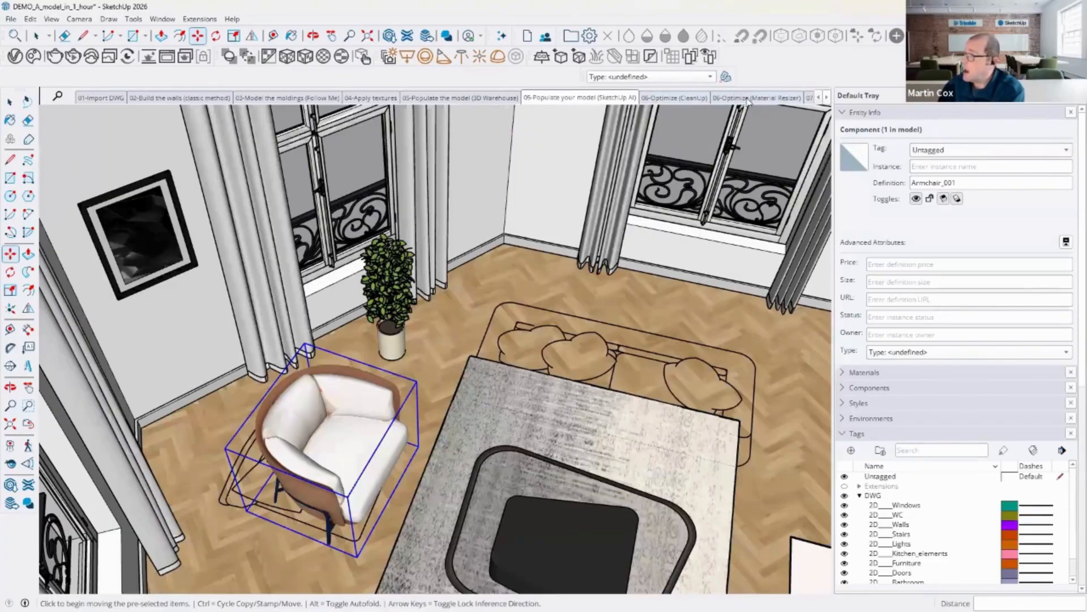
Step: Switch to the 07-Go Faster (FaceUp) scene
{"action": "left_click", "coordinate": [827, 98]}
{"action": "left_click", "coordinate": [784, 98]}
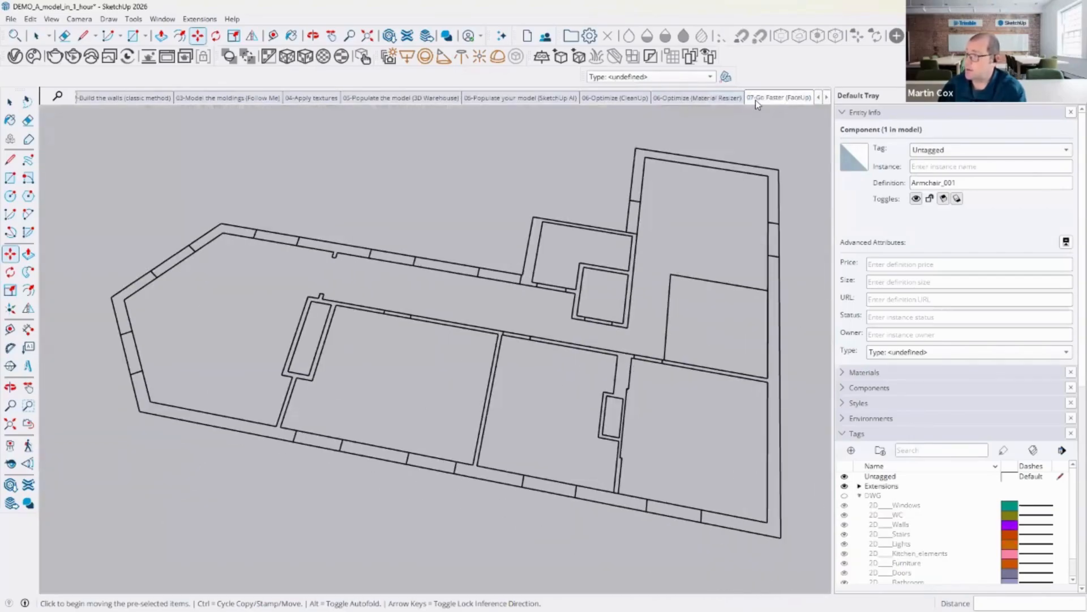
{"action": "left_click", "coordinate": [200, 20]}
{"action": "mouse_move", "coordinate": [233, 121]}
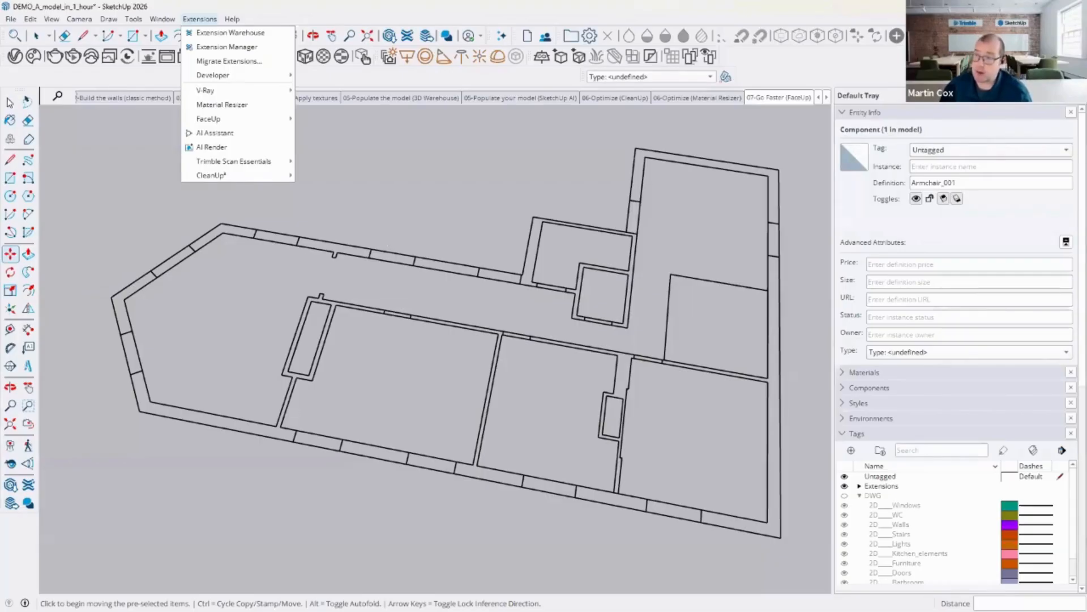
Step: Select all the wall plan edges and generate faces from them with FaceUp's Summon Faces
{"action": "left_click", "coordinate": [10, 102]}
{"action": "double_click", "coordinate": [299, 245]}
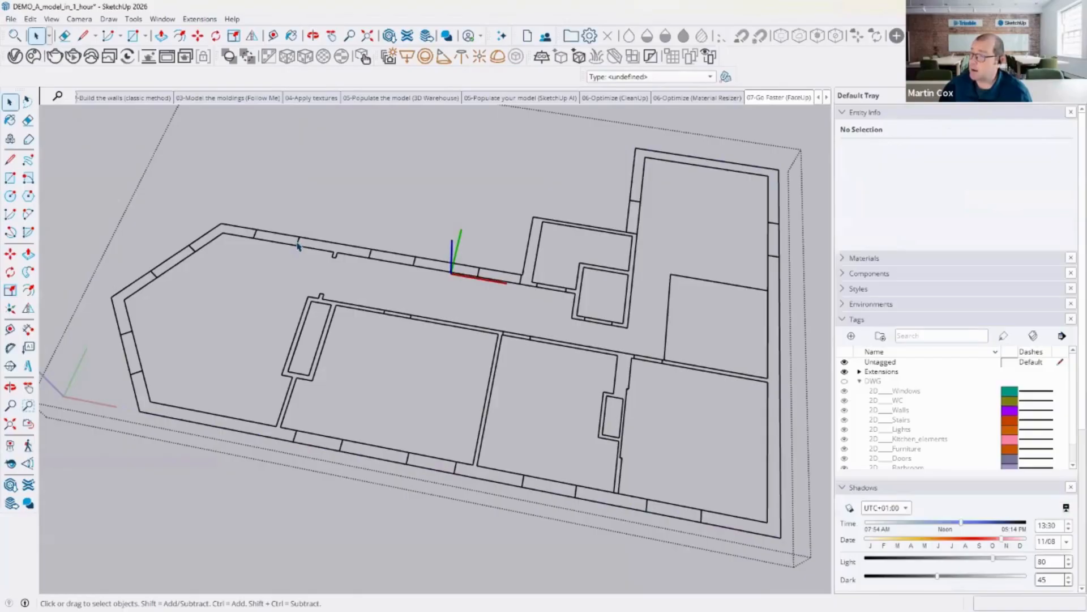
{"action": "left_click", "coordinate": [298, 244]}
{"action": "scroll", "coordinate": [299, 245], "scroll_direction": "down", "scroll_amount": 3}
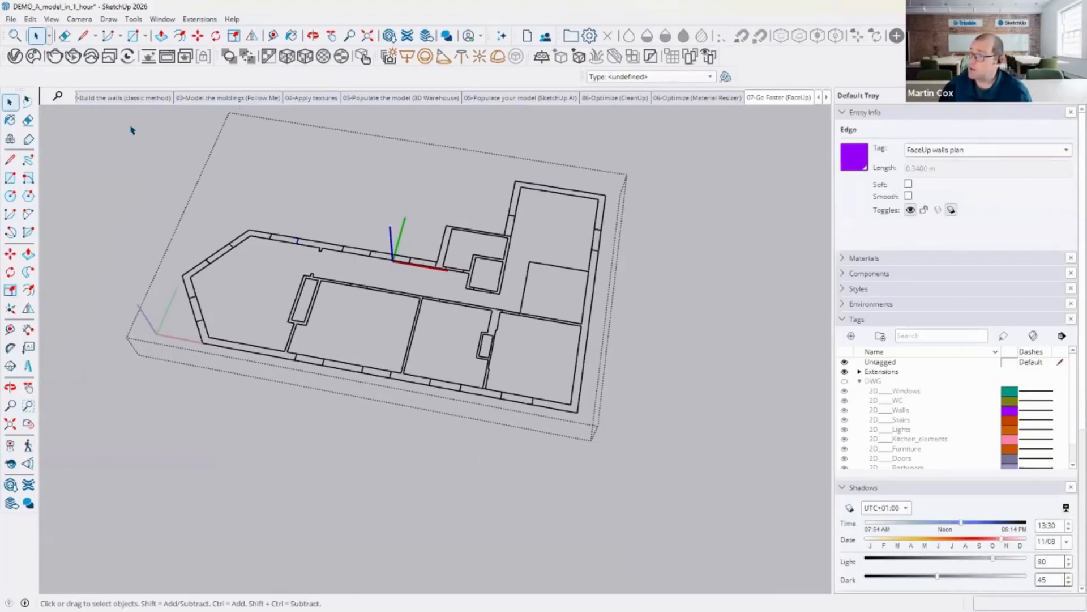
{"action": "left_click_drag", "start_coordinate": [129, 124], "coordinate": [693, 450]}
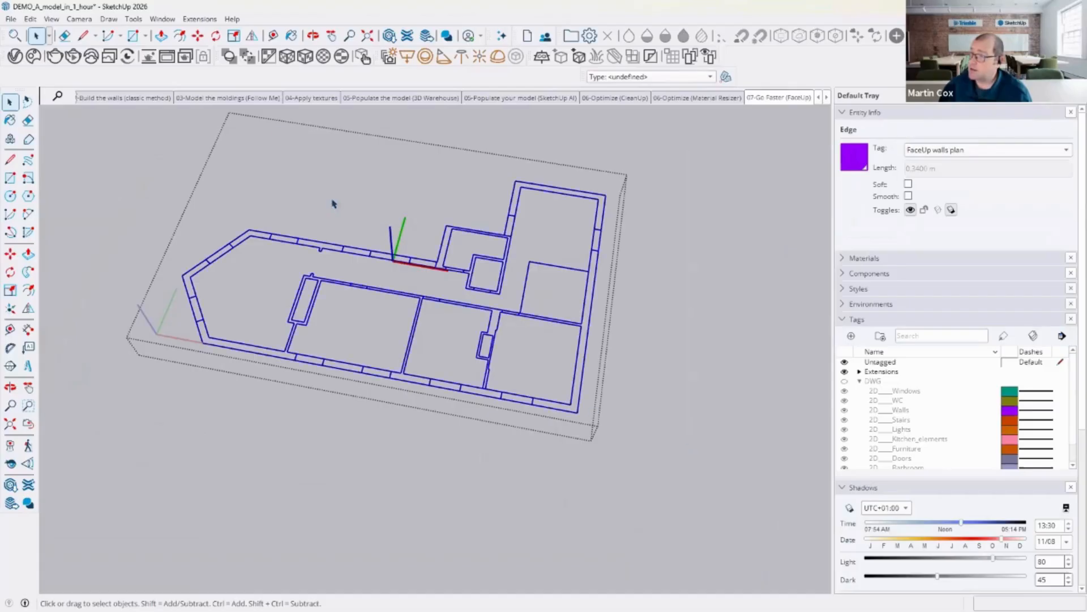
{"action": "left_click", "coordinate": [167, 19]}
{"action": "mouse_move", "coordinate": [196, 19]}
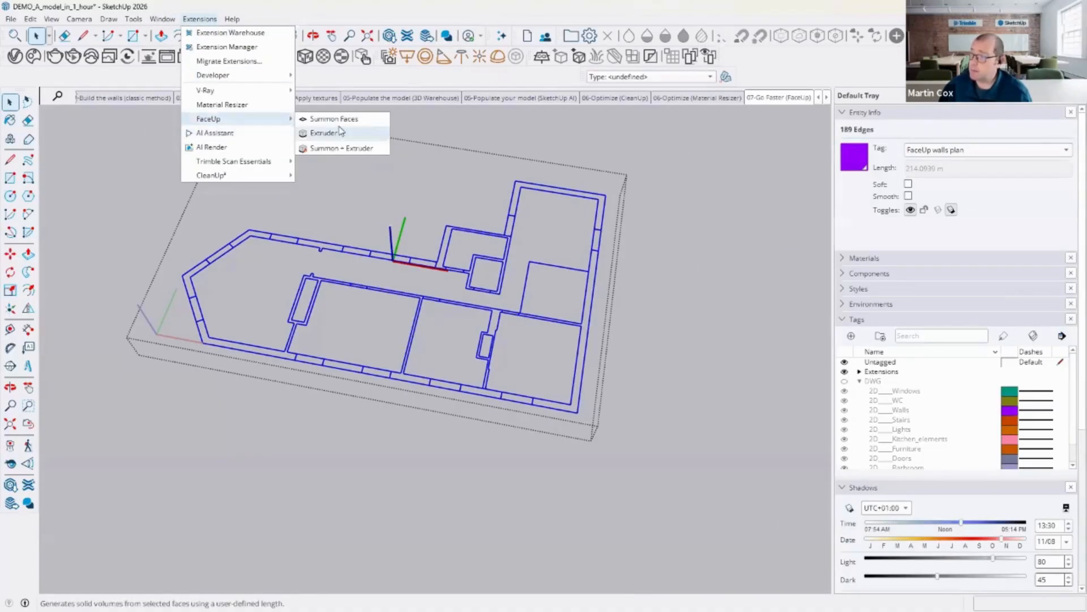
{"action": "left_click", "coordinate": [345, 123]}
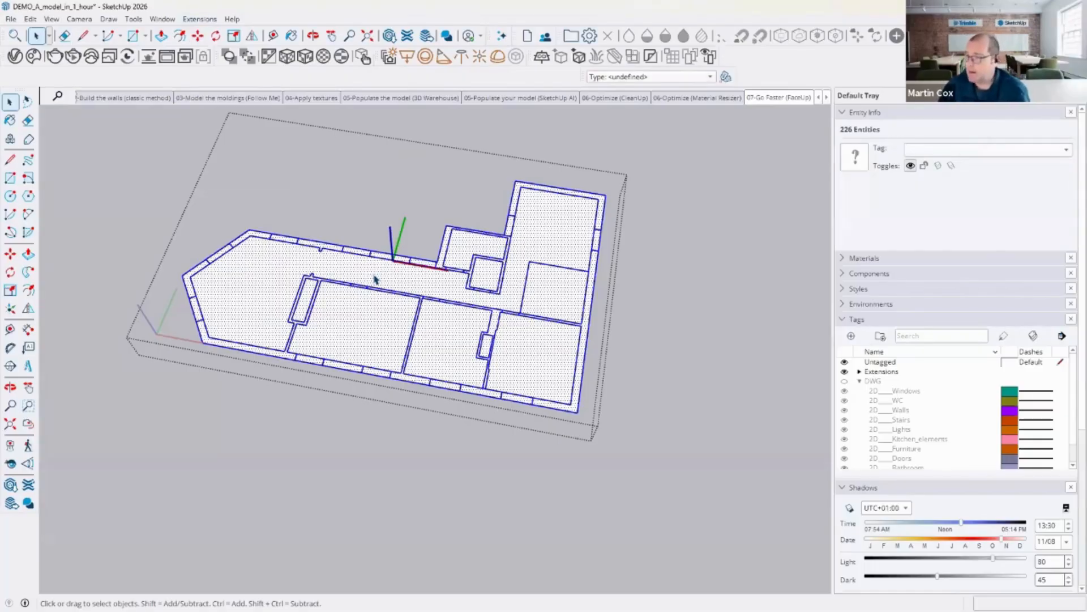
Step: Push/Pull one wall segment's face up about 3 m
{"action": "left_click", "coordinate": [279, 181]}
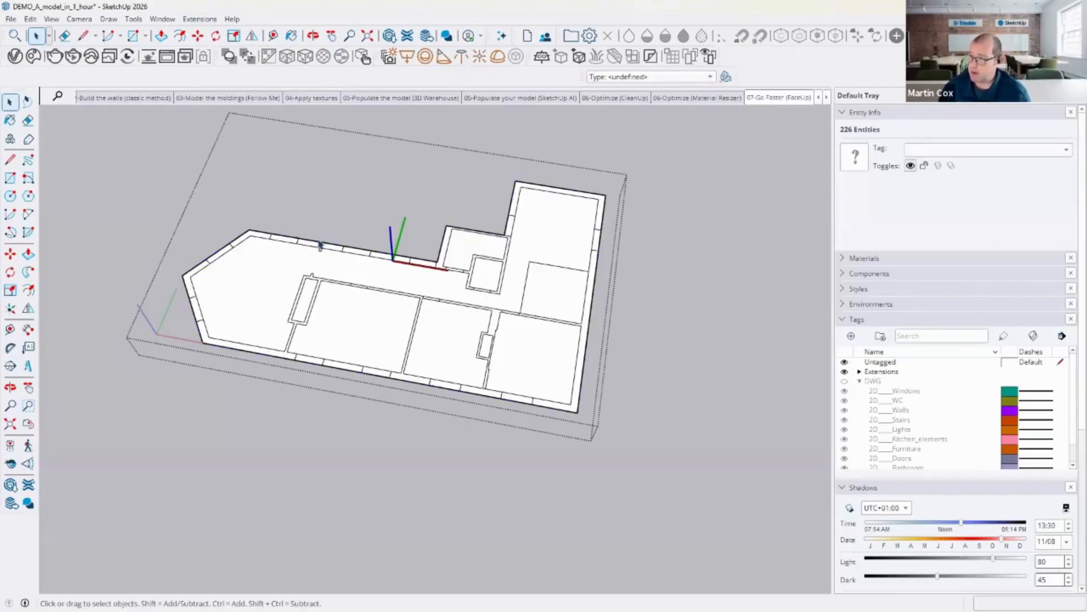
{"action": "triple_click", "coordinate": [318, 243]}
{"action": "left_click", "coordinate": [342, 217]}
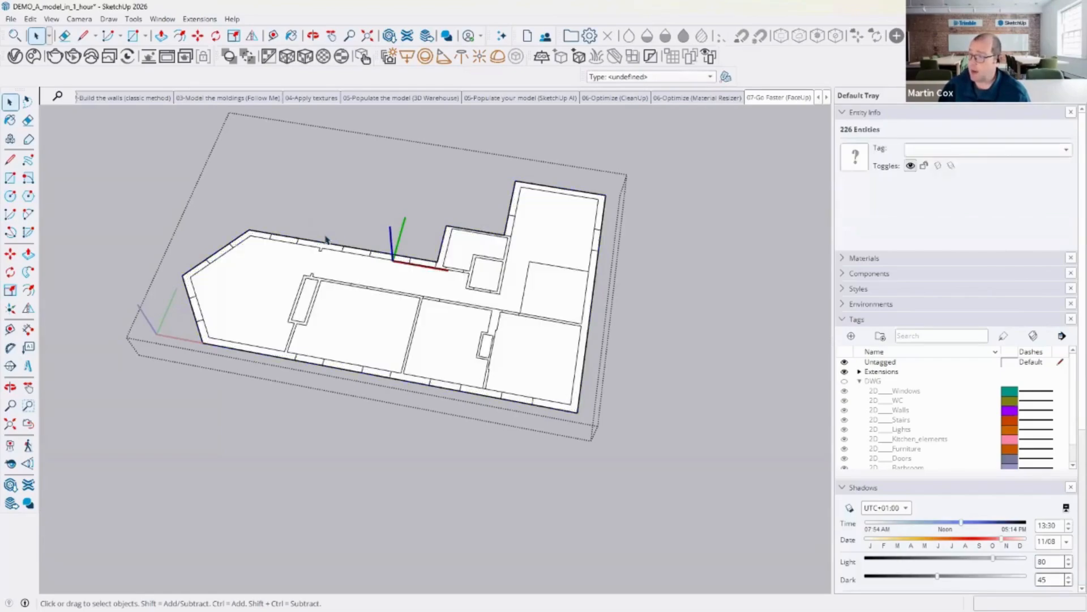
{"action": "left_click", "coordinate": [321, 246]}
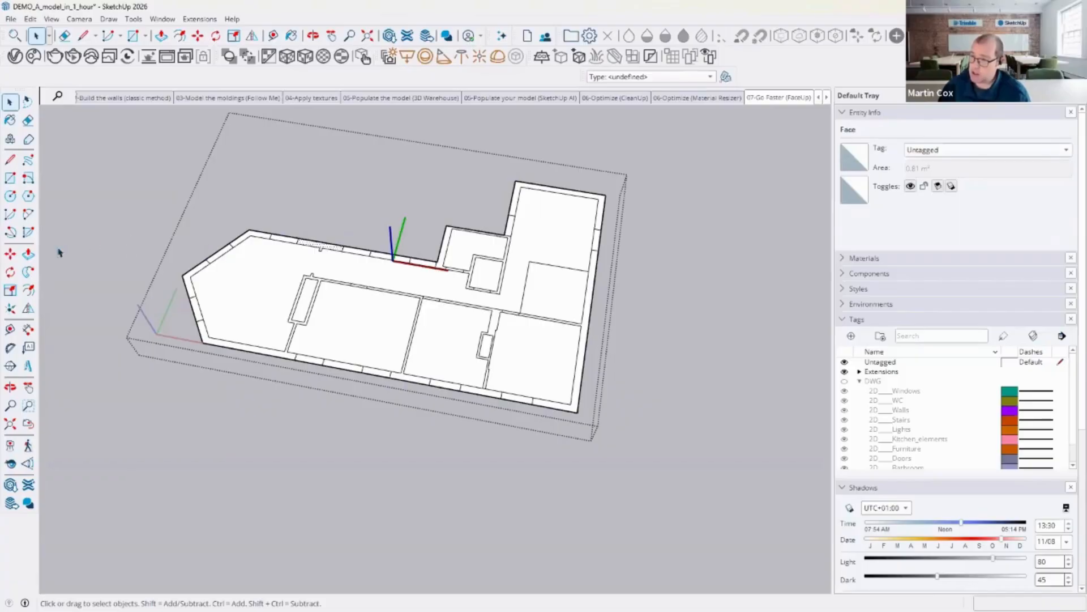
{"action": "left_click", "coordinate": [28, 254]}
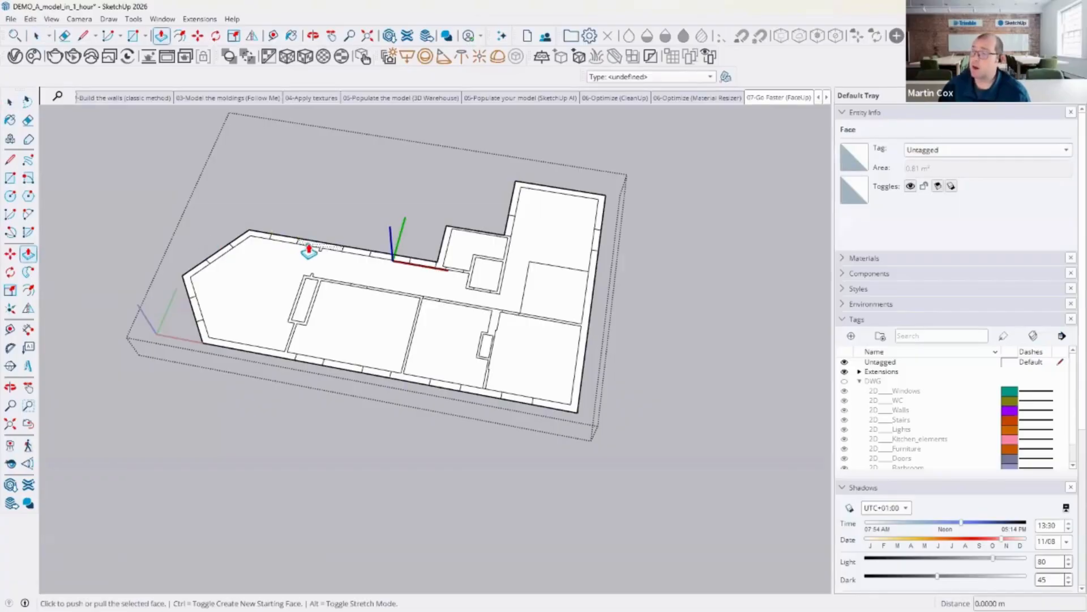
{"action": "left_click", "coordinate": [308, 245]}
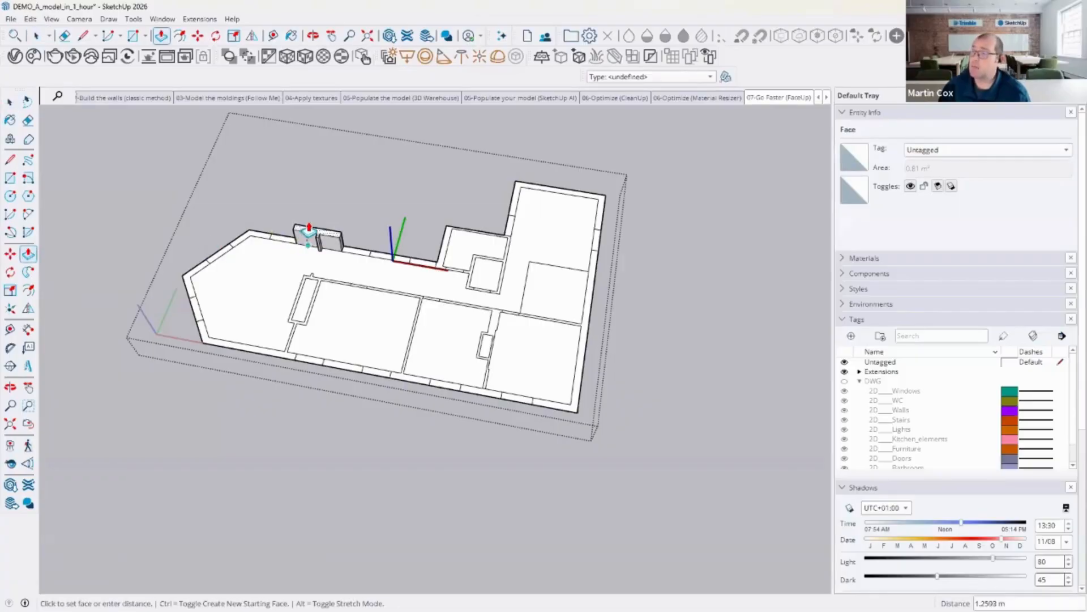
{"action": "left_click", "coordinate": [400, 210]}
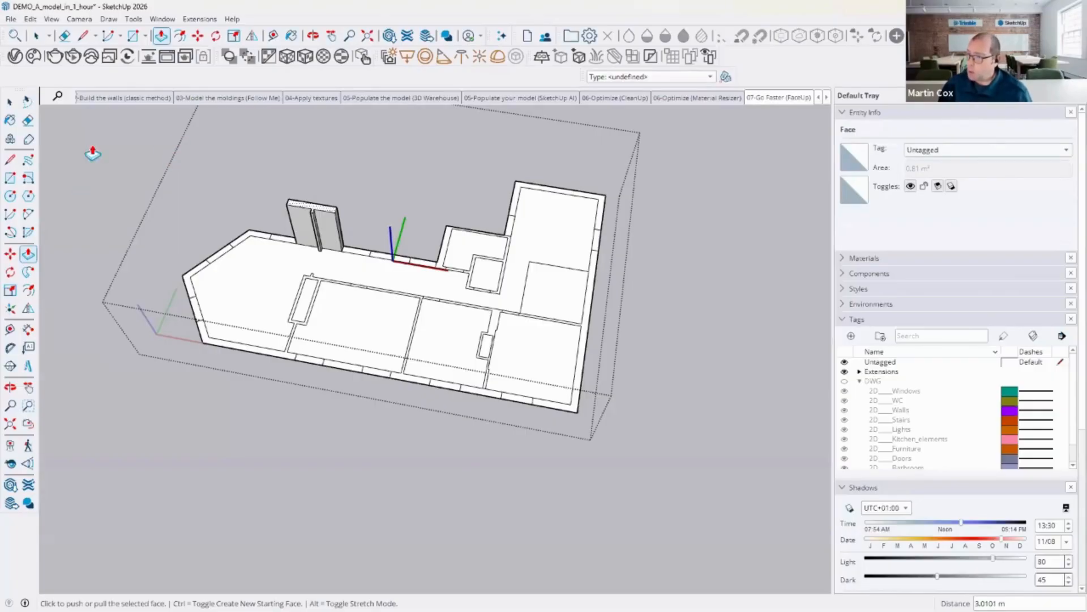
{"action": "left_click", "coordinate": [11, 102]}
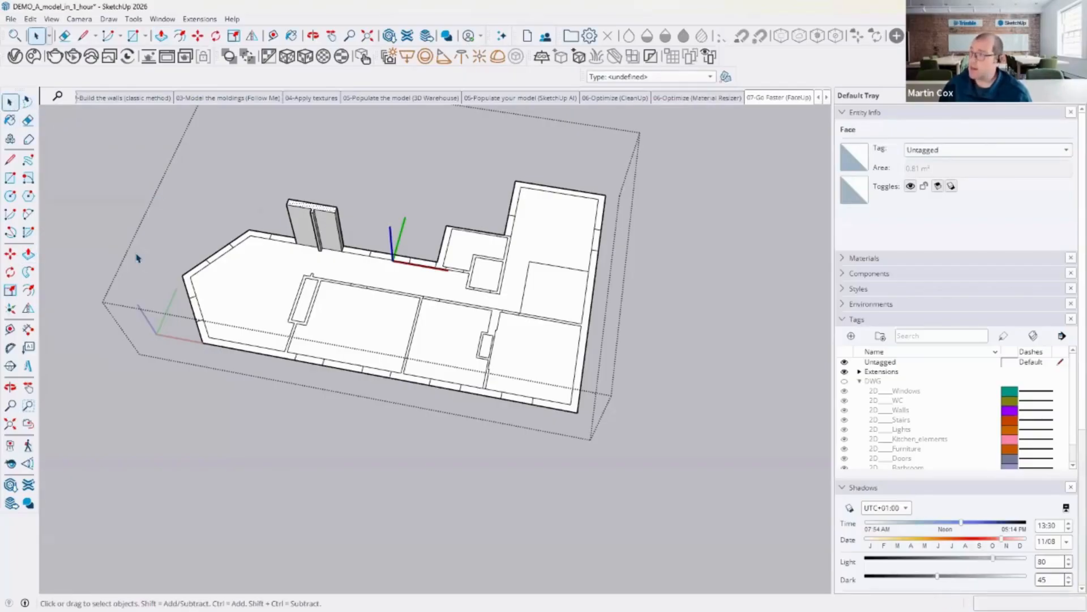
Step: Open the 08-Set up documentation (plan view) scene and set the camera to the standard Top view
{"action": "left_click", "coordinate": [827, 98]}
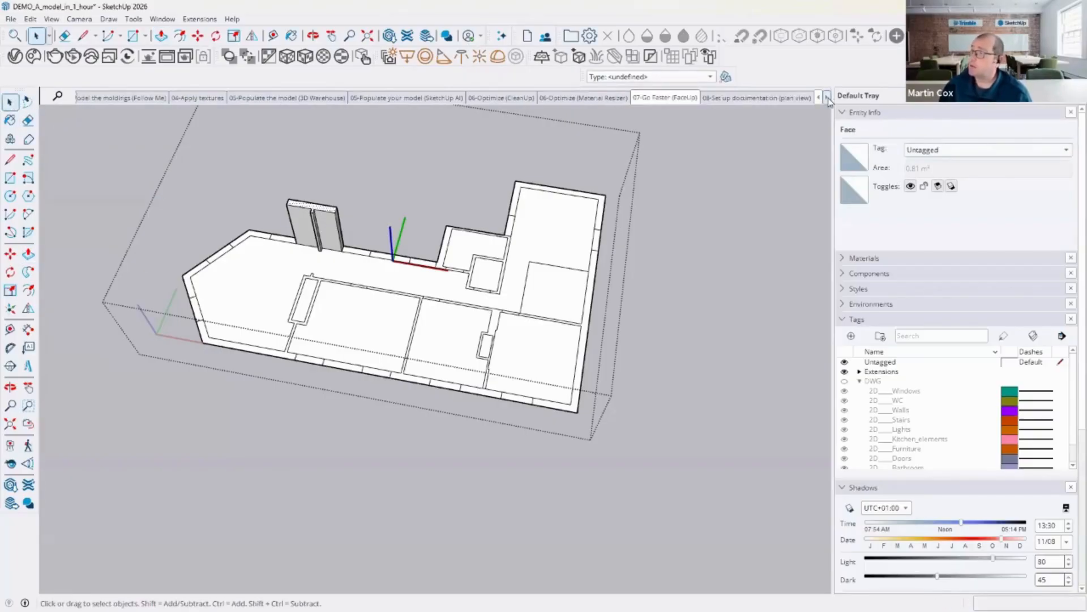
{"action": "left_click", "coordinate": [767, 98]}
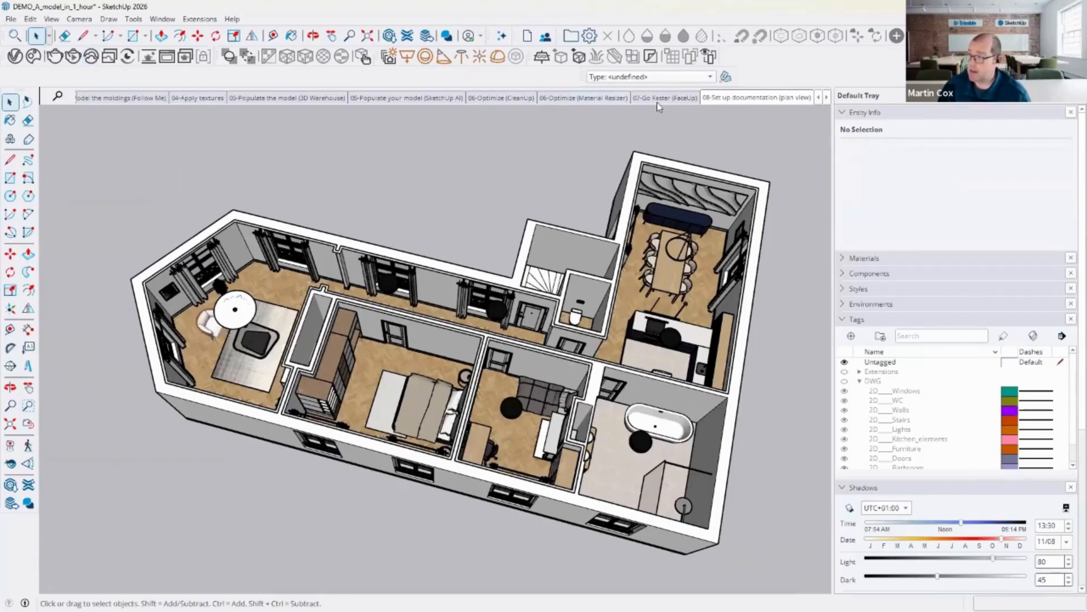
{"action": "left_click", "coordinate": [80, 20]}
{"action": "mouse_move", "coordinate": [116, 62]}
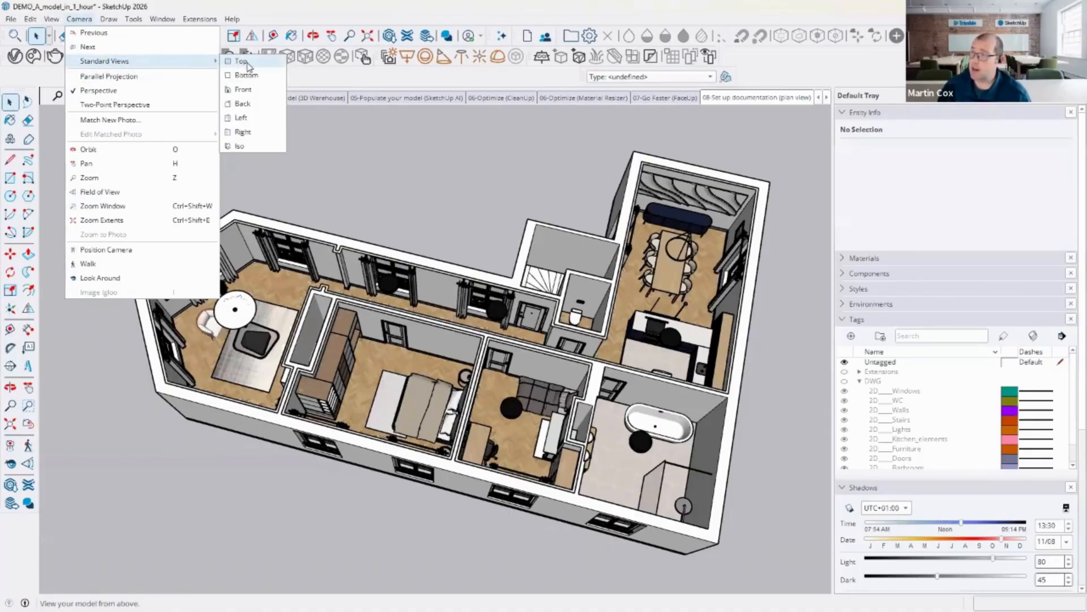
{"action": "left_click", "coordinate": [247, 63]}
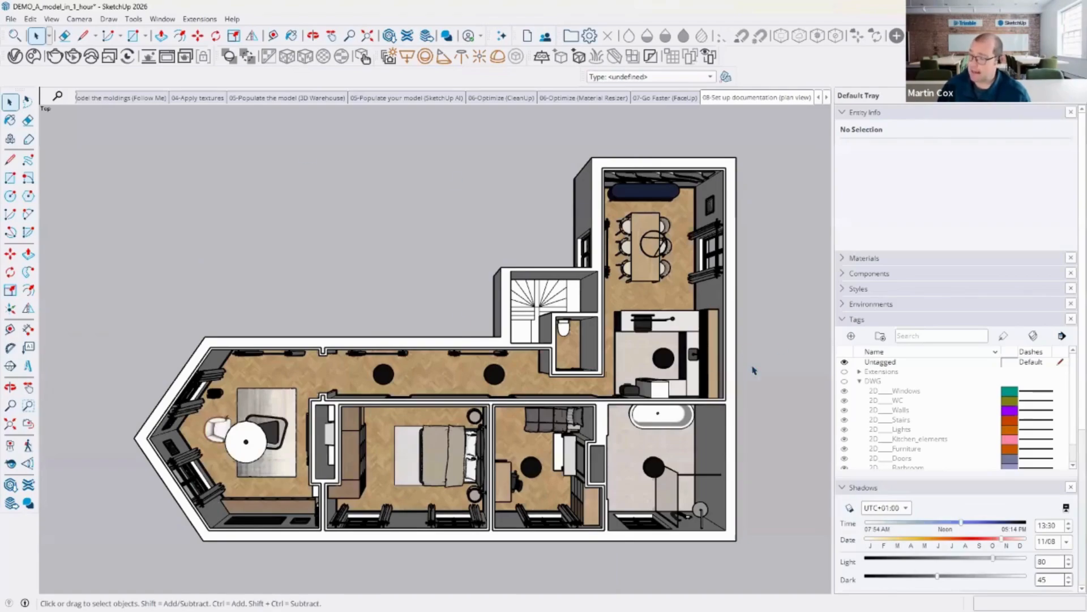
Step: Switch the camera to Parallel Projection
{"action": "left_click", "coordinate": [52, 19]}
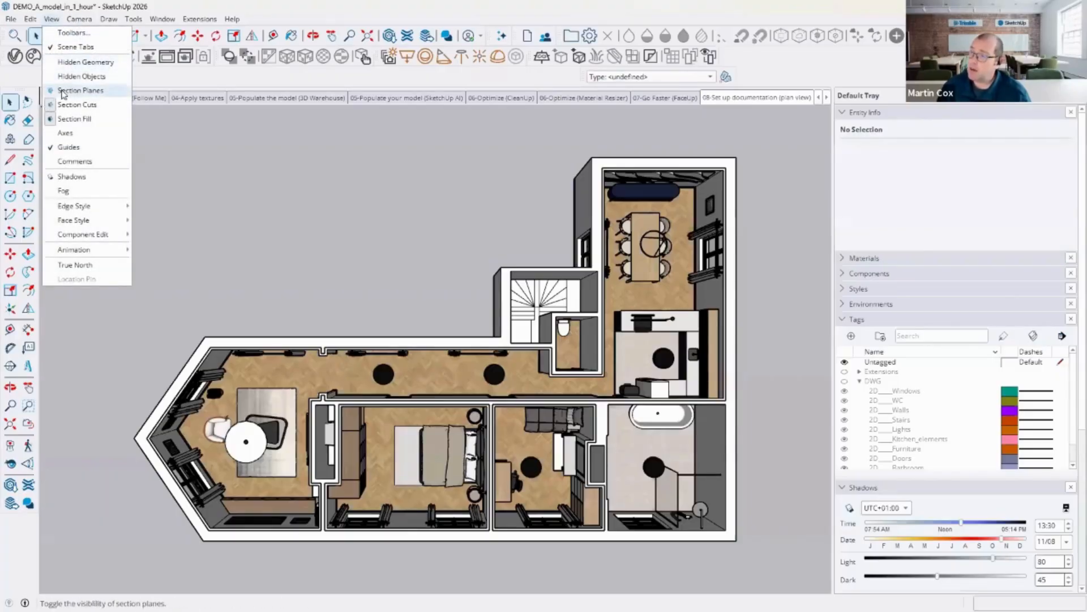
{"action": "mouse_move", "coordinate": [79, 18]}
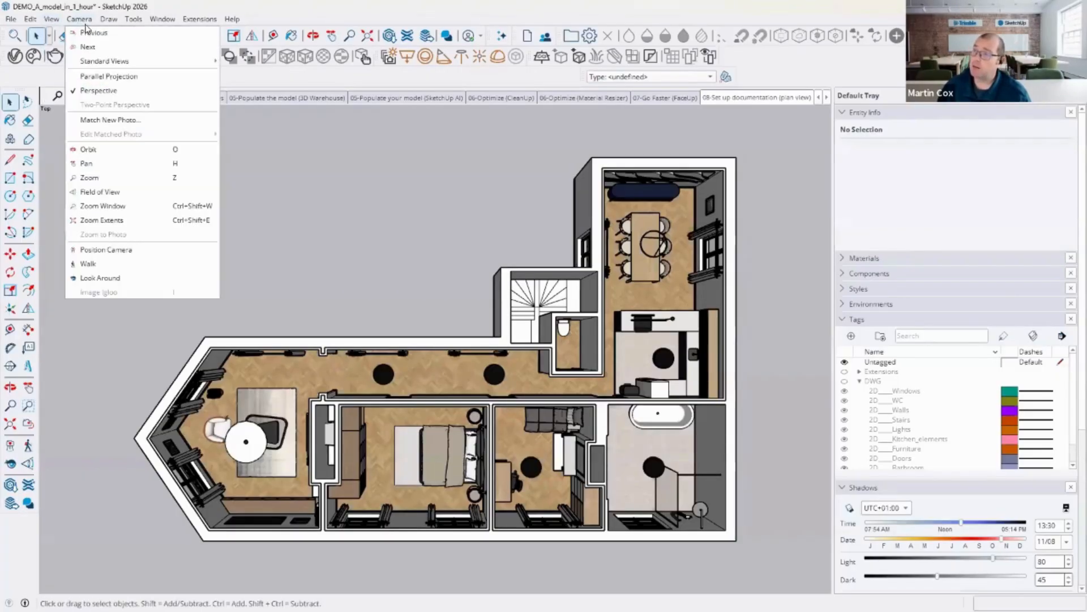
{"action": "left_click", "coordinate": [106, 81]}
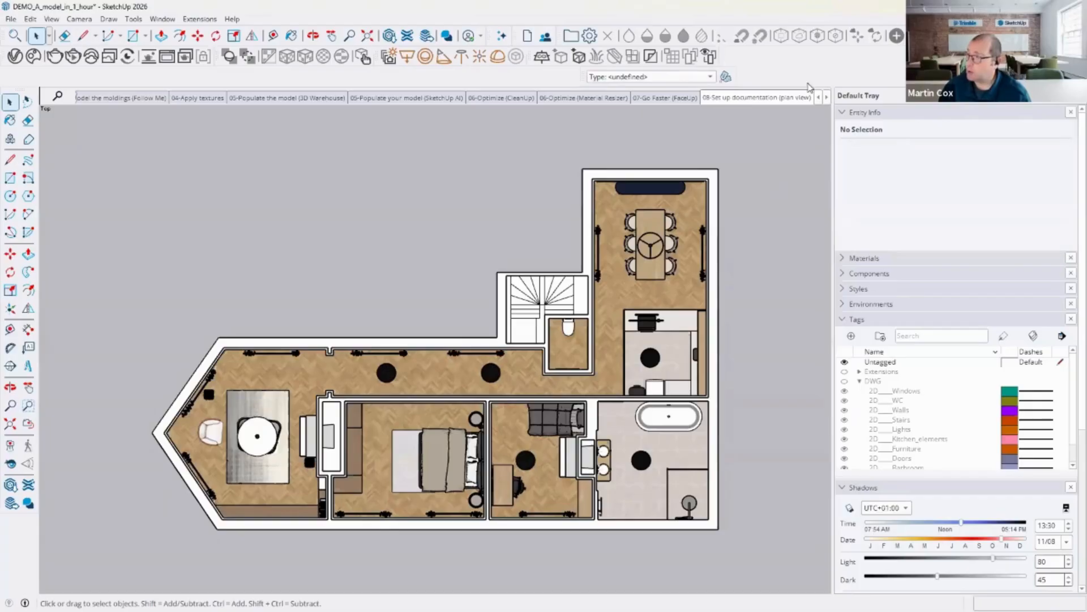
Step: Open the 08-Documentation (plan view) scene, display section planes, and orbit around the cut model before returning to the scene
{"action": "left_click", "coordinate": [827, 98]}
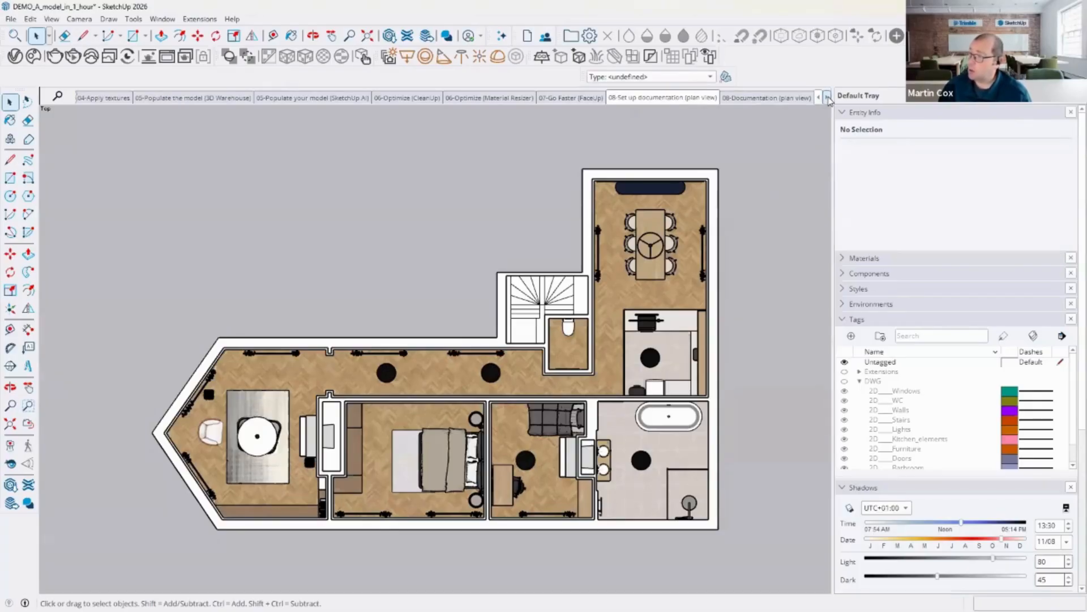
{"action": "left_click", "coordinate": [787, 101]}
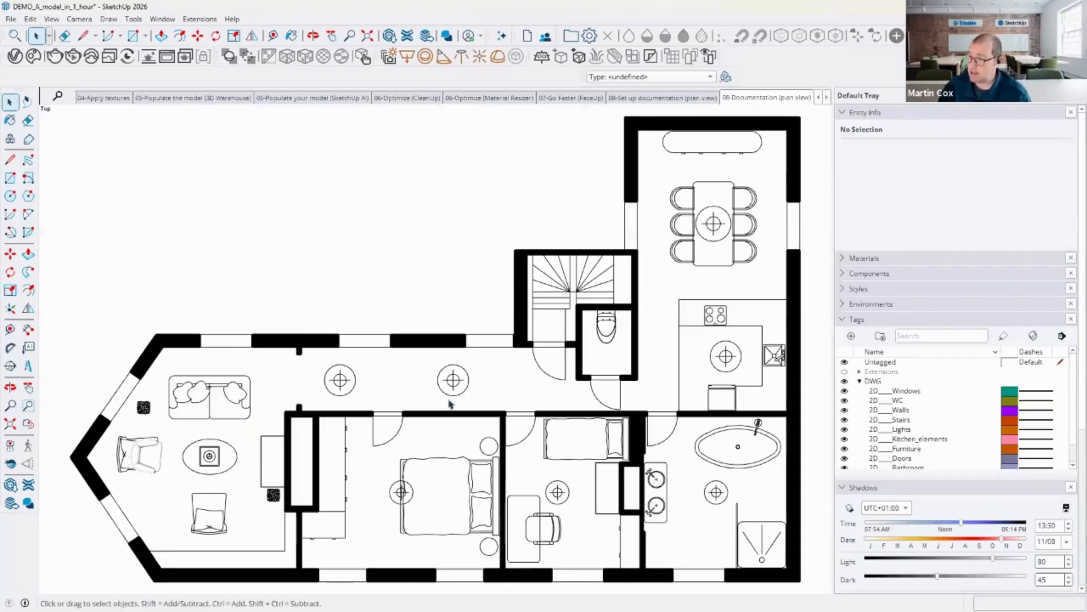
{"action": "key", "text": "o"}
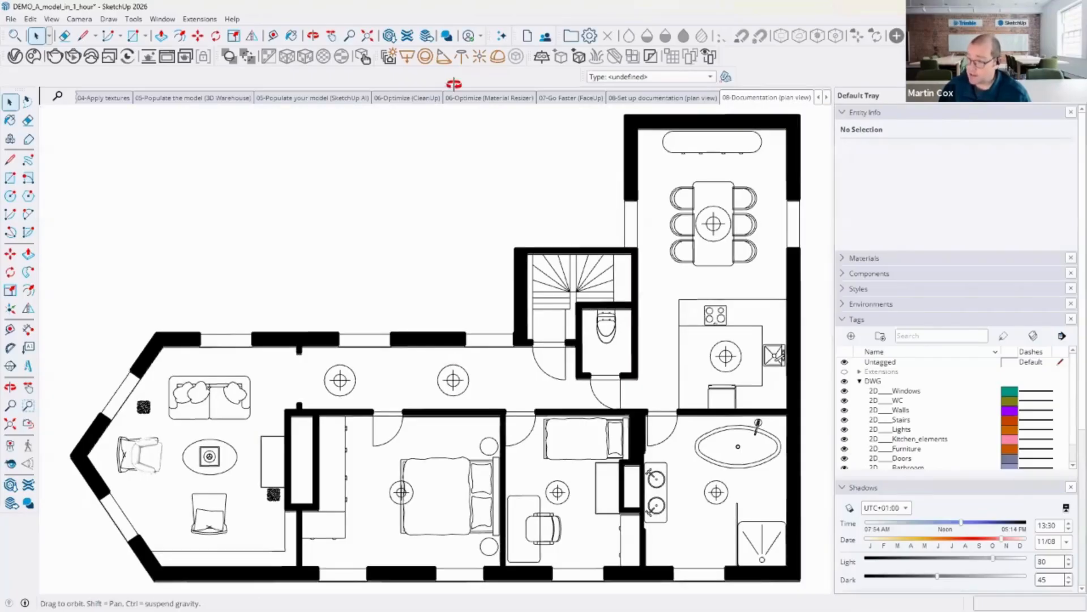
{"action": "middle_click_drag", "start_coordinate": [455, 84], "coordinate": [440, 199]}
{"action": "left_click", "coordinate": [52, 20]}
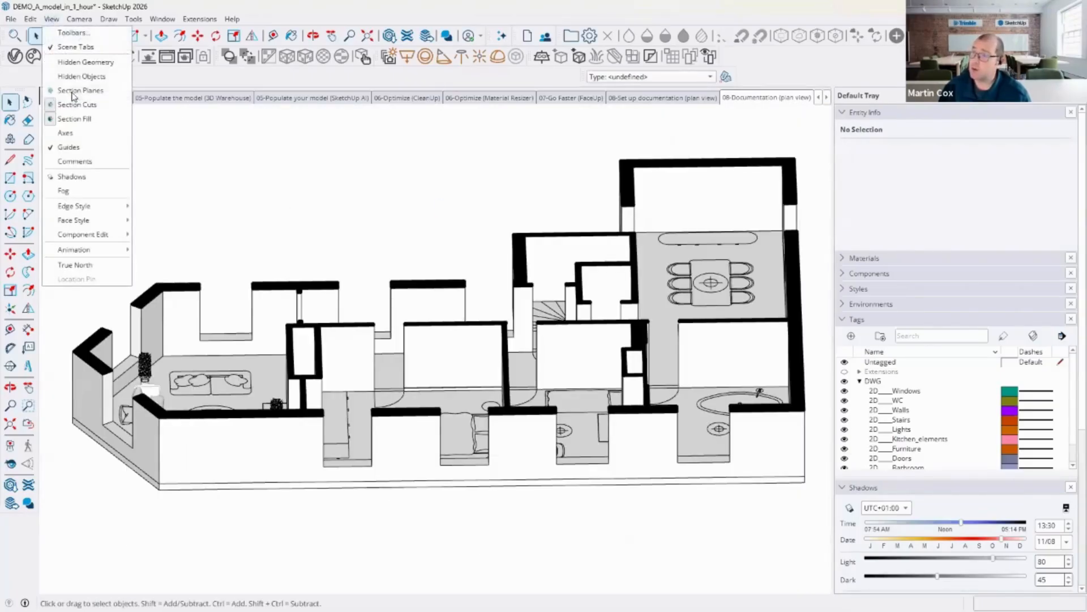
{"action": "left_click", "coordinate": [62, 90]}
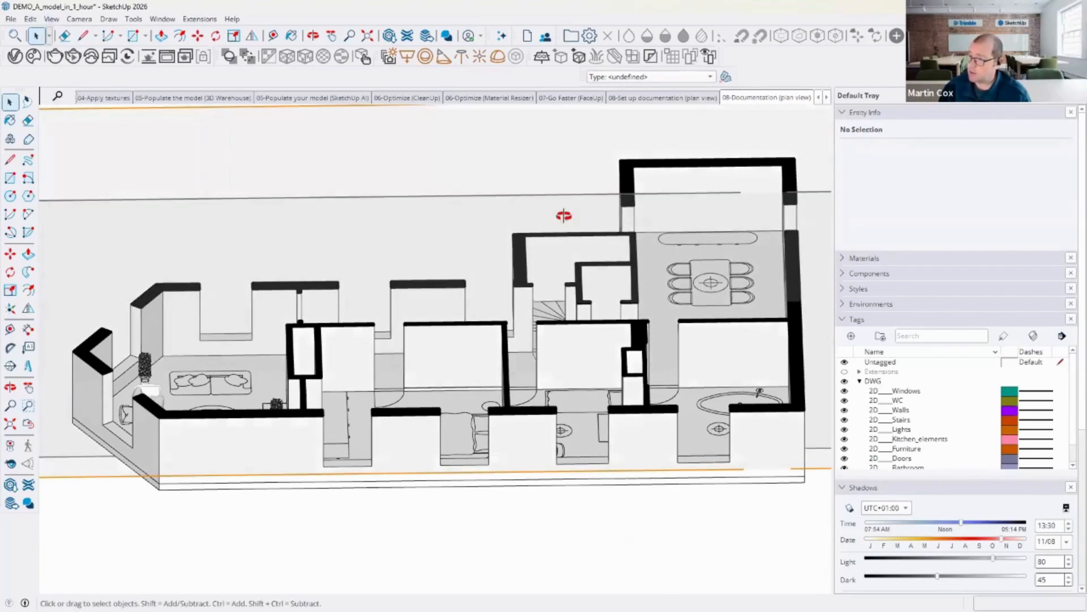
{"action": "middle_click_drag", "start_coordinate": [545, 259], "coordinate": [516, 513]}
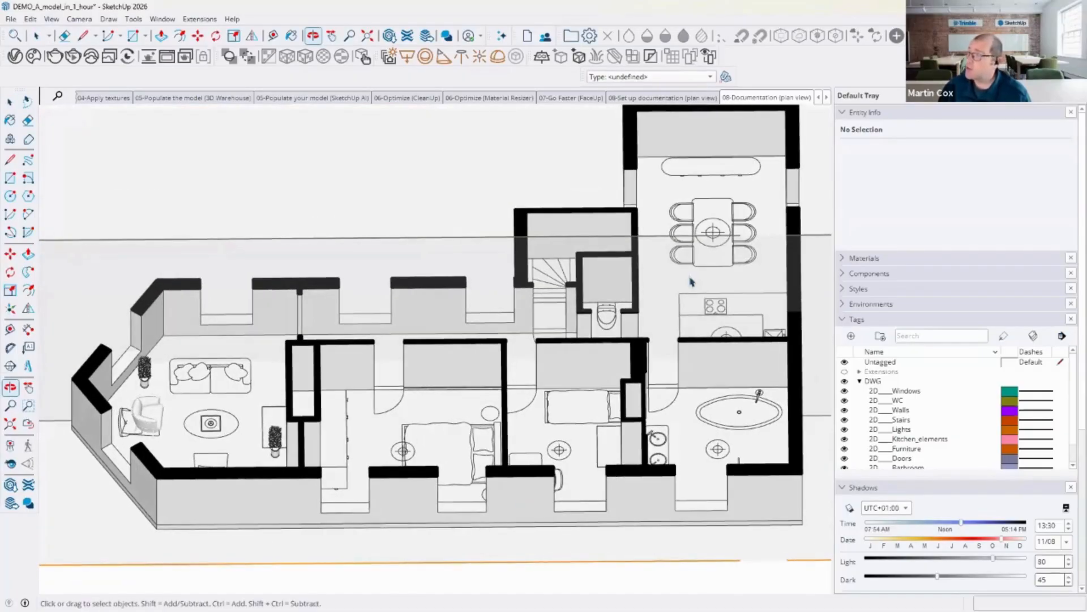
{"action": "left_click", "coordinate": [780, 101]}
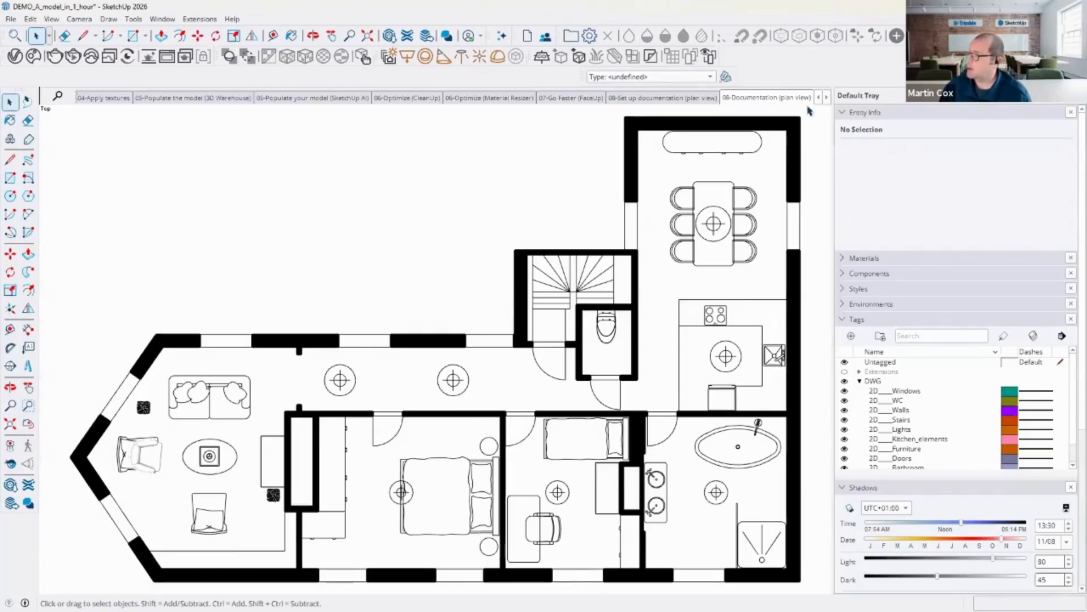
Step: Open the 09-Rendering with AI Render scene and launch SketchUp AI's AI Render
{"action": "left_click", "coordinate": [827, 98]}
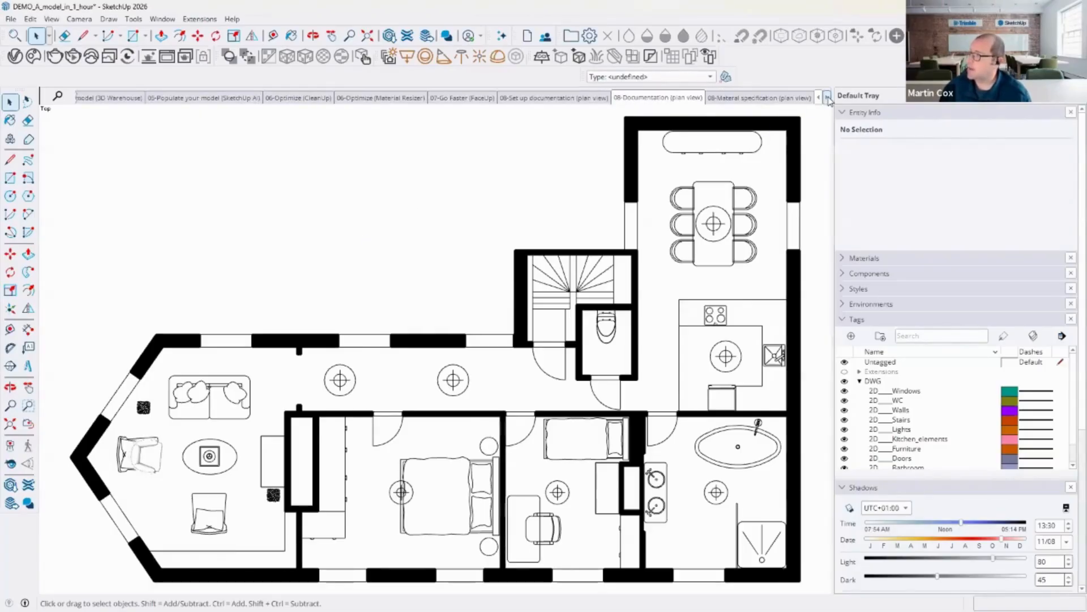
{"action": "left_click", "coordinate": [827, 98]}
{"action": "left_click", "coordinate": [827, 98]}
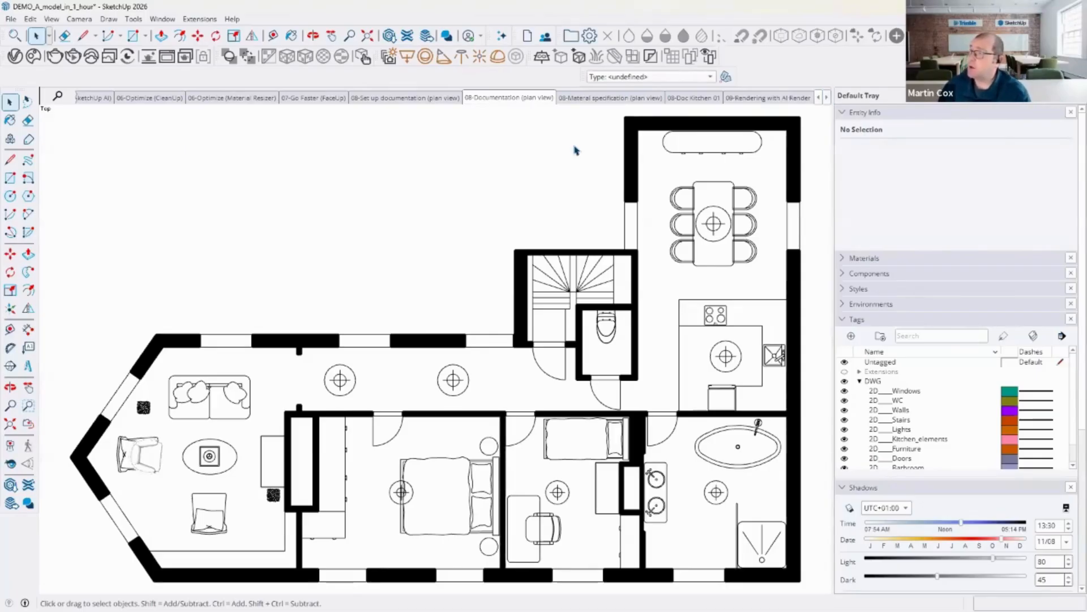
{"action": "left_click", "coordinate": [780, 102]}
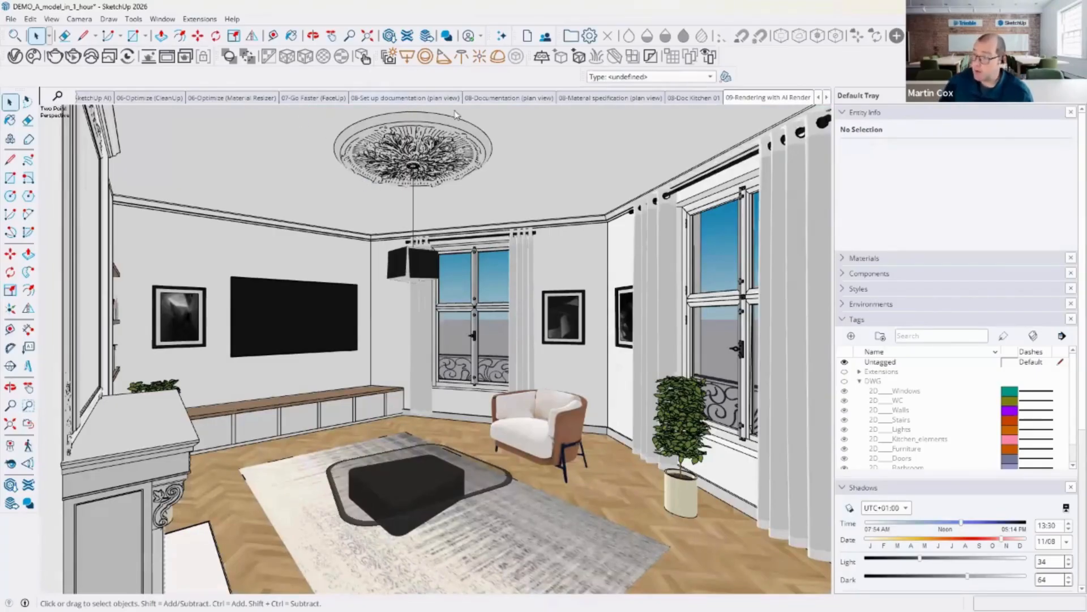
{"action": "left_click", "coordinate": [503, 37]}
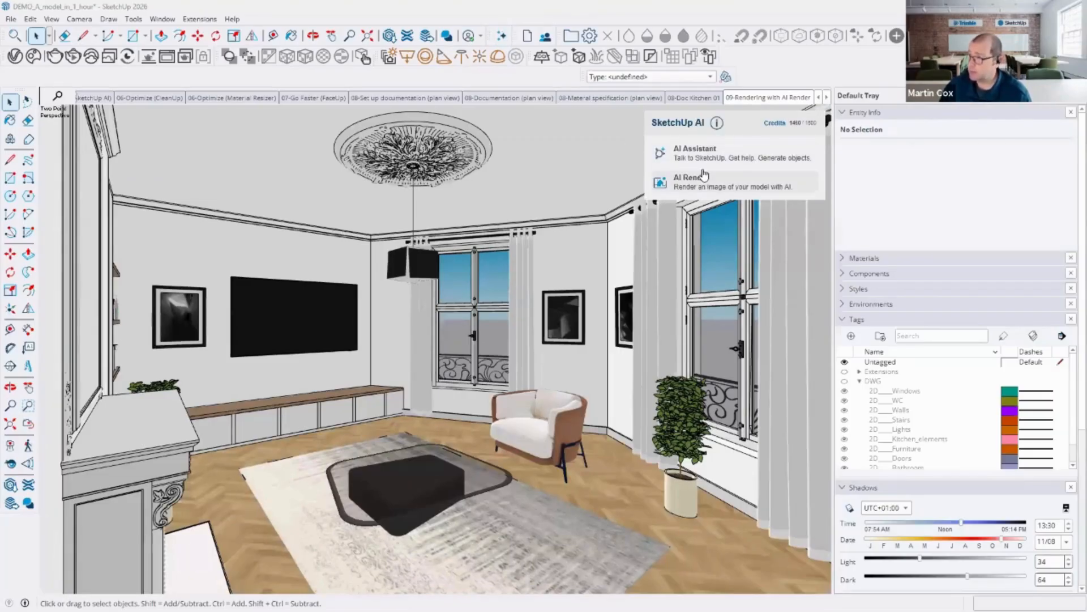
{"action": "left_click", "coordinate": [704, 189]}
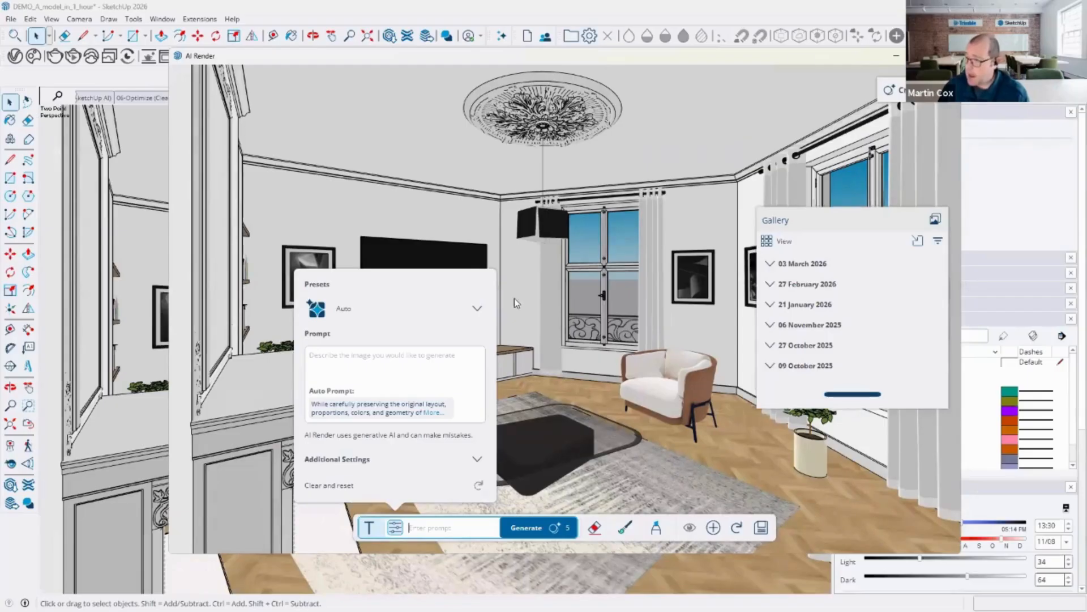
Step: Generate AI renders with the Interior Photorealistic preset and the pasted editorial interior design magazine prompt
{"action": "left_click", "coordinate": [477, 312]}
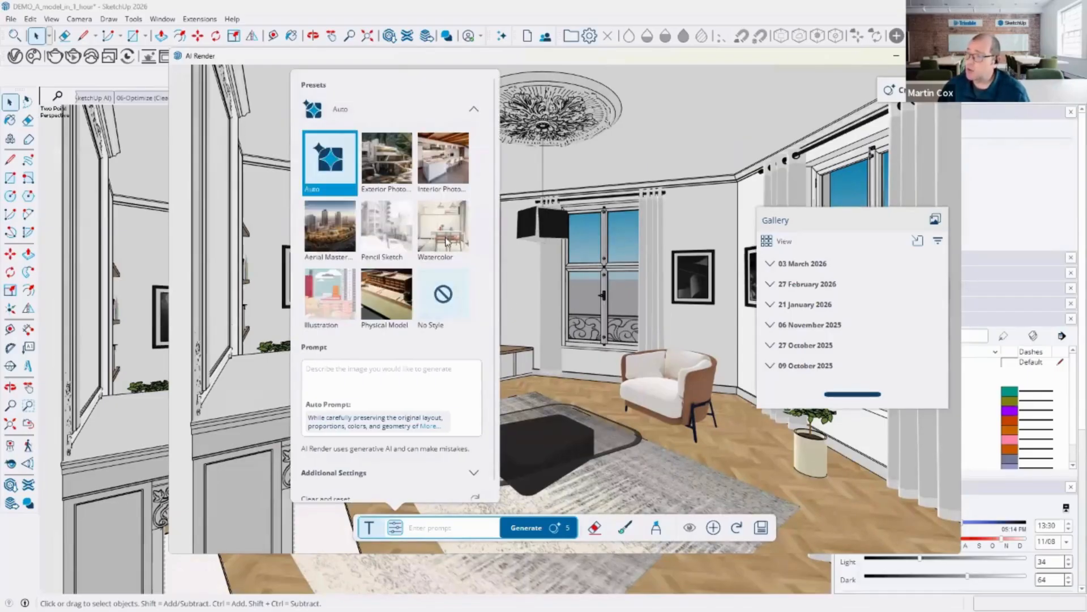
{"action": "left_click", "coordinate": [445, 157]}
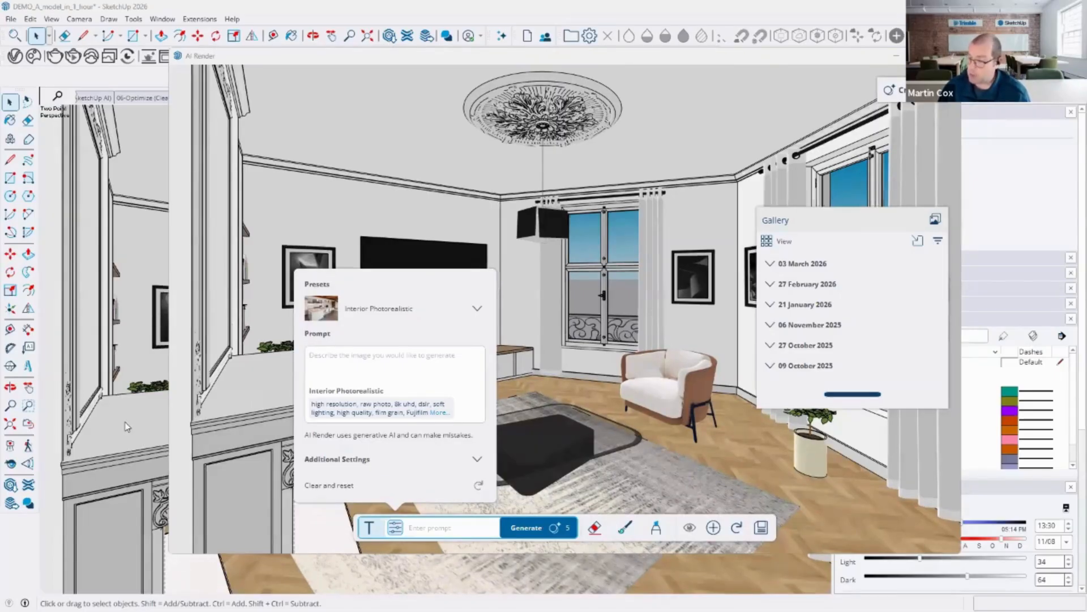
{"action": "left_click", "coordinate": [335, 365]}
{"action": "type", "text": "Editorial photo of an interior design magazine, featuring an elegant interior"}
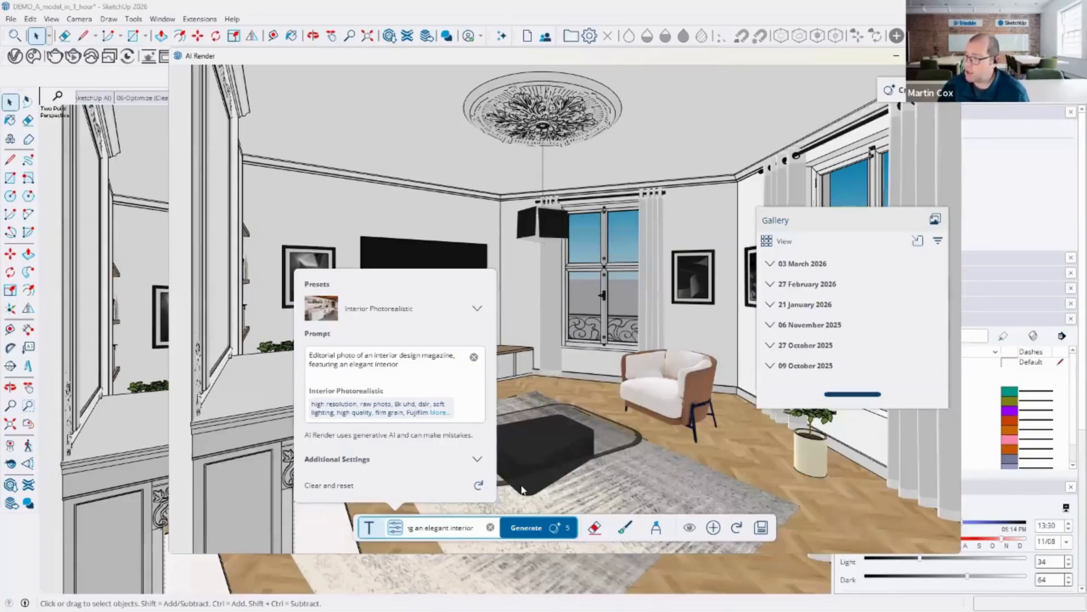
{"action": "left_click", "coordinate": [526, 527]}
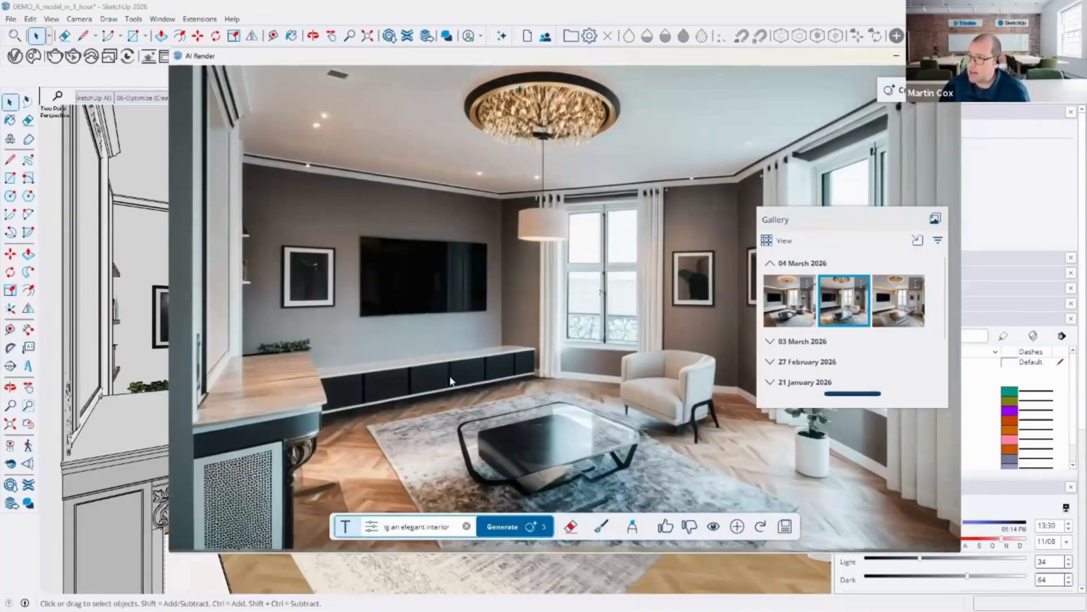
Step: Compare the three generated renders in the gallery and close AI Render
{"action": "left_click", "coordinate": [795, 309]}
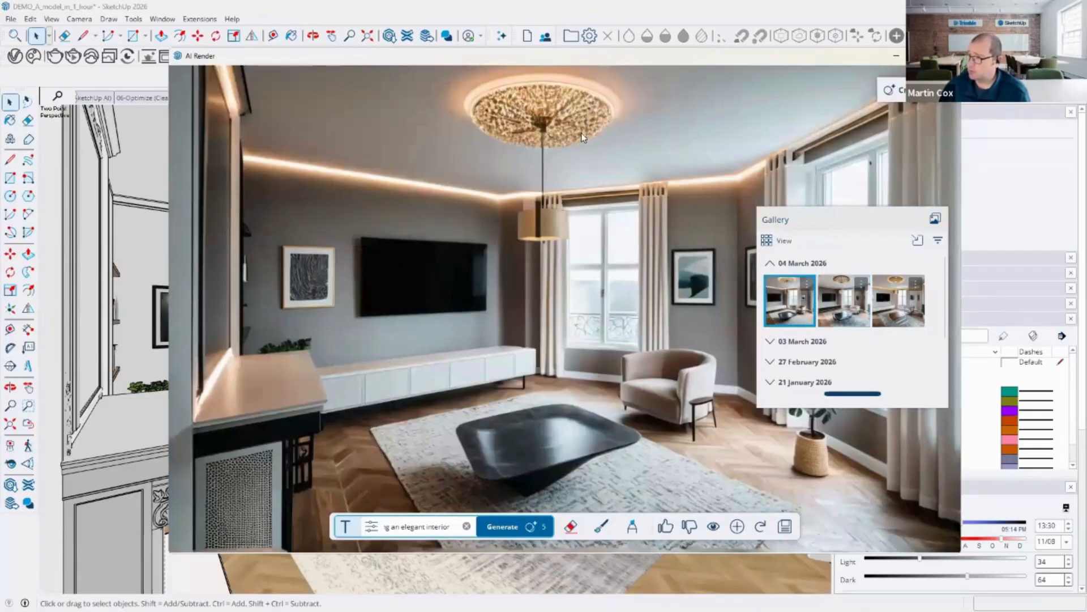
{"action": "left_click", "coordinate": [852, 294]}
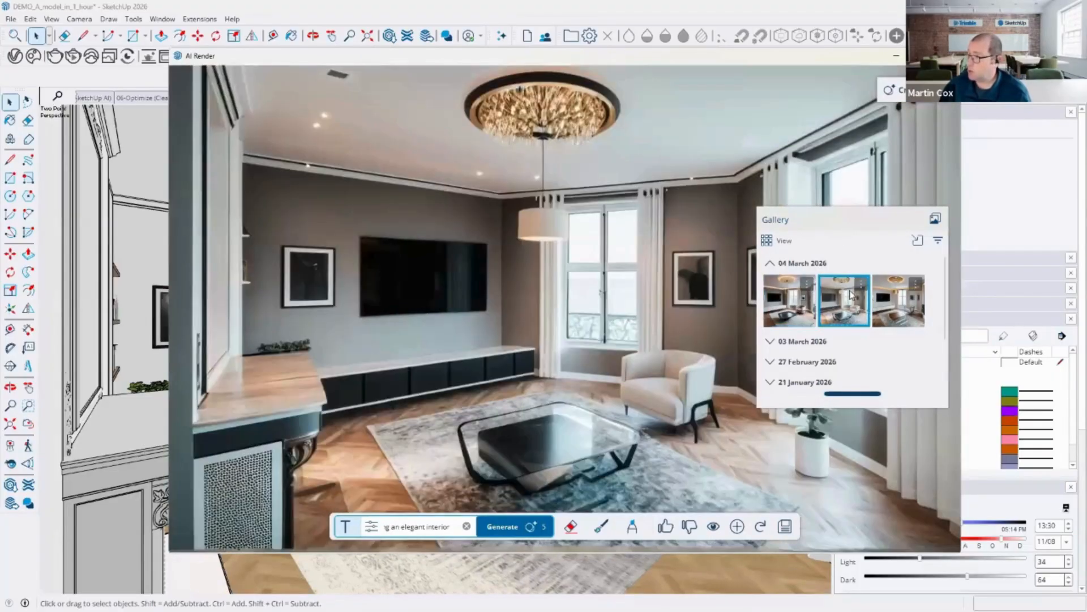
{"action": "left_click", "coordinate": [917, 297]}
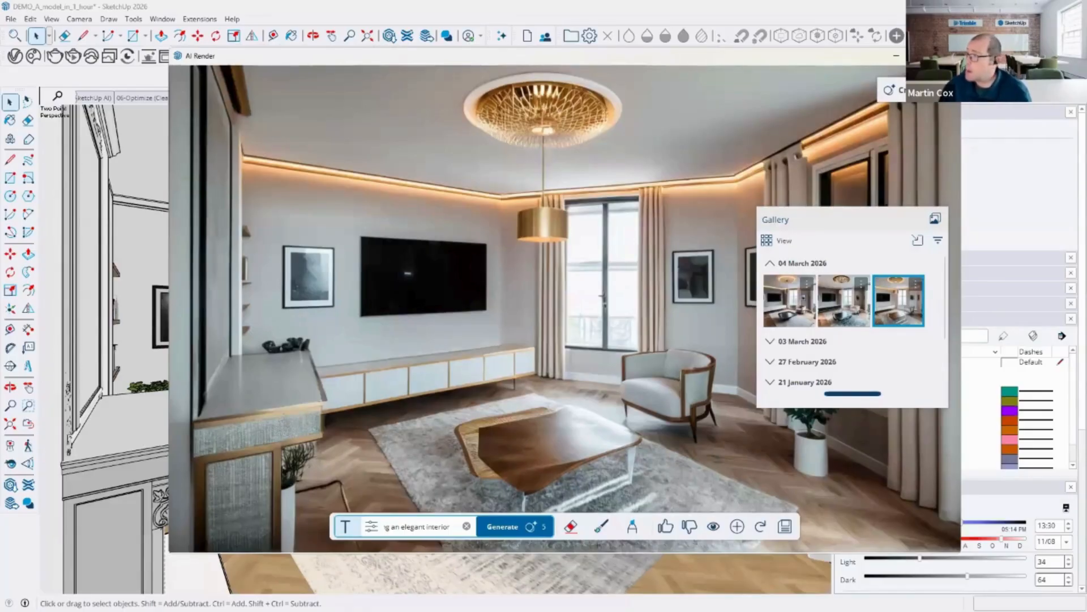
{"action": "left_click", "coordinate": [890, 89]}
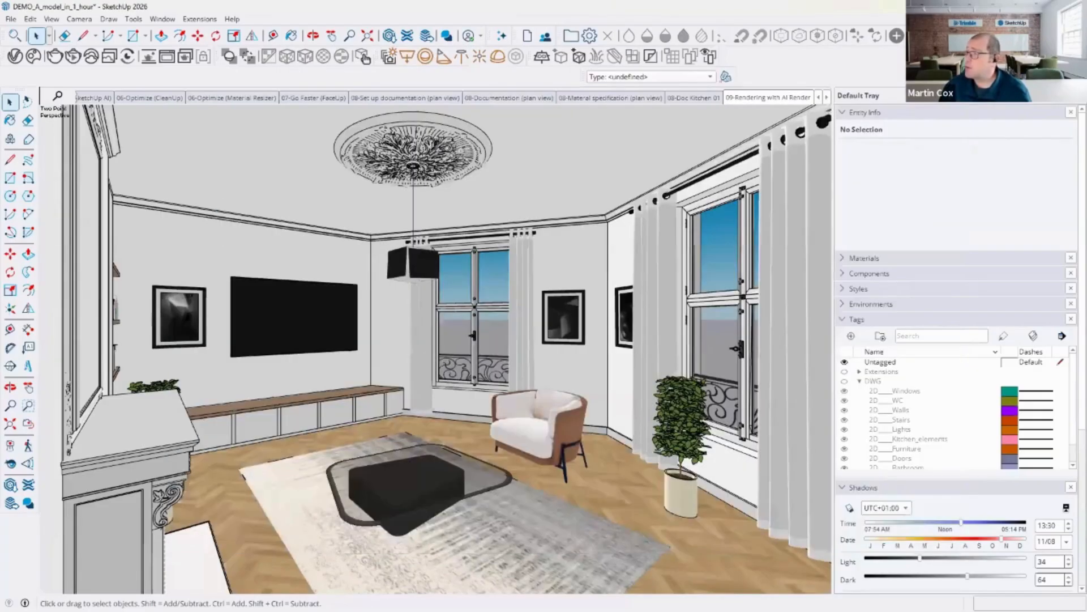
Step: View the 09-AI Render proposition scene and open the 09-Rendering with V-ray scene
{"action": "left_click", "coordinate": [827, 97]}
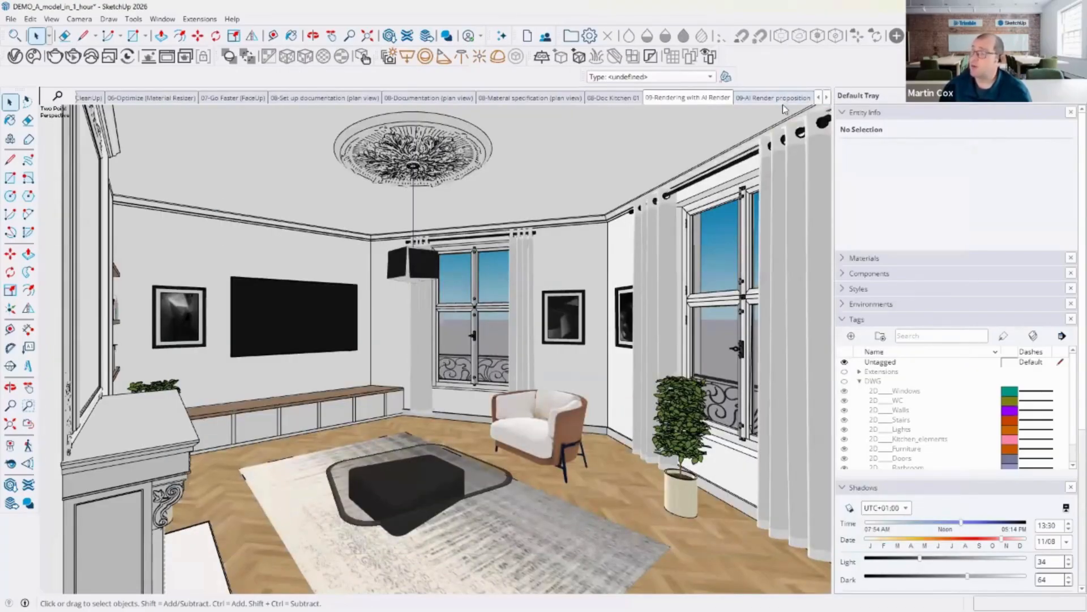
{"action": "left_click", "coordinate": [783, 99]}
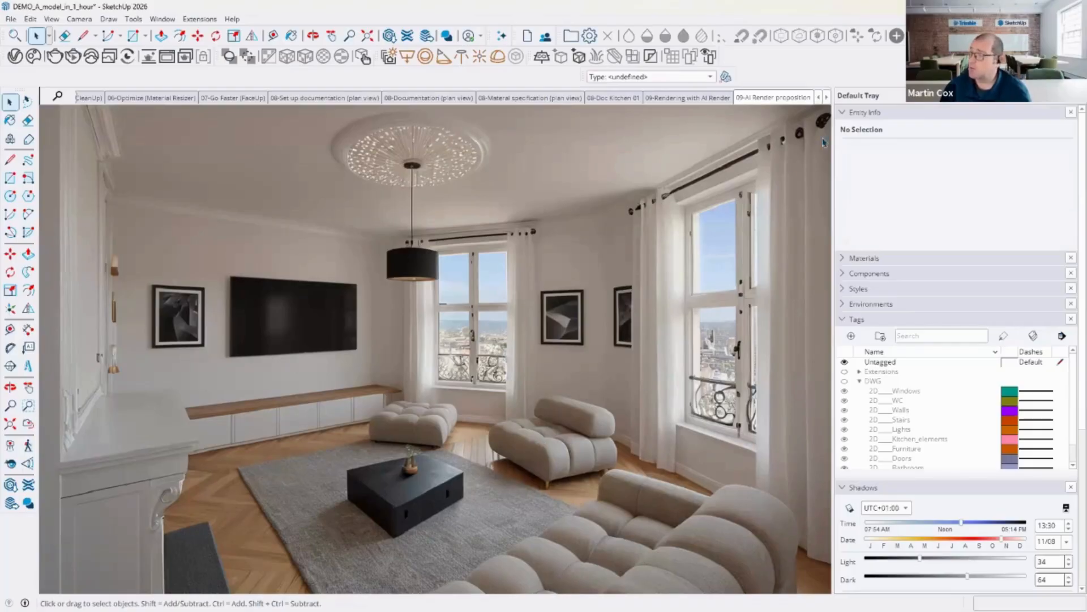
{"action": "left_click", "coordinate": [826, 98]}
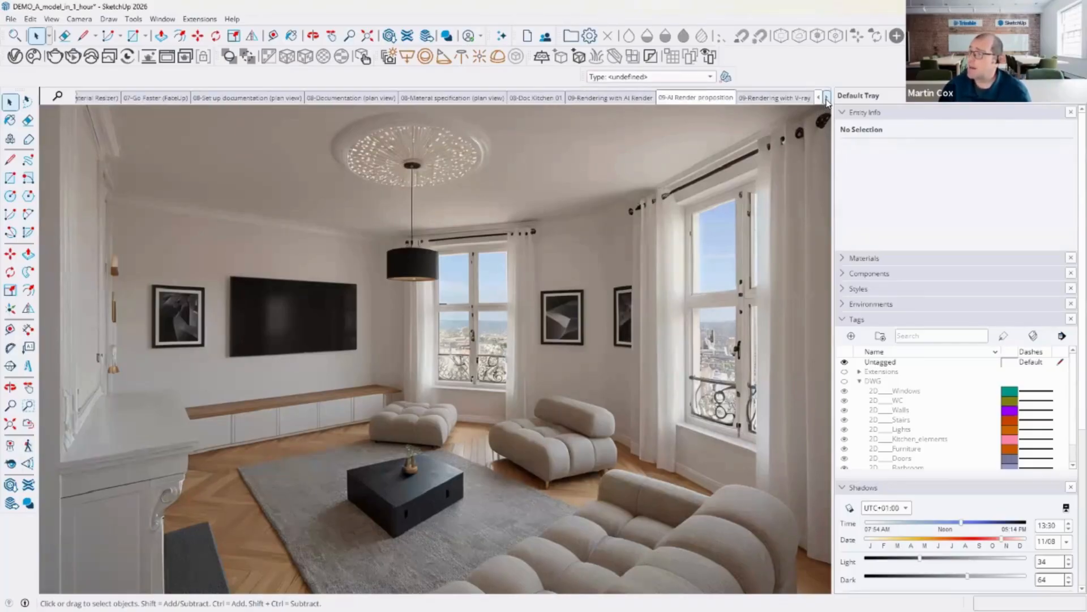
{"action": "left_click", "coordinate": [776, 99]}
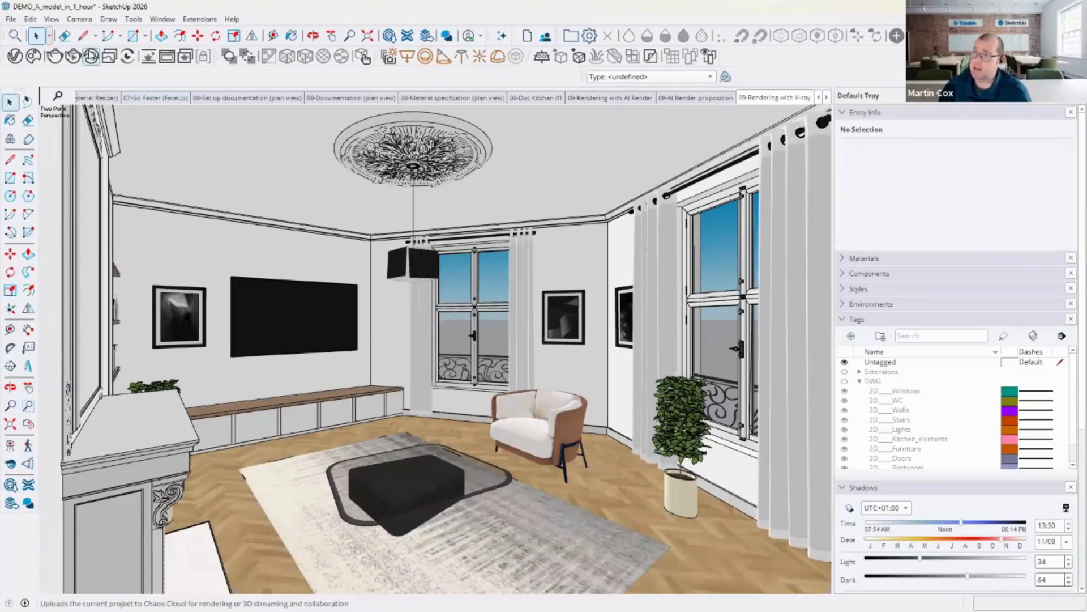
Step: Start a V-Ray interactive render and move the frame buffer window aside to see the model
{"action": "left_click", "coordinate": [70, 59]}
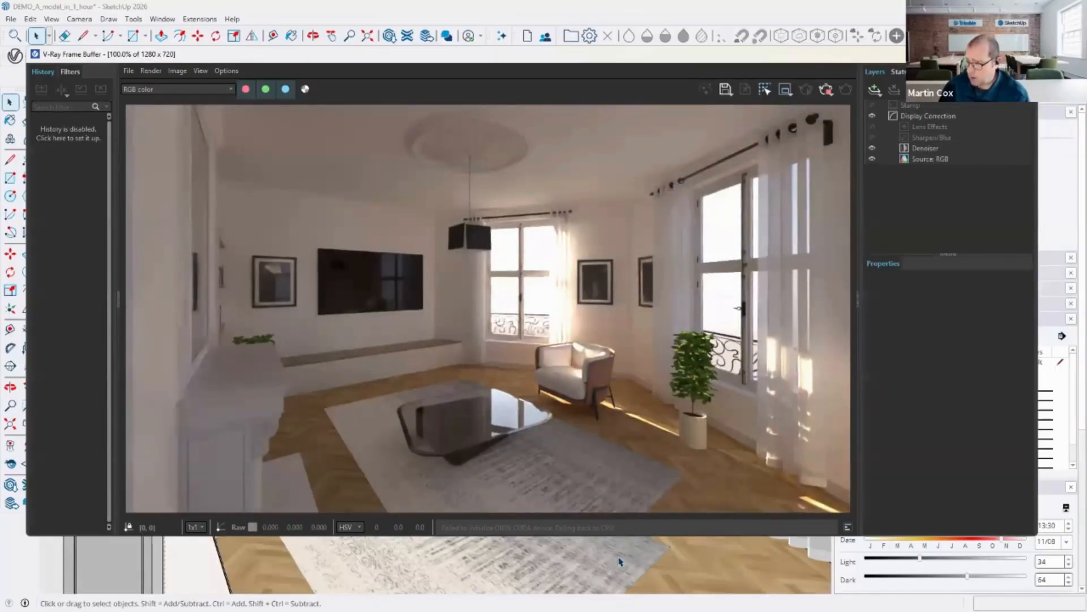
{"action": "mouse_move", "coordinate": [667, 568]}
{"action": "middle_mouse_down"}
{"action": "mouse_move", "coordinate": [636, 589]}
{"action": "mouse_move", "coordinate": [590, 583]}
{"action": "mouse_move", "coordinate": [583, 553]}
{"action": "middle_mouse_up"}
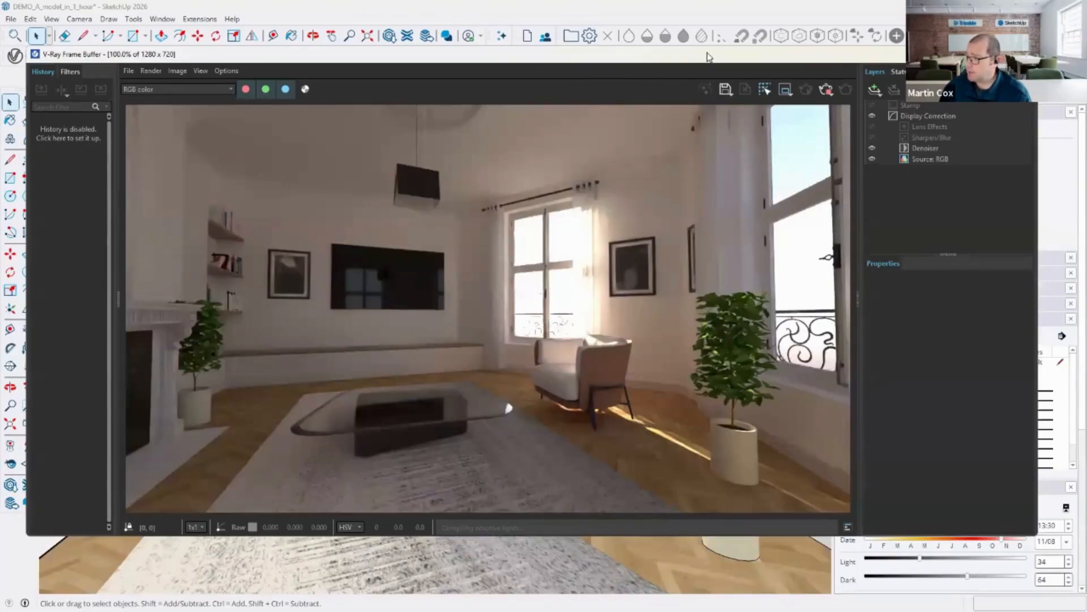
{"action": "left_click_drag", "start_coordinate": [707, 52], "coordinate": [958, 37]}
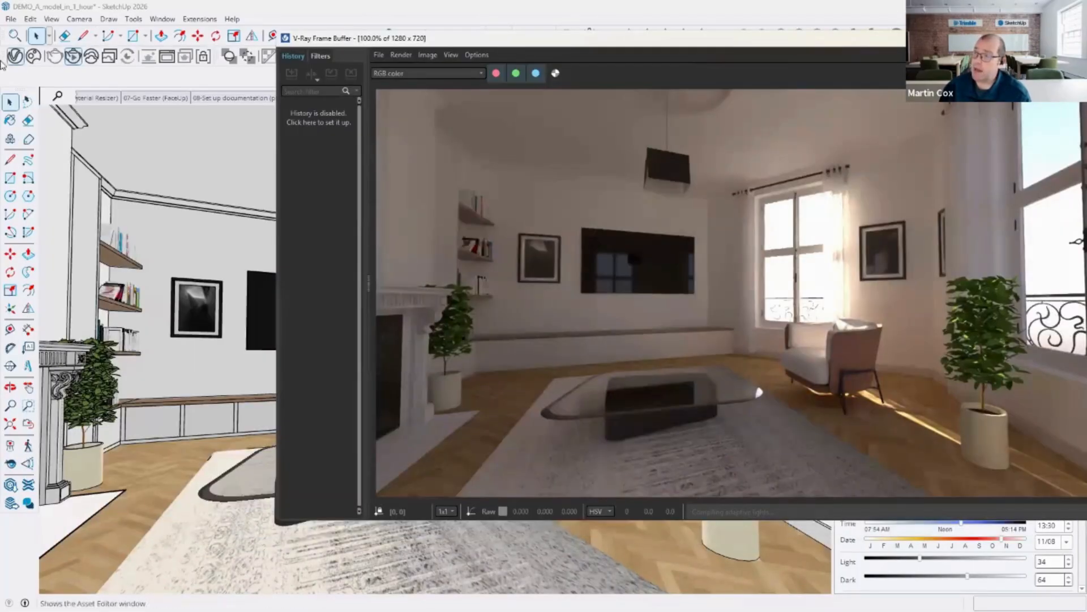
Step: Place the seated 2900 James person model from Chaos Cosmos in the living room by the shelves
{"action": "left_click", "coordinate": [32, 56]}
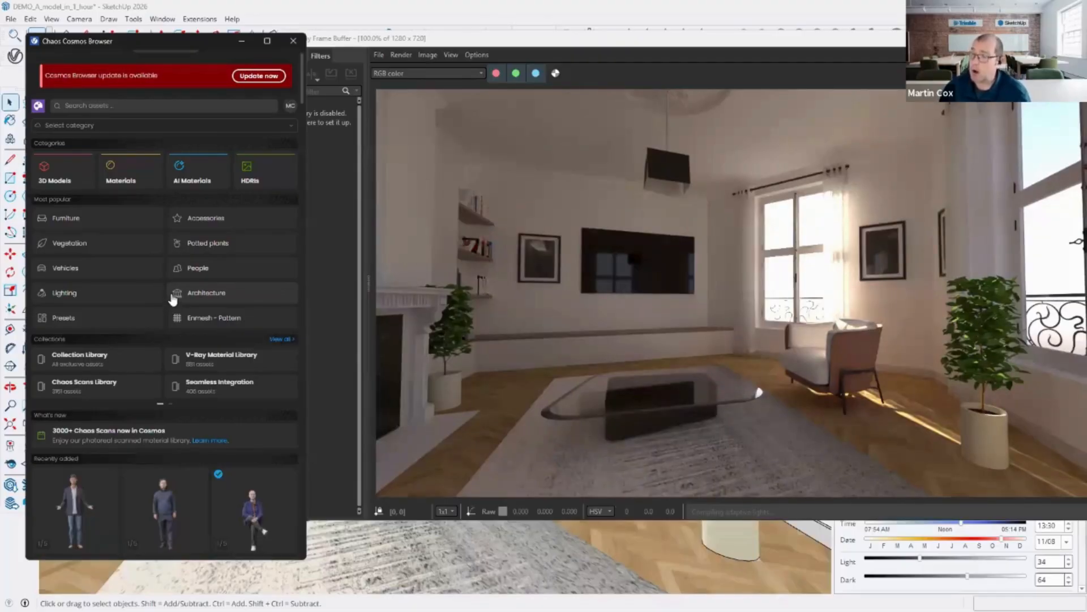
{"action": "scroll", "coordinate": [252, 425], "scroll_direction": "down", "scroll_amount": 2}
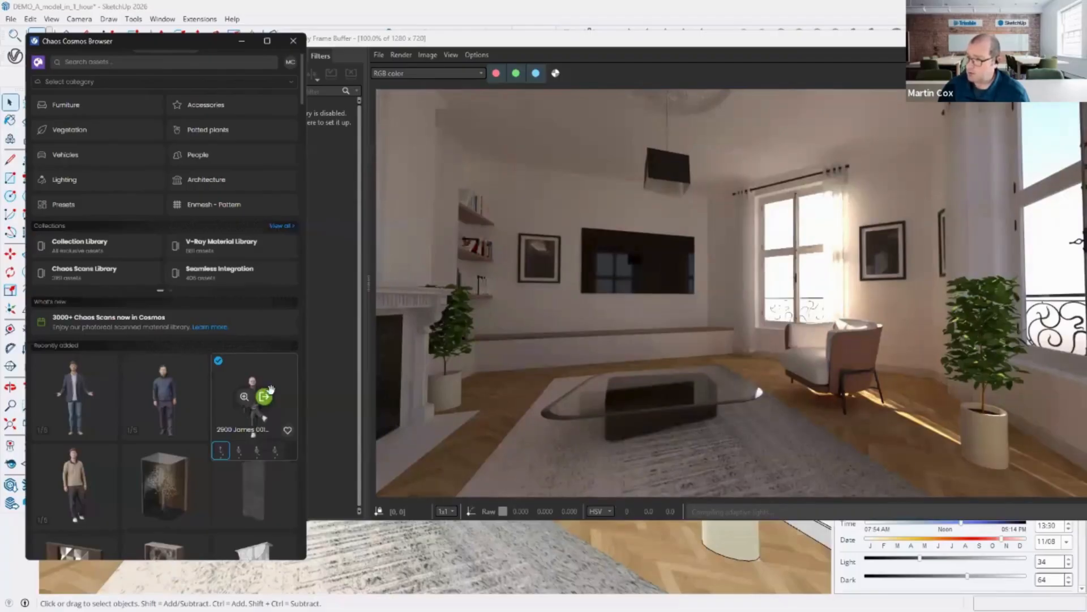
{"action": "left_click", "coordinate": [264, 398]}
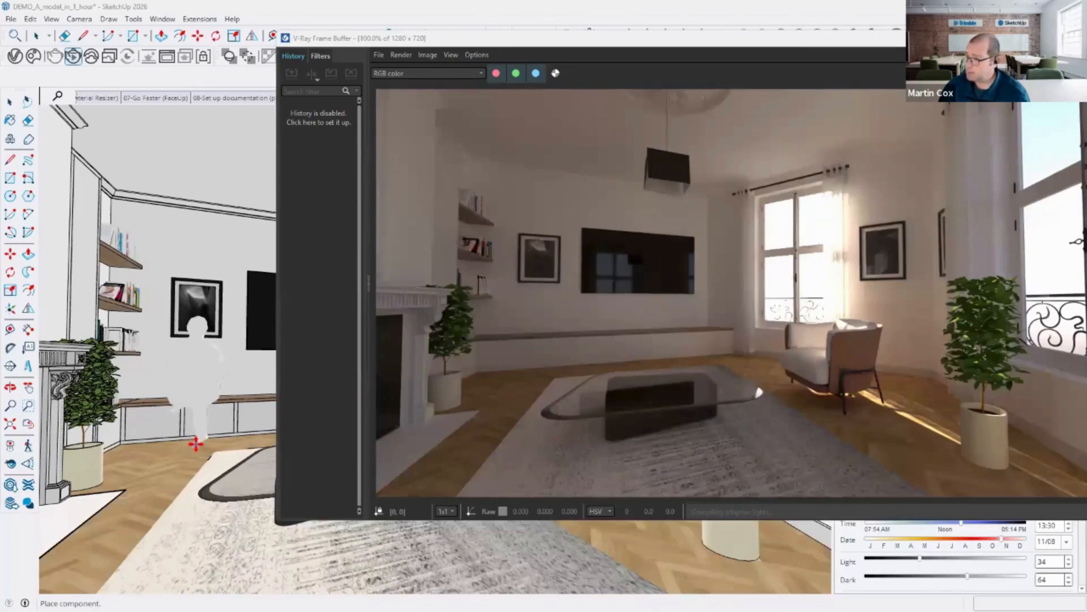
{"action": "left_click", "coordinate": [196, 445]}
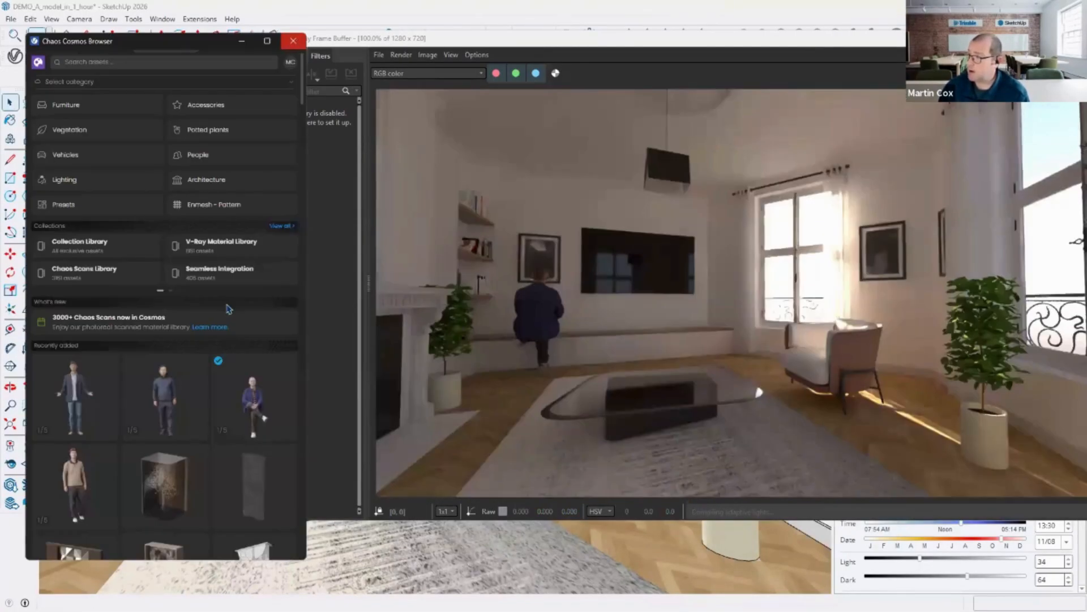
{"action": "key", "text": "Escape"}
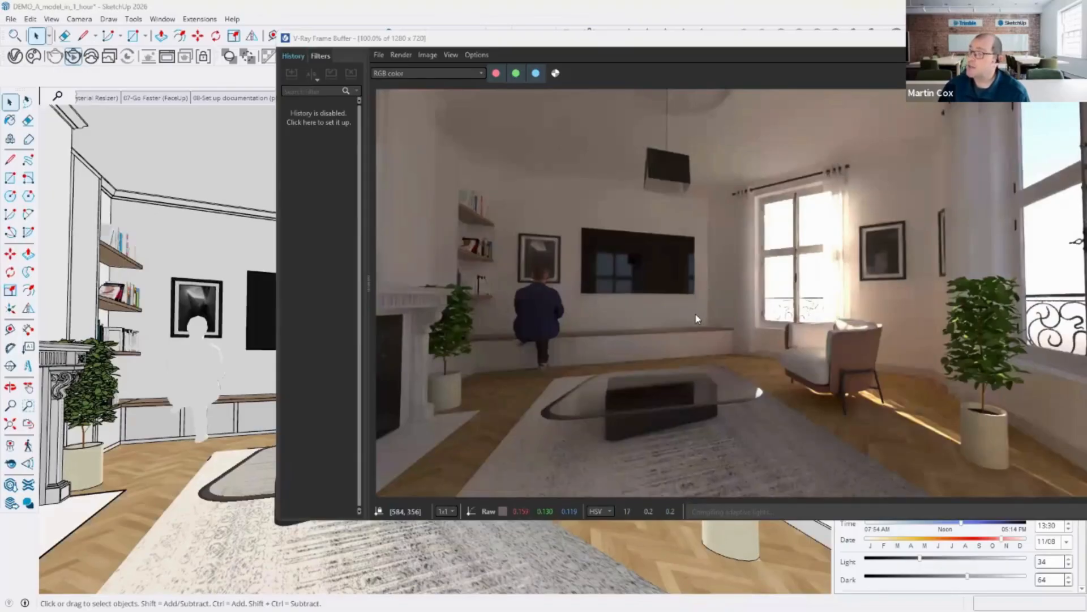
Step: Orbit to the seated person and rotate and reposition it so it sits on the bench beneath the TV
{"action": "middle_click_drag", "start_coordinate": [210, 371], "coordinate": [223, 434]}
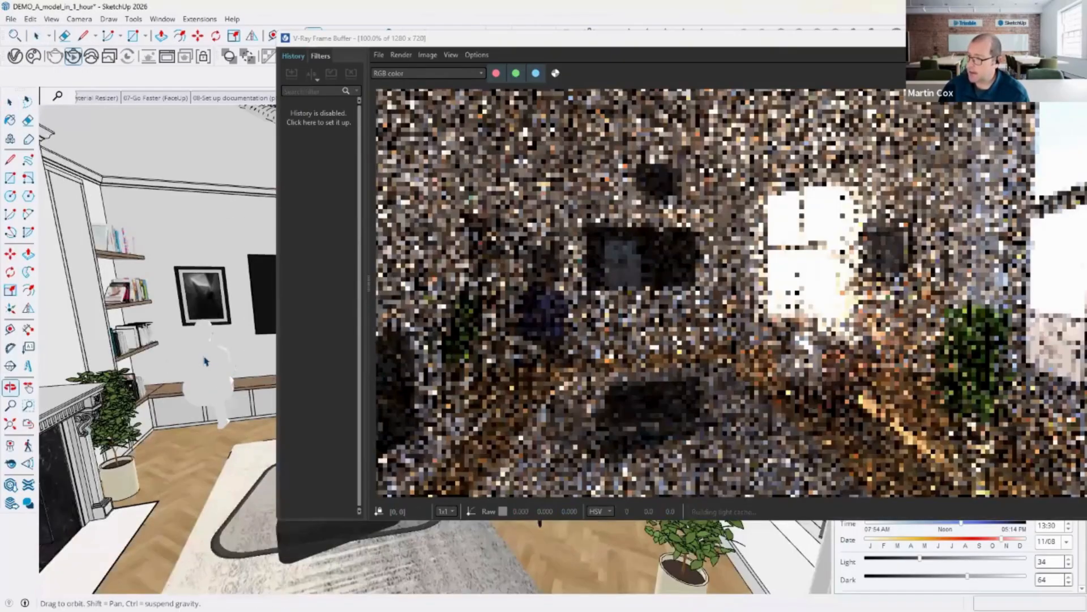
{"action": "middle_click_drag", "start_coordinate": [206, 361], "coordinate": [209, 320]}
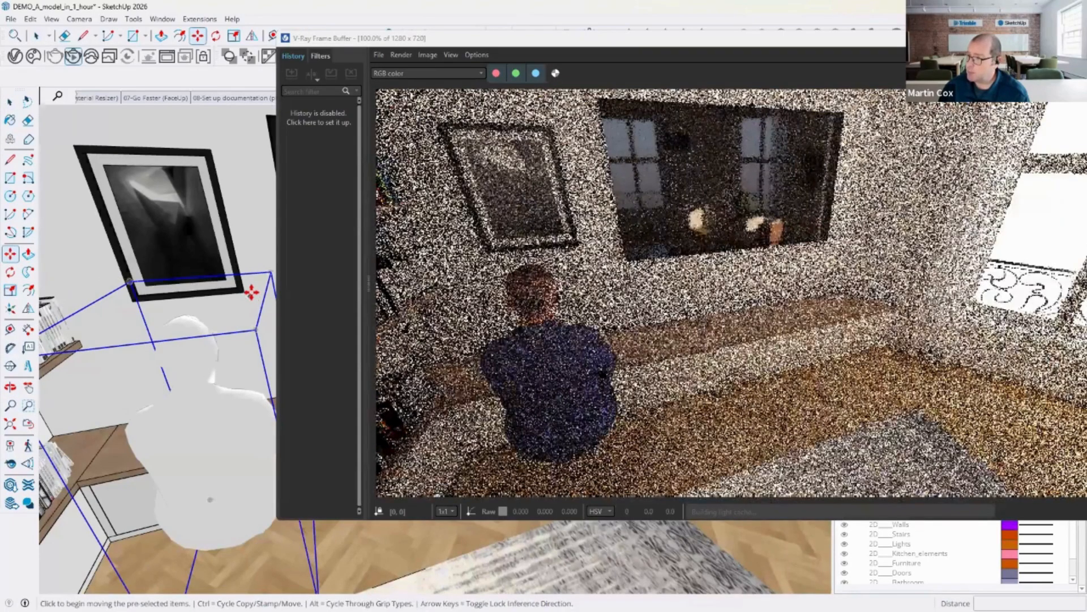
{"action": "left_click", "coordinate": [247, 321]}
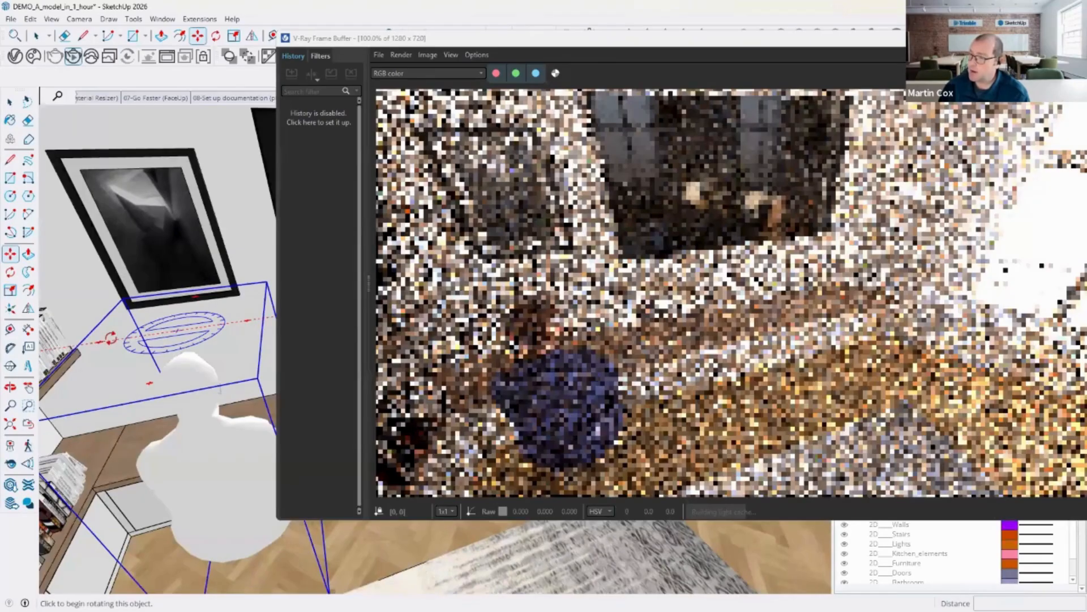
{"action": "left_click", "coordinate": [111, 338]}
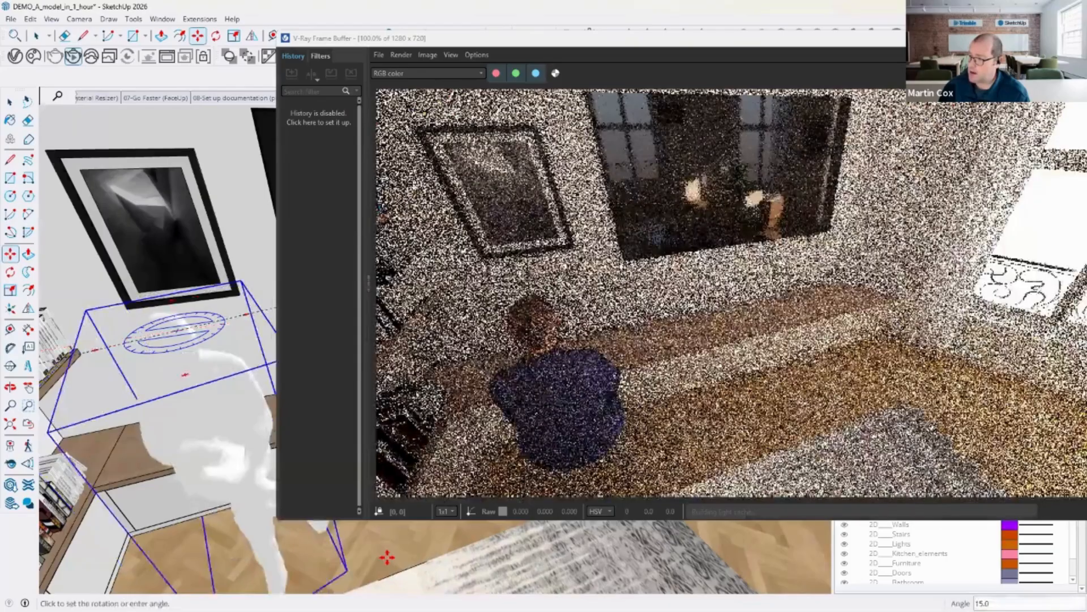
{"action": "left_click", "coordinate": [376, 528]}
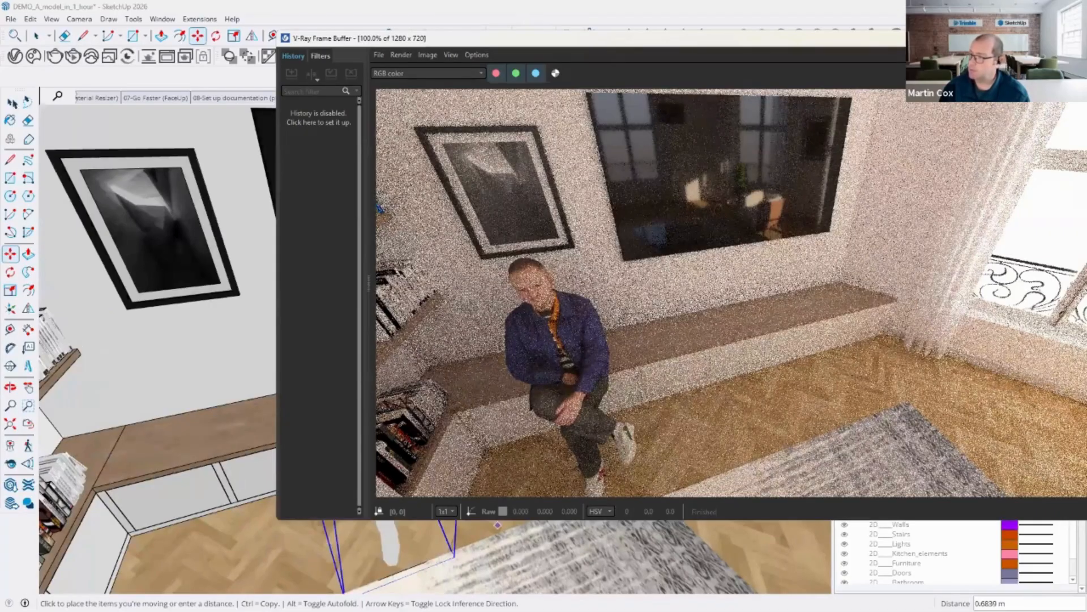
{"action": "left_click", "coordinate": [12, 102]}
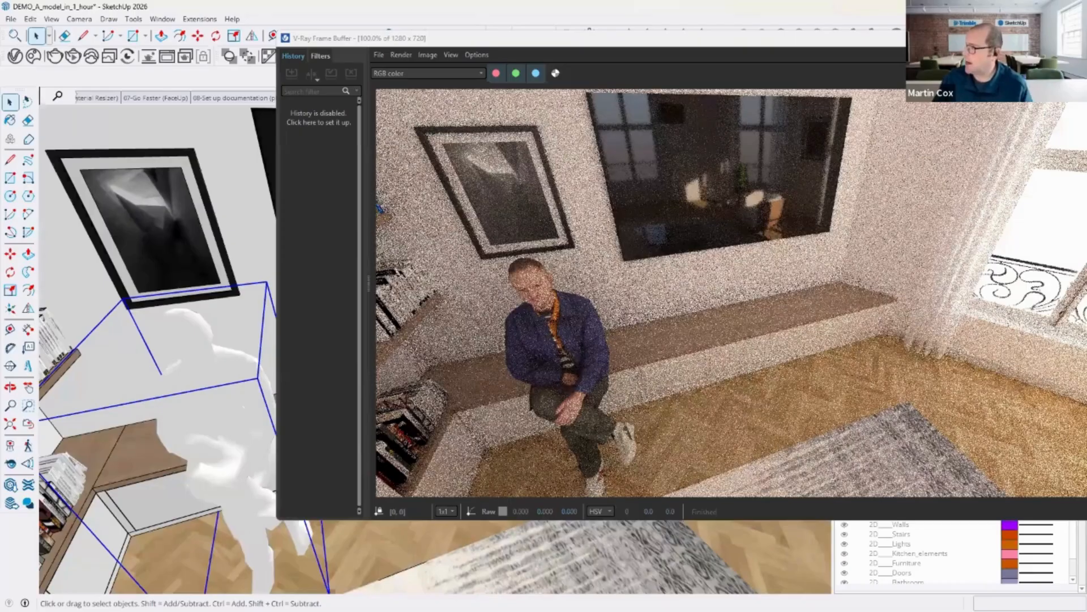
Step: Bring the V-Ray frame buffer into view to check the updated render, then close it
{"action": "left_click", "coordinate": [824, 48]}
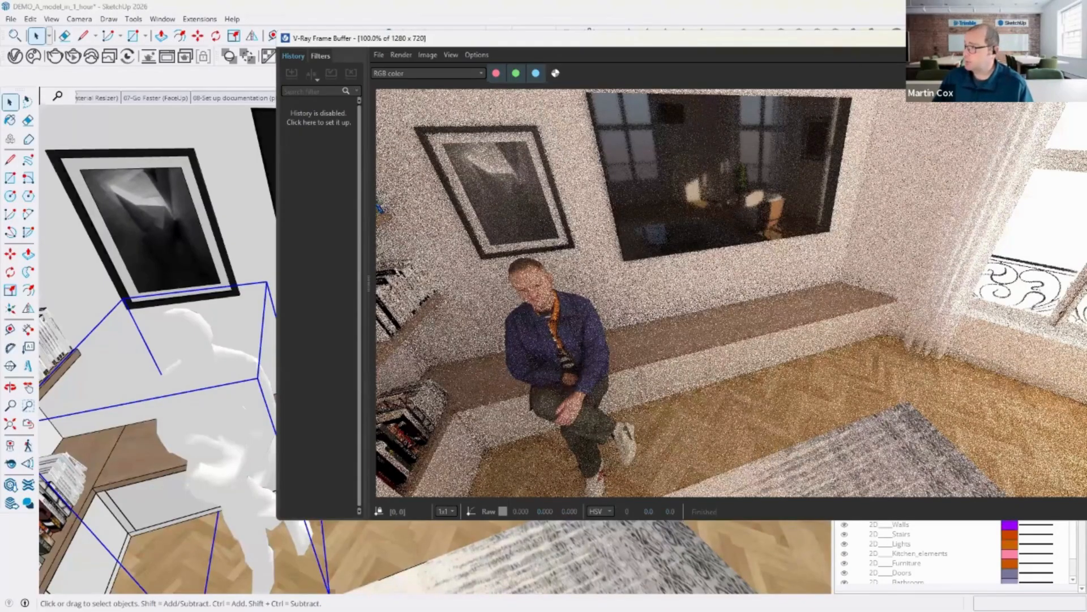
{"action": "left_click_drag", "start_coordinate": [824, 39], "coordinate": [568, 38]}
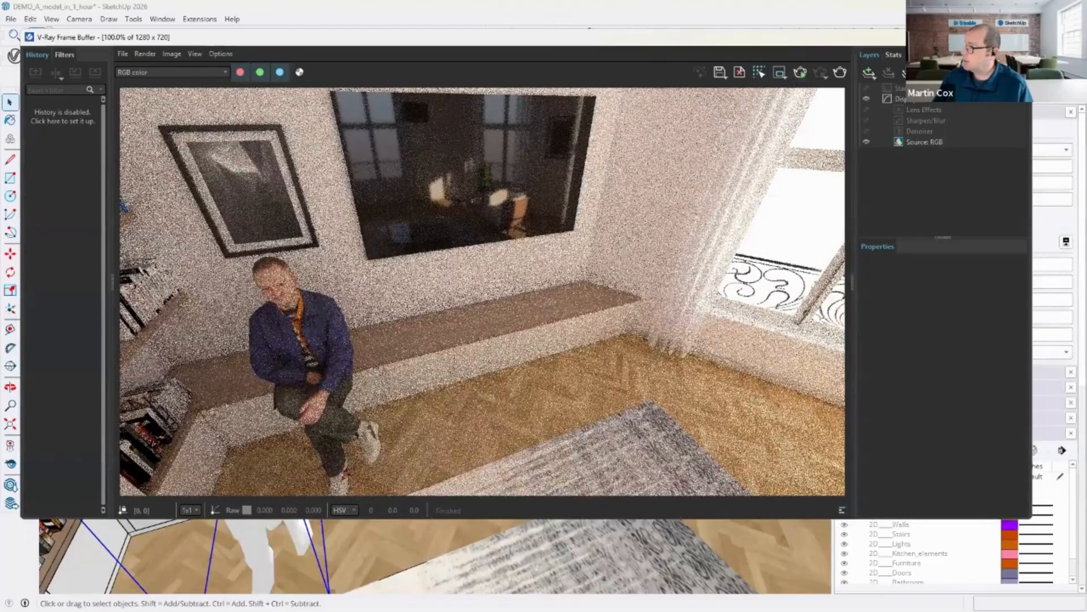
{"action": "left_click", "coordinate": [1019, 37]}
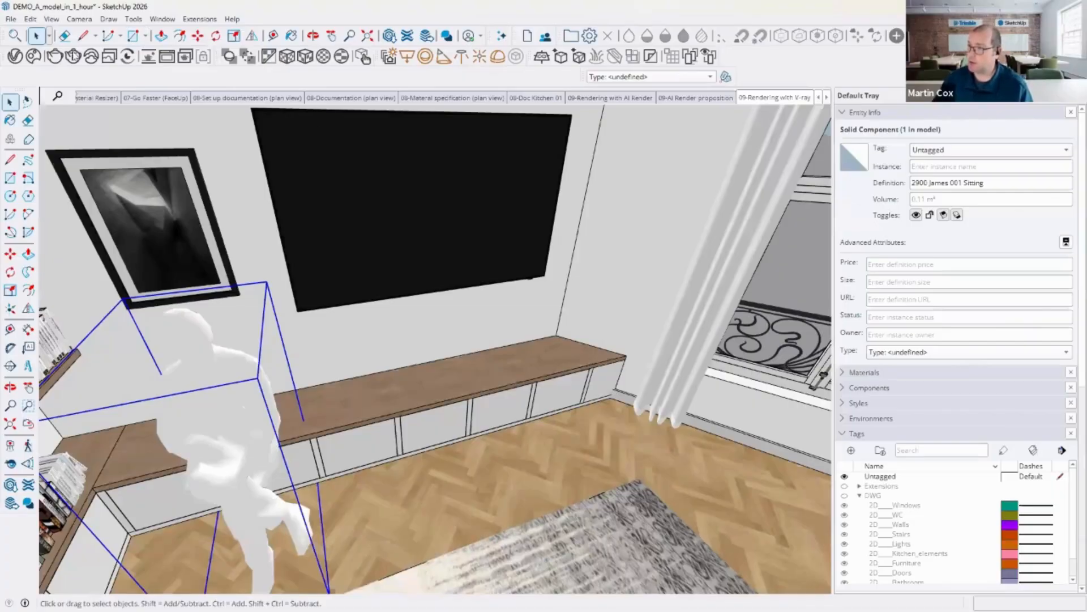
Step: Send the model to LayOut and open Page 2 of the documentation
{"action": "left_click", "coordinate": [10, 19]}
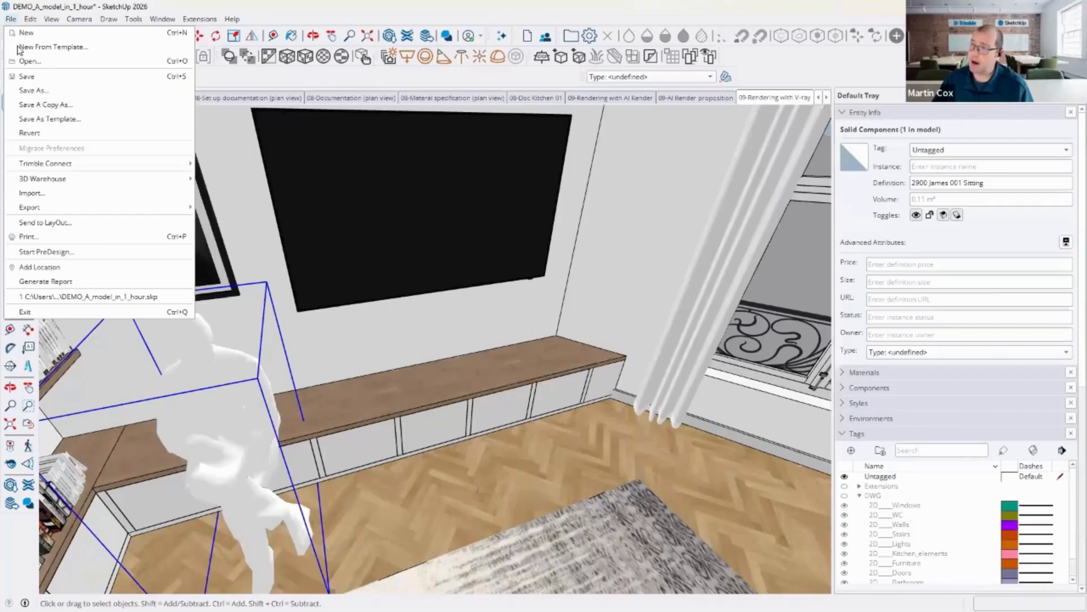
{"action": "left_click", "coordinate": [60, 225]}
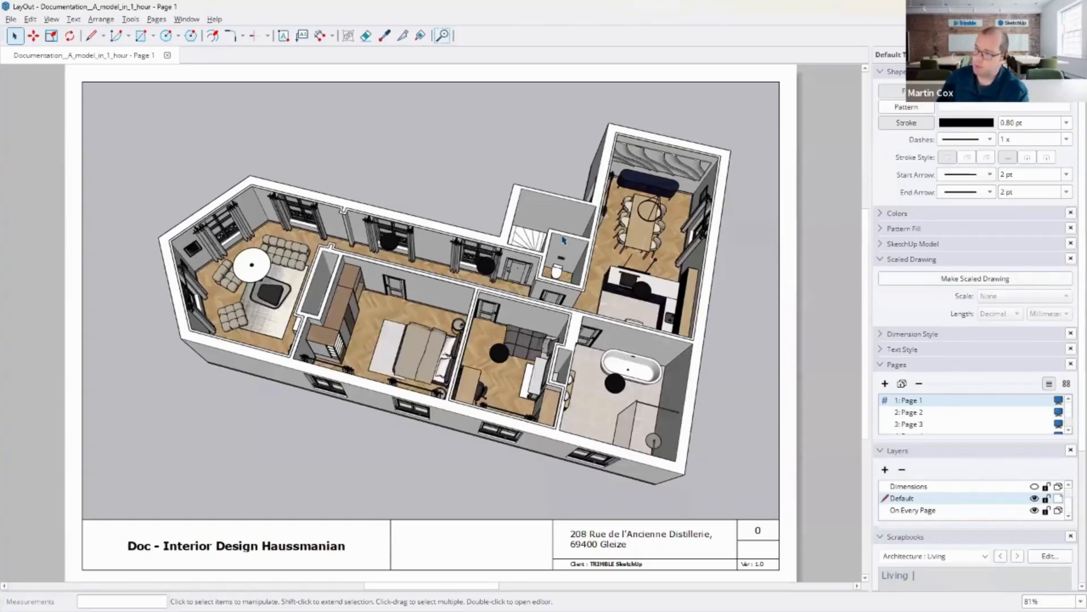
{"action": "left_click", "coordinate": [451, 271]}
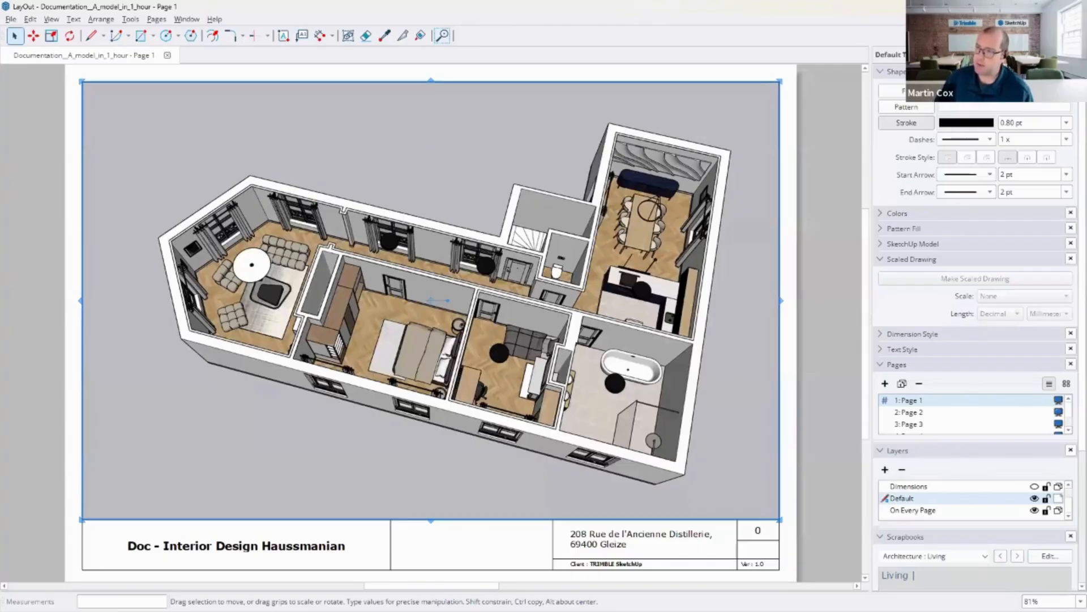
{"action": "left_click", "coordinate": [33, 143]}
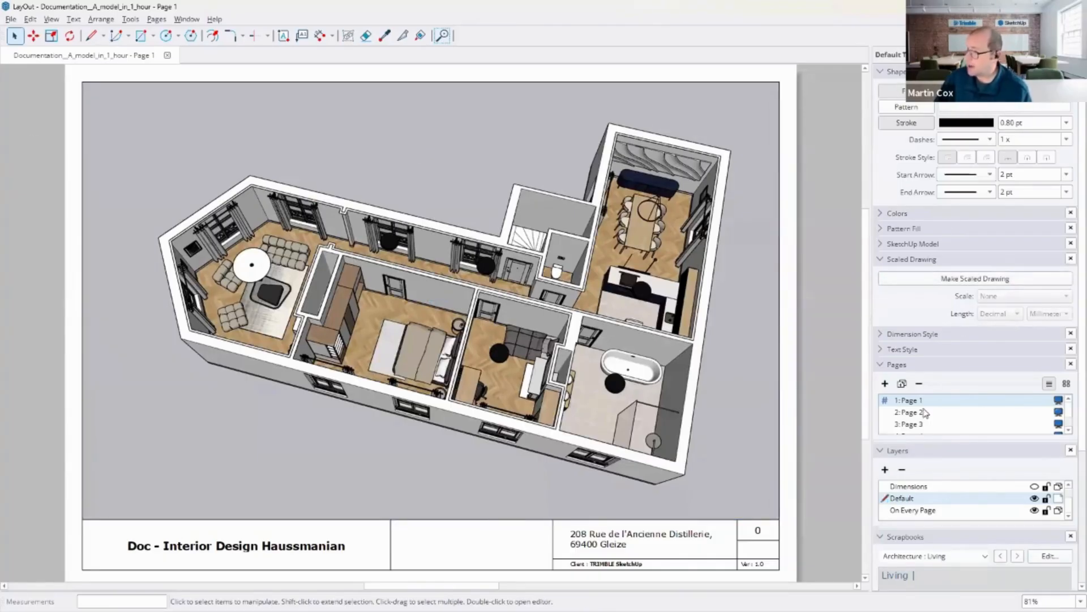
{"action": "left_click", "coordinate": [923, 410]}
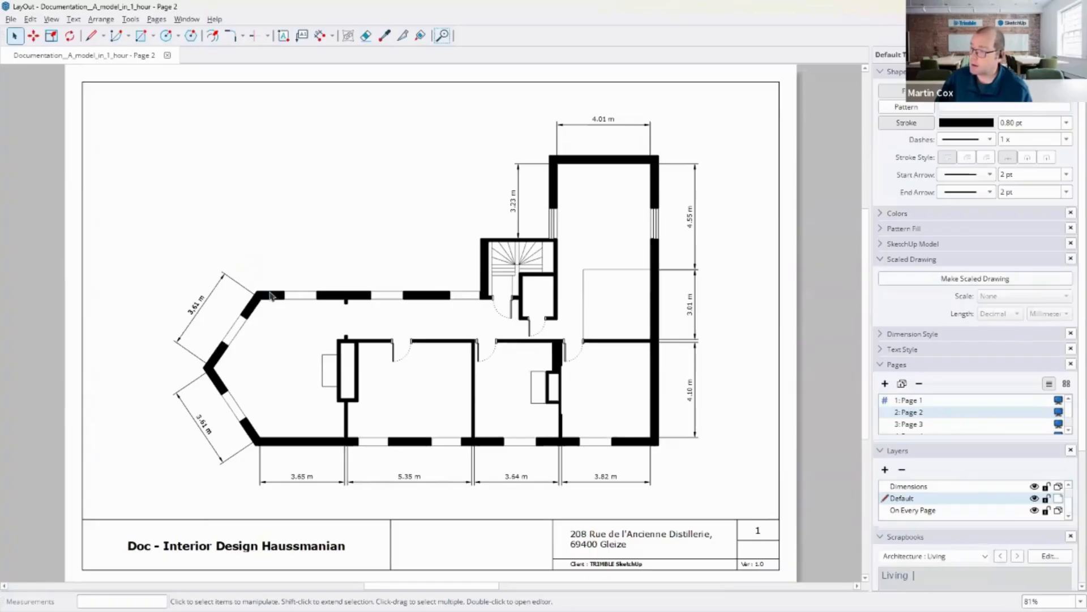
Step: Add two chained linear dimensions along the upper wall of the living area
{"action": "left_click", "coordinate": [320, 36]}
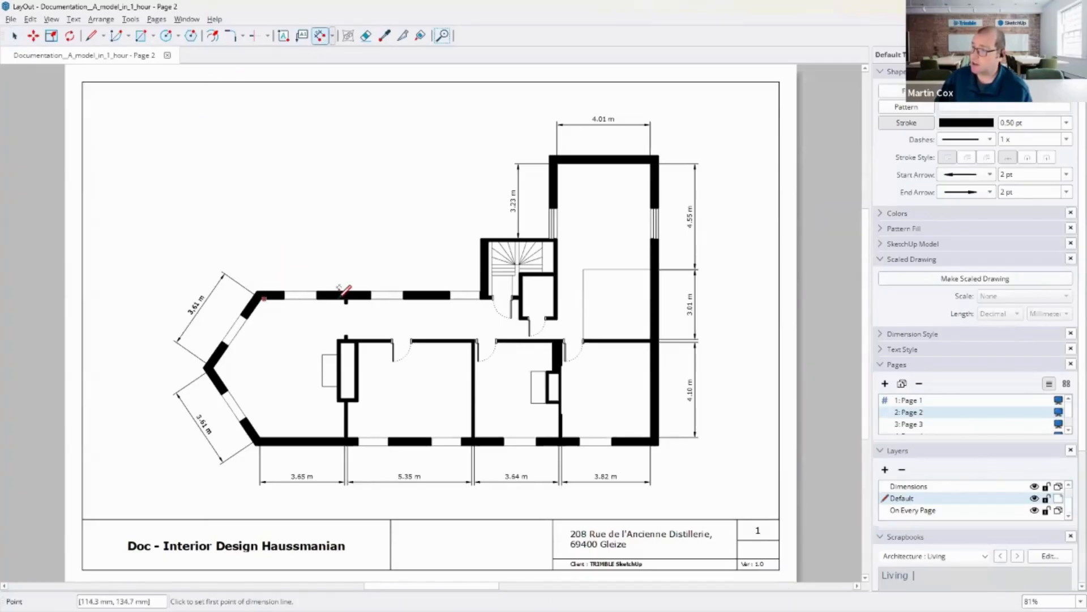
{"action": "left_click", "coordinate": [345, 294]}
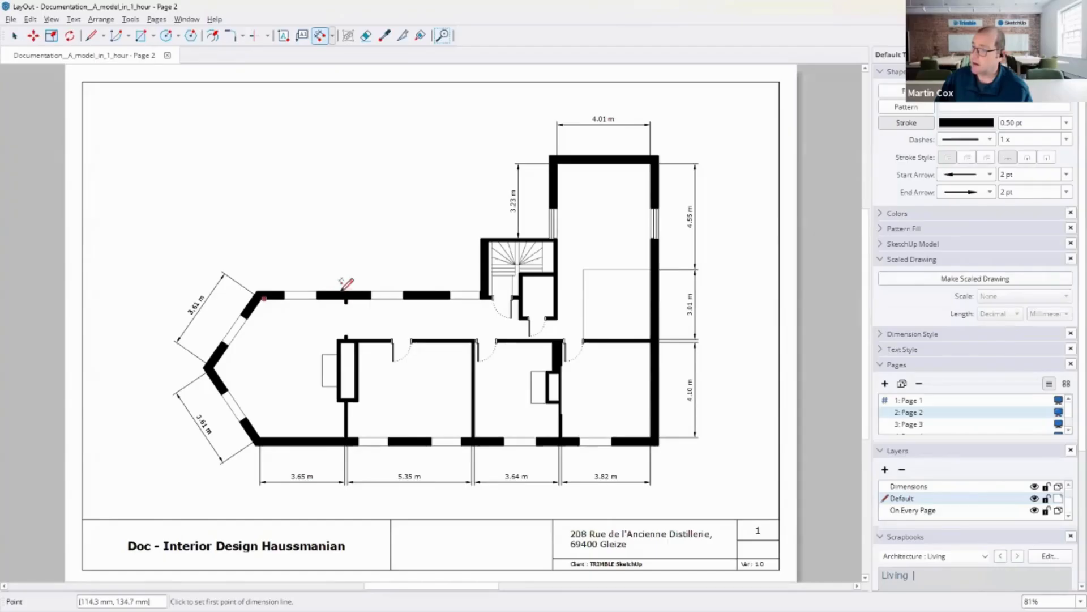
{"action": "left_click", "coordinate": [325, 240]}
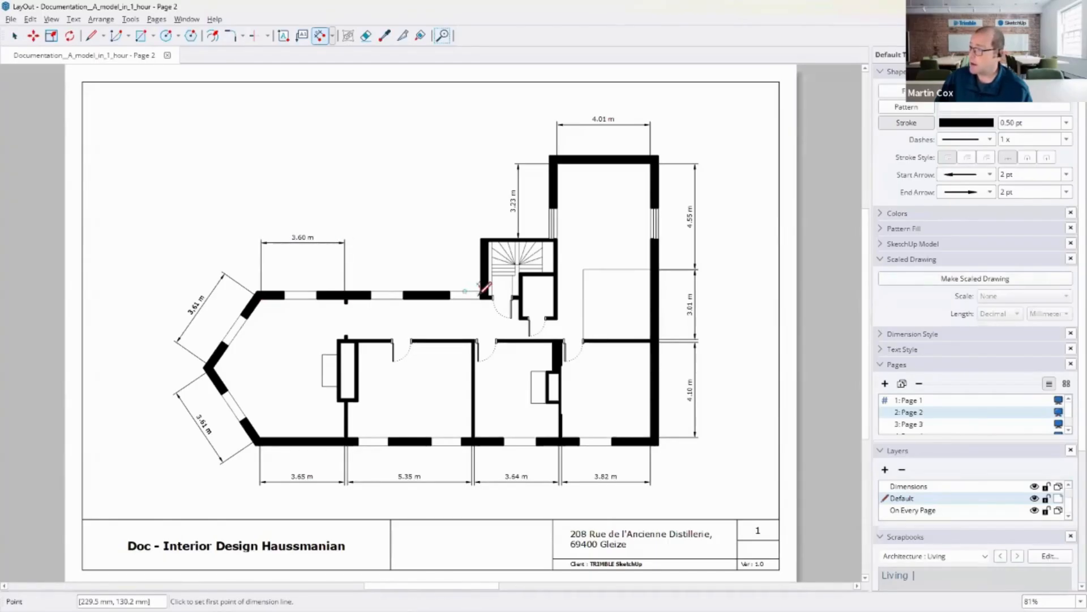
{"action": "double_click", "coordinate": [481, 295]}
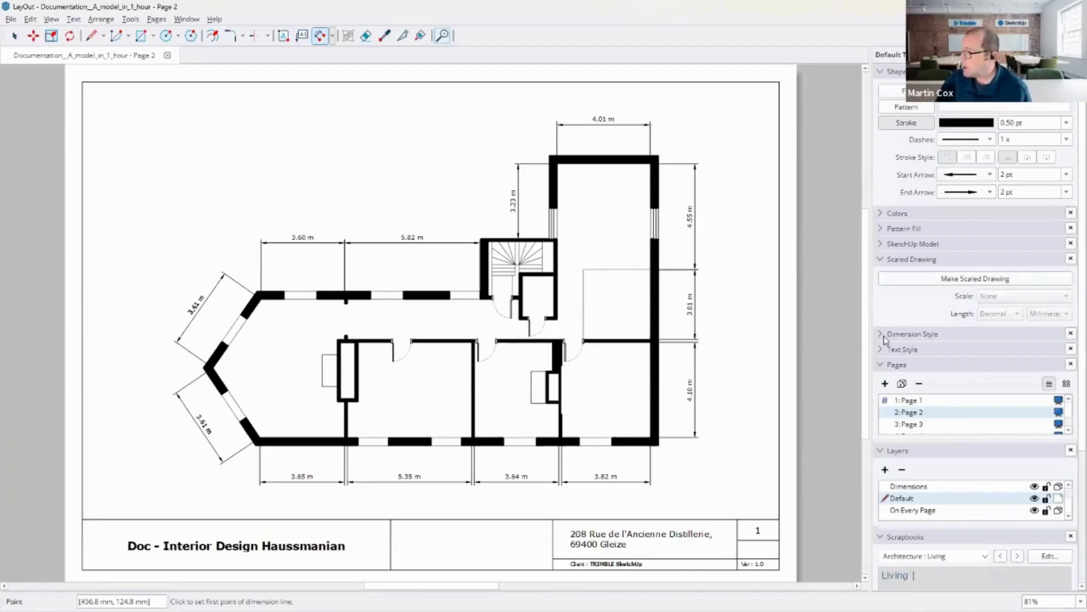
Step: Open Page 3 and place a sofa from the Architecture Living scrapbook into the living room
{"action": "left_click", "coordinate": [907, 424]}
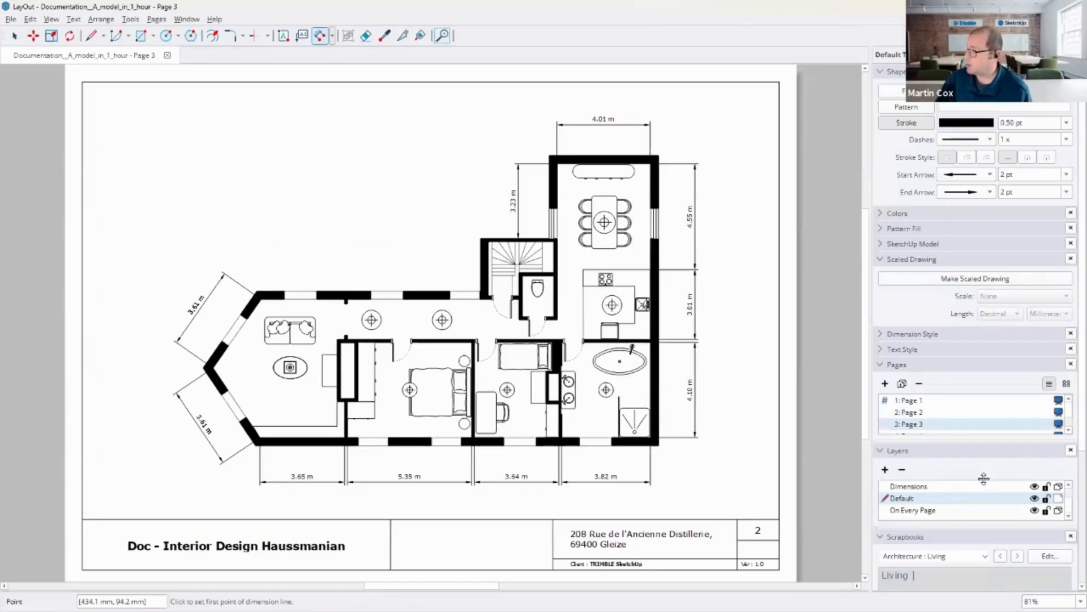
{"action": "left_click", "coordinate": [881, 452]}
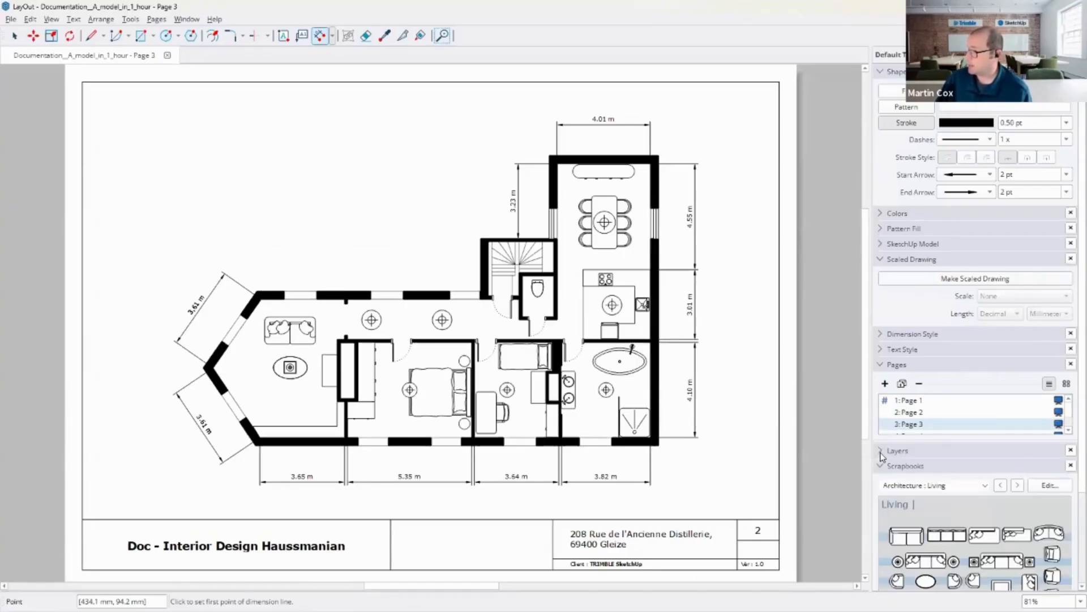
{"action": "left_click", "coordinate": [884, 365]}
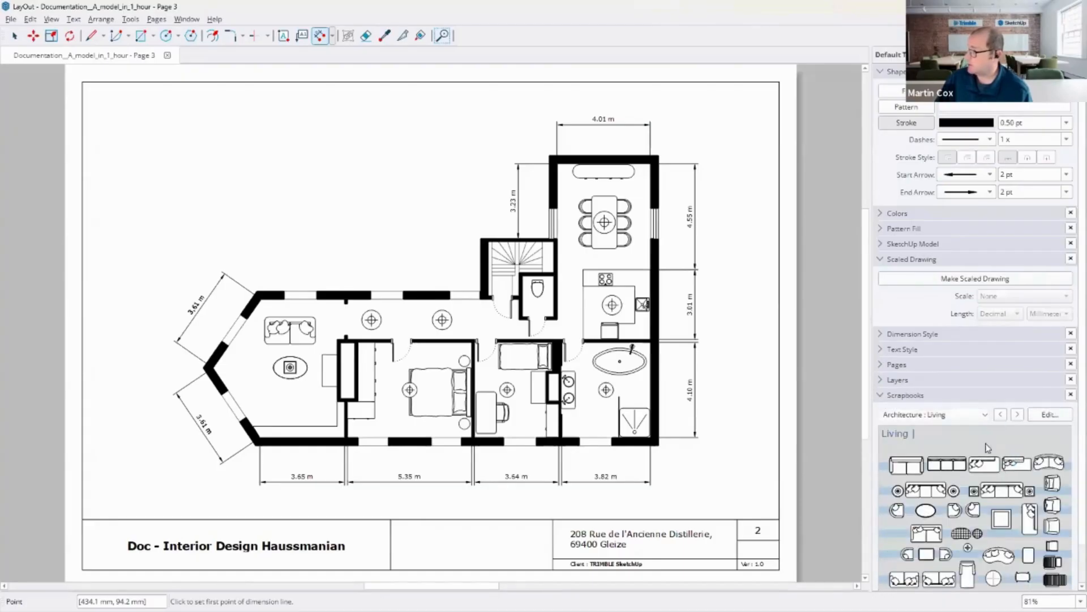
{"action": "left_click", "coordinate": [987, 415]}
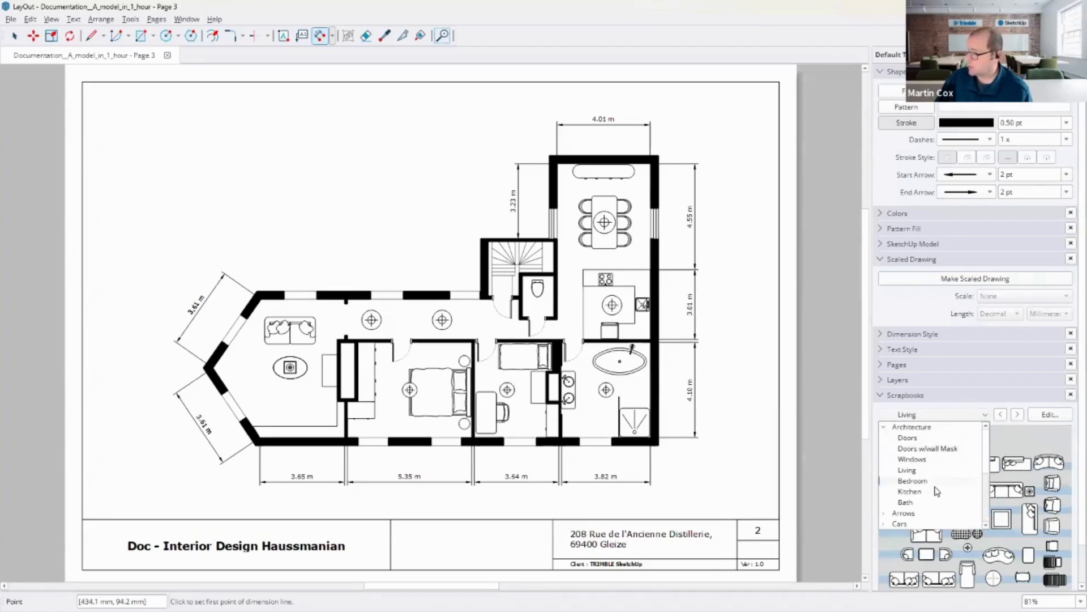
{"action": "left_click", "coordinate": [844, 403]}
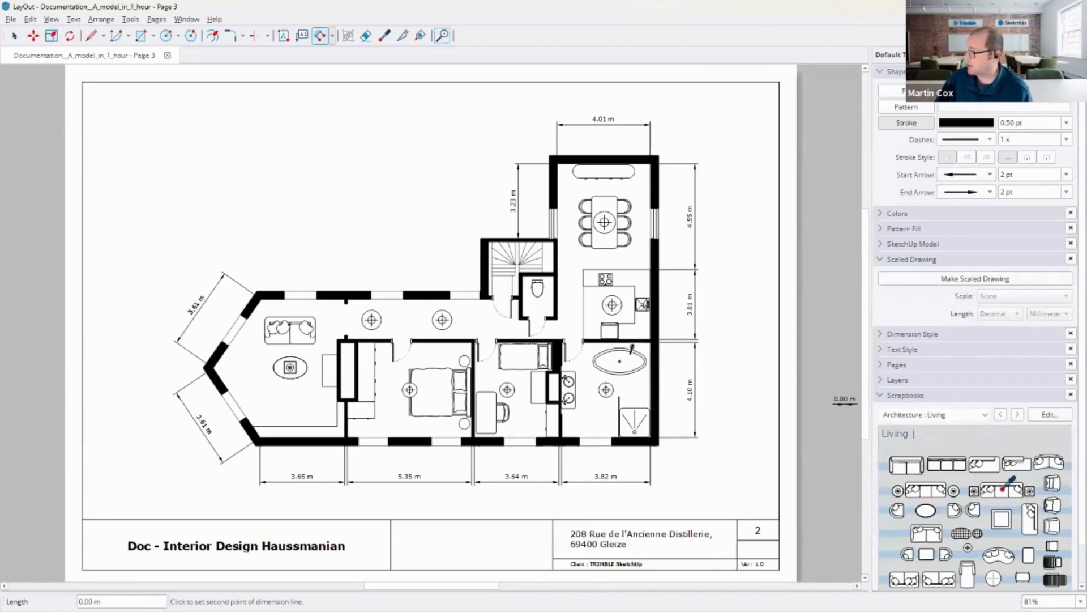
{"action": "key", "text": "Escape"}
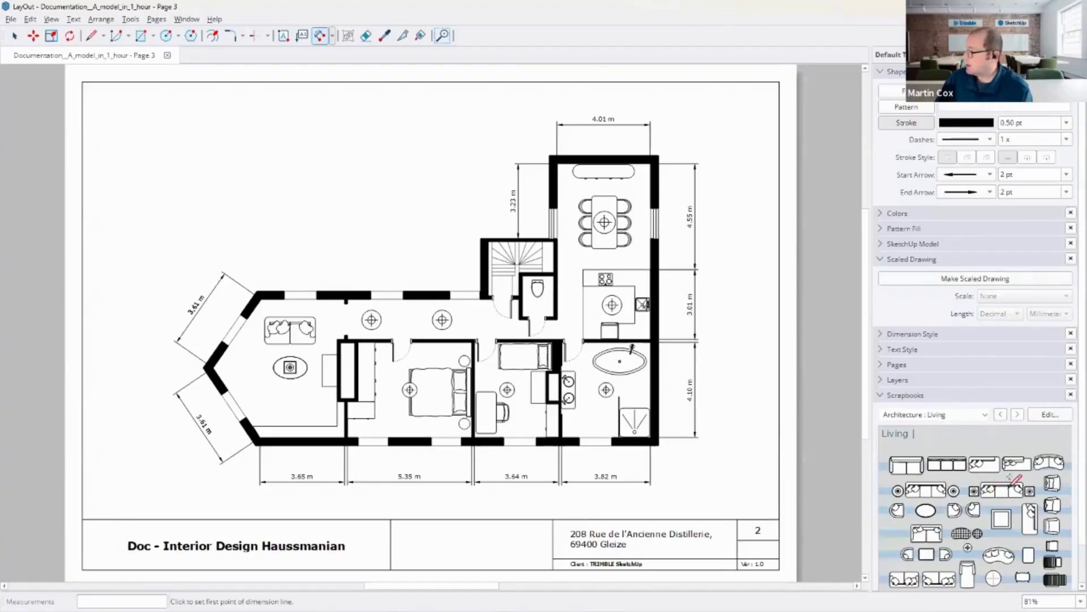
{"action": "left_click", "coordinate": [14, 35]}
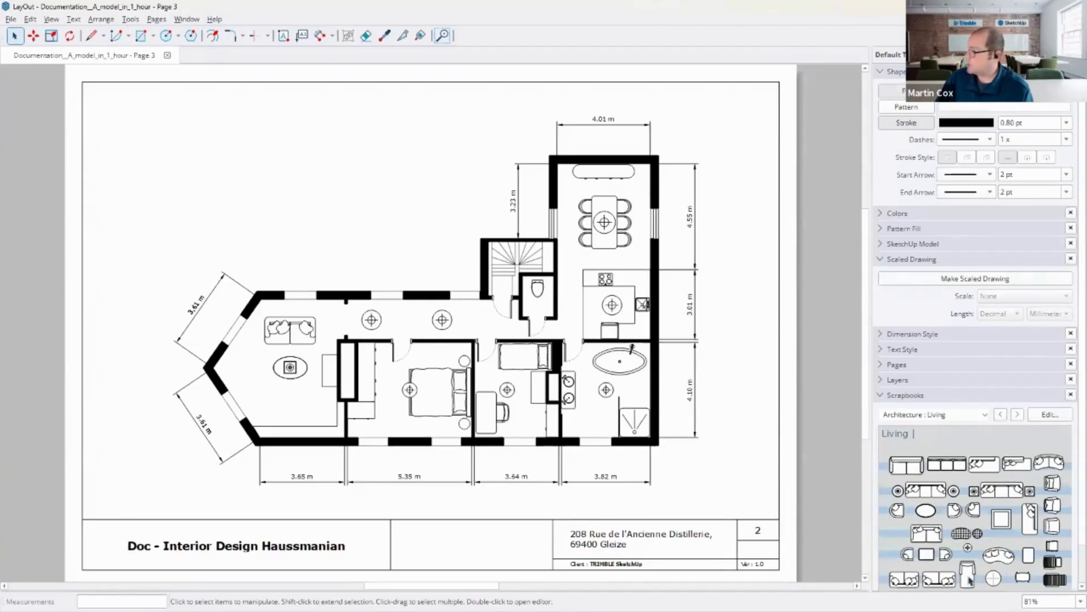
{"action": "left_click_drag", "start_coordinate": [1010, 494], "coordinate": [307, 412]}
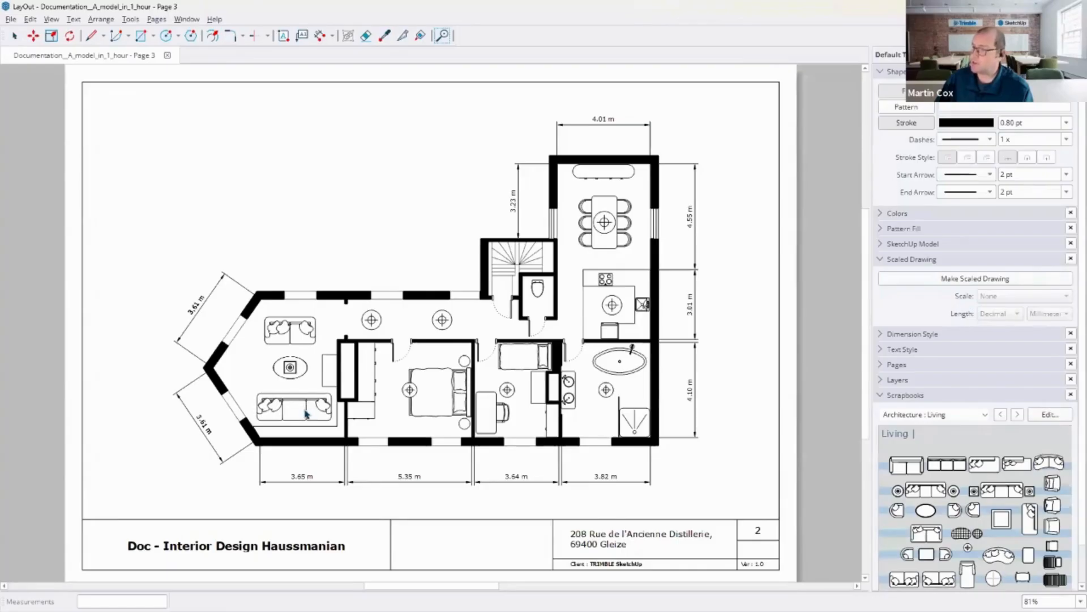
Step: Rotate the sofa about 175° and move it against the bottom wall of the living room
{"action": "left_click", "coordinate": [69, 35]}
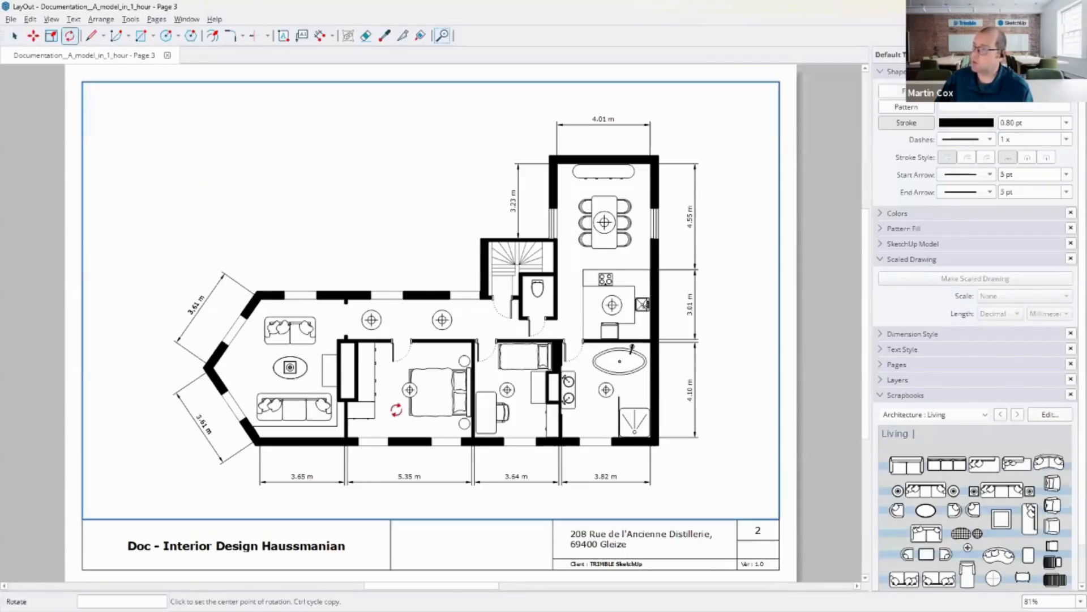
{"action": "left_click", "coordinate": [317, 408]}
{"action": "left_click", "coordinate": [321, 409]}
{"action": "left_click", "coordinate": [348, 420]}
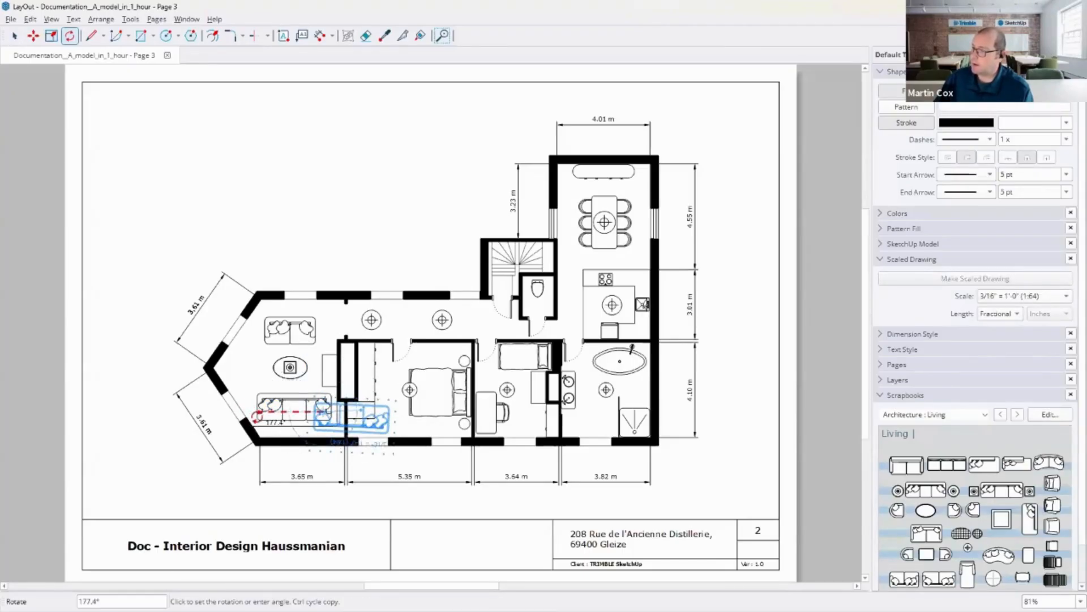
{"action": "left_click", "coordinate": [254, 418]}
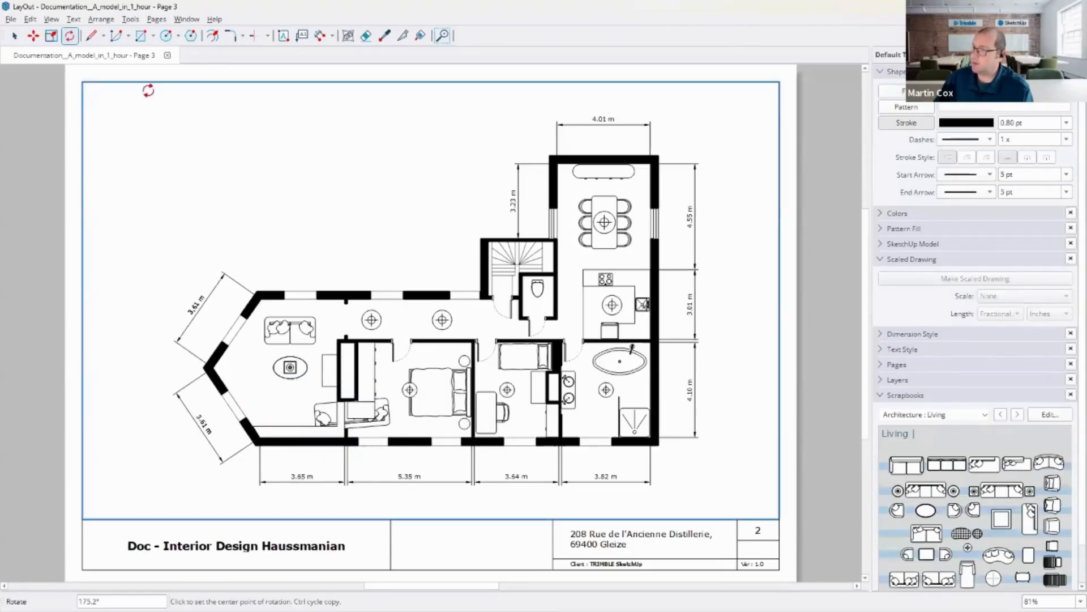
{"action": "left_click", "coordinate": [34, 36]}
{"action": "left_click", "coordinate": [388, 417]}
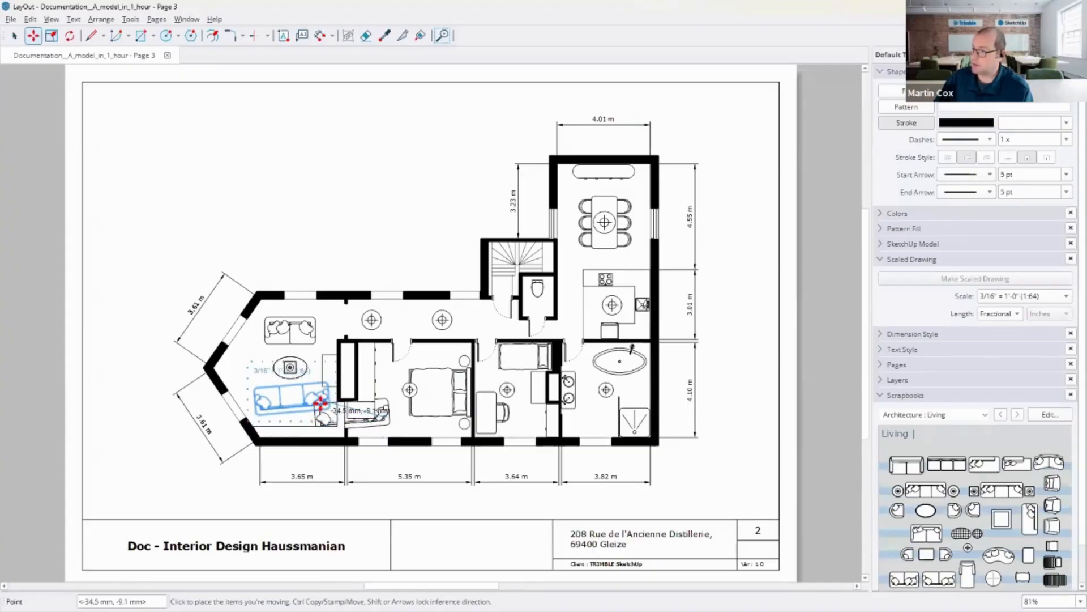
{"action": "left_click", "coordinate": [328, 403]}
{"action": "left_click", "coordinate": [723, 369]}
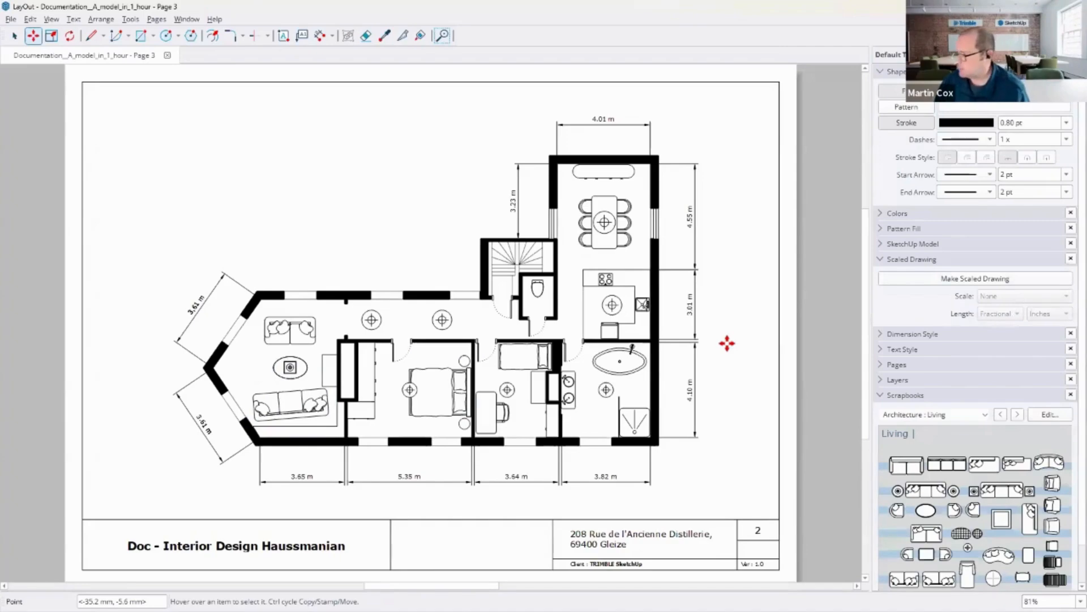
Step: Open Page 4 and select the Parquet Flooring material label
{"action": "left_click", "coordinate": [882, 395]}
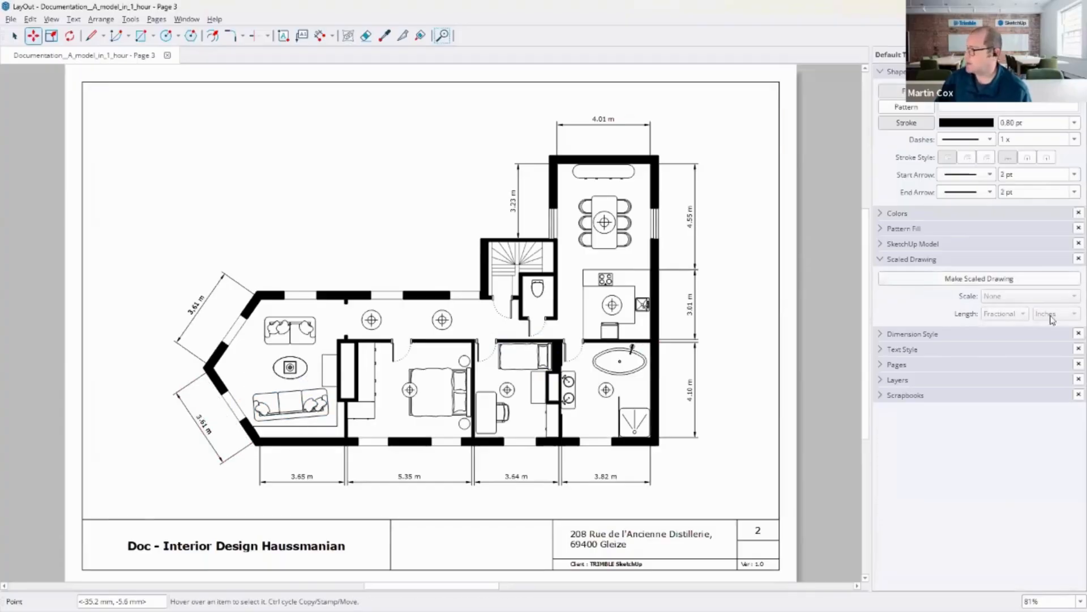
{"action": "left_click", "coordinate": [884, 366]}
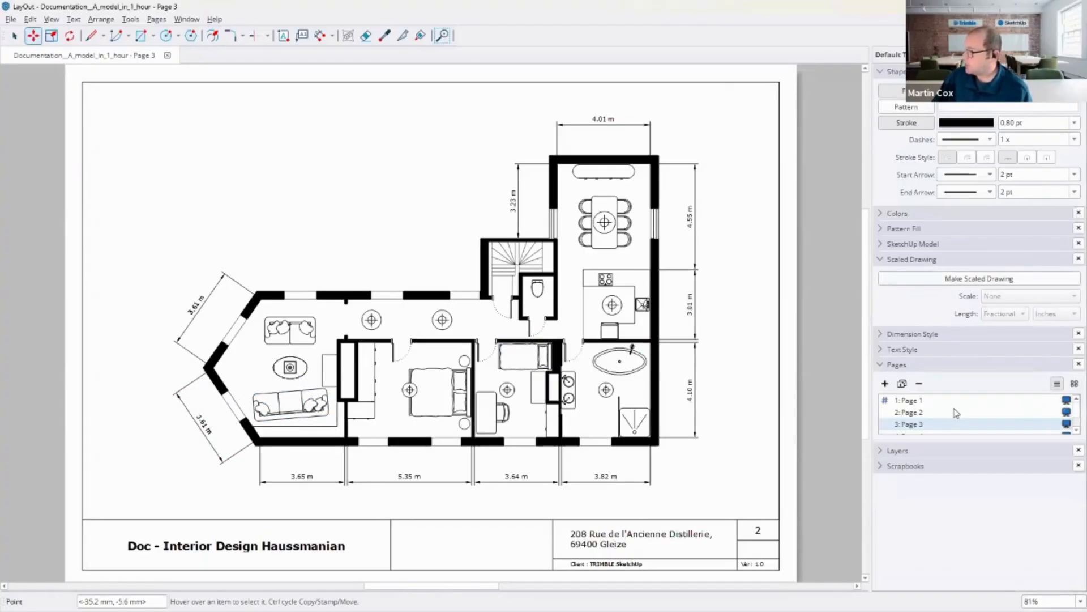
{"action": "scroll", "coordinate": [958, 414], "scroll_direction": "down", "scroll_amount": 2}
{"action": "left_click", "coordinate": [912, 401]}
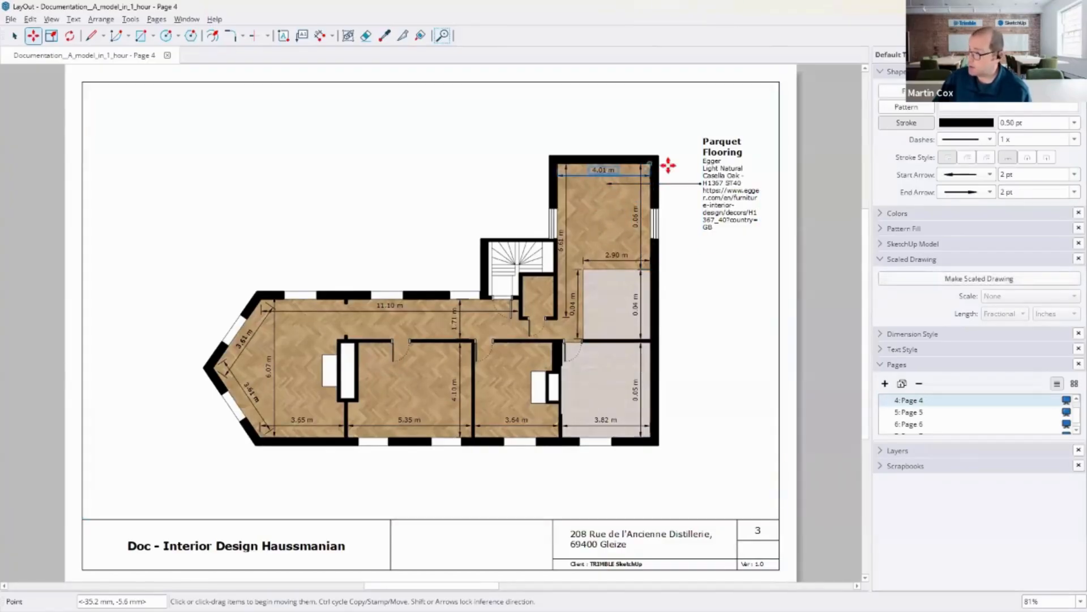
{"action": "left_click", "coordinate": [719, 196]}
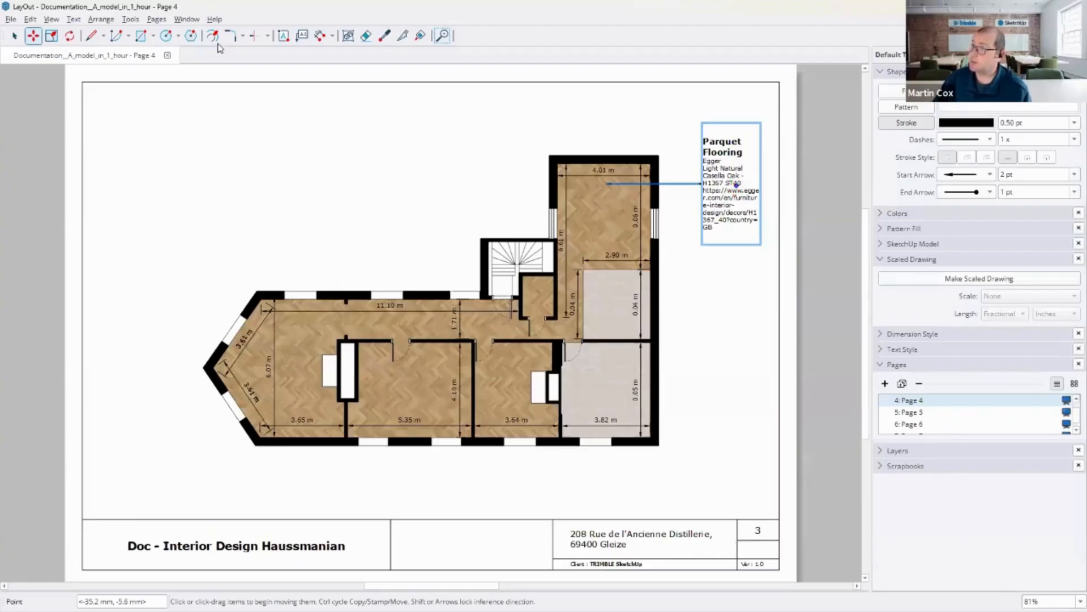
Step: Label the bathroom's tile floor with its size attribute, Saddle Caliza 120X120 - 100394155
{"action": "left_click", "coordinate": [302, 37]}
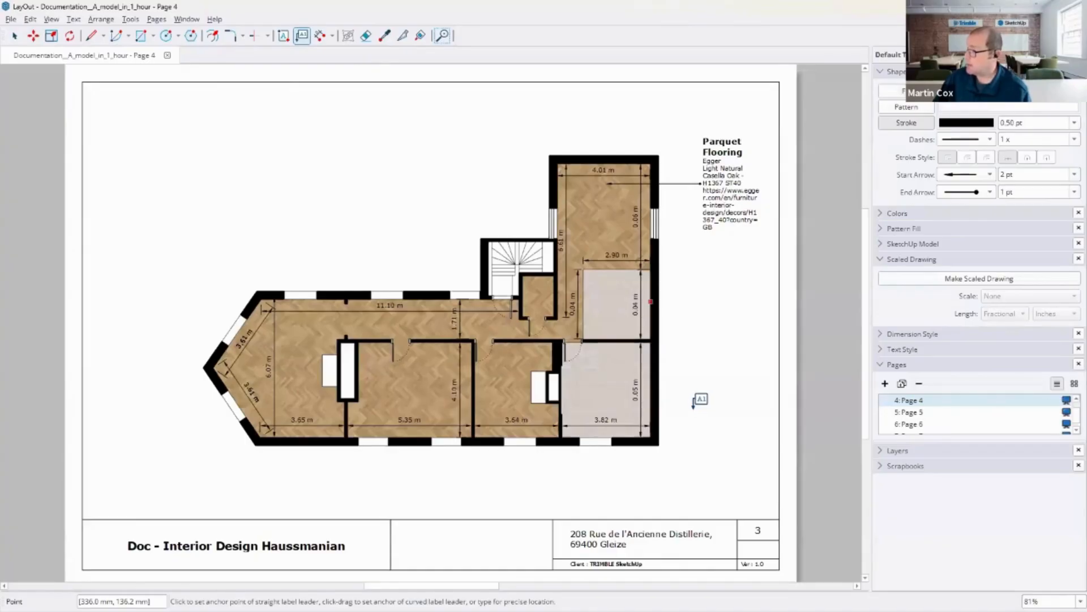
{"action": "left_click", "coordinate": [615, 379]}
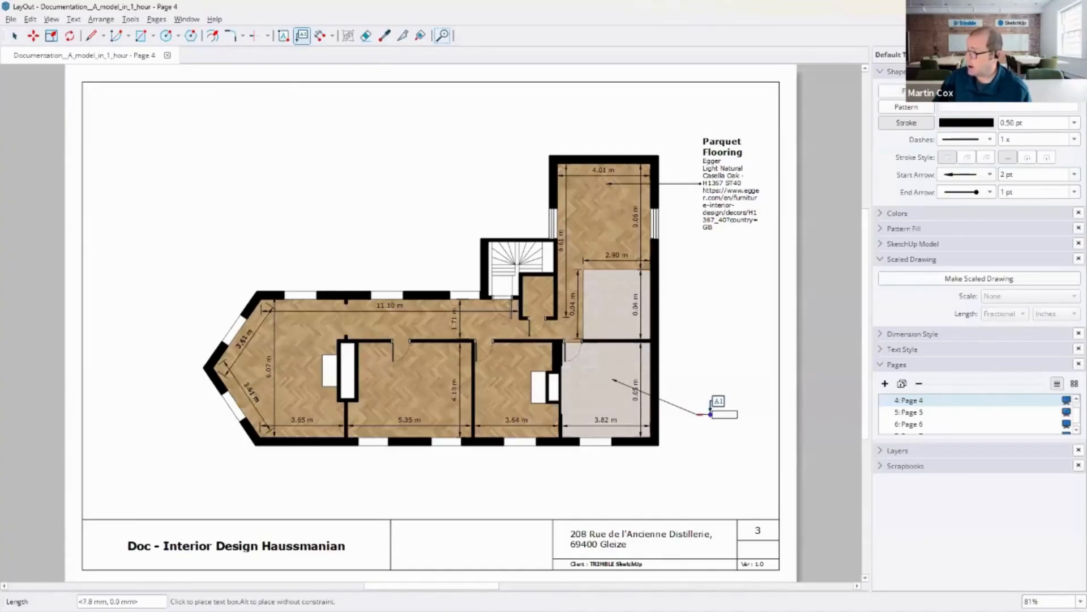
{"action": "left_click", "coordinate": [711, 414]}
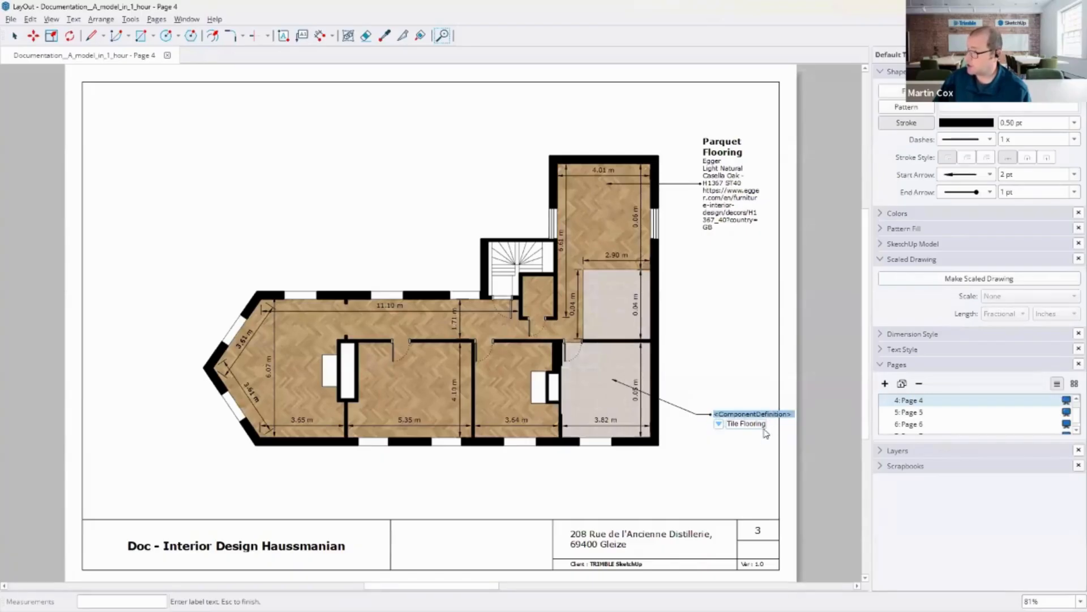
{"action": "left_click", "coordinate": [719, 426]}
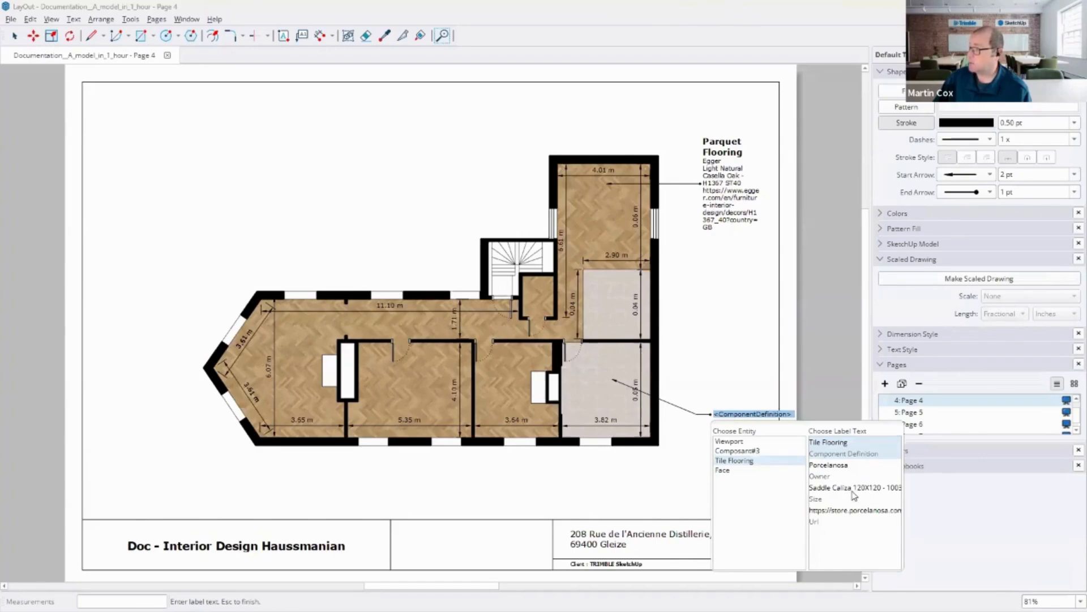
{"action": "left_click", "coordinate": [855, 491]}
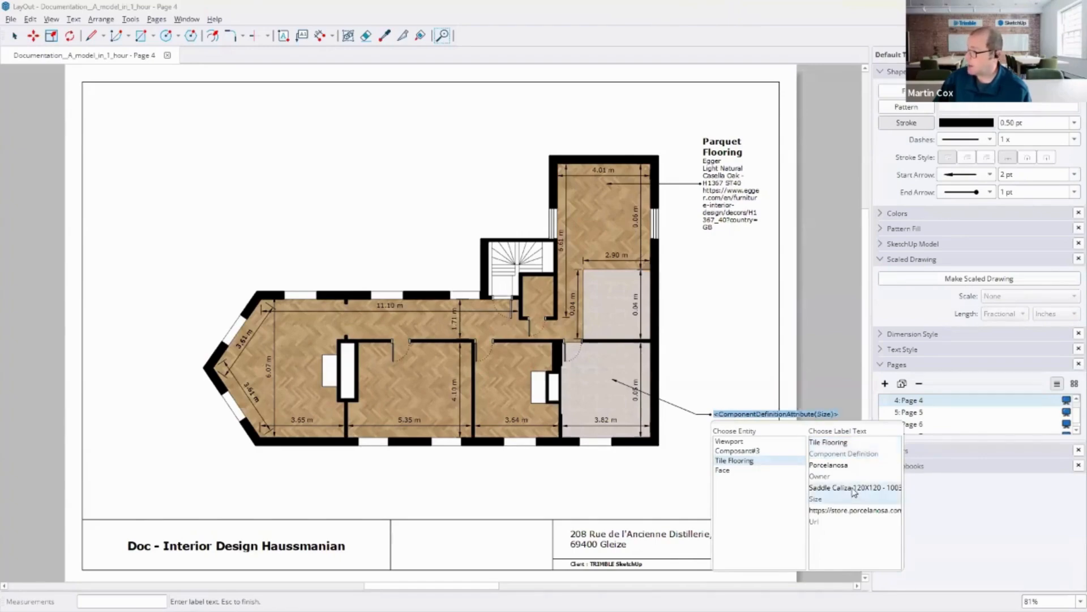
{"action": "key", "text": "Escape"}
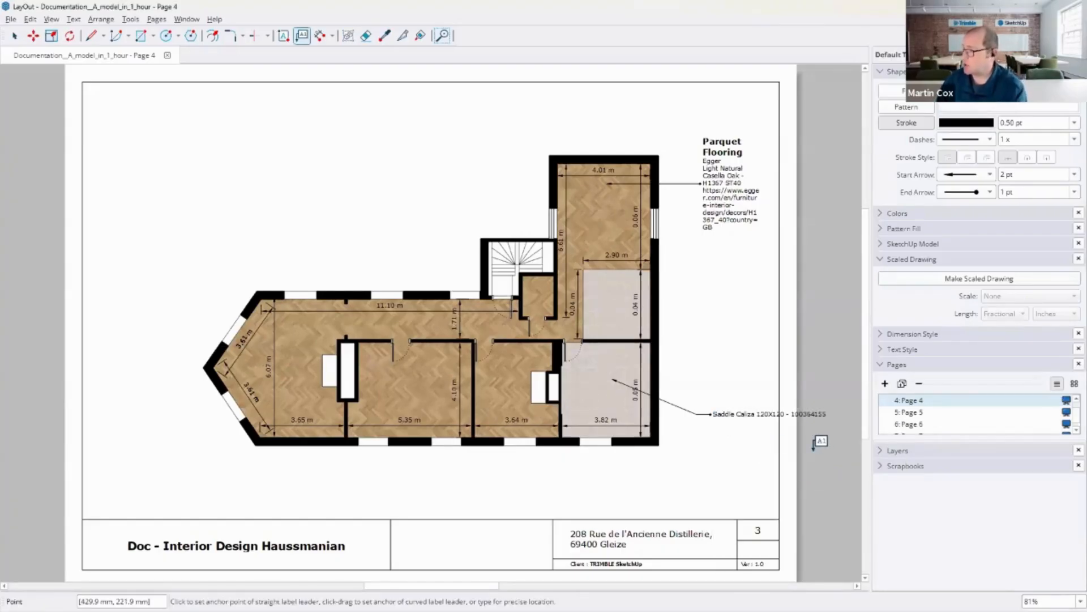
Step: Leaf through pages 5 to 8 of the document to review the elevation and render pages
{"action": "left_click", "coordinate": [913, 412]}
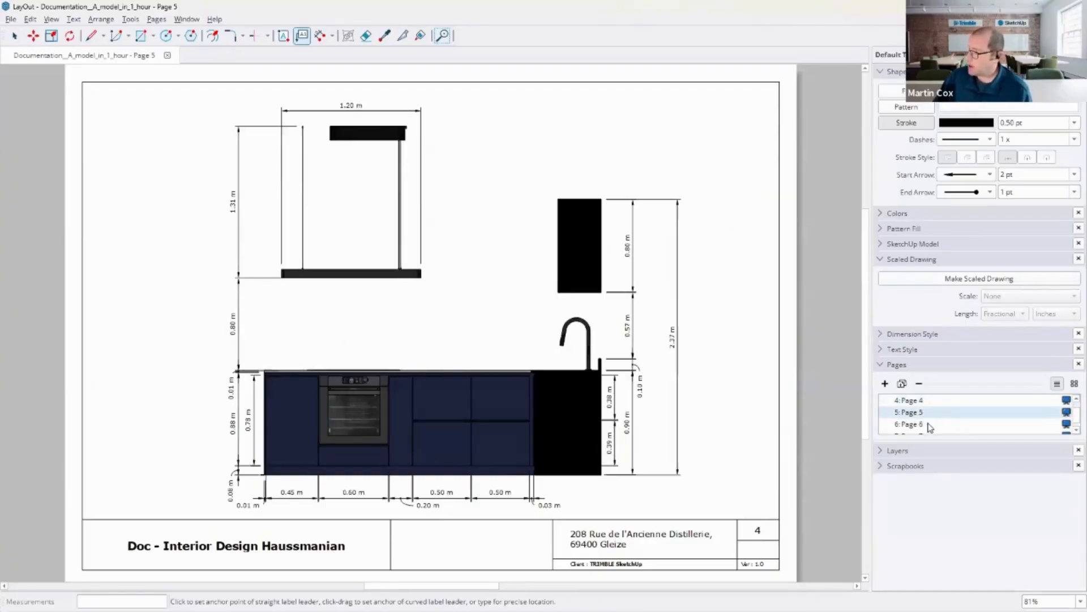
{"action": "left_click", "coordinate": [929, 422]}
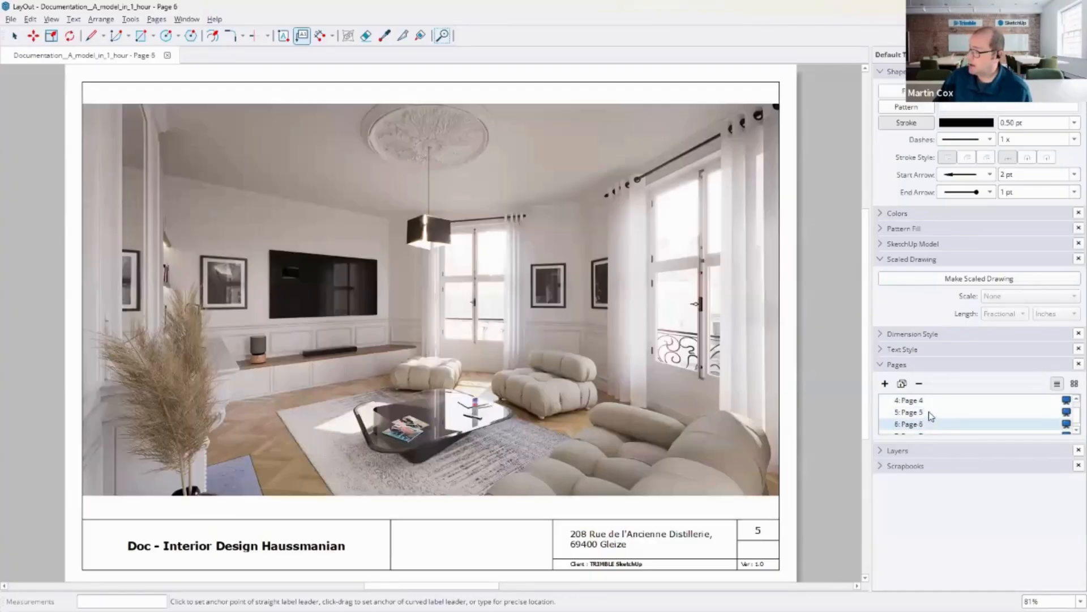
{"action": "scroll", "coordinate": [935, 416], "scroll_direction": "down", "scroll_amount": 2}
{"action": "left_click", "coordinate": [939, 414]}
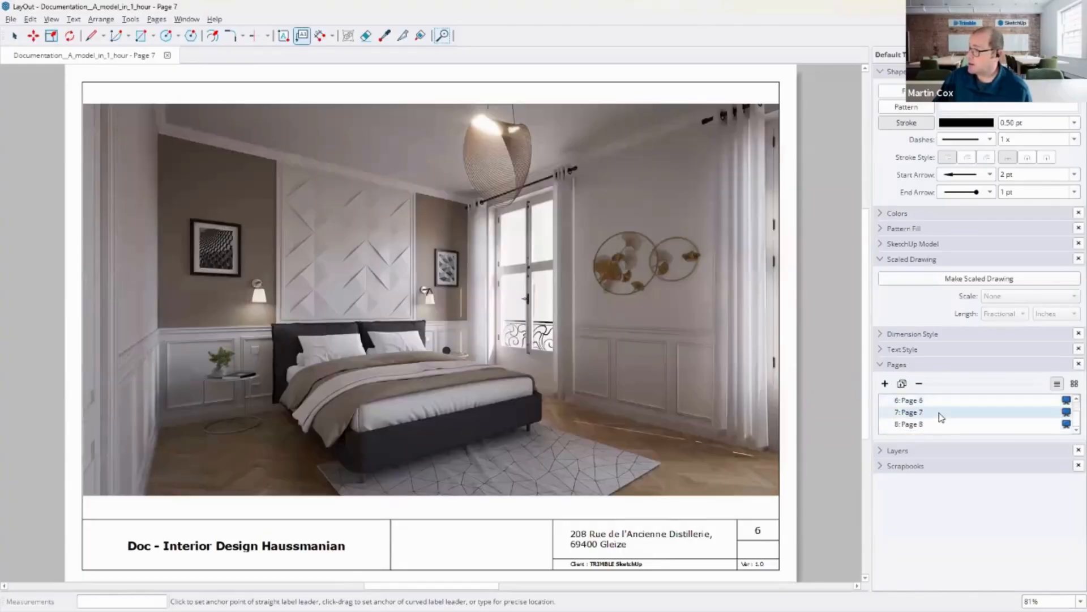
{"action": "left_click", "coordinate": [933, 425]}
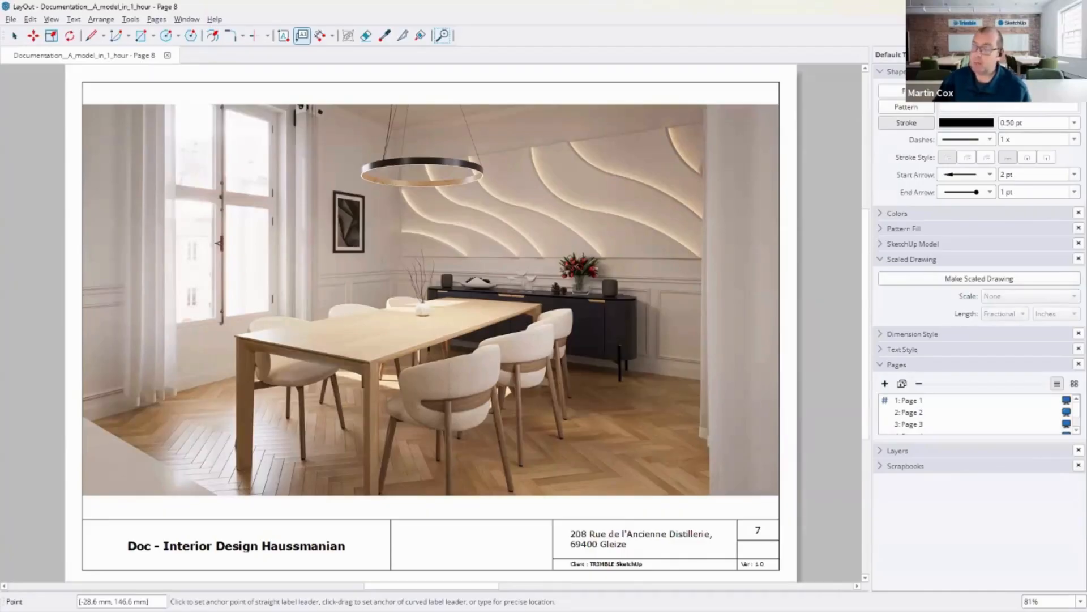
Step: Switch to SketchUp and open the 06-Optimize (Material Resizer) scene
{"action": "mouse_move", "coordinate": [191, 604]}
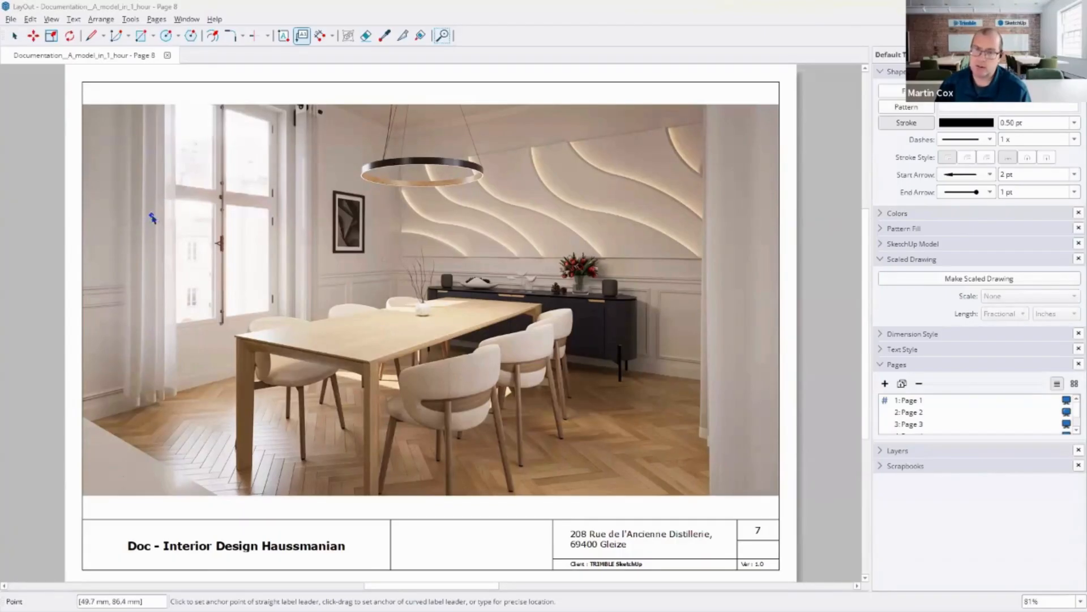
{"action": "key", "text": "alt+Tab"}
{"action": "left_click", "coordinate": [98, 97]}
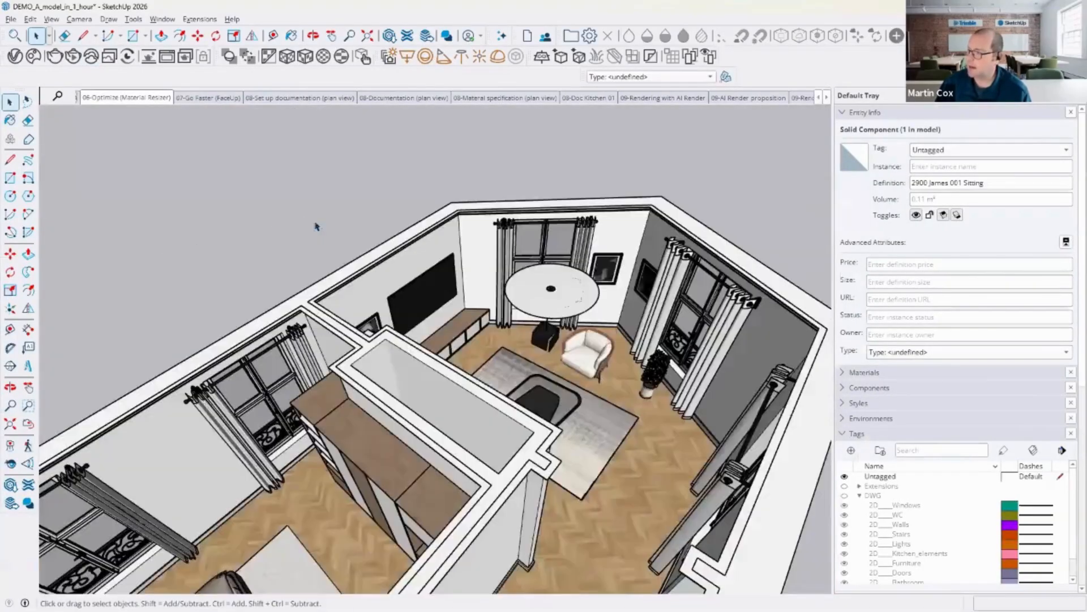
Step: Draw two connected edges in empty space beside the model and select them
{"action": "key", "text": "l"}
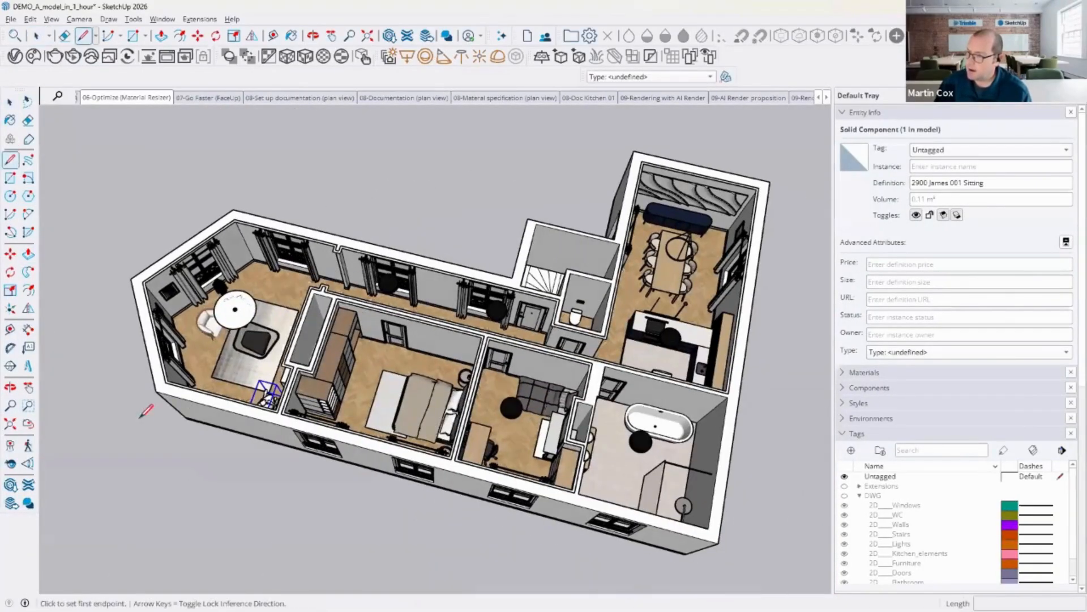
{"action": "left_click", "coordinate": [146, 453]}
{"action": "left_click", "coordinate": [231, 477]}
{"action": "left_click", "coordinate": [231, 531]}
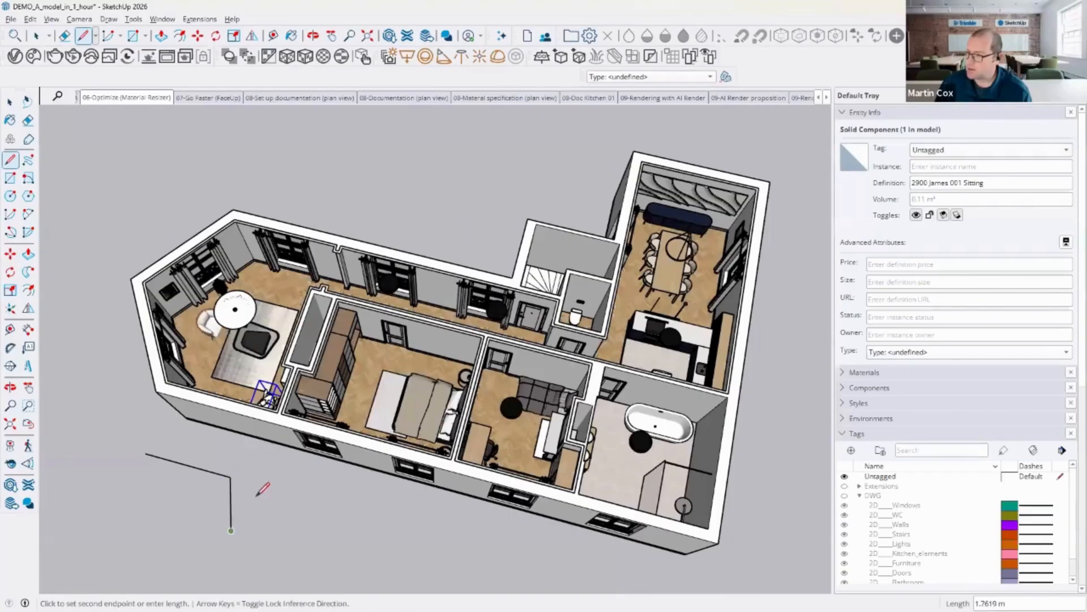
{"action": "key", "text": "Escape"}
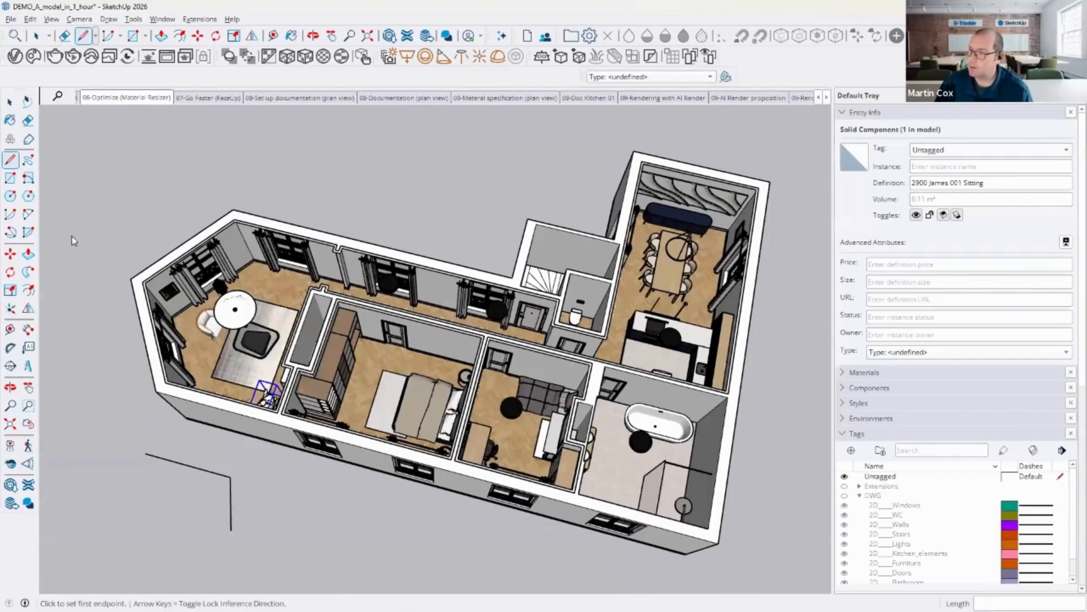
{"action": "left_click", "coordinate": [11, 103]}
{"action": "mouse_move", "coordinate": [128, 439]}
{"action": "left_mouse_down"}
{"action": "mouse_move", "coordinate": [286, 558]}
{"action": "mouse_move", "coordinate": [237, 539]}
{"action": "left_mouse_up"}
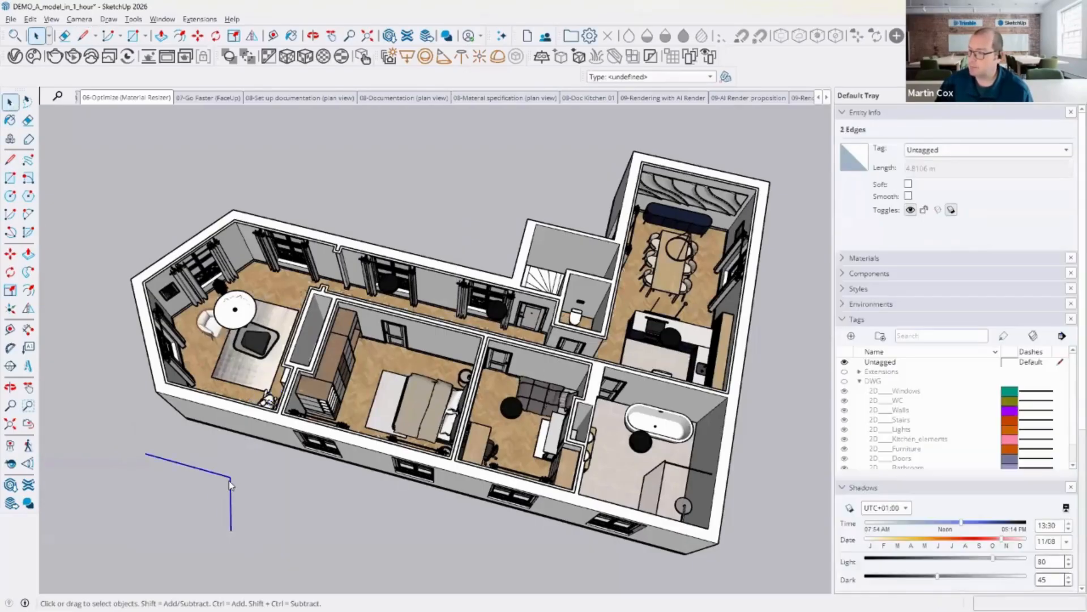
{"action": "right_click", "coordinate": [229, 480]}
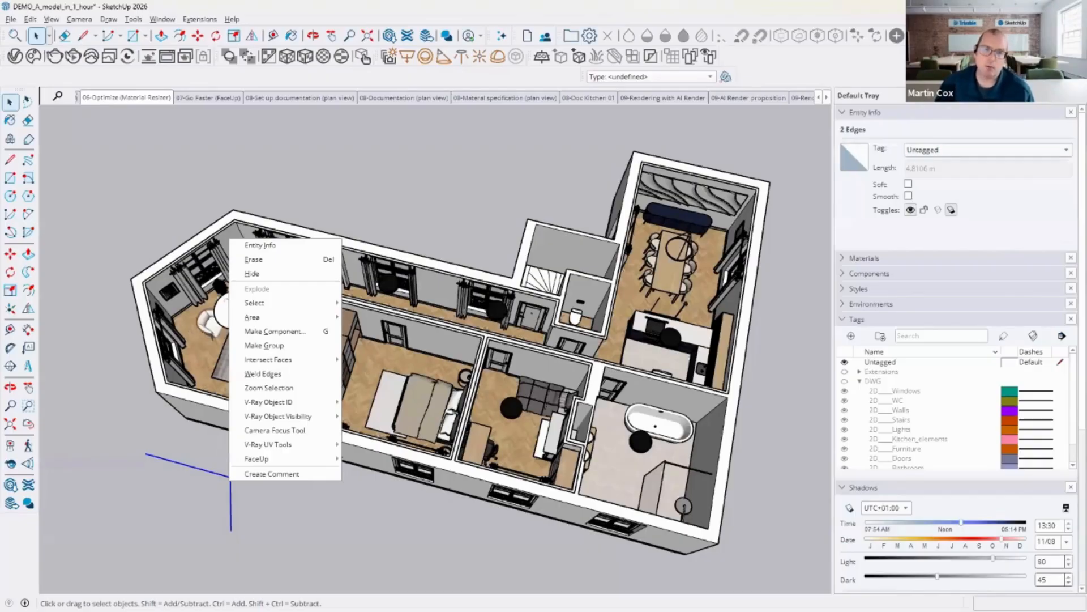
{"action": "key", "text": "Escape"}
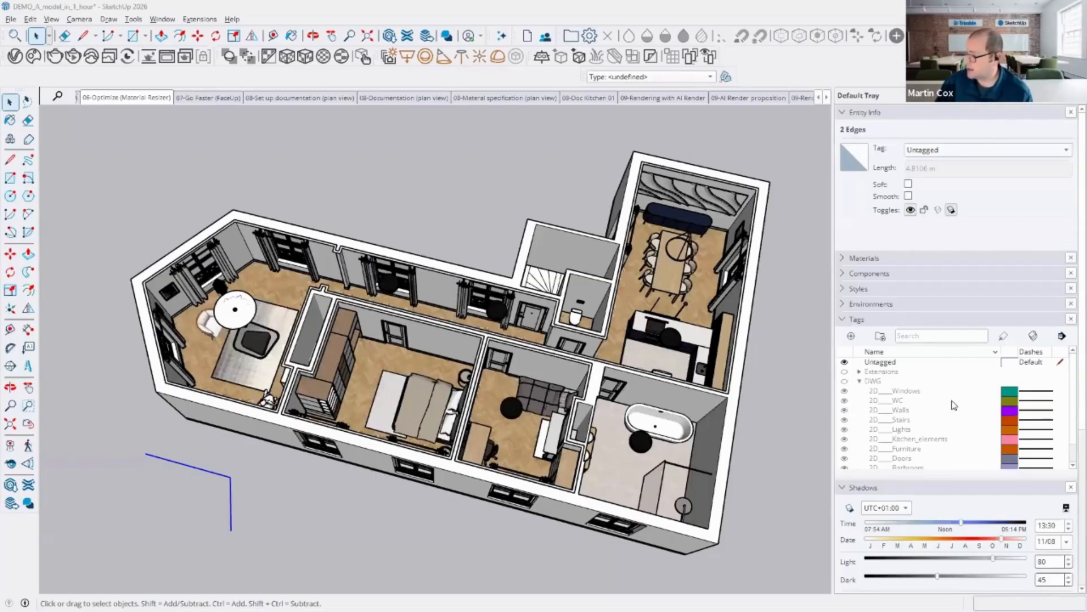
Step: Expand the 3D tag folder and hide the Diningroom tag
{"action": "scroll", "coordinate": [954, 405], "scroll_direction": "down", "scroll_amount": 2}
{"action": "left_click", "coordinate": [861, 390]}
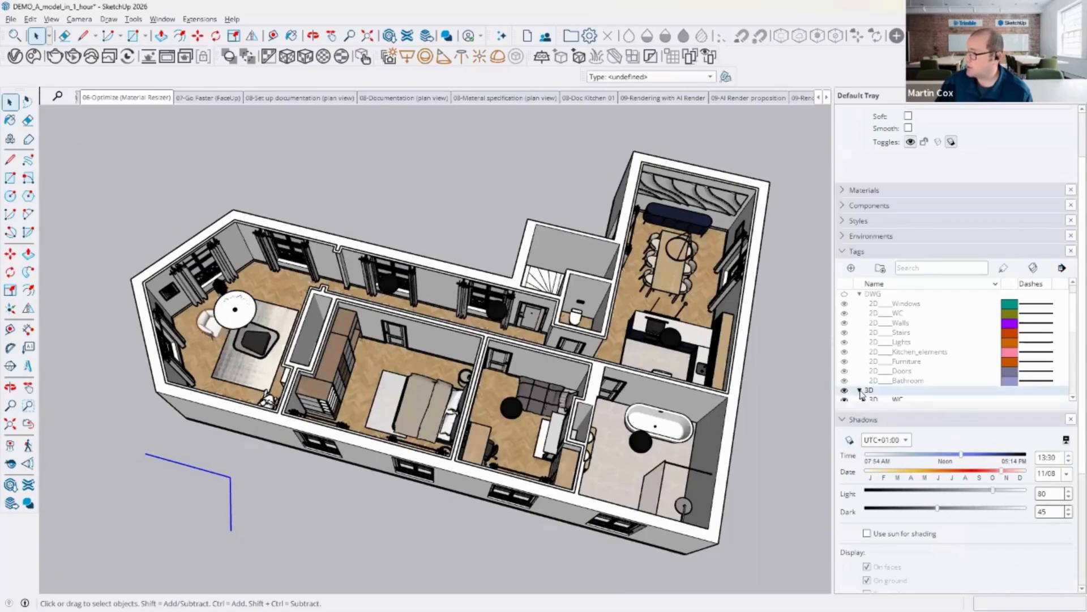
{"action": "scroll", "coordinate": [912, 351], "scroll_direction": "down", "scroll_amount": 4}
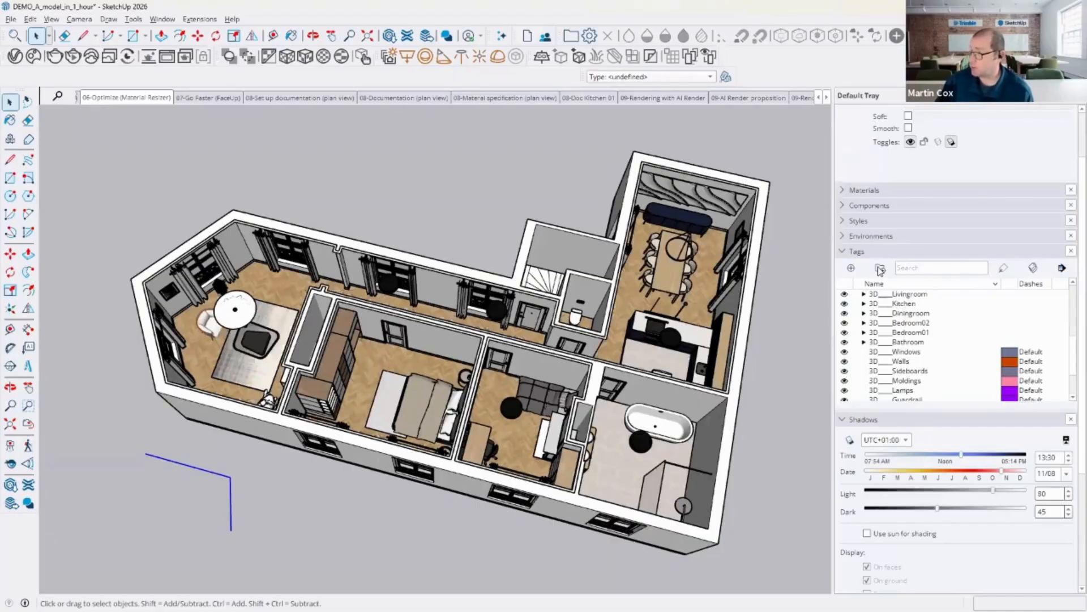
{"action": "left_click", "coordinate": [845, 313]}
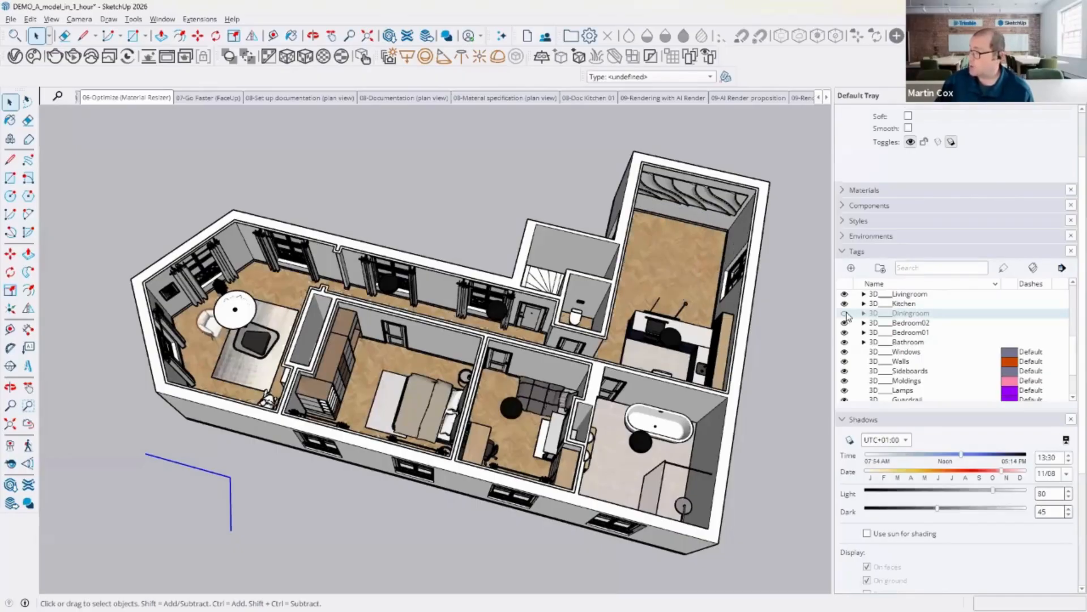
{"action": "left_click", "coordinate": [845, 313]}
{"action": "left_click", "coordinate": [845, 314]}
{"action": "right_click", "coordinate": [130, 104]}
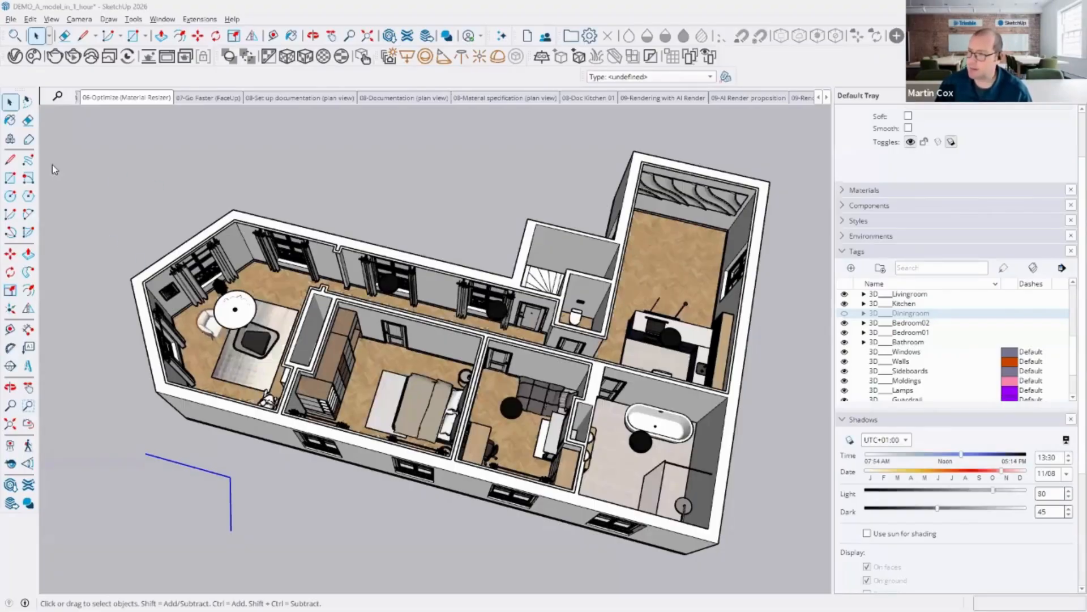
{"action": "left_click", "coordinate": [13, 292]}
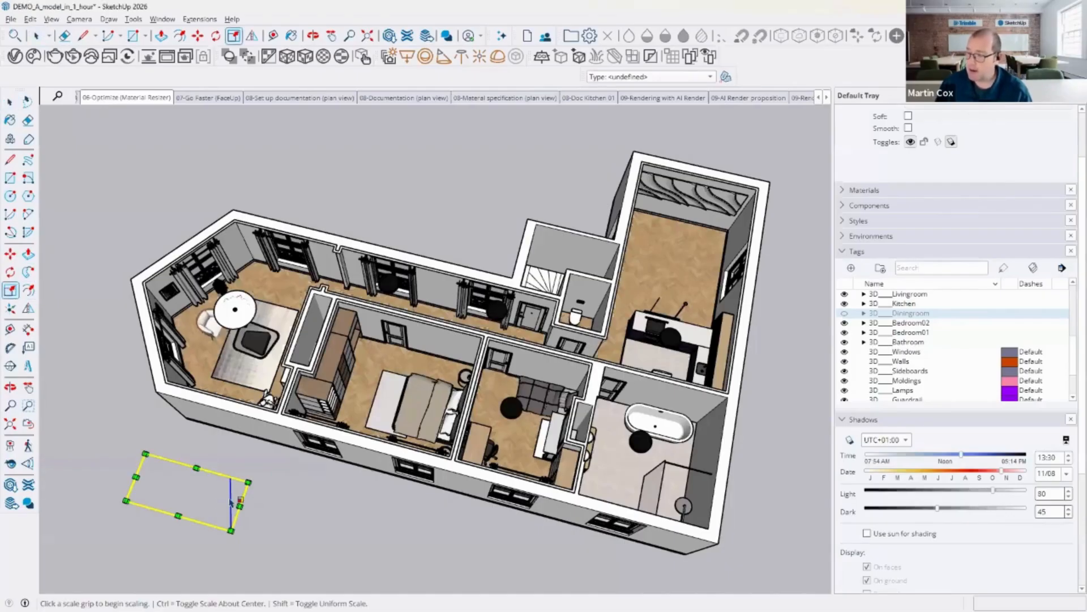
{"action": "middle_click_drag", "start_coordinate": [234, 453], "coordinate": [243, 449]}
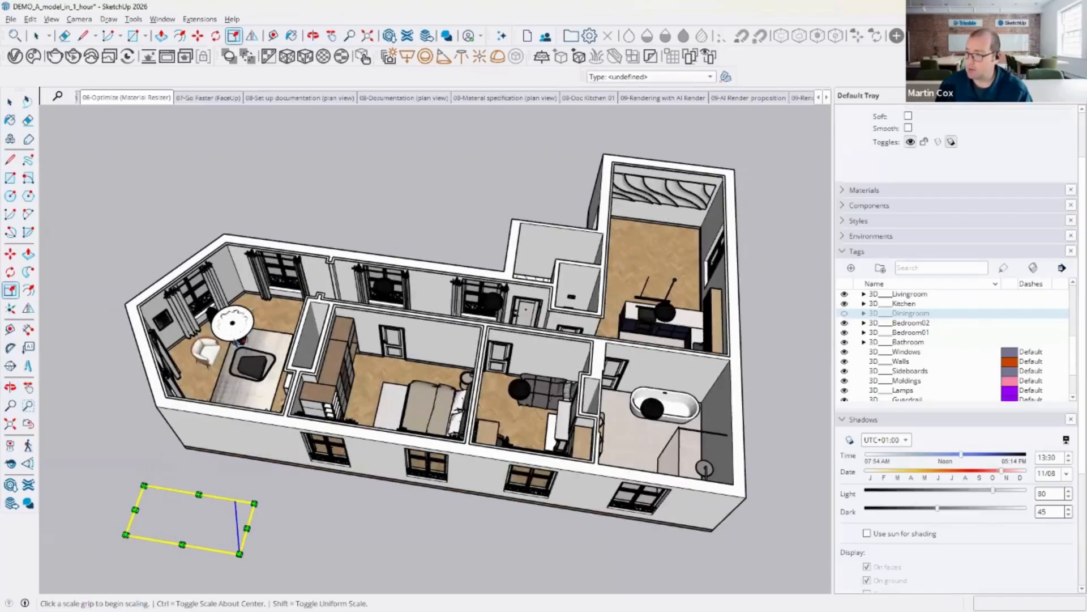
{"action": "key", "text": "Escape"}
Step: Zoom into the living area and scale the armchair uniformly by a factor of 3
{"action": "scroll", "coordinate": [205, 365], "scroll_direction": "up", "scroll_amount": 6}
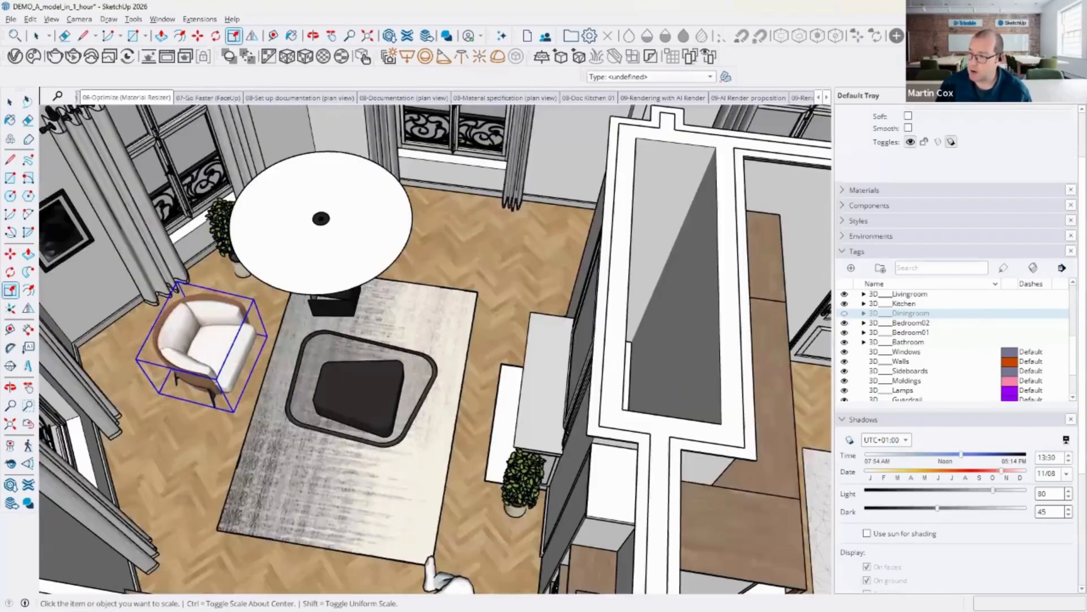
{"action": "left_click", "coordinate": [11, 101]}
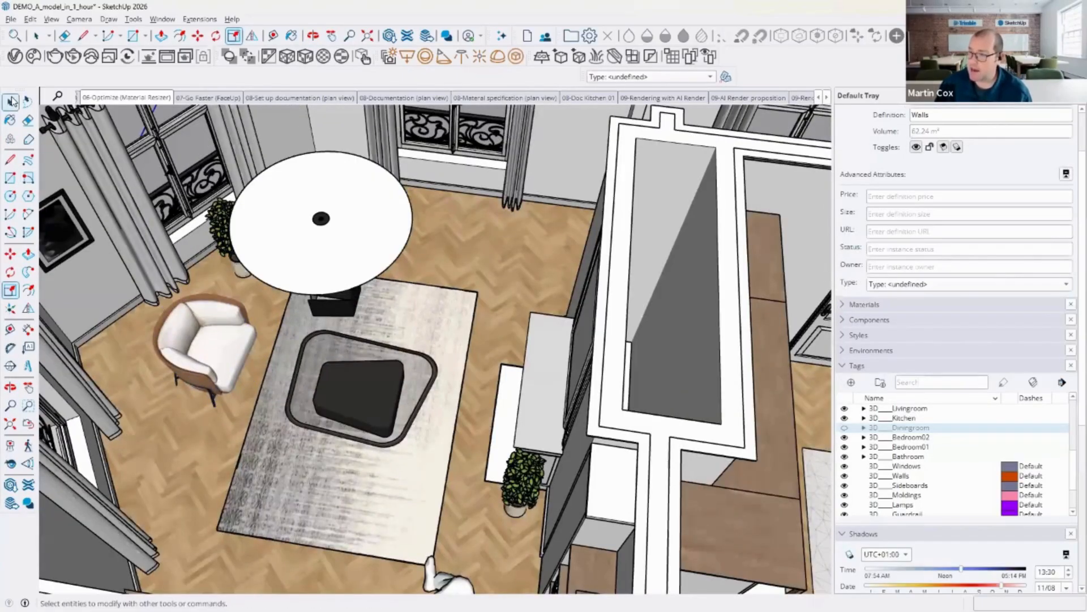
{"action": "left_click", "coordinate": [224, 347]}
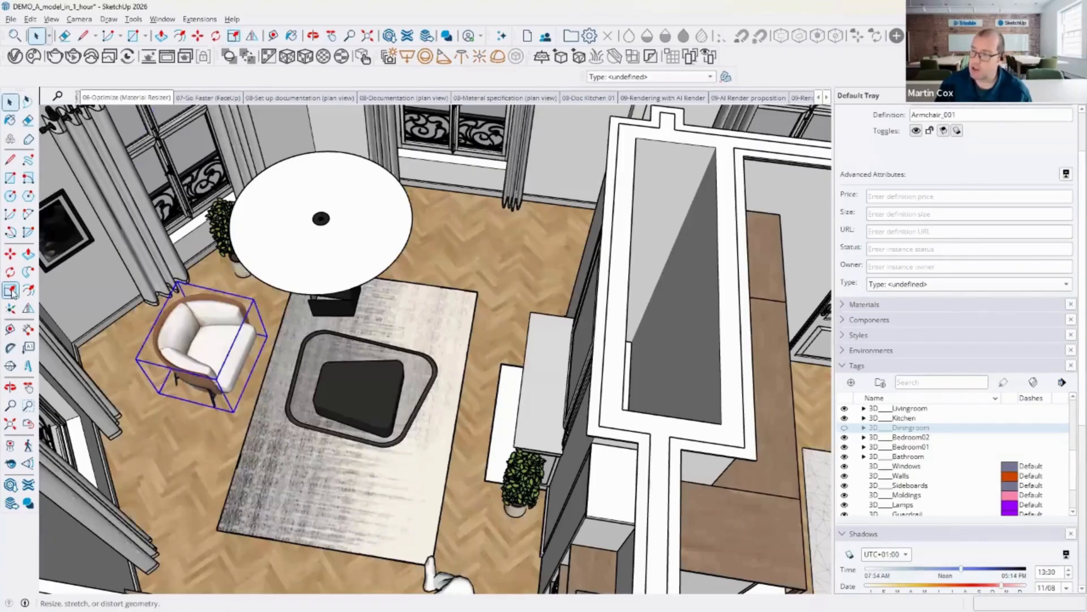
{"action": "key", "text": "s"}
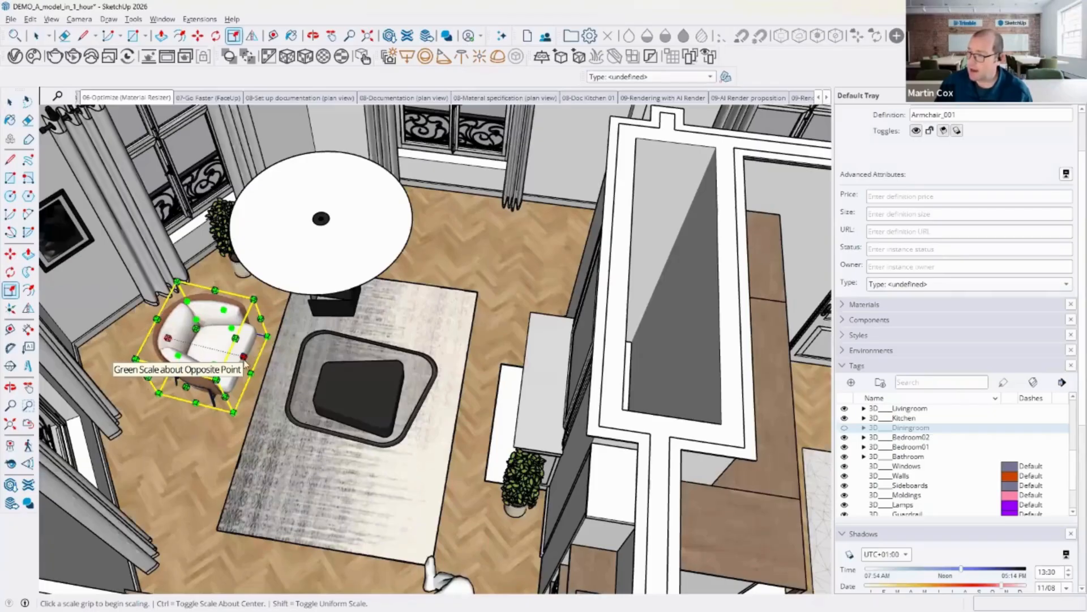
{"action": "left_click", "coordinate": [216, 379]}
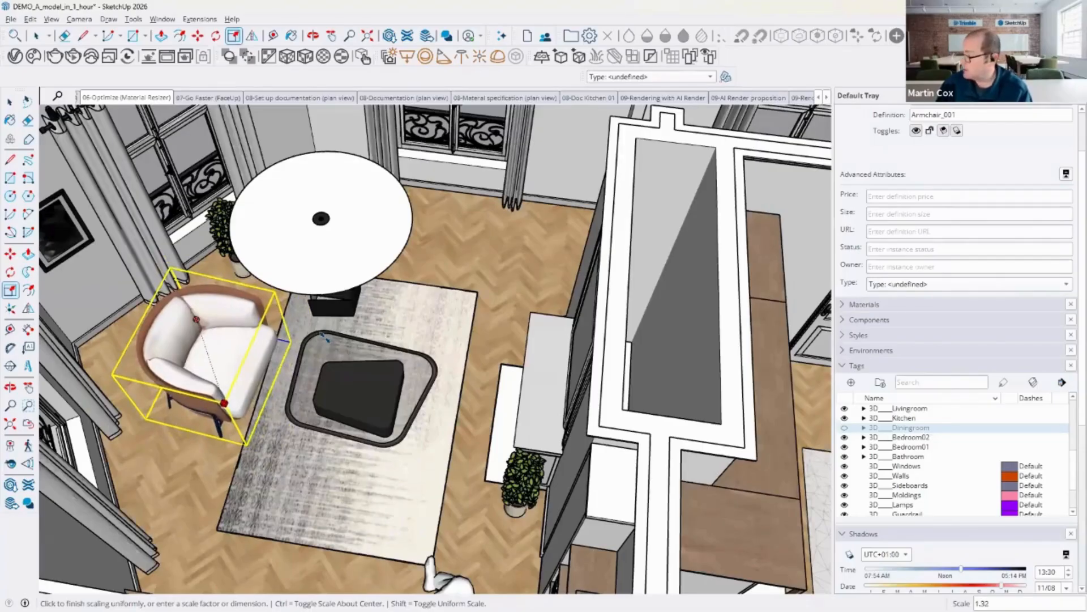
{"action": "type", "text": "3"}
{"action": "key", "text": "Return"}
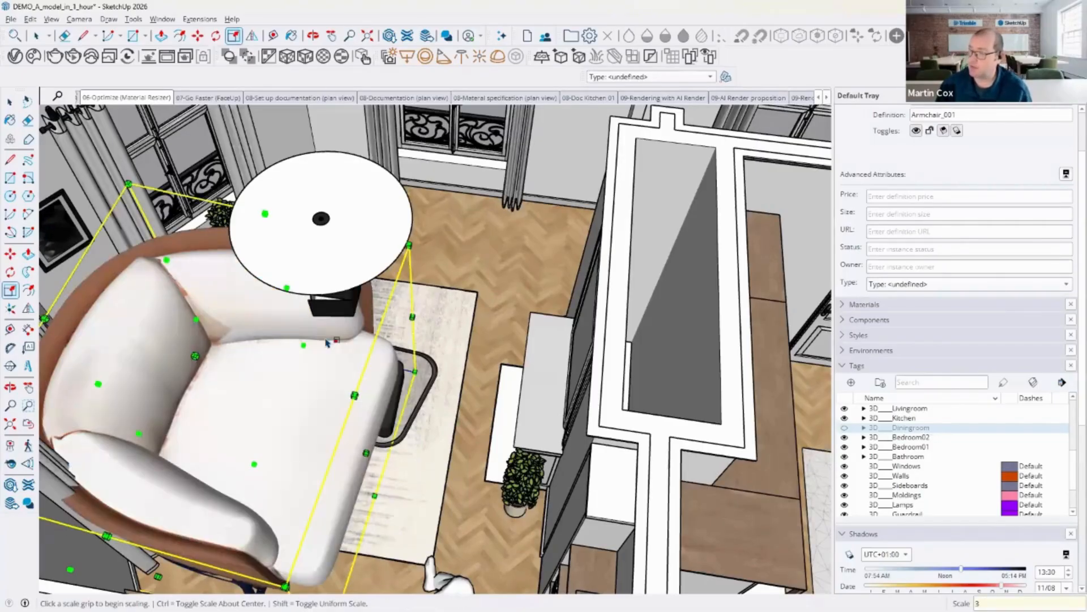
Step: Undo the armchair's scaling and clear the selection
{"action": "scroll", "coordinate": [276, 395], "scroll_direction": "down", "scroll_amount": 5}
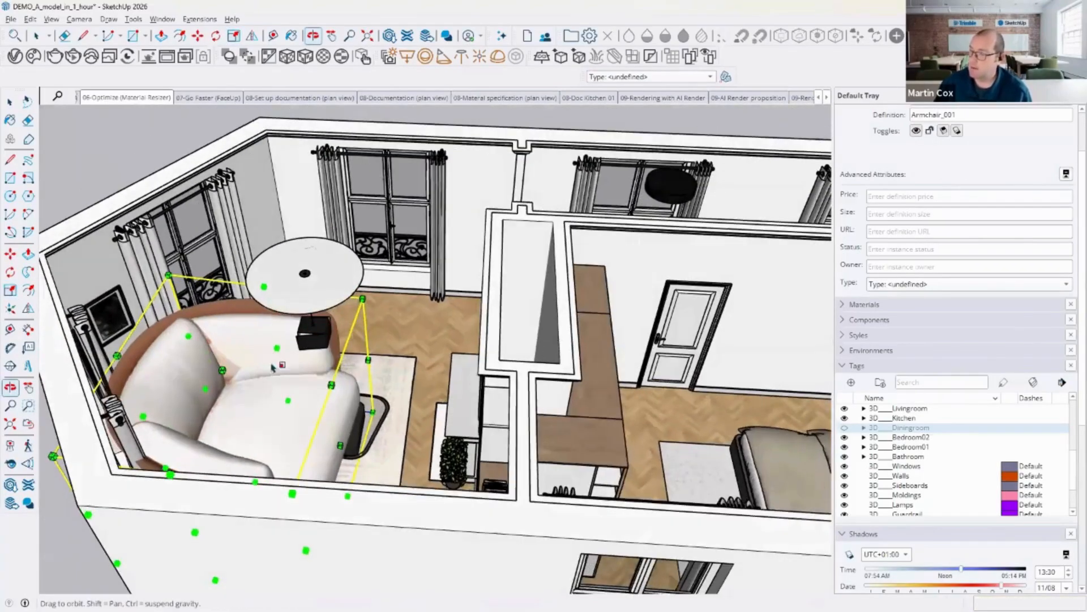
{"action": "key", "text": "l"}
{"action": "left_click", "coordinate": [11, 102]}
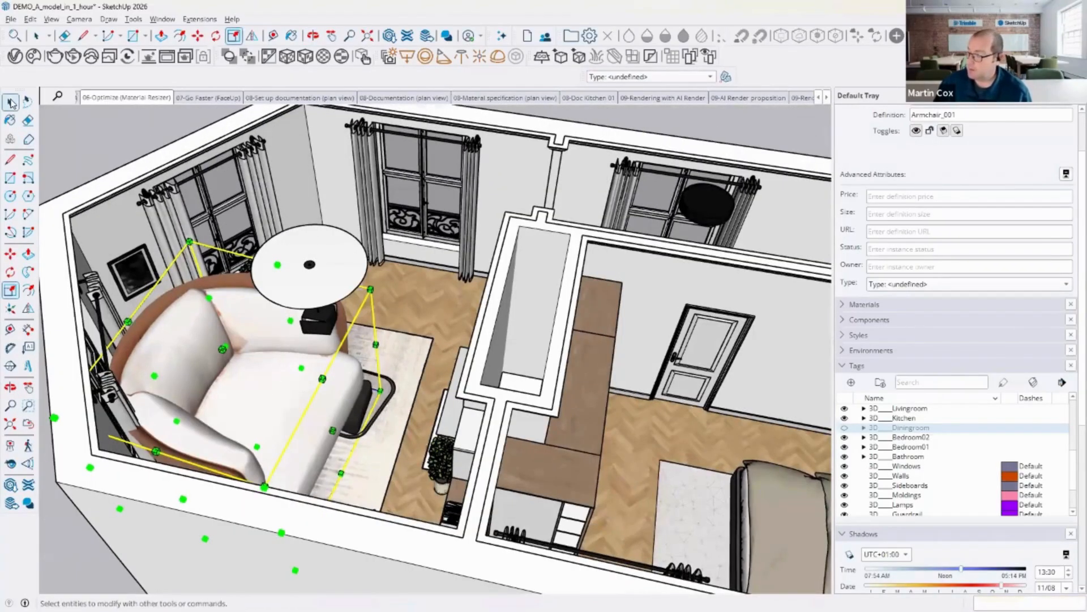
{"action": "key", "text": "s"}
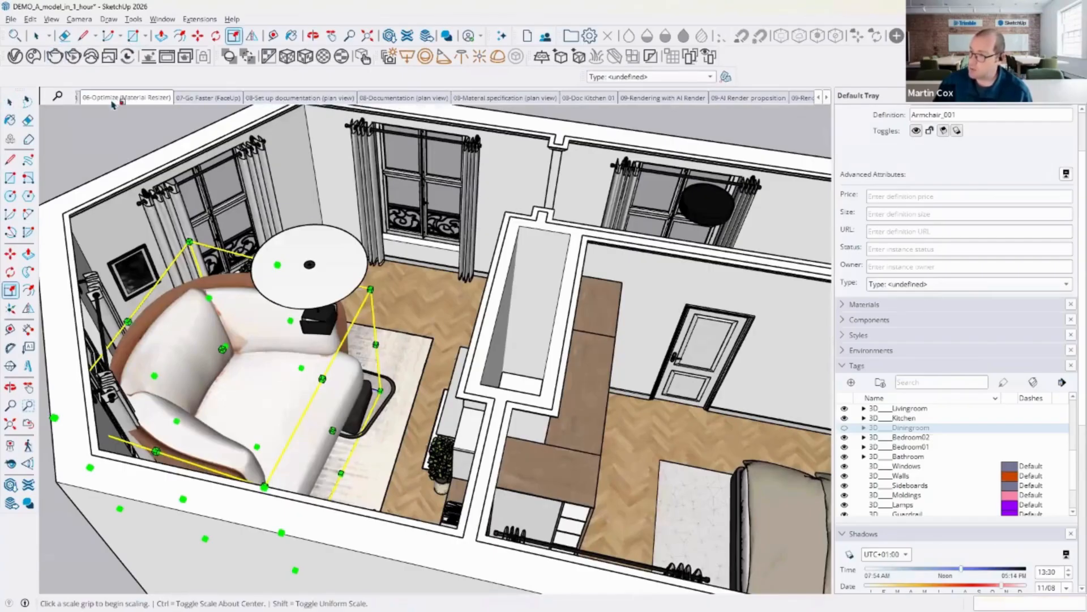
{"action": "left_click", "coordinate": [30, 18]}
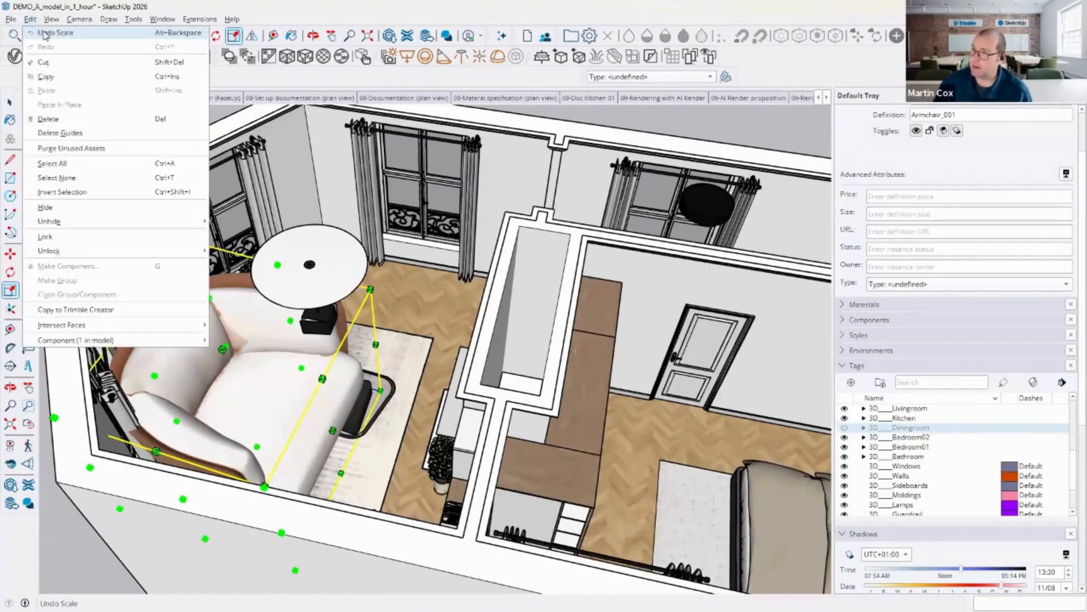
{"action": "left_click", "coordinate": [44, 34]}
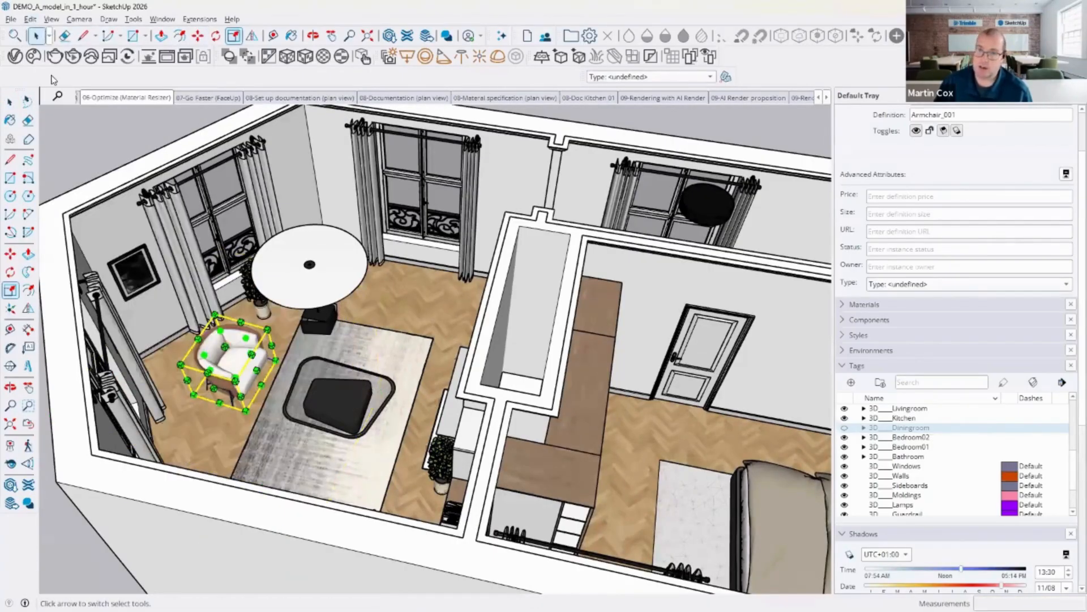
{"action": "left_click", "coordinate": [8, 102]}
{"action": "left_click", "coordinate": [78, 135]}
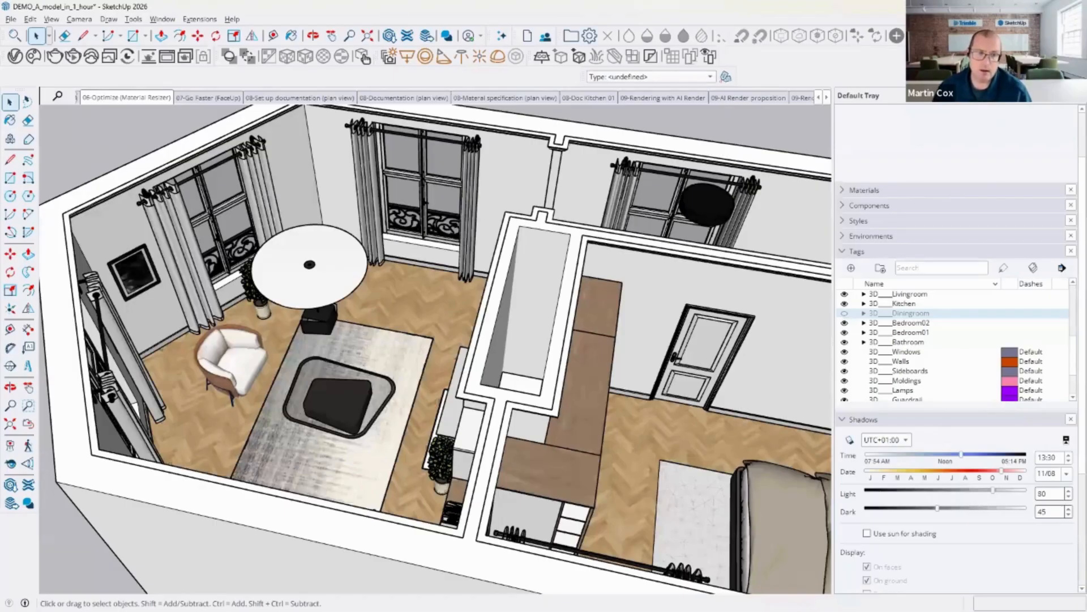
Step: Open the coffee table group, select the rug inside it, and close the group again
{"action": "double_click", "coordinate": [342, 404]}
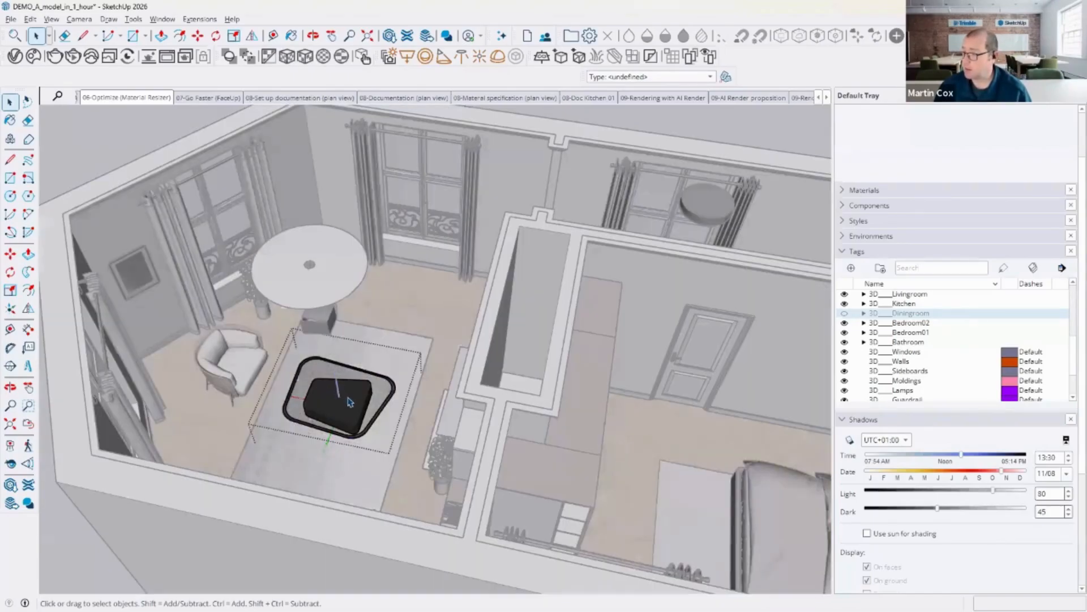
{"action": "scroll", "coordinate": [349, 399], "scroll_direction": "up", "scroll_amount": 5}
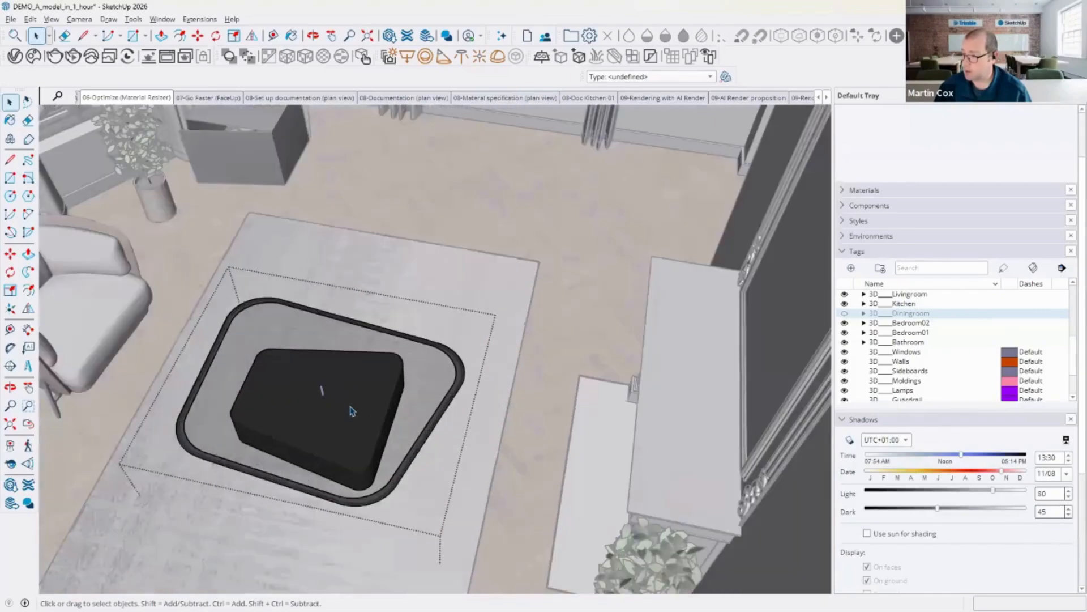
{"action": "left_click", "coordinate": [351, 408]}
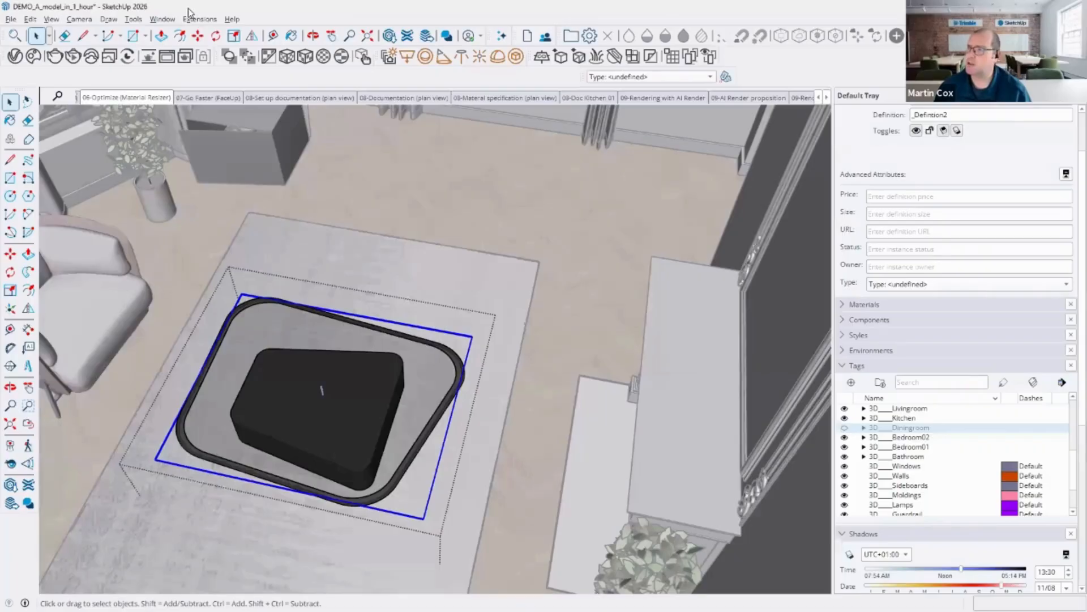
{"action": "left_click", "coordinate": [359, 173]}
{"action": "left_click", "coordinate": [358, 173]}
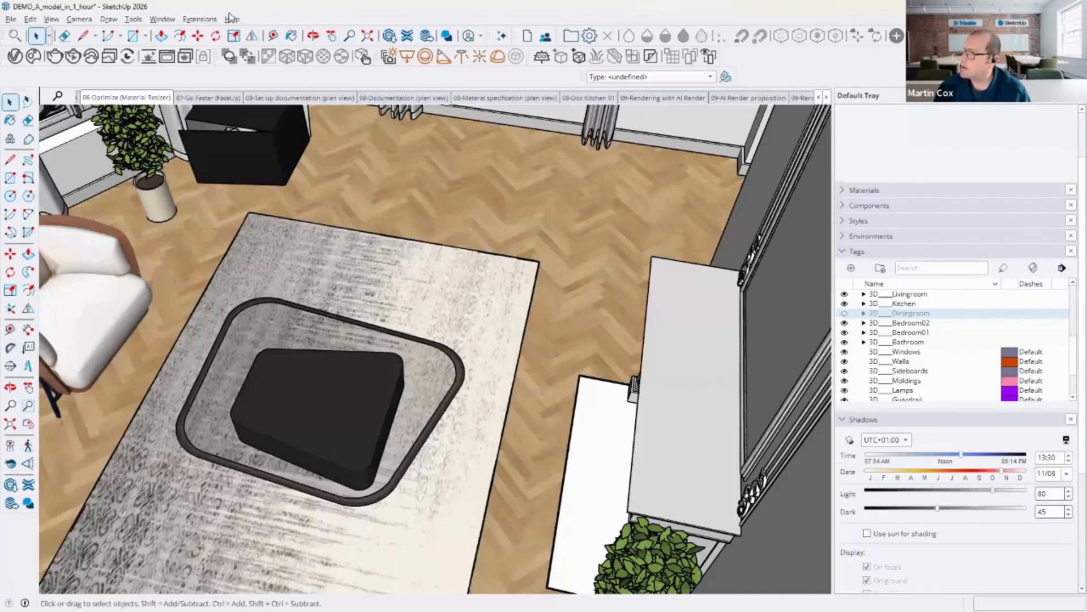
Step: Open the AI Assistant's help chat and ask how to use the Follow Me tool
{"action": "left_click", "coordinate": [500, 36]}
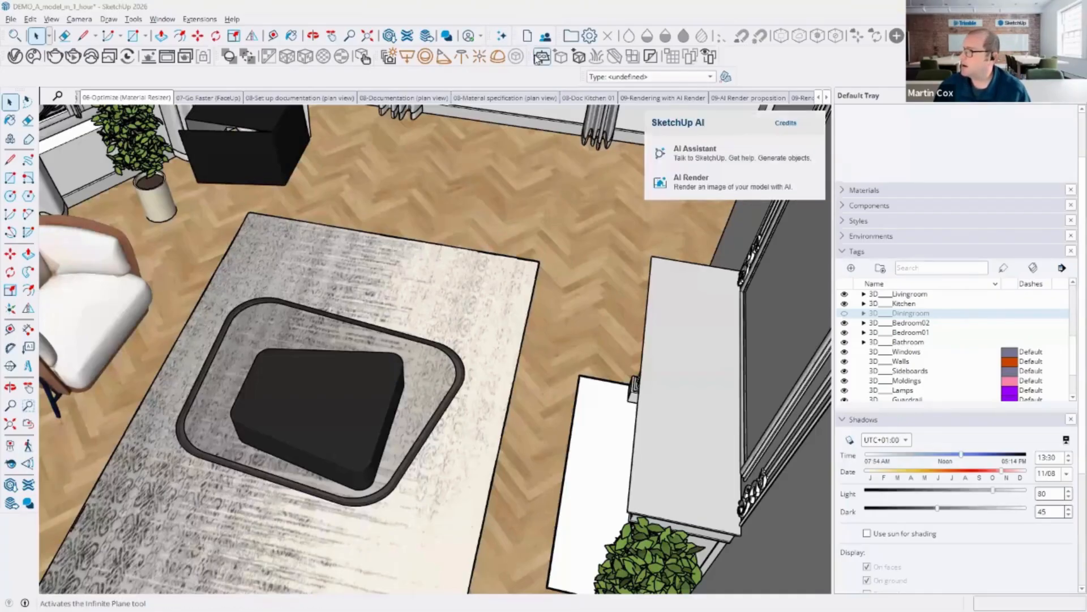
{"action": "left_click", "coordinate": [750, 154]}
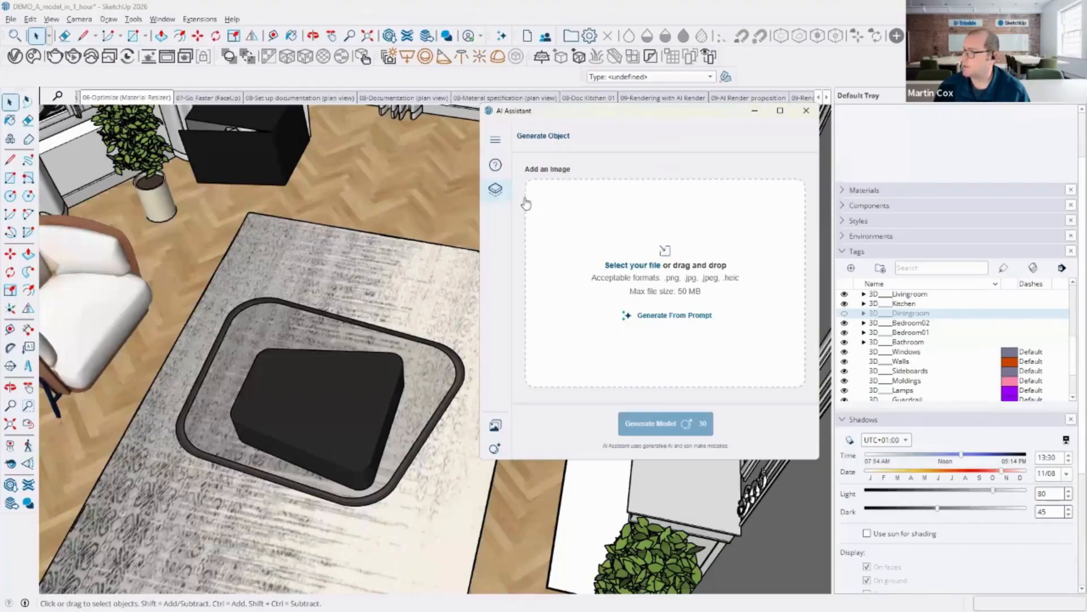
{"action": "left_click", "coordinate": [490, 166]}
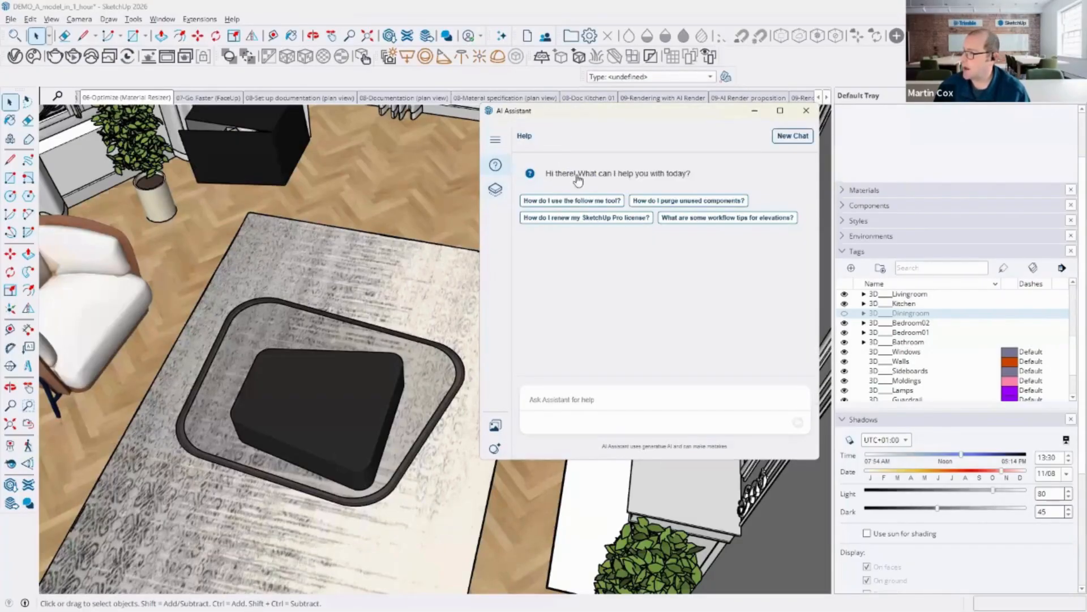
{"action": "left_click", "coordinate": [563, 202]}
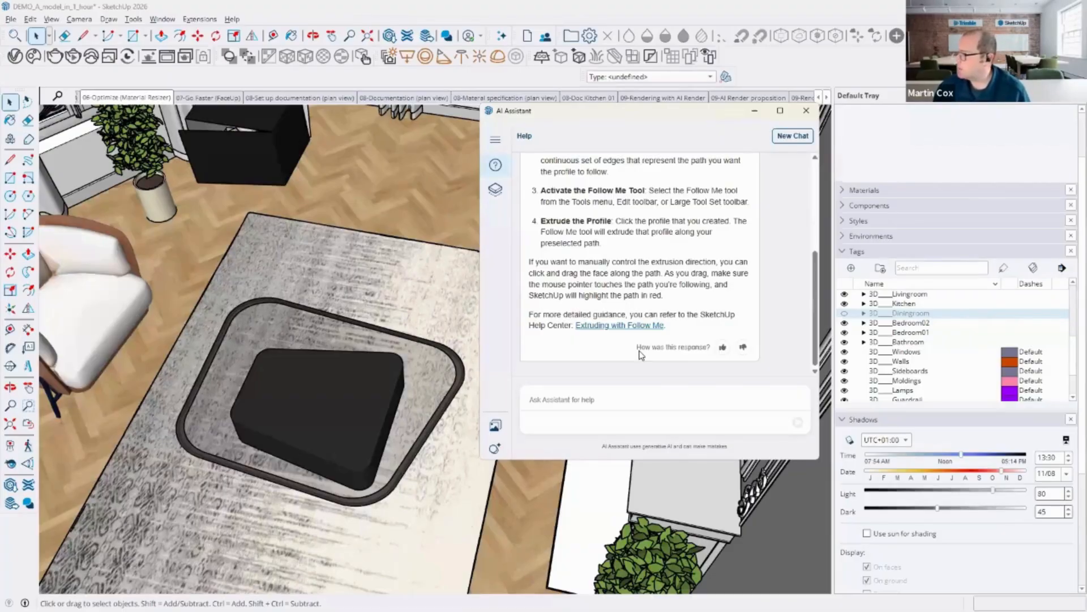
Step: Open the Materials panel and browse the 3D Warehouse material collections
{"action": "left_click", "coordinate": [843, 190]}
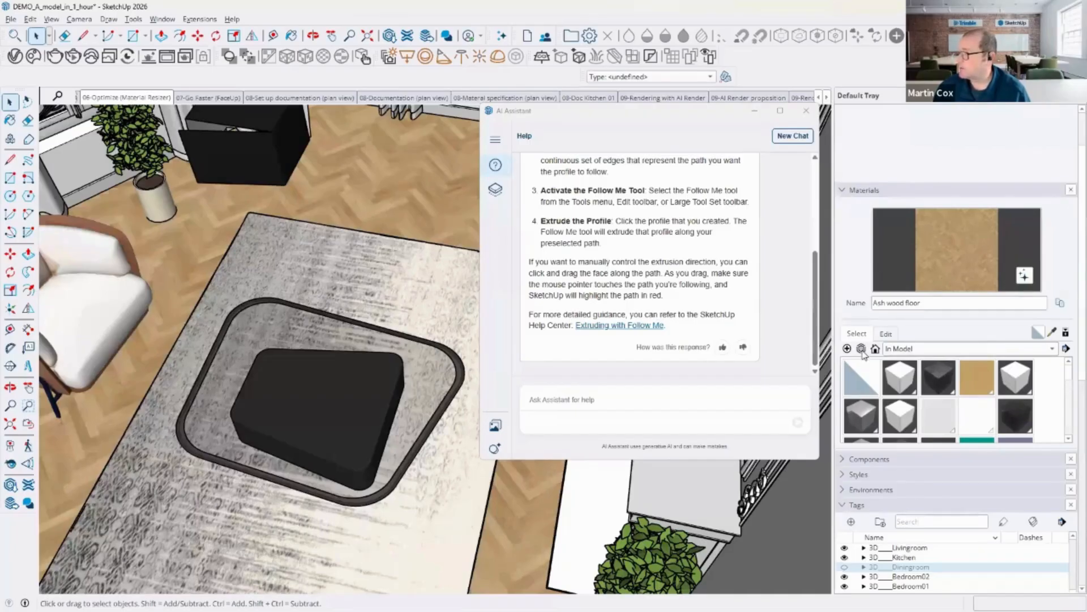
{"action": "left_click", "coordinate": [861, 349]}
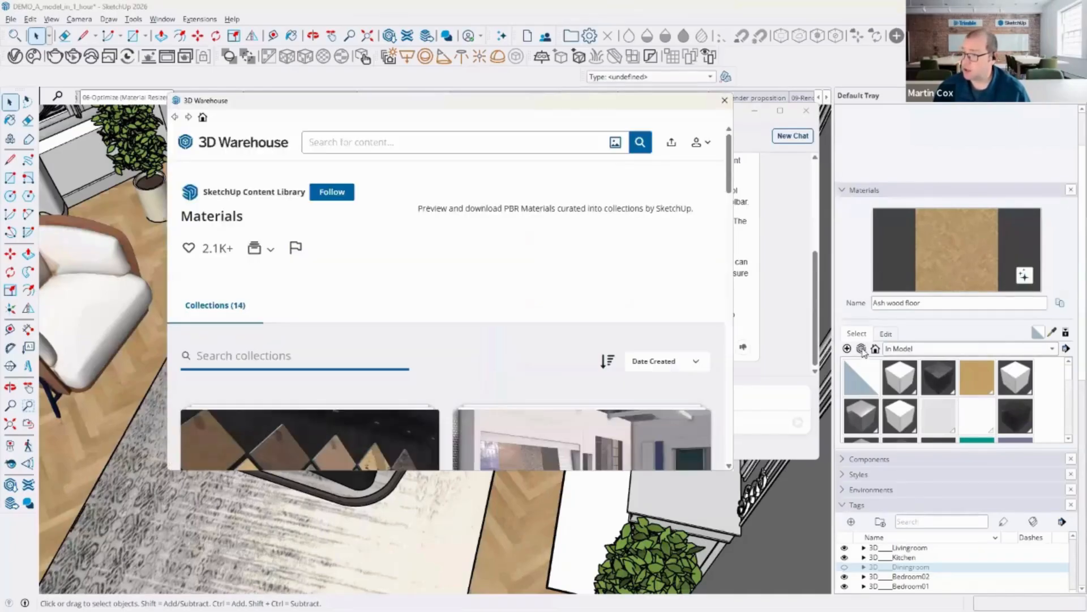
{"action": "scroll", "coordinate": [418, 277], "scroll_direction": "down", "scroll_amount": 10}
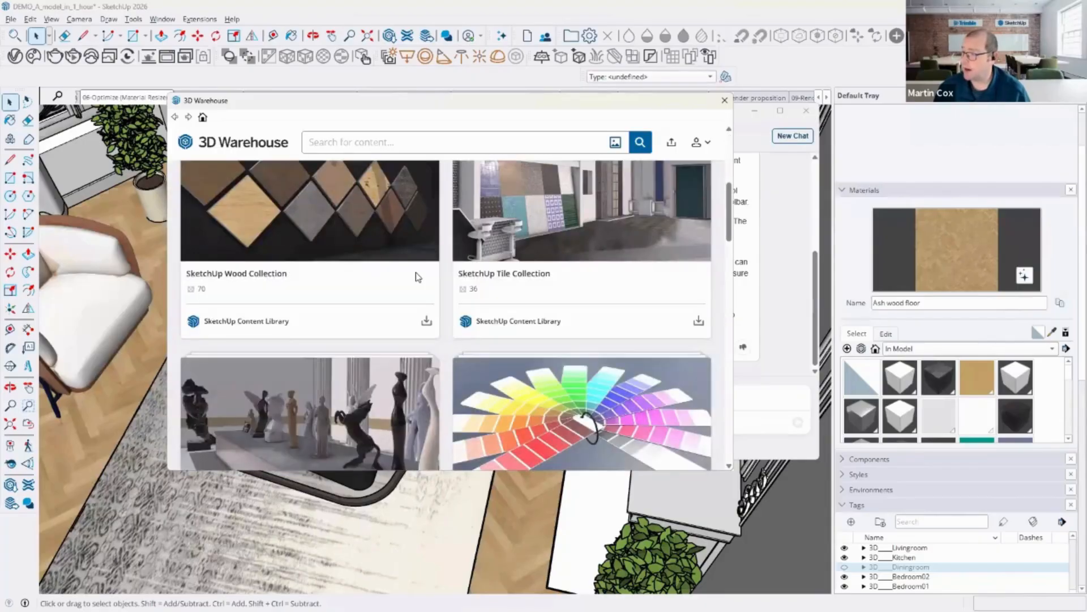
{"action": "scroll", "coordinate": [417, 277], "scroll_direction": "down", "scroll_amount": 1}
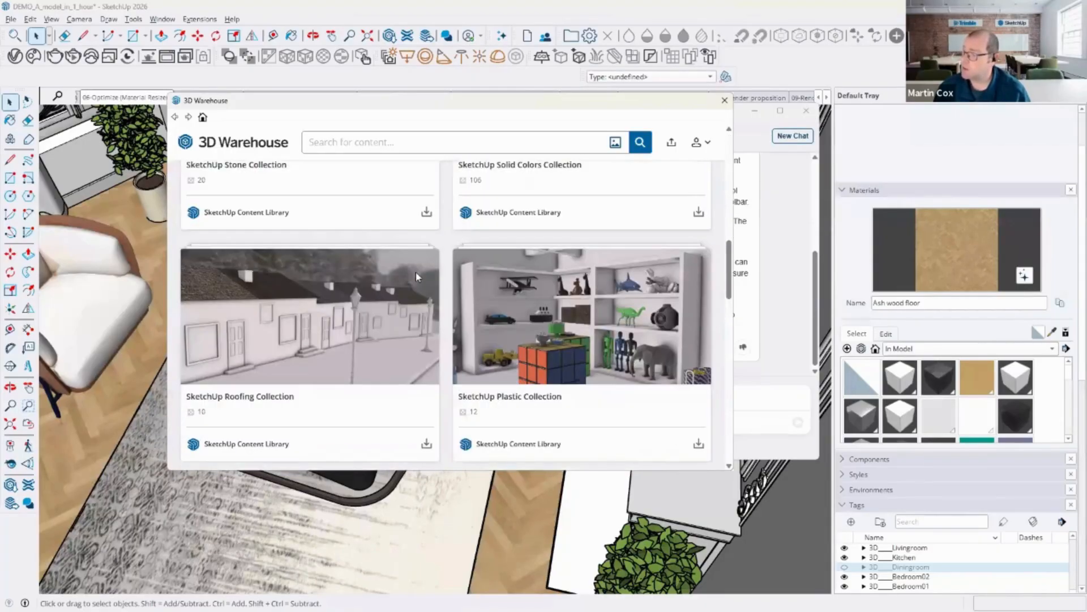
{"action": "scroll", "coordinate": [437, 297], "scroll_direction": "down", "scroll_amount": 14}
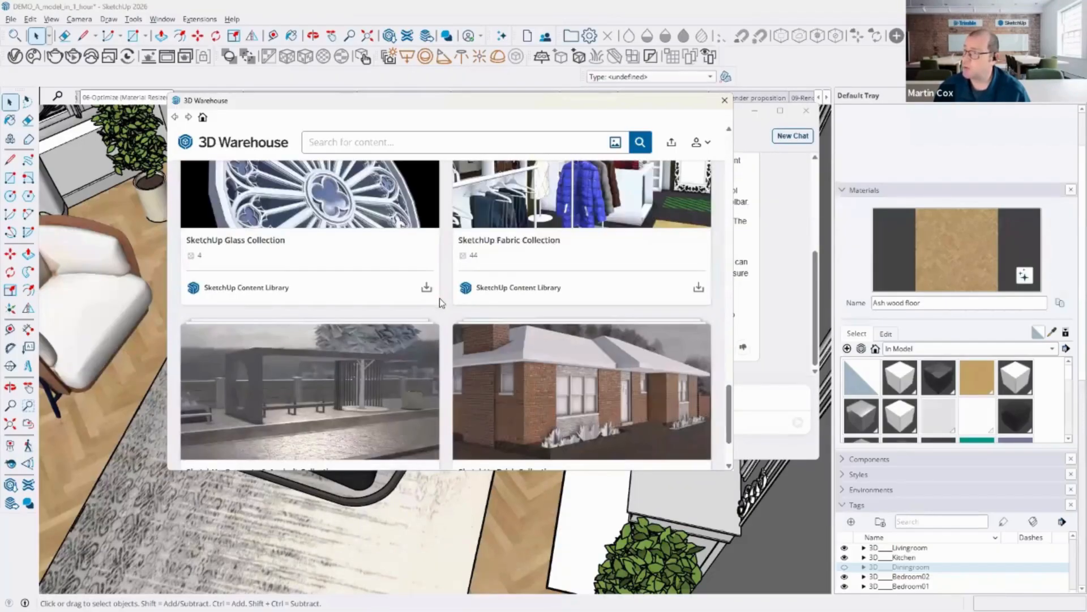
{"action": "scroll", "coordinate": [437, 297], "scroll_direction": "up", "scroll_amount": 15}
{"action": "scroll", "coordinate": [437, 297], "scroll_direction": "up", "scroll_amount": 10}
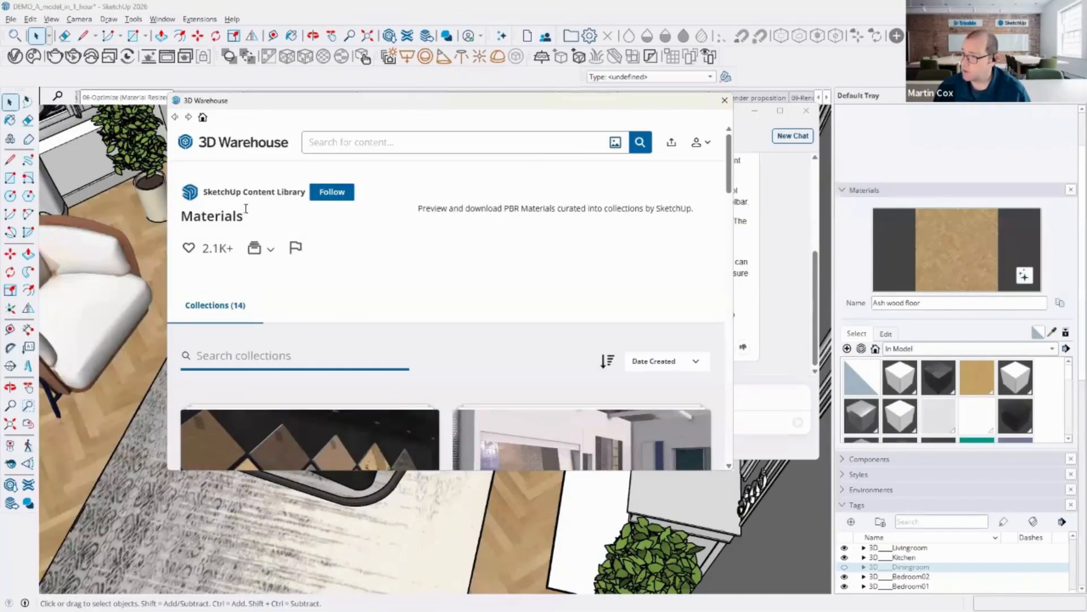
Step: Search 3D Warehouse materials for grass, review the results, then close the warehouse and AI Assistant windows
{"action": "left_click", "coordinate": [378, 142]}
{"action": "type", "text": "gra"}
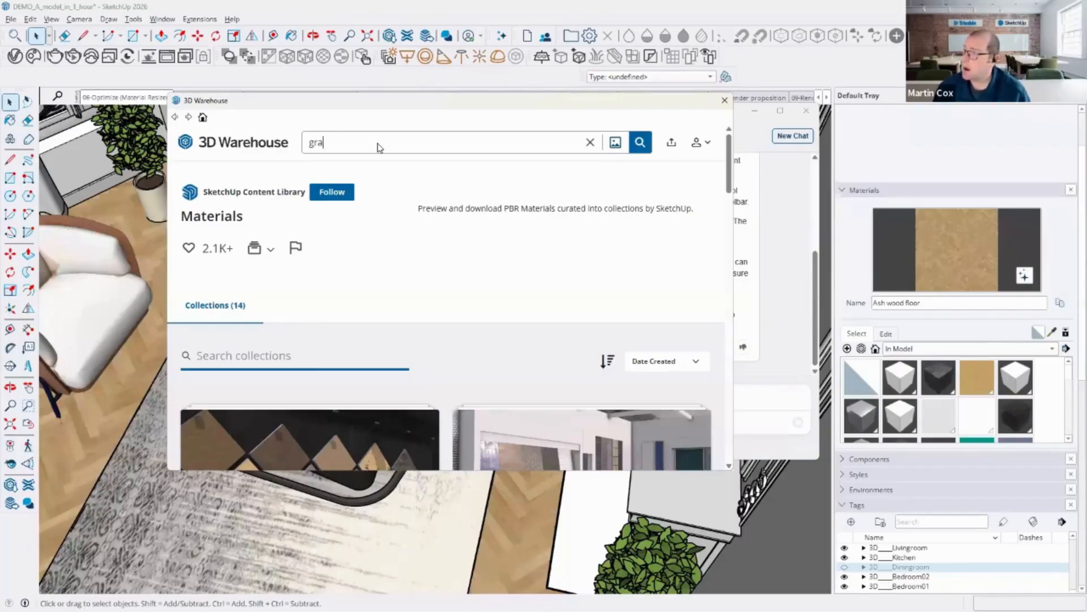
{"action": "type", "text": "ss"}
{"action": "key", "text": "Return"}
{"action": "left_click", "coordinate": [412, 184]}
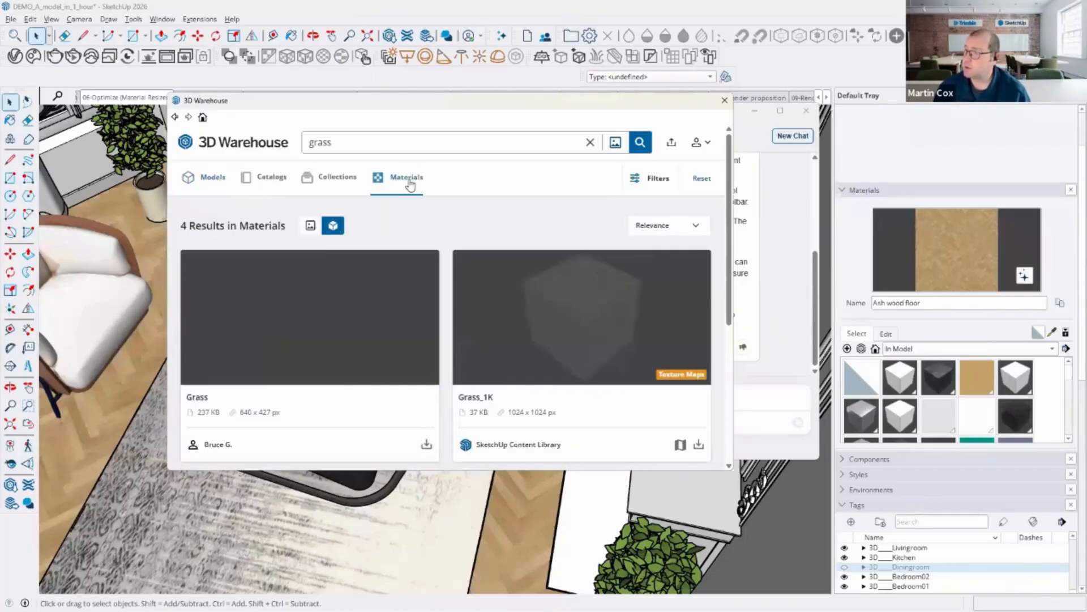
{"action": "scroll", "coordinate": [432, 245], "scroll_direction": "down", "scroll_amount": 1}
{"action": "scroll", "coordinate": [432, 244], "scroll_direction": "down", "scroll_amount": 3}
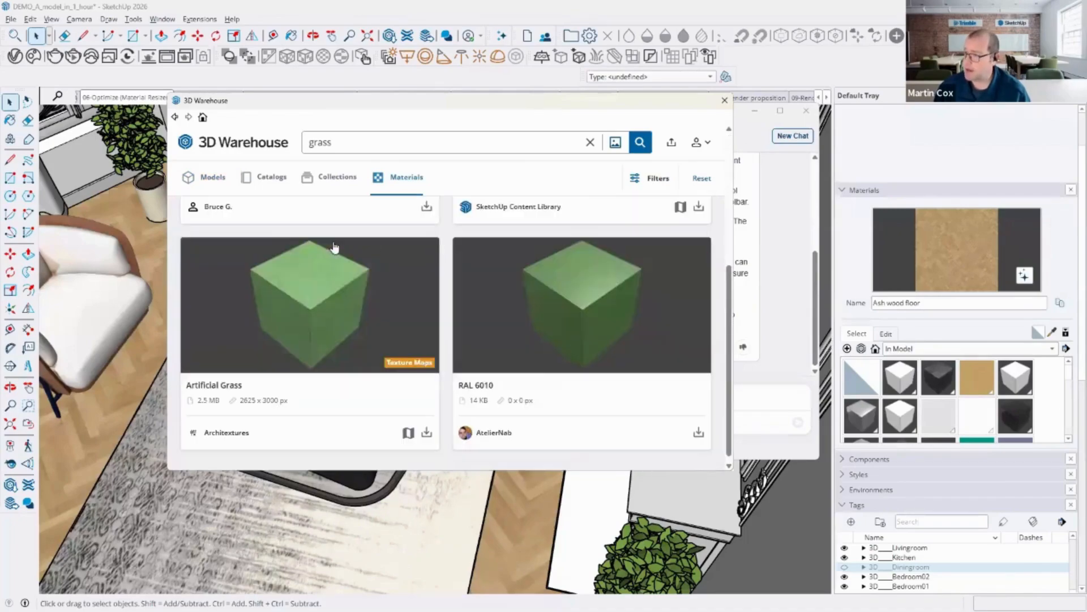
{"action": "scroll", "coordinate": [464, 309], "scroll_direction": "up", "scroll_amount": 4}
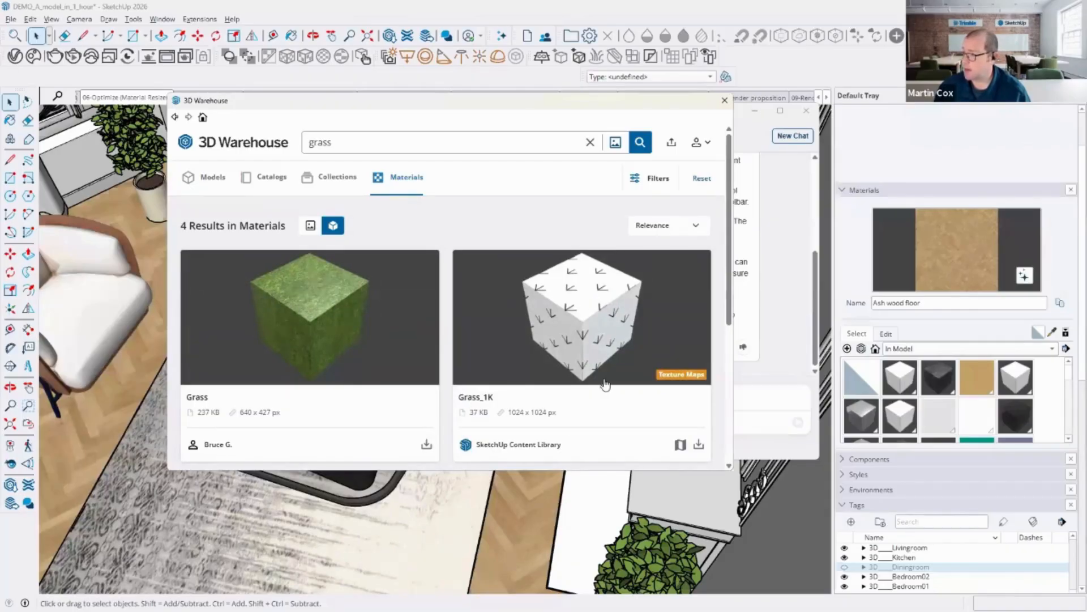
{"action": "scroll", "coordinate": [605, 385], "scroll_direction": "down", "scroll_amount": 4}
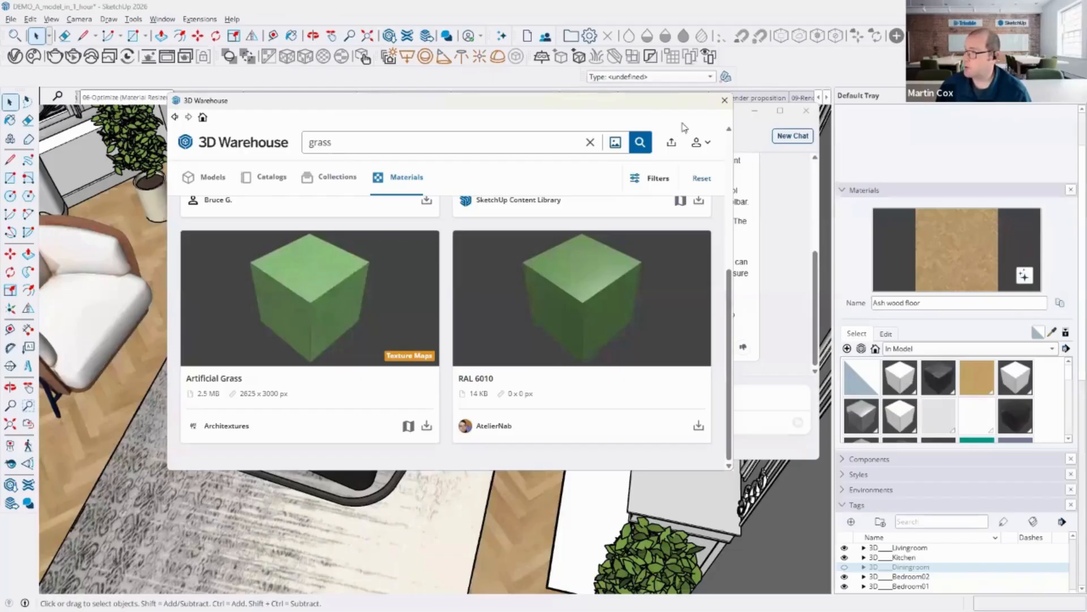
{"action": "left_click", "coordinate": [724, 100]}
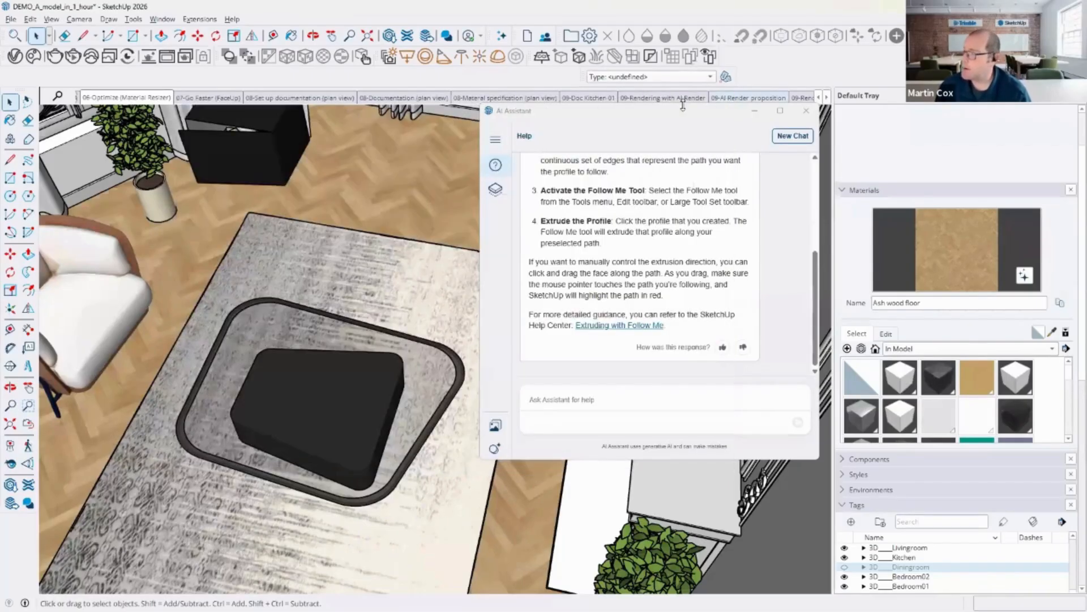
{"action": "left_click", "coordinate": [806, 111]}
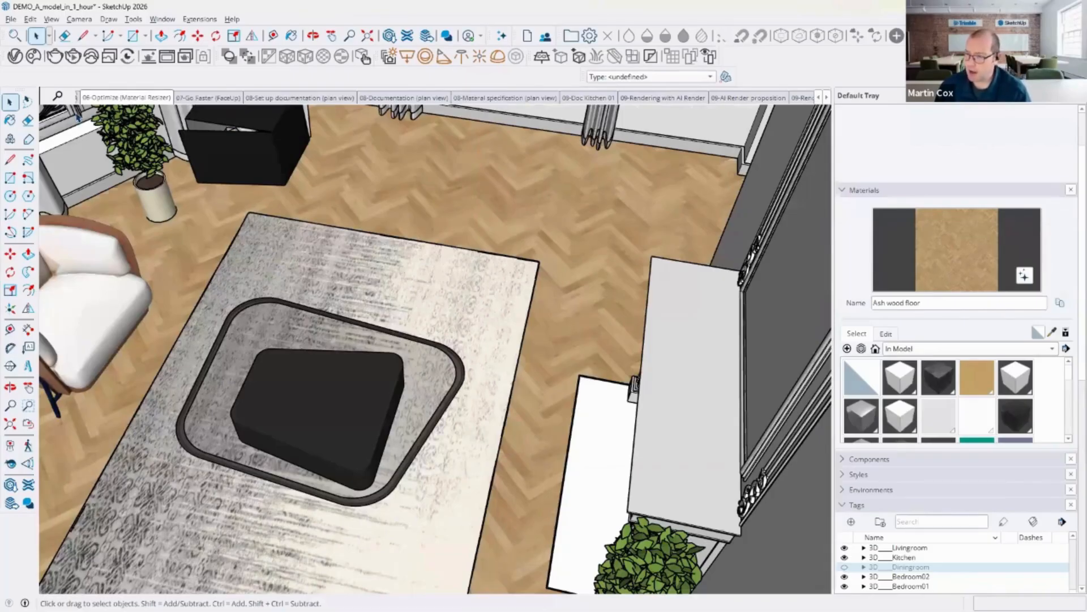
Step: Zoom to the whole model, position the camera at eye height in the living room, and look around
{"action": "left_click", "coordinate": [10, 387]}
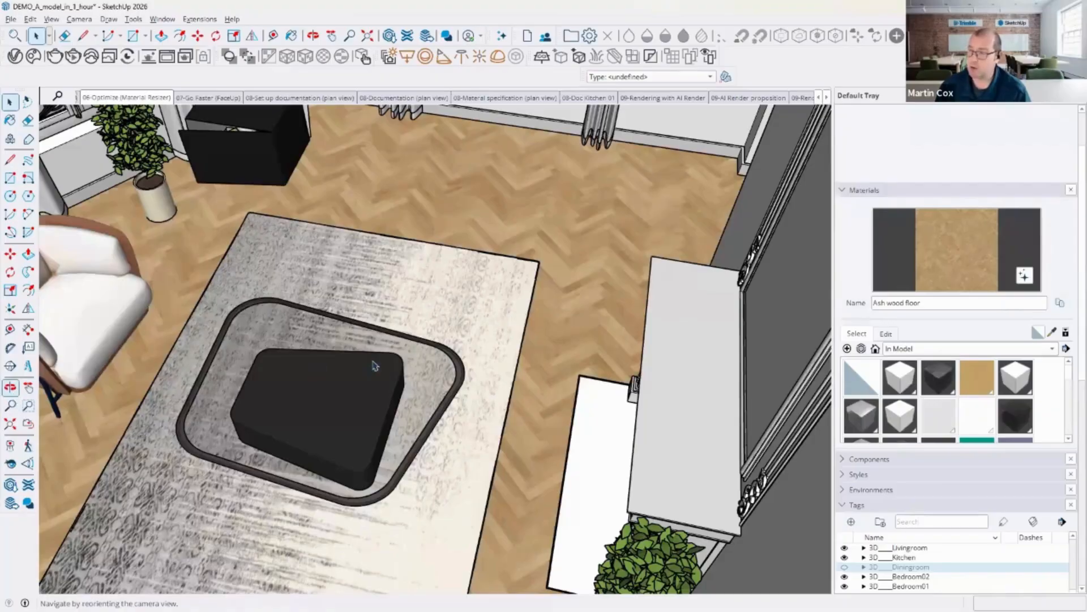
{"action": "left_click_drag", "start_coordinate": [413, 359], "coordinate": [458, 307]}
{"action": "mouse_move", "coordinate": [458, 306]}
{"action": "middle_mouse_down"}
{"action": "mouse_move", "coordinate": [313, 300]}
{"action": "mouse_move", "coordinate": [422, 308]}
{"action": "mouse_move", "coordinate": [438, 297]}
{"action": "middle_mouse_up"}
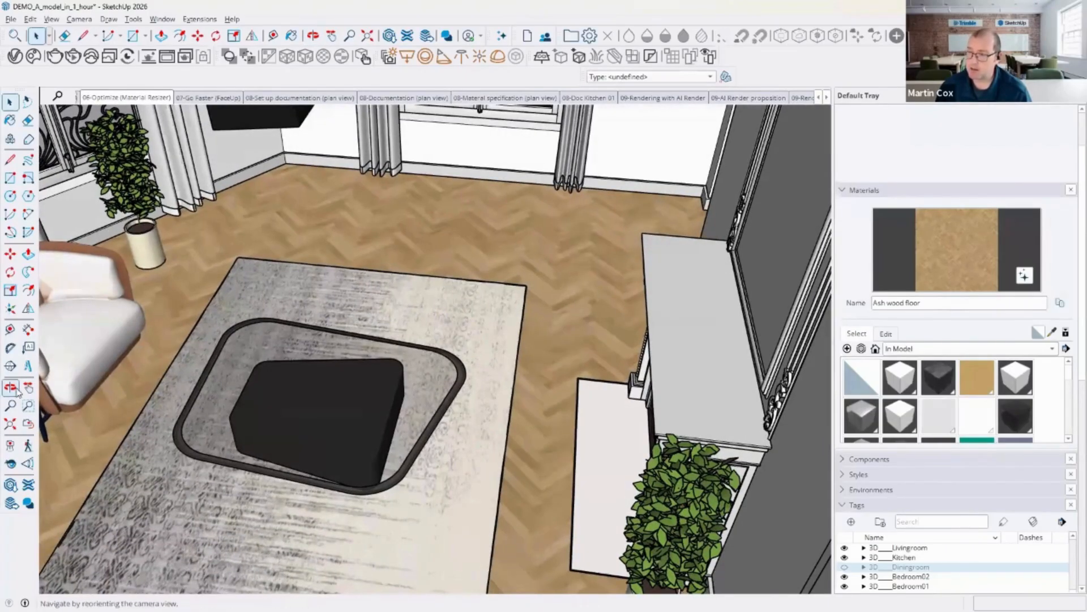
{"action": "left_click", "coordinate": [10, 425]}
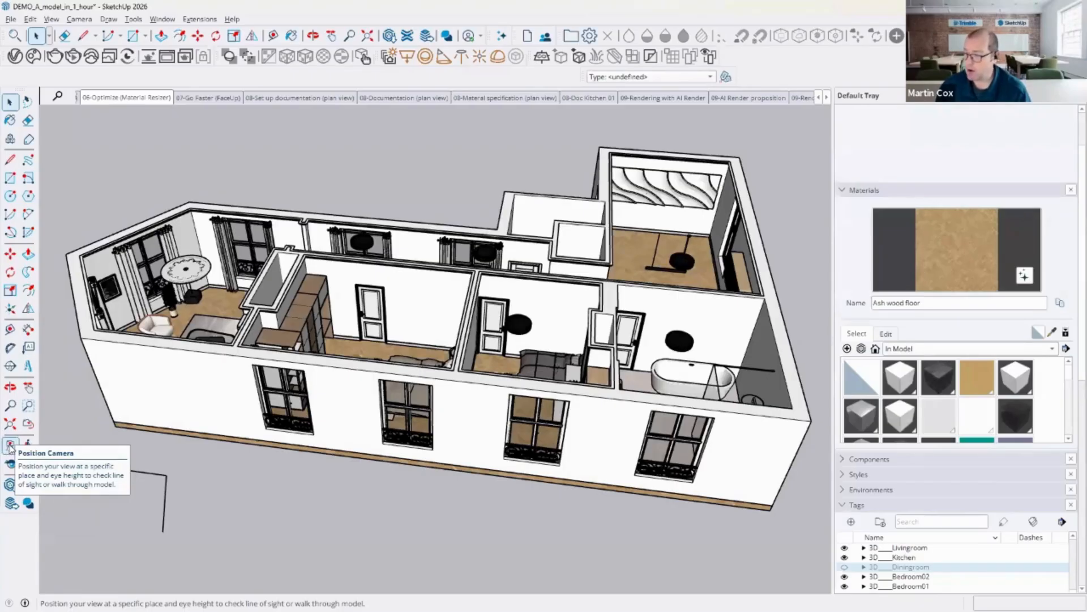
{"action": "left_click", "coordinate": [11, 447]}
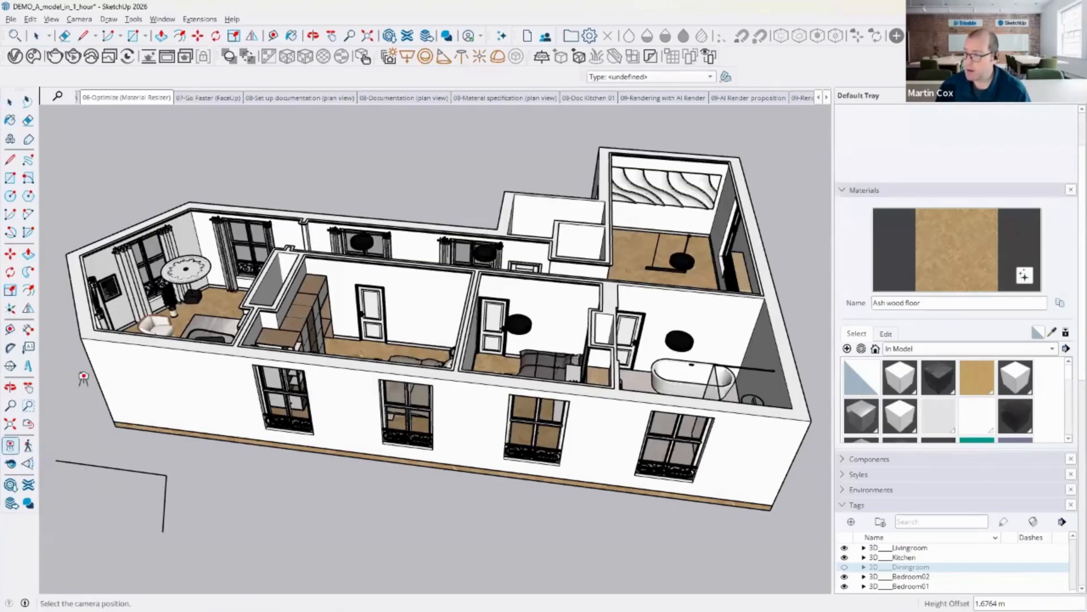
{"action": "left_click", "coordinate": [216, 294]}
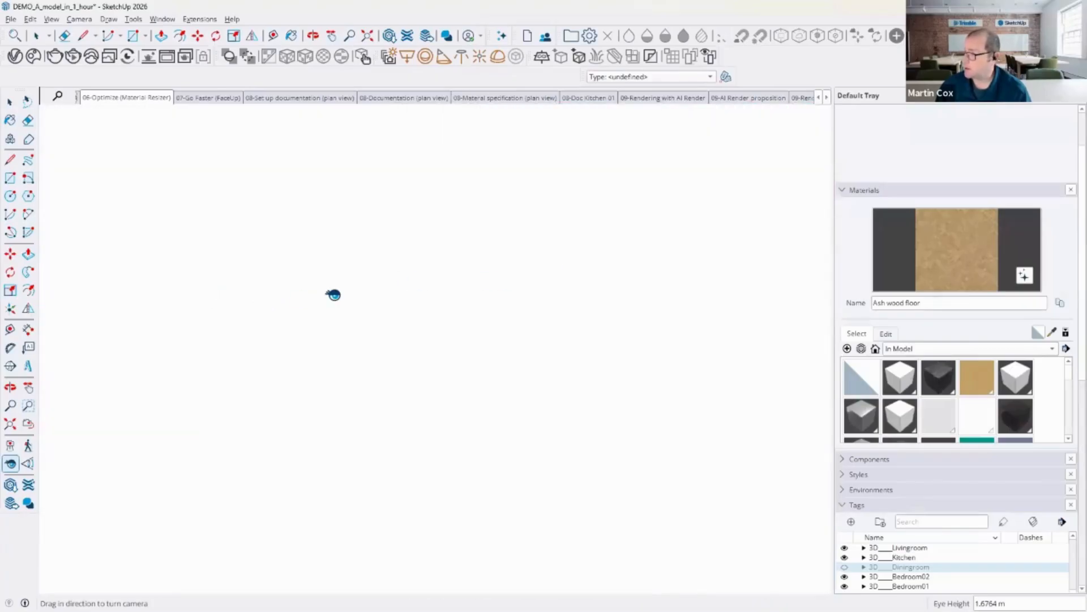
{"action": "left_click_drag", "start_coordinate": [798, 406], "coordinate": [464, 326]}
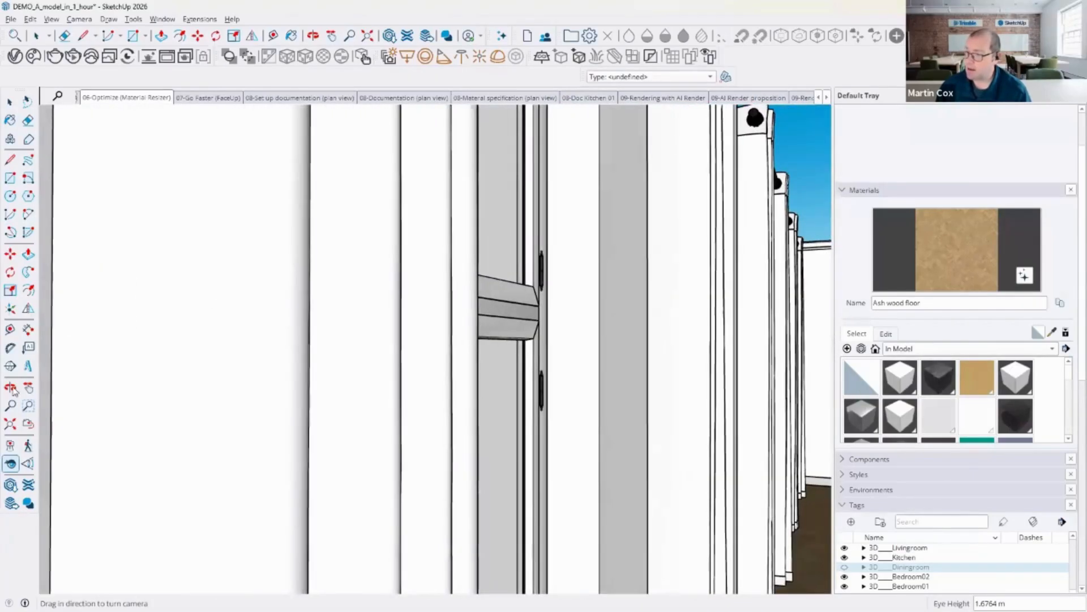
{"action": "left_click_drag", "start_coordinate": [364, 272], "coordinate": [770, 337]}
{"action": "left_click_drag", "start_coordinate": [427, 313], "coordinate": [609, 340]}
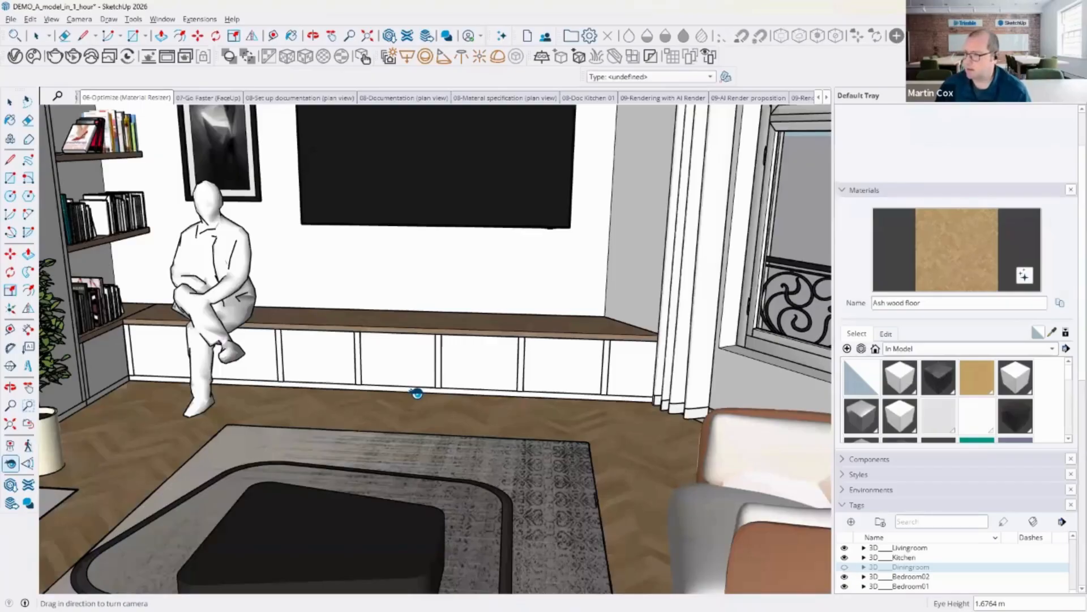
{"action": "left_click_drag", "start_coordinate": [417, 388], "coordinate": [629, 254]}
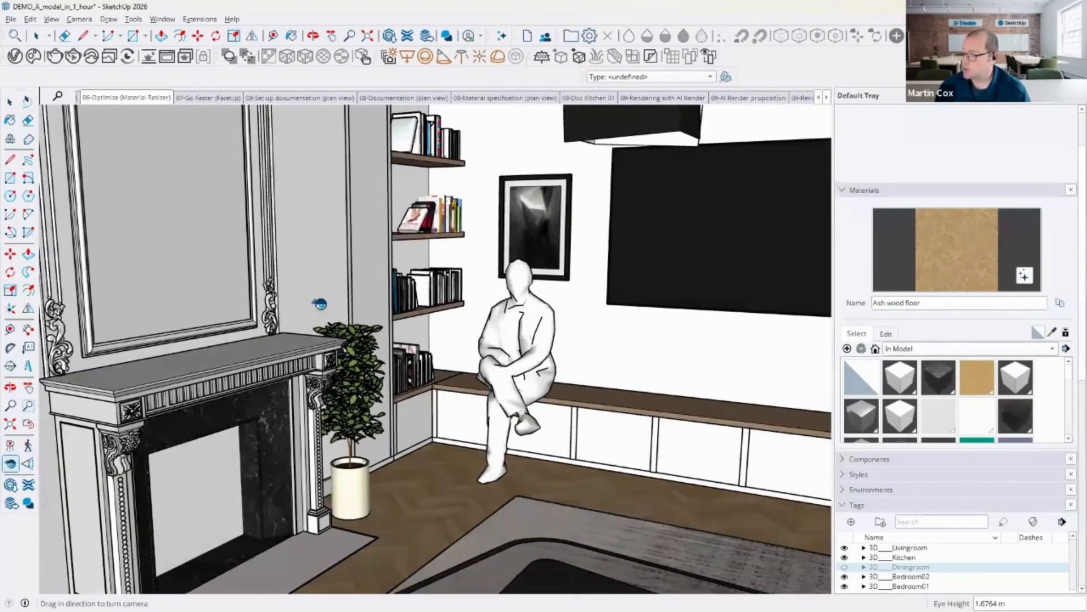
Step: Walk through the hallway toward the kitchen with the Walk tool at eye height
{"action": "left_click_drag", "start_coordinate": [499, 285], "coordinate": [500, 286]}
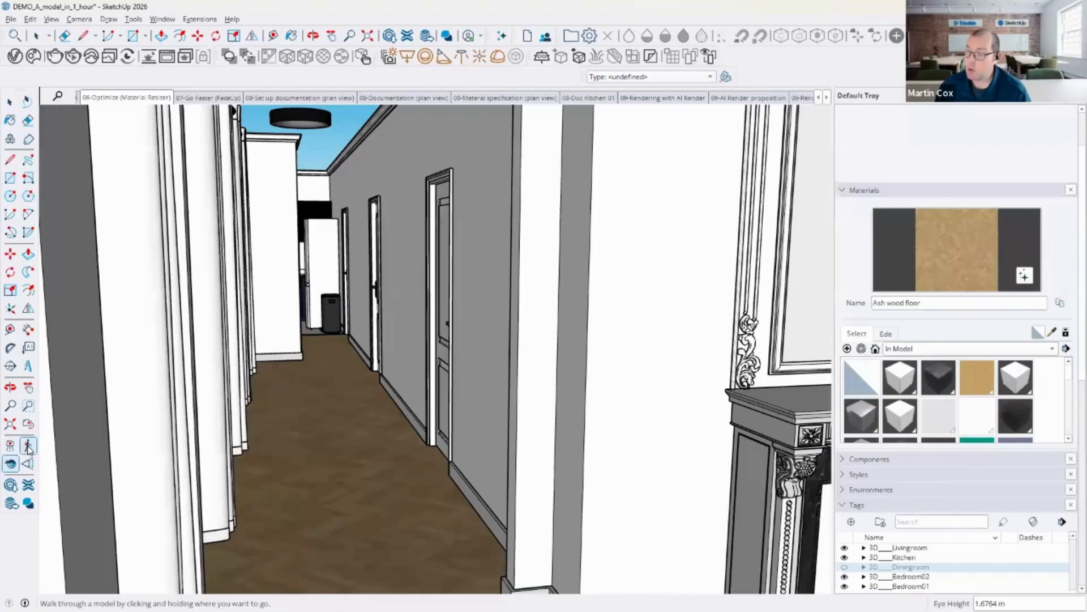
{"action": "left_click", "coordinate": [27, 445]}
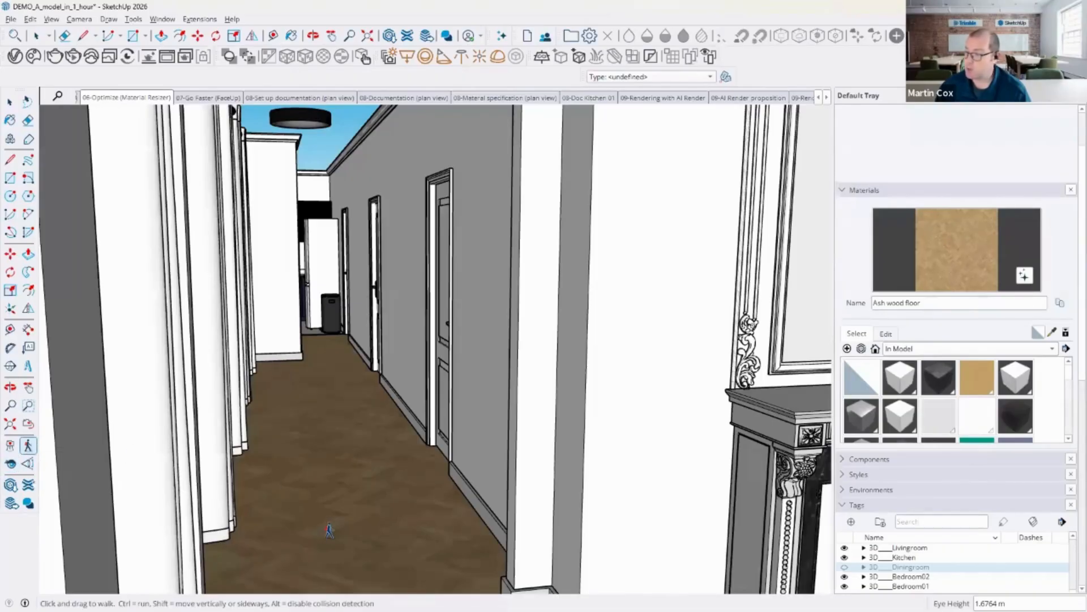
{"action": "left_click_drag", "start_coordinate": [330, 528], "coordinate": [538, 453]}
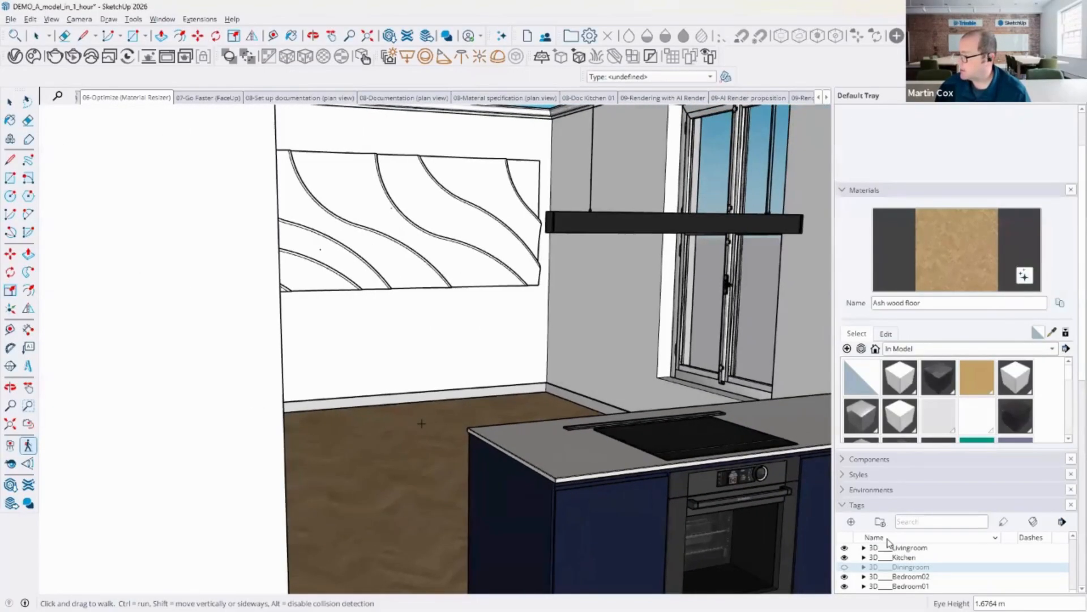
Step: Turn on the Diningroom tag's visibility and walk into the dining area
{"action": "left_click", "coordinate": [844, 567]}
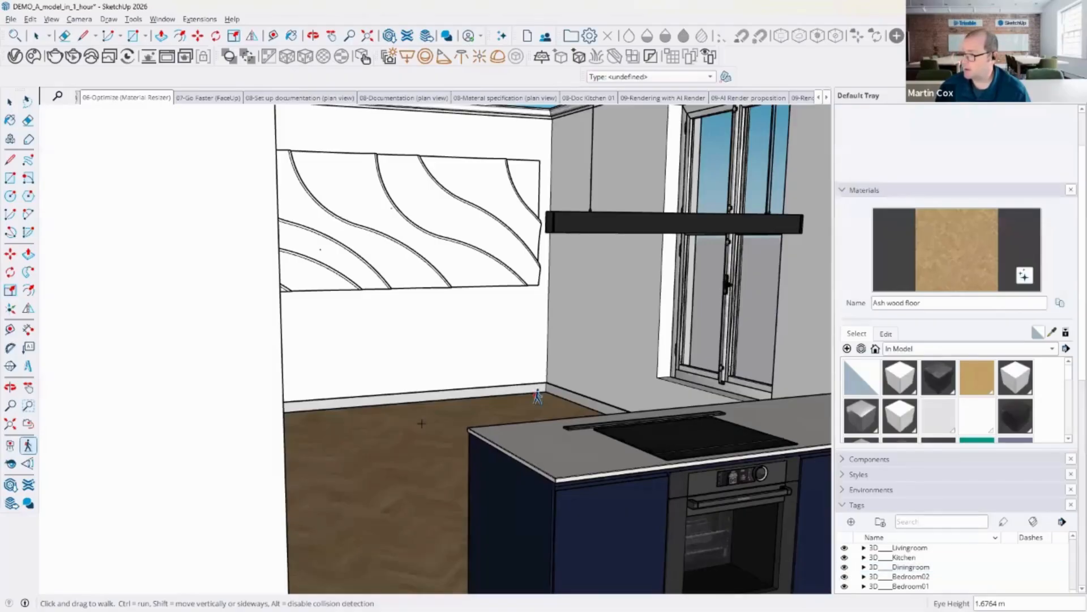
{"action": "left_click_drag", "start_coordinate": [556, 429], "coordinate": [624, 422]}
{"action": "left_click_drag", "start_coordinate": [673, 458], "coordinate": [674, 458]}
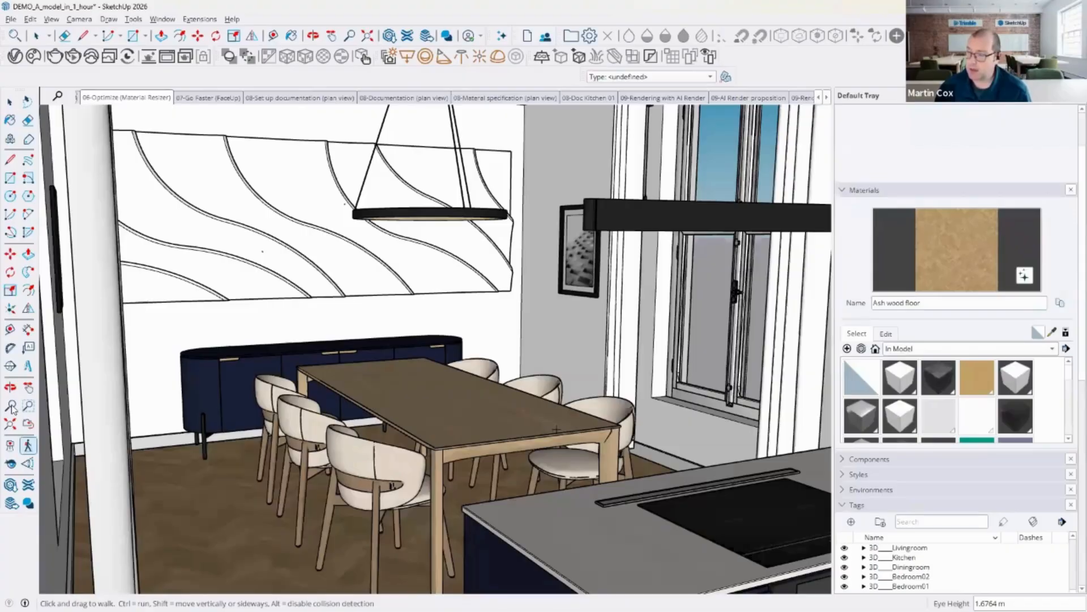
Step: Adjust the camera's field of view with the Field of View tool
{"action": "left_click", "coordinate": [28, 465]}
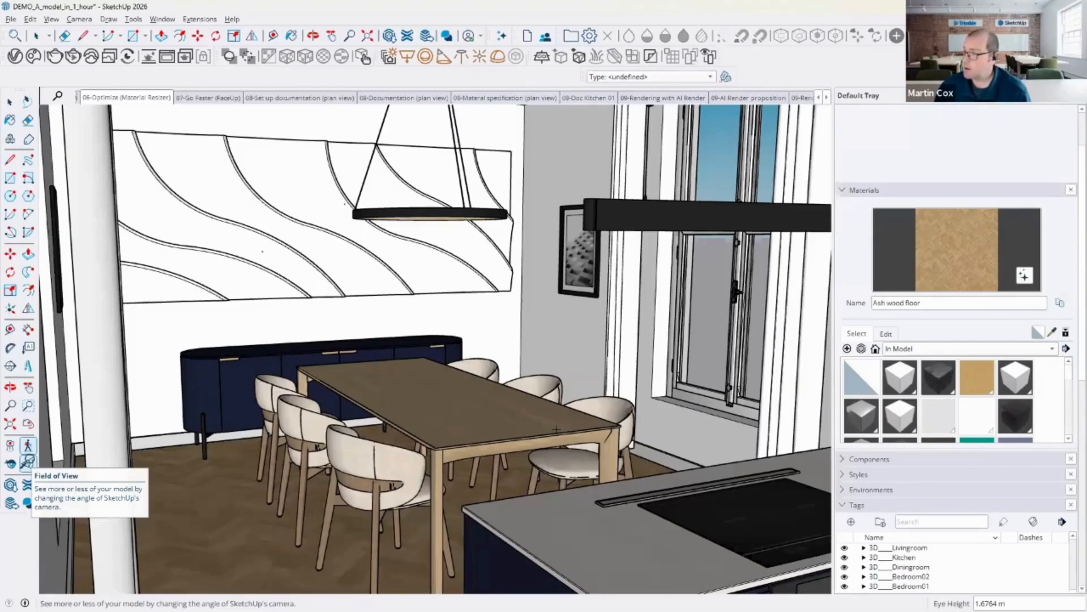
{"action": "mouse_move", "coordinate": [505, 282]}
{"action": "left_mouse_down"}
{"action": "mouse_move", "coordinate": [500, 340]}
{"action": "mouse_move", "coordinate": [505, 246]}
{"action": "mouse_move", "coordinate": [495, 512]}
{"action": "mouse_move", "coordinate": [517, 266]}
{"action": "mouse_move", "coordinate": [499, 313]}
{"action": "mouse_move", "coordinate": [504, 282]}
{"action": "left_mouse_up"}
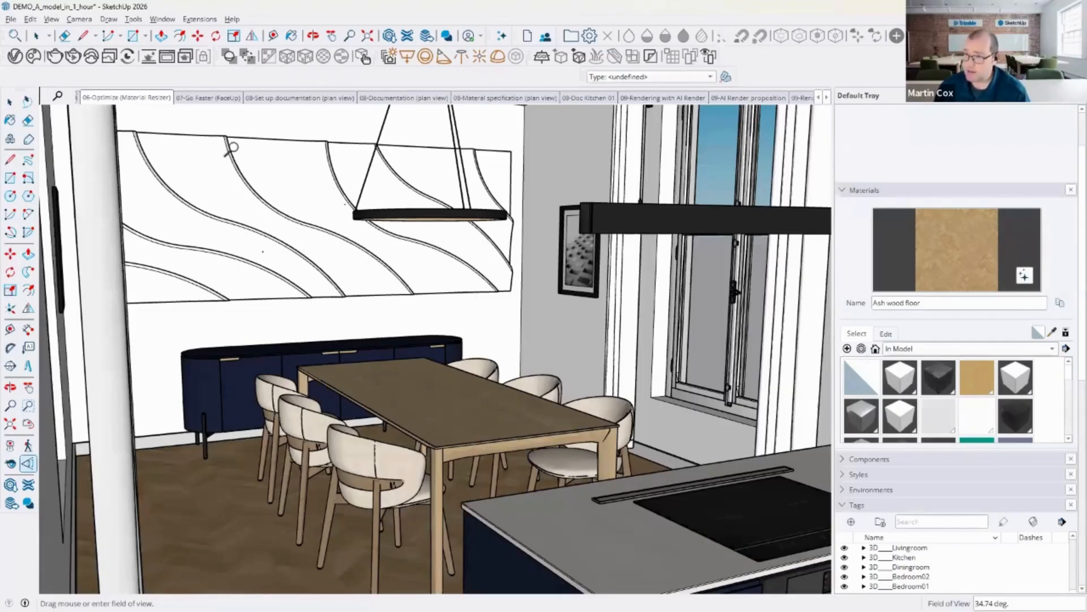
Step: Browse the Trimble Connect projects and the Architectural House folder in the Open dialog, then cancel it
{"action": "left_click", "coordinate": [10, 19]}
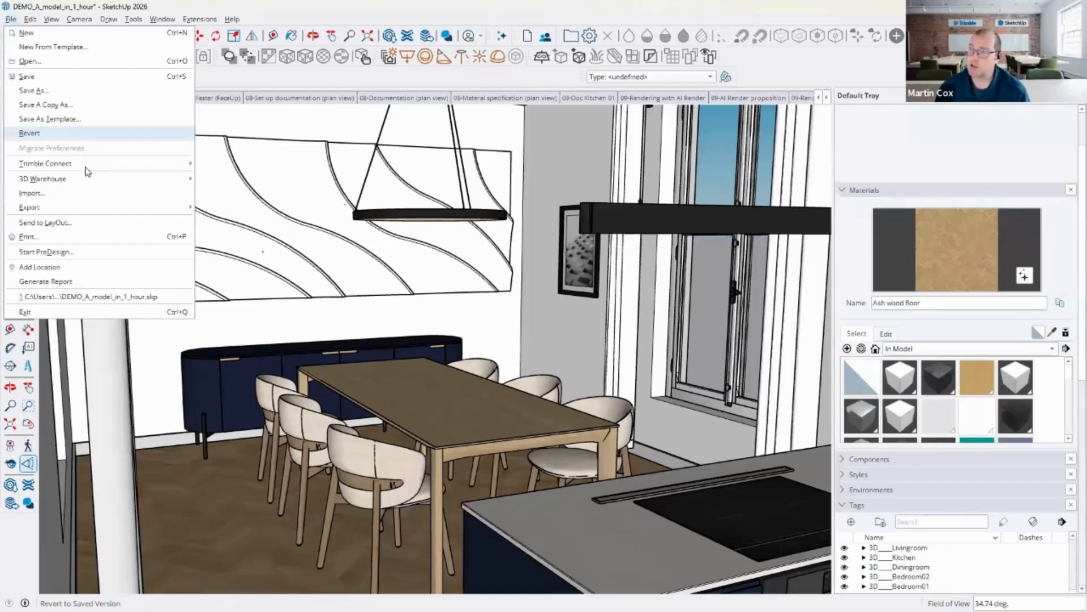
{"action": "mouse_move", "coordinate": [88, 166]}
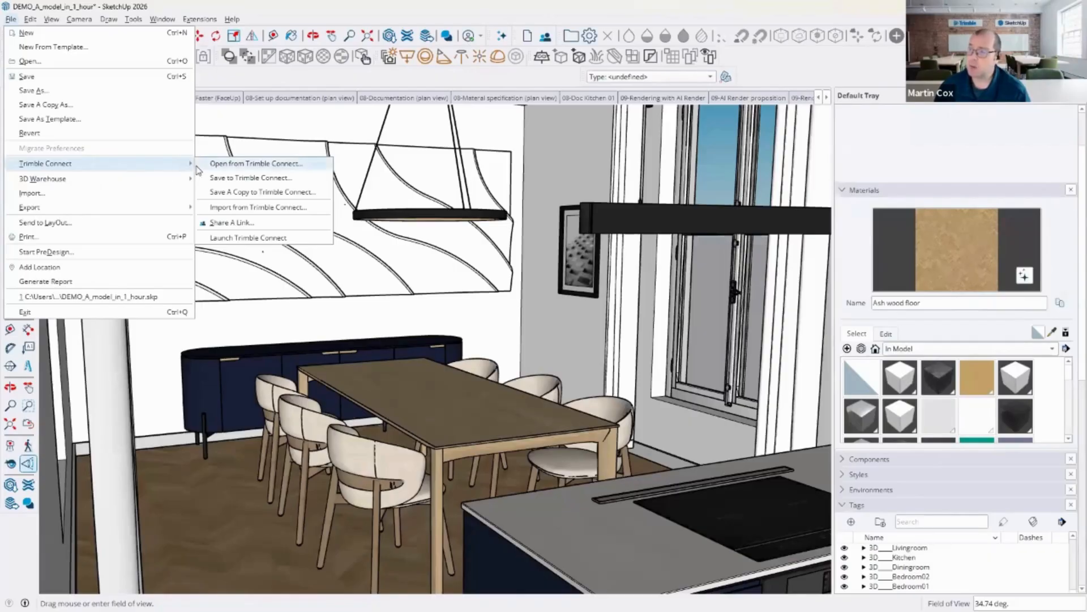
{"action": "left_click", "coordinate": [260, 165]}
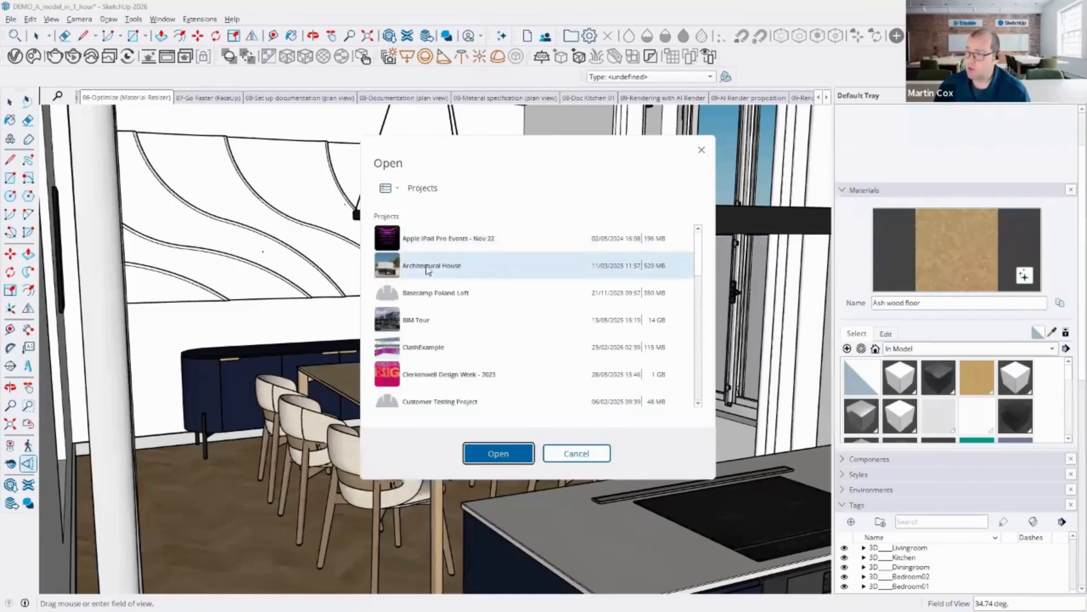
{"action": "scroll", "coordinate": [430, 266], "scroll_direction": "down", "scroll_amount": 3}
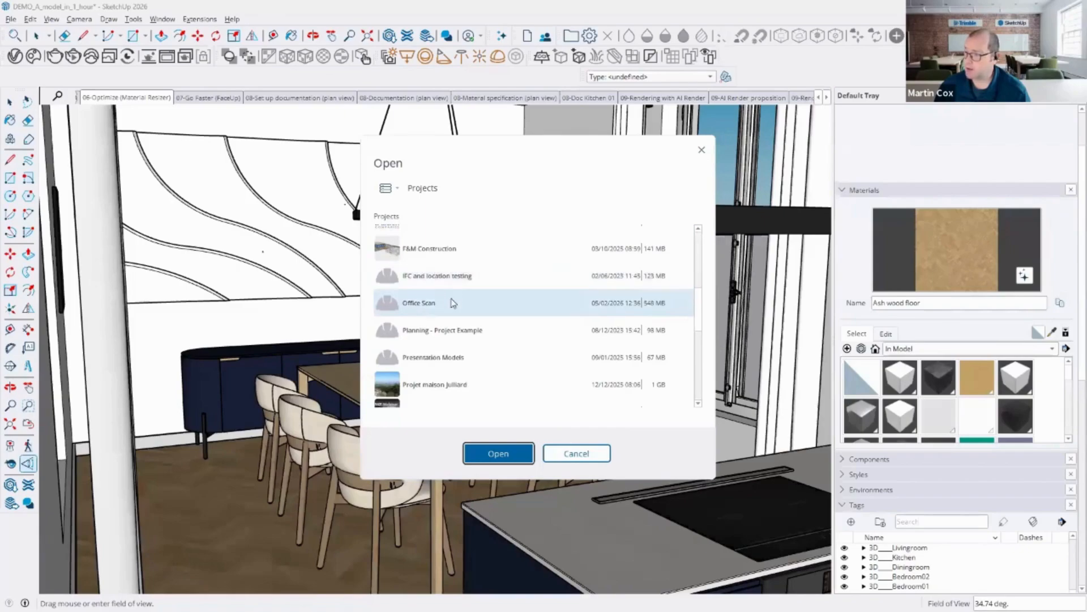
{"action": "scroll", "coordinate": [507, 368], "scroll_direction": "down", "scroll_amount": 3}
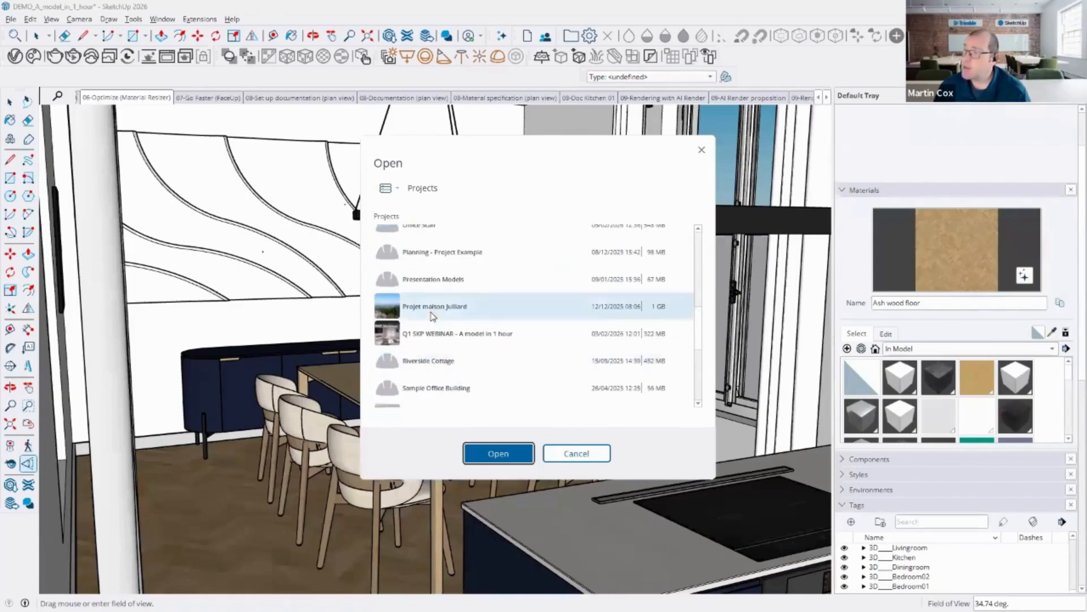
{"action": "scroll", "coordinate": [531, 352], "scroll_direction": "up", "scroll_amount": 6}
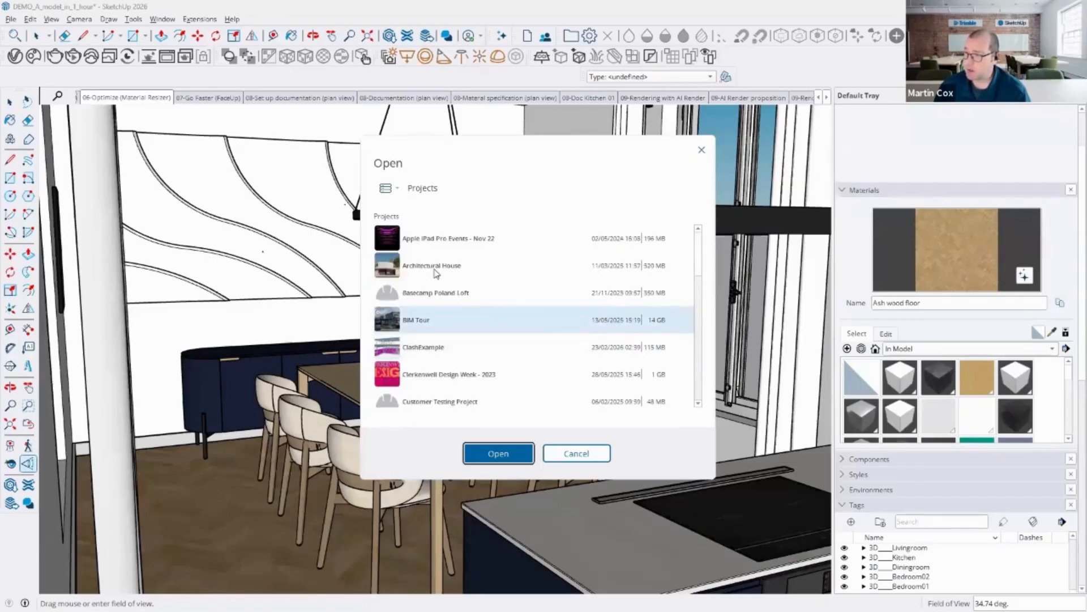
{"action": "double_click", "coordinate": [437, 272]}
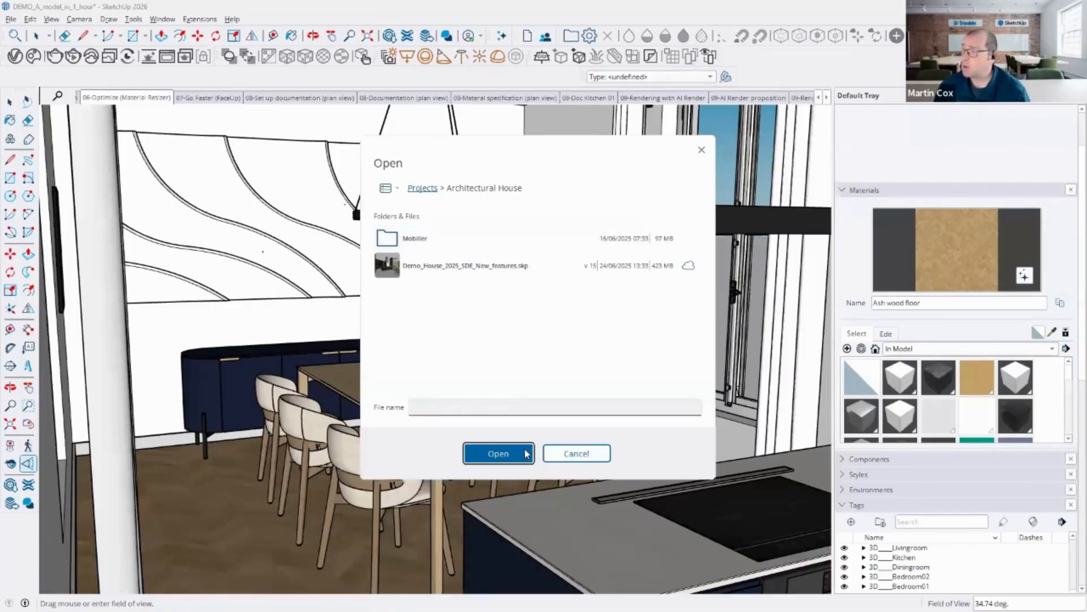
{"action": "left_click", "coordinate": [422, 187]}
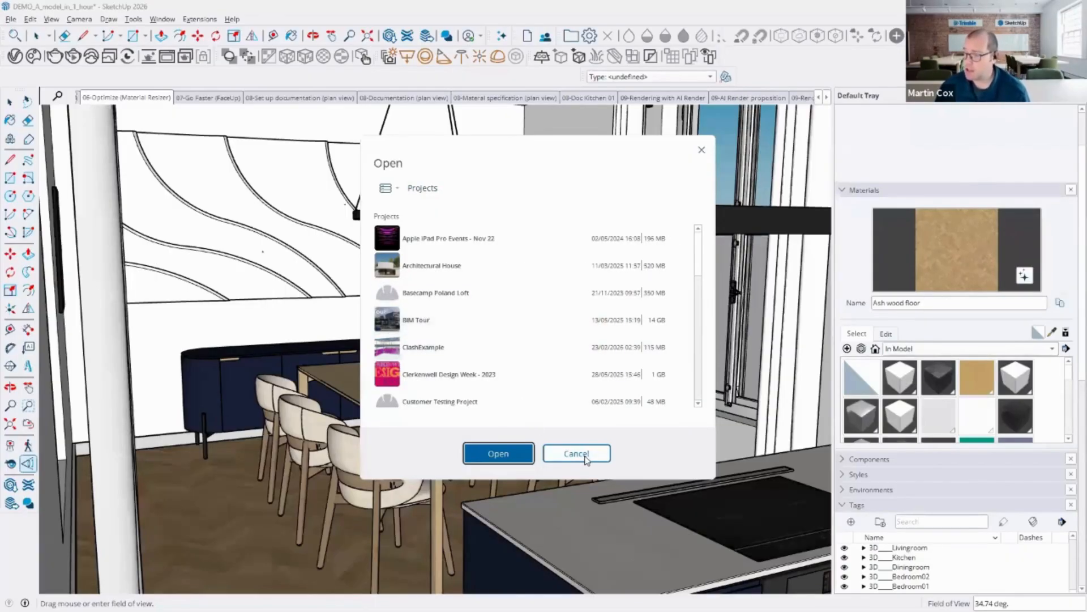
{"action": "left_click", "coordinate": [576, 453]}
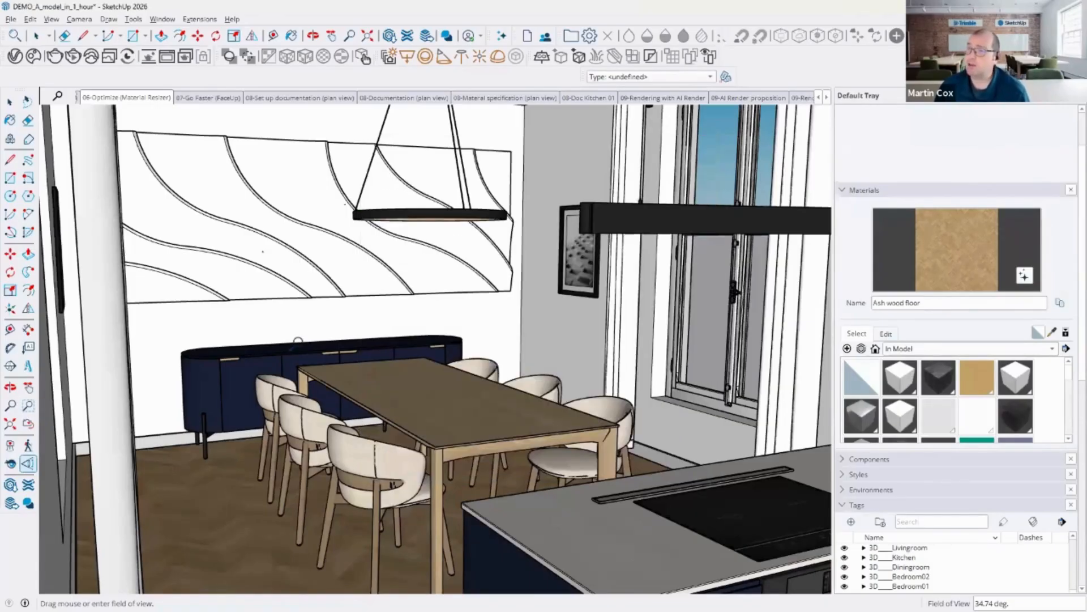
Step: Import the image Kitchen sketchup high.png from the Riverside Cottage > House > Kitchen folder in Trimble Connect
{"action": "left_click", "coordinate": [10, 19]}
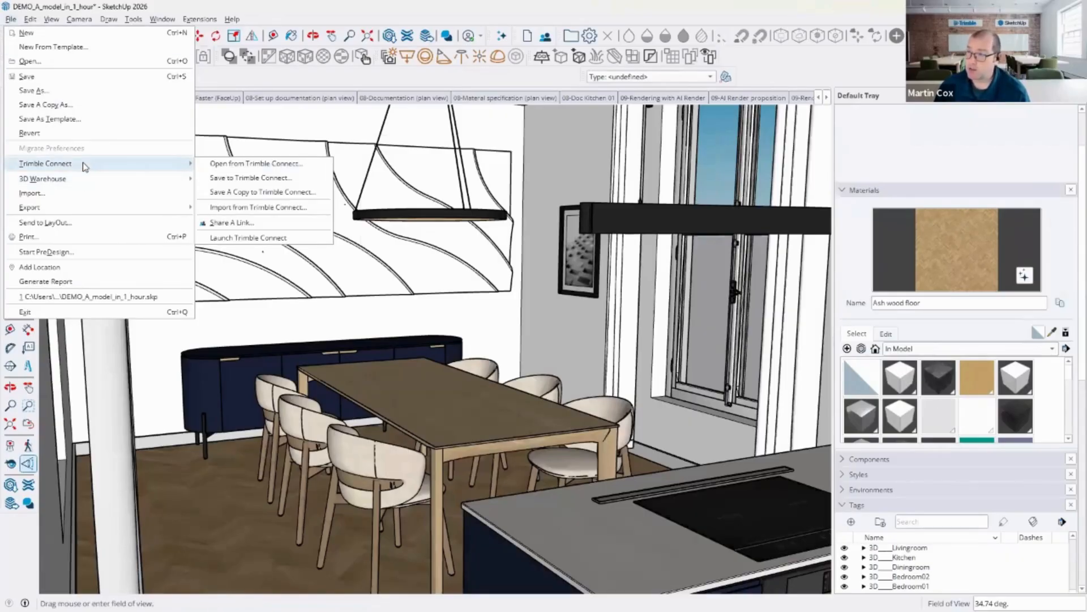
{"action": "left_click", "coordinate": [259, 207]}
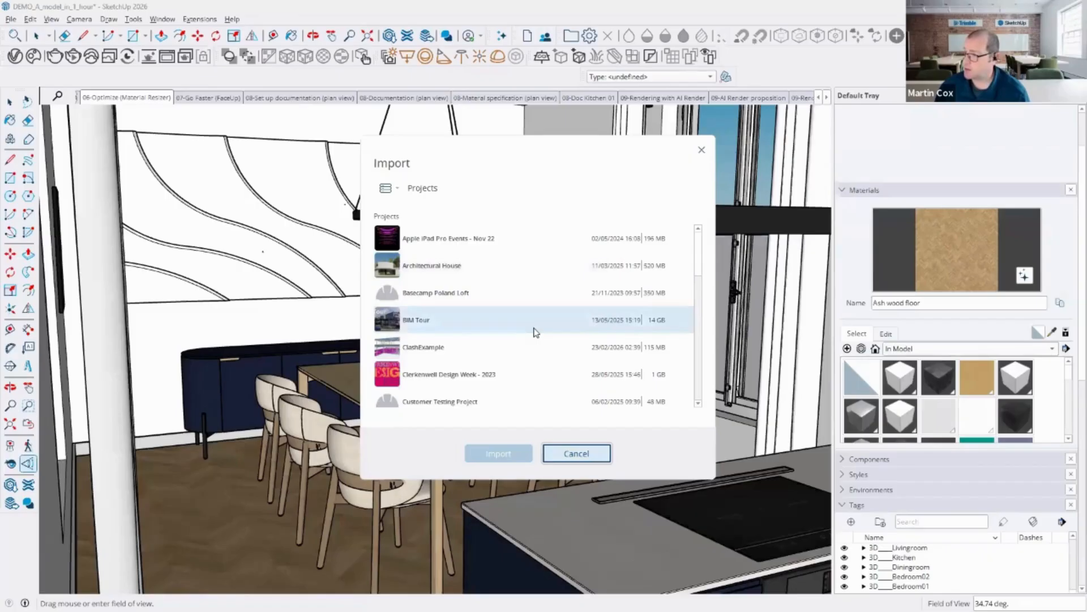
{"action": "scroll", "coordinate": [532, 330], "scroll_direction": "down", "scroll_amount": 3}
{"action": "scroll", "coordinate": [532, 333], "scroll_direction": "down", "scroll_amount": 3}
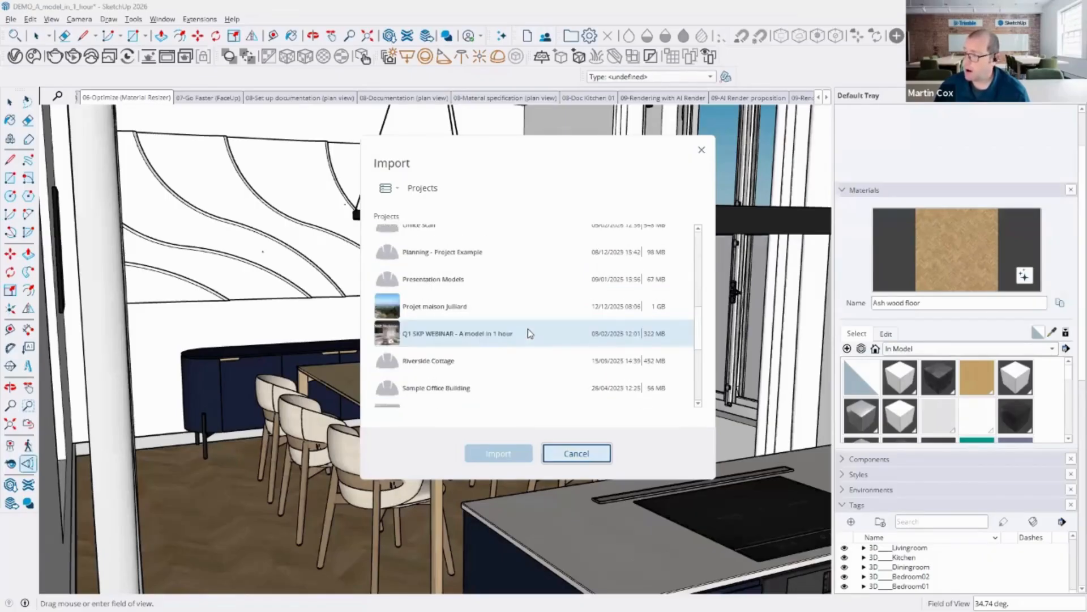
{"action": "scroll", "coordinate": [530, 333], "scroll_direction": "down", "scroll_amount": 2}
{"action": "left_click", "coordinate": [417, 282]}
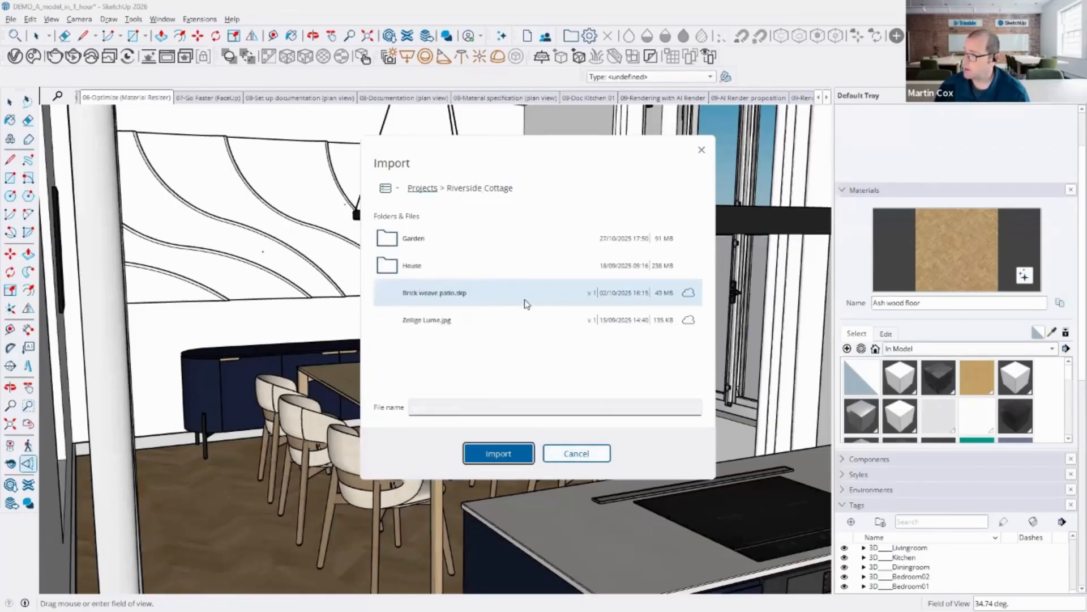
{"action": "left_click", "coordinate": [421, 268]}
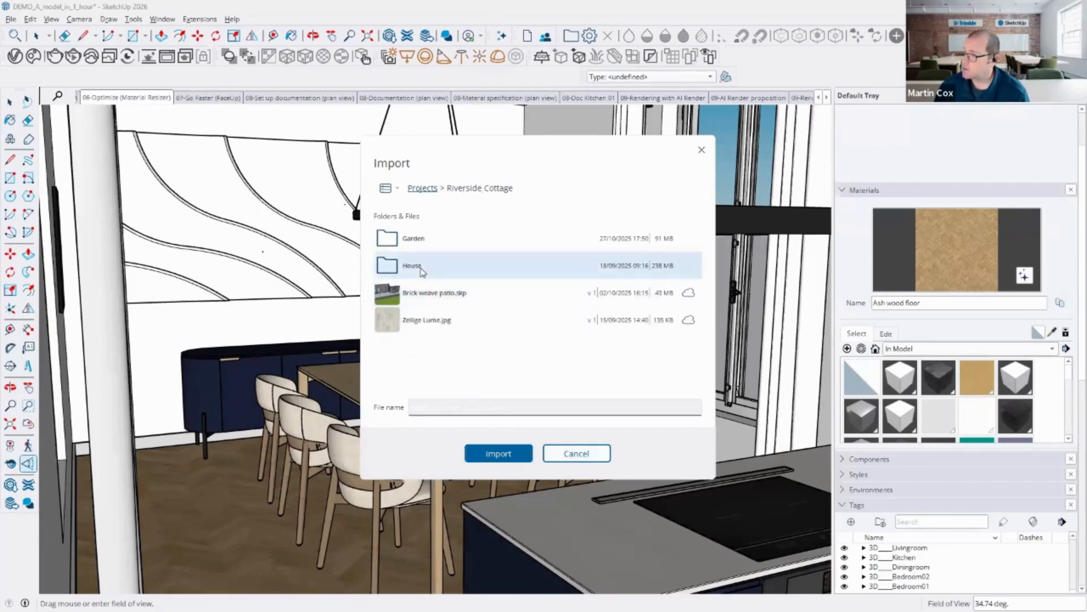
{"action": "double_click", "coordinate": [421, 271]}
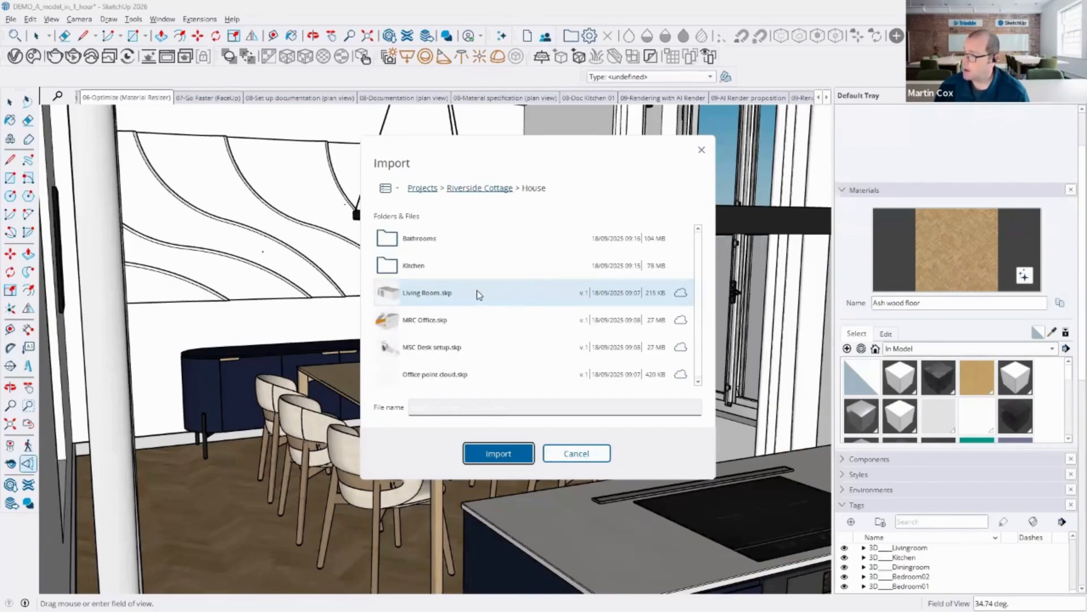
{"action": "double_click", "coordinate": [391, 270]}
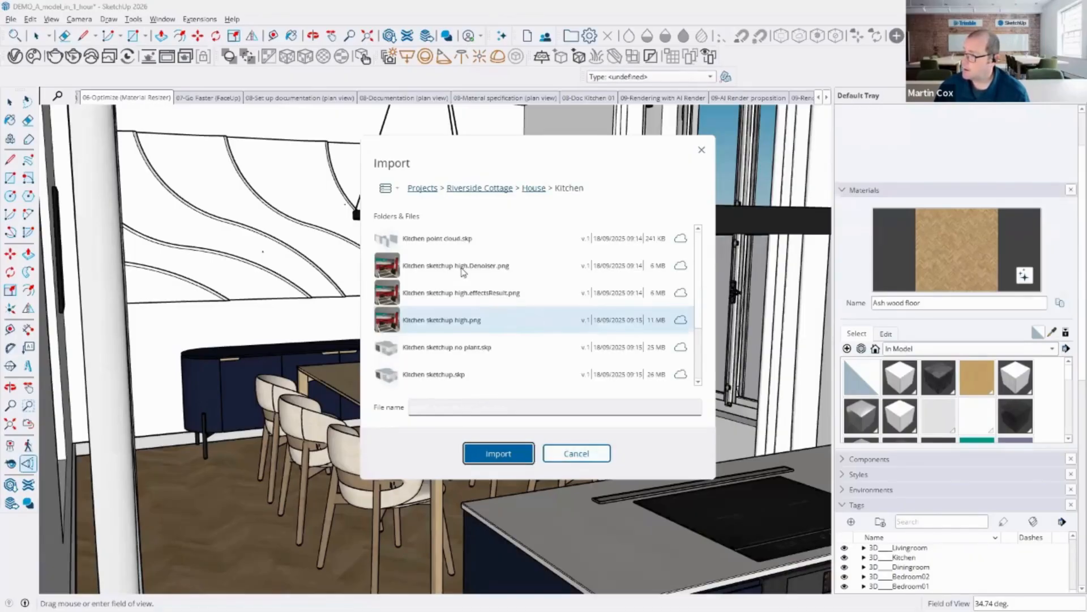
{"action": "left_click", "coordinate": [434, 321]}
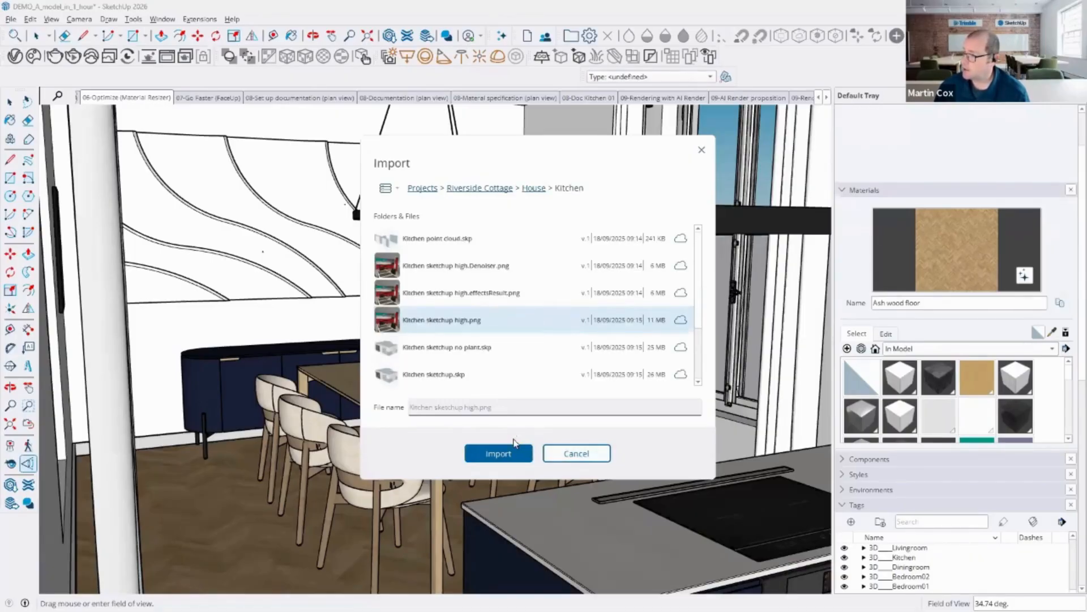
{"action": "left_click", "coordinate": [509, 456]}
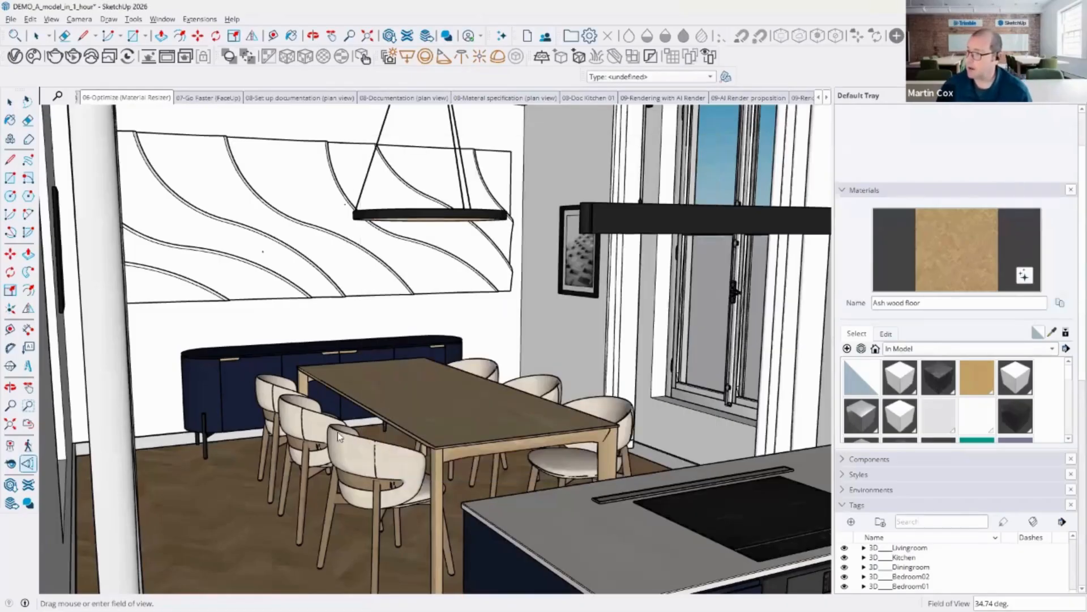
Step: Cancel placing the imported image in the model
{"action": "scroll", "coordinate": [338, 432], "scroll_direction": "down", "scroll_amount": 5}
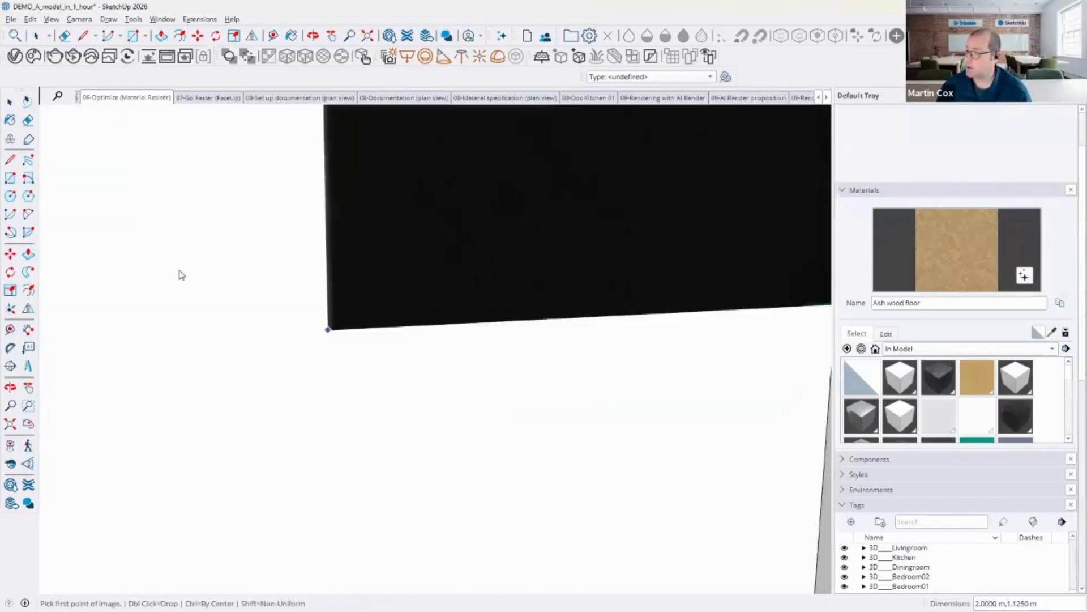
{"action": "middle_click_drag", "start_coordinate": [206, 286], "coordinate": [231, 394]}
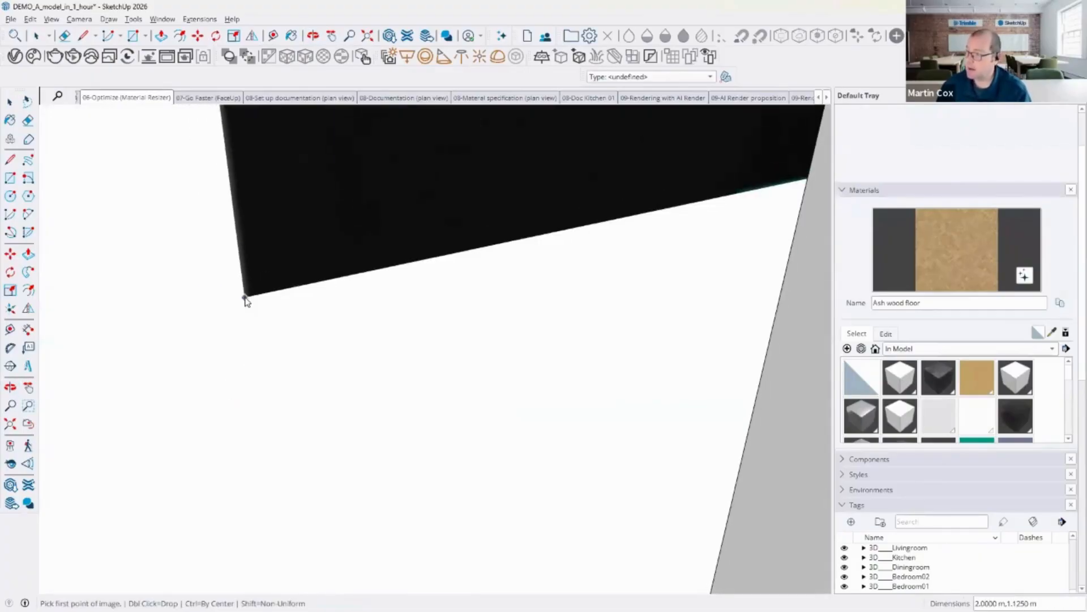
{"action": "key", "text": "Escape"}
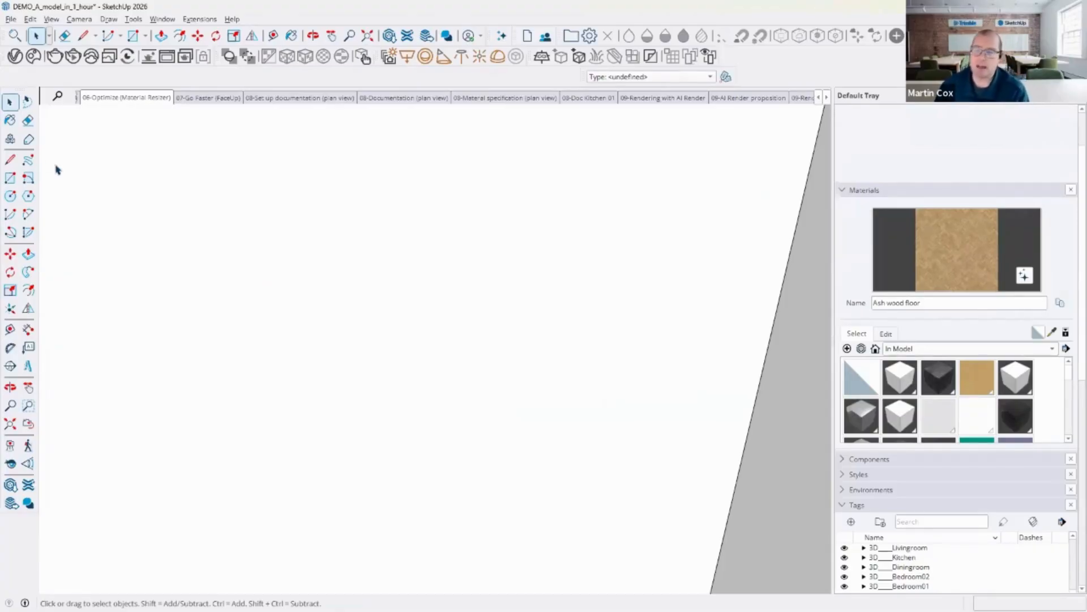
Step: Create a share link for the model through Trimble Connect
{"action": "left_click", "coordinate": [13, 19]}
{"action": "mouse_move", "coordinate": [77, 209]}
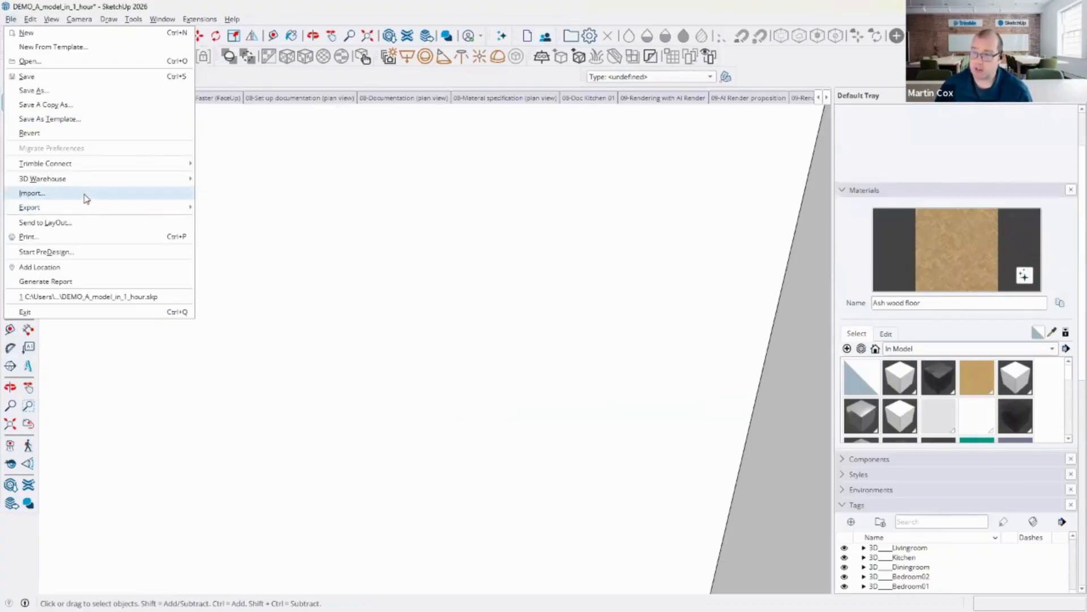
{"action": "mouse_move", "coordinate": [111, 180]}
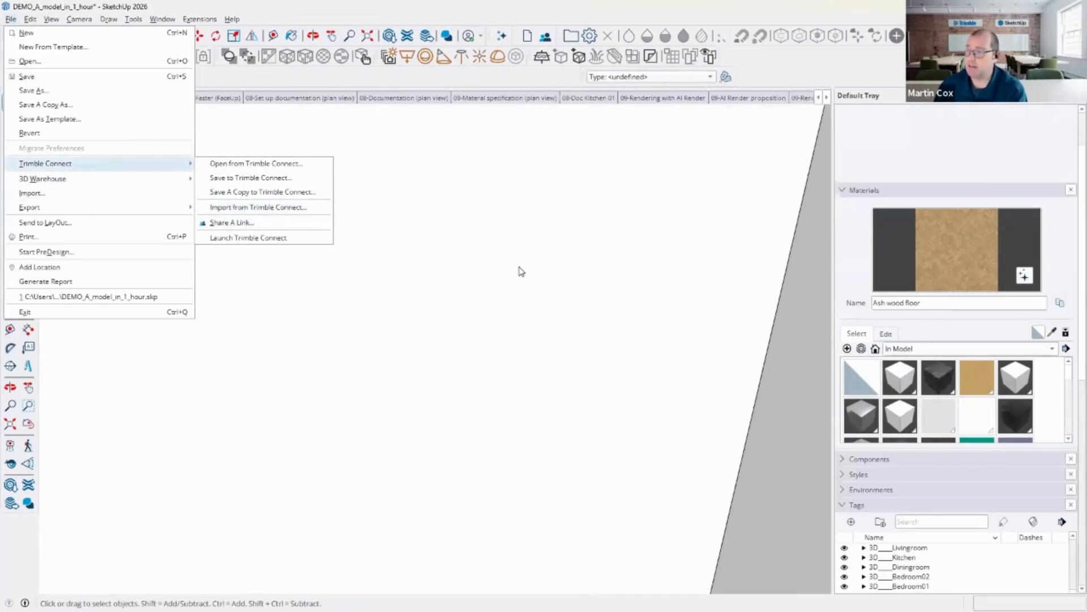
{"action": "left_click", "coordinate": [295, 220]}
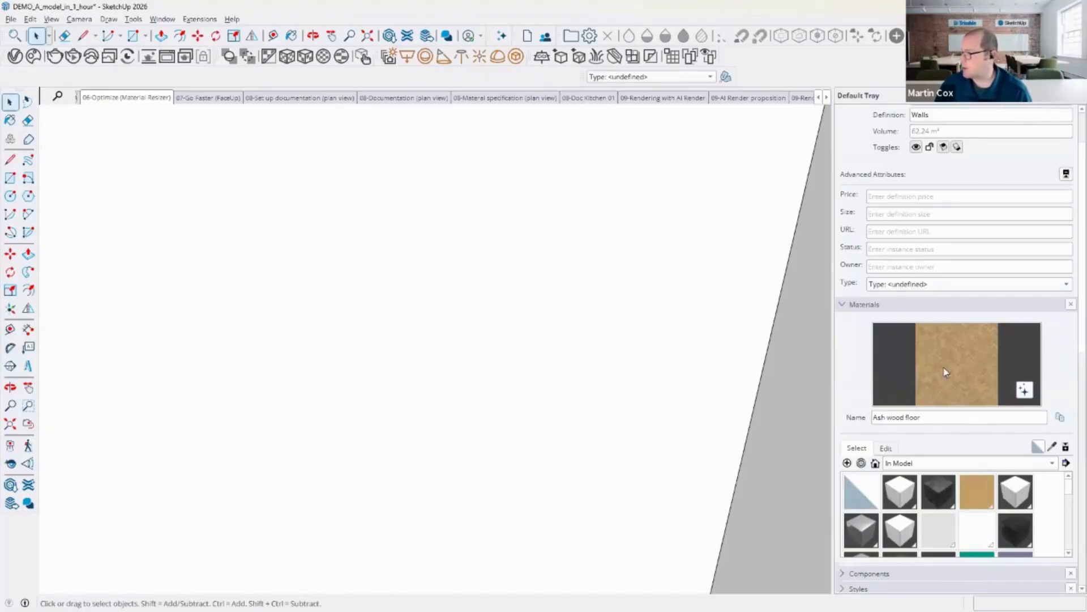
Step: Open the Ash wood floor material for editing and examine its texture image and size settings
{"action": "left_click", "coordinate": [886, 447]}
{"action": "scroll", "coordinate": [912, 442], "scroll_direction": "down", "scroll_amount": 1}
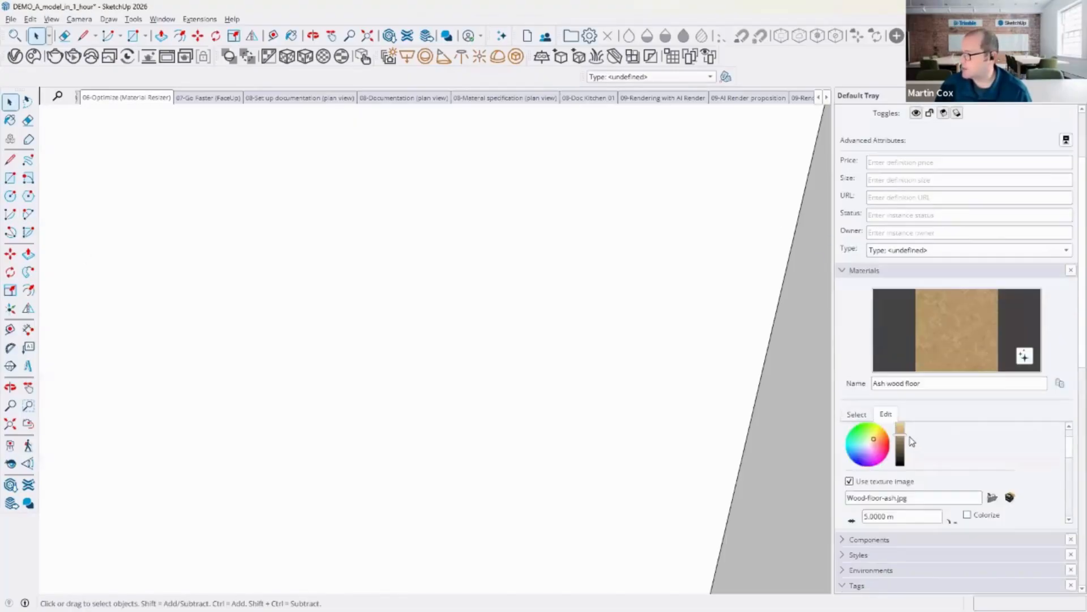
{"action": "scroll", "coordinate": [912, 441], "scroll_direction": "down", "scroll_amount": 2}
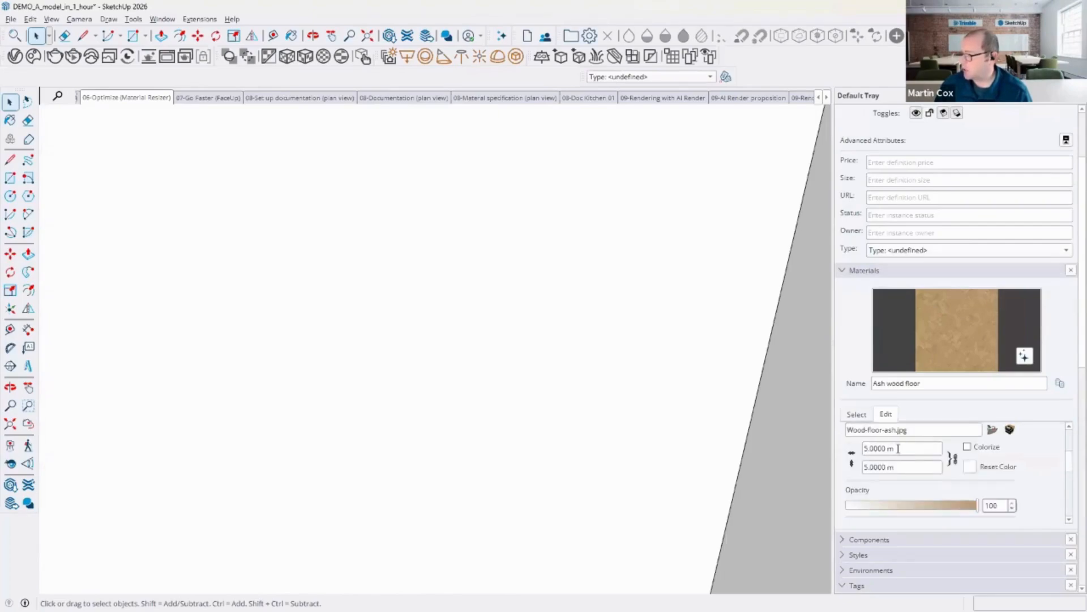